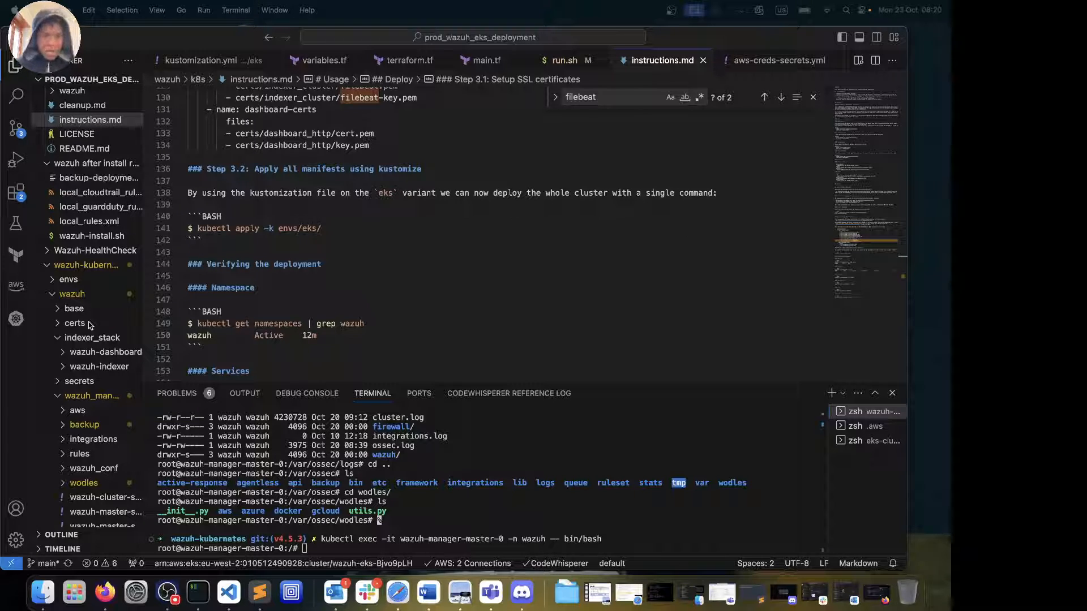
Collapse wazuh_managers and open aws-creds-secrets.yml from the secrets folder
click(62, 400)
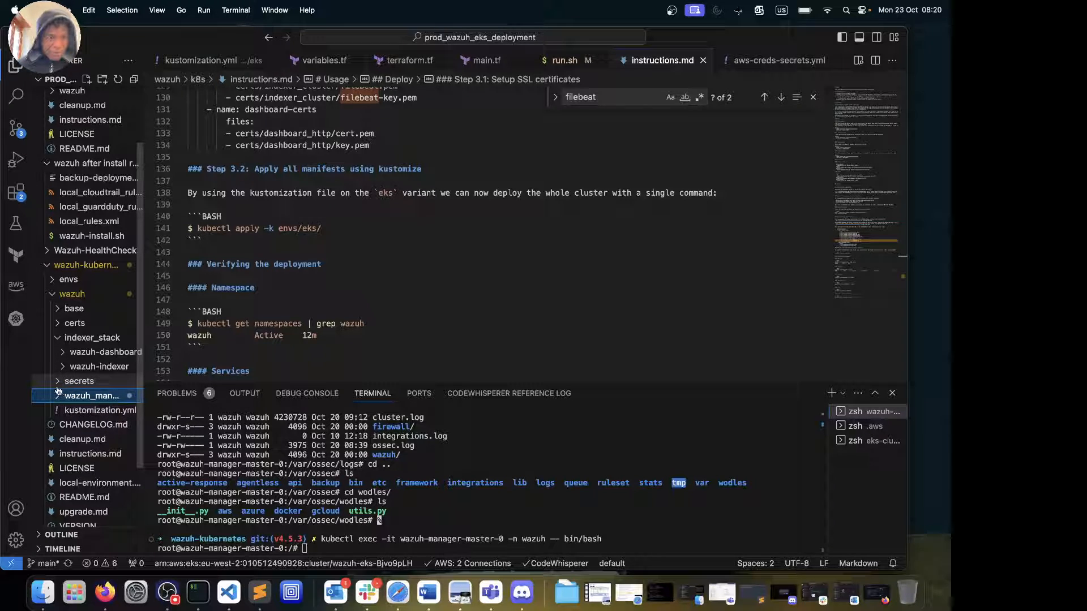
click(57, 382)
click(93, 395)
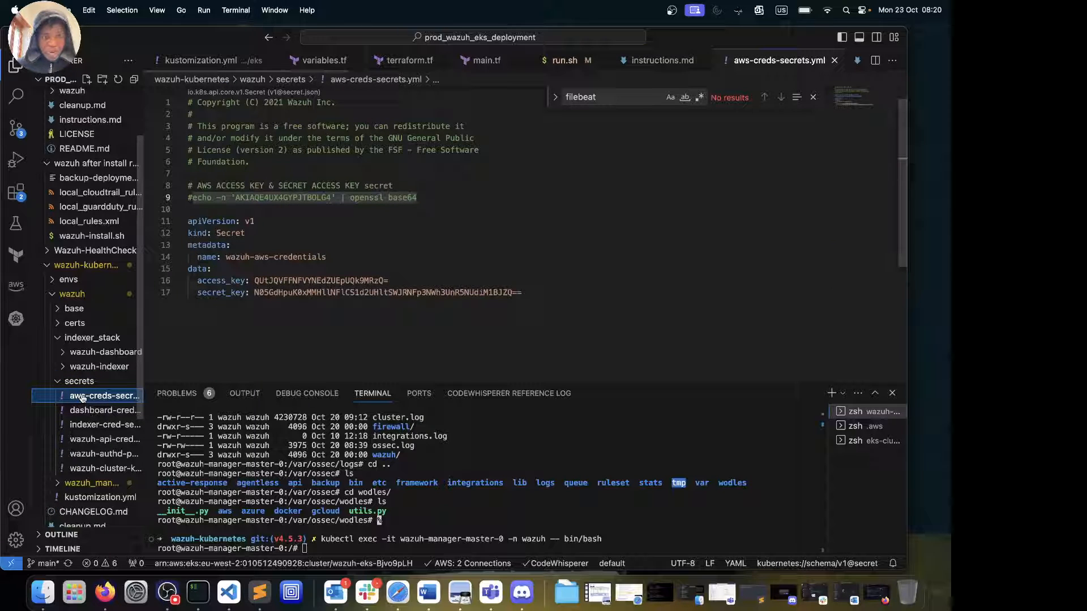
click(59, 381)
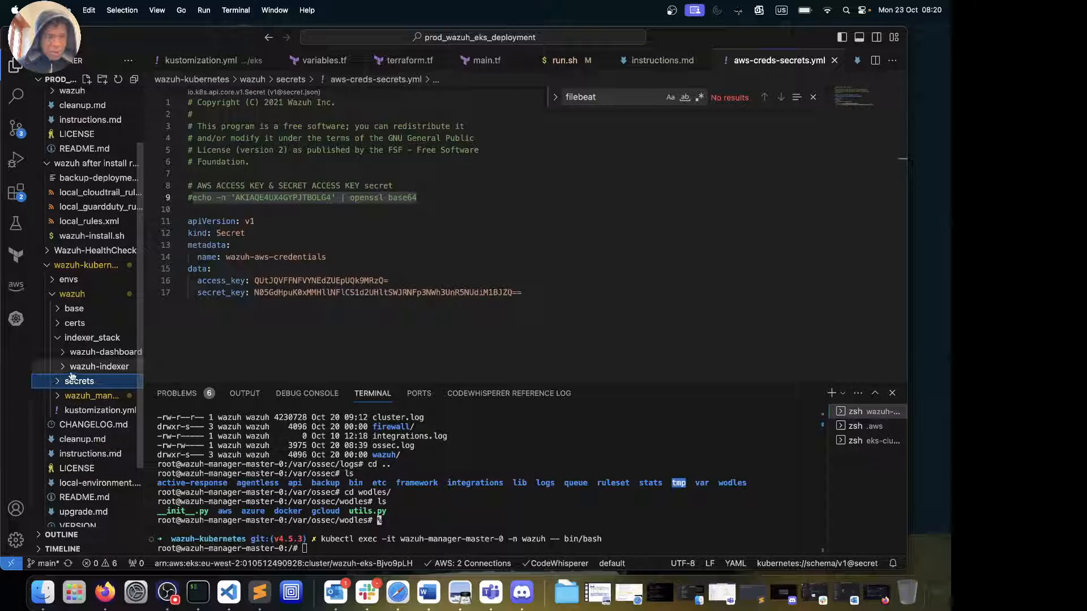
Open backup_daily.py from wazuh_managers/backup, the script that uploads rule files to S3
click(57, 338)
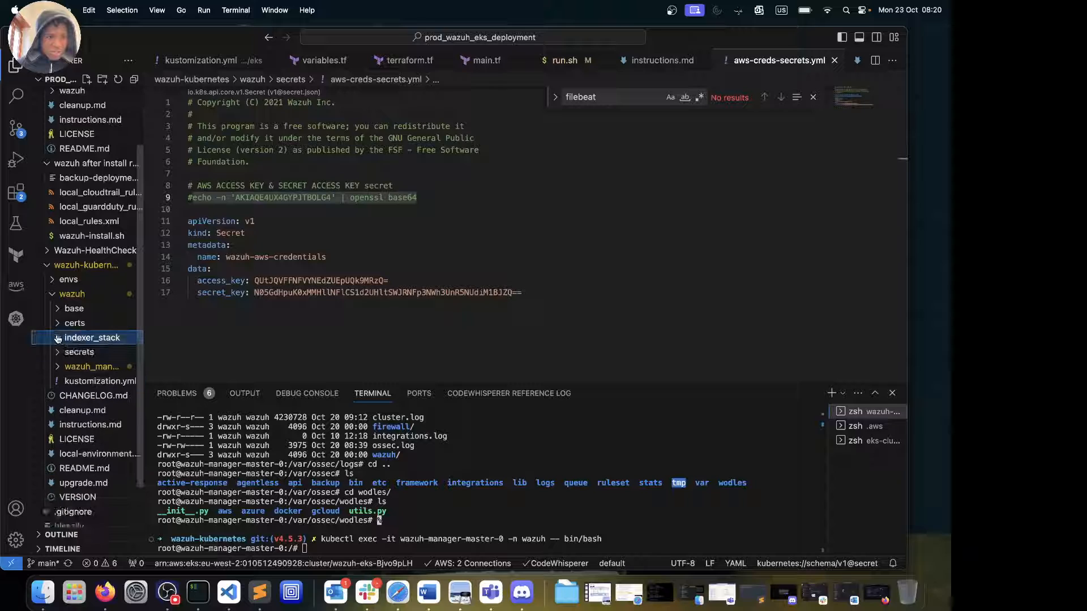
click(59, 368)
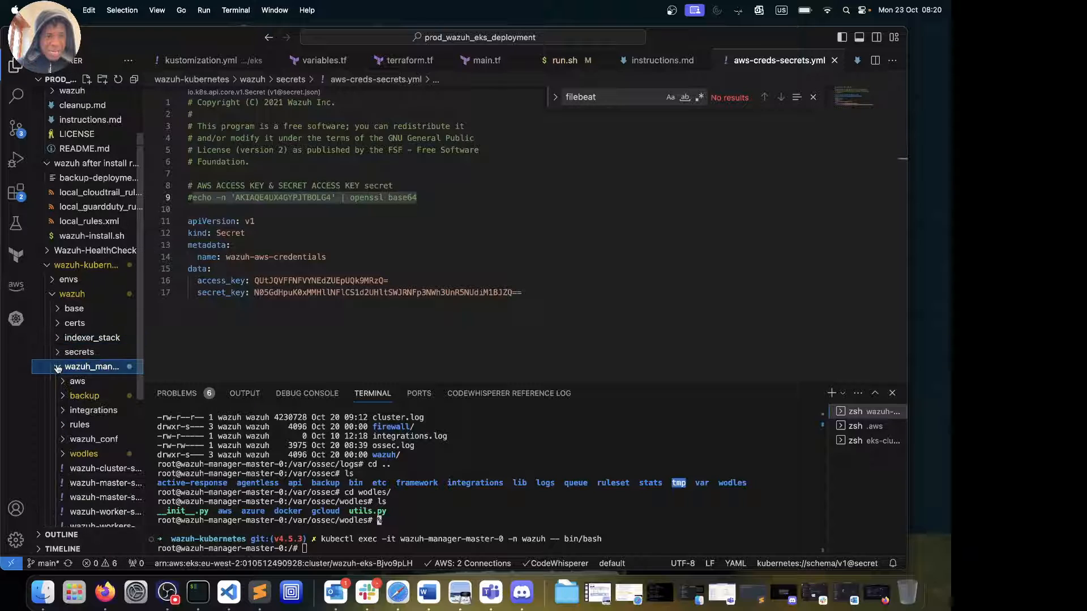
click(83, 382)
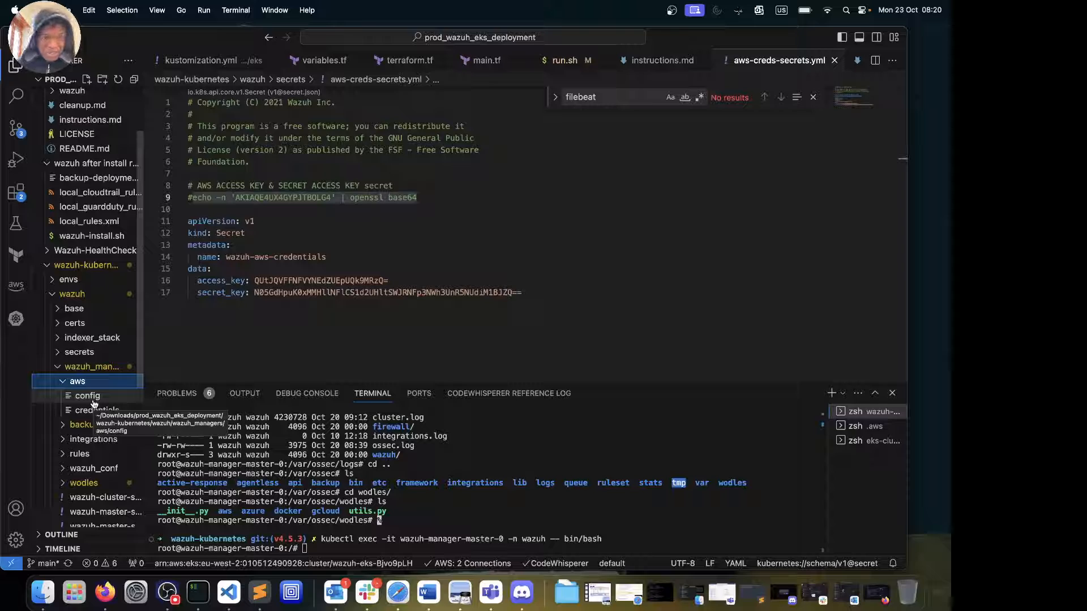
click(65, 381)
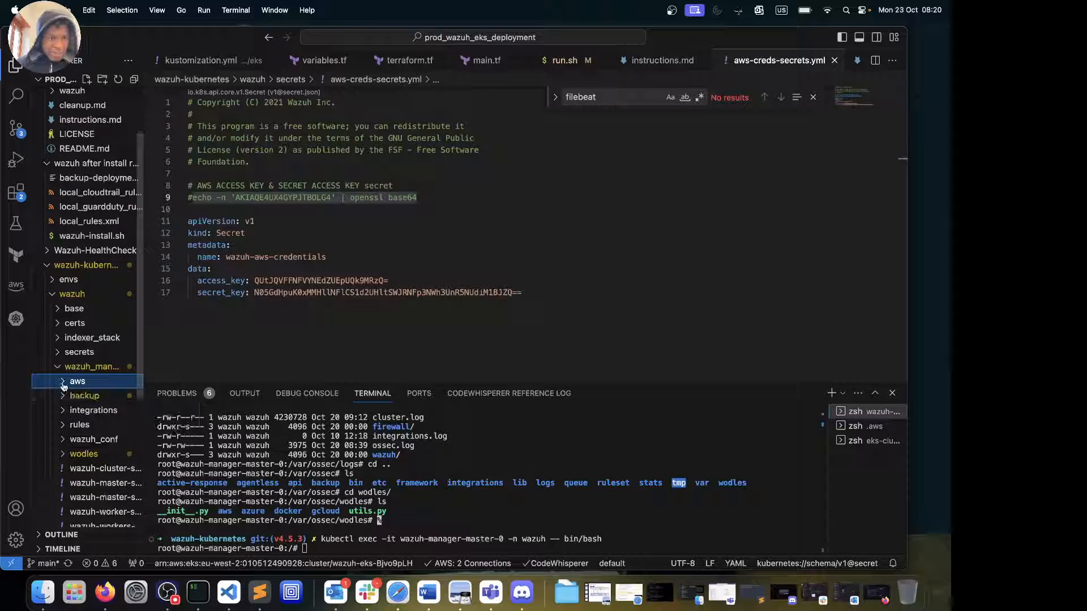
click(71, 396)
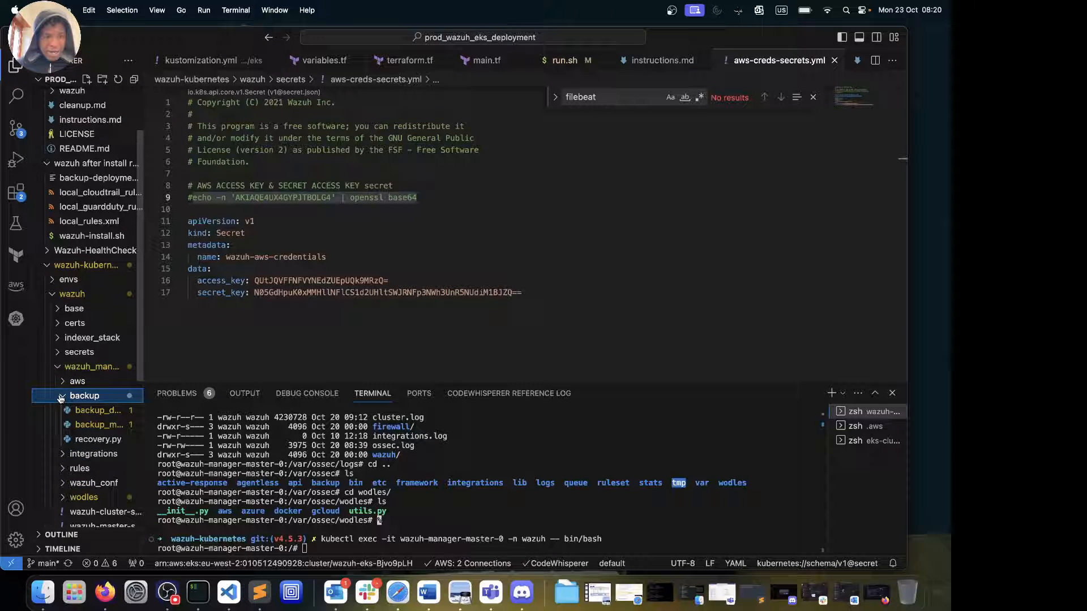
click(99, 411)
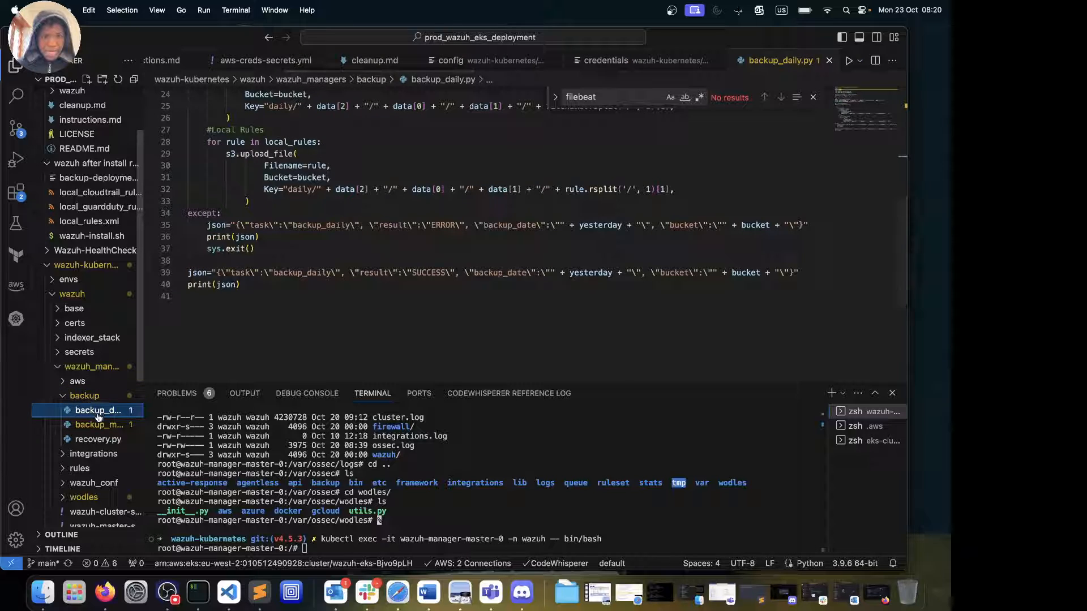
Open backup_monthly.py, then recovery.py, dismiss the filebeat search, and scroll through recovery.py
click(95, 425)
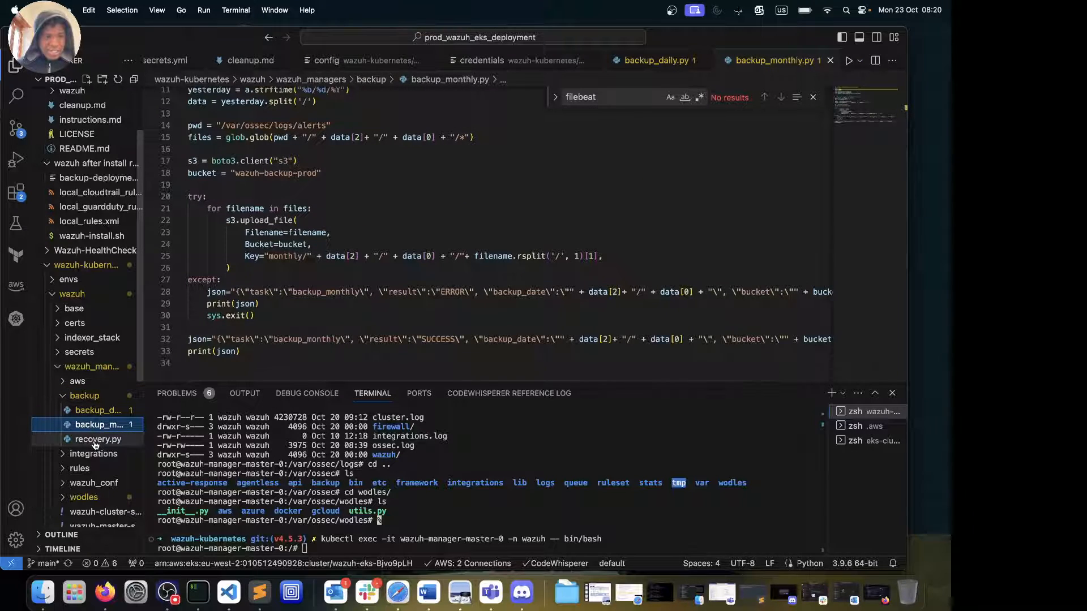
click(94, 442)
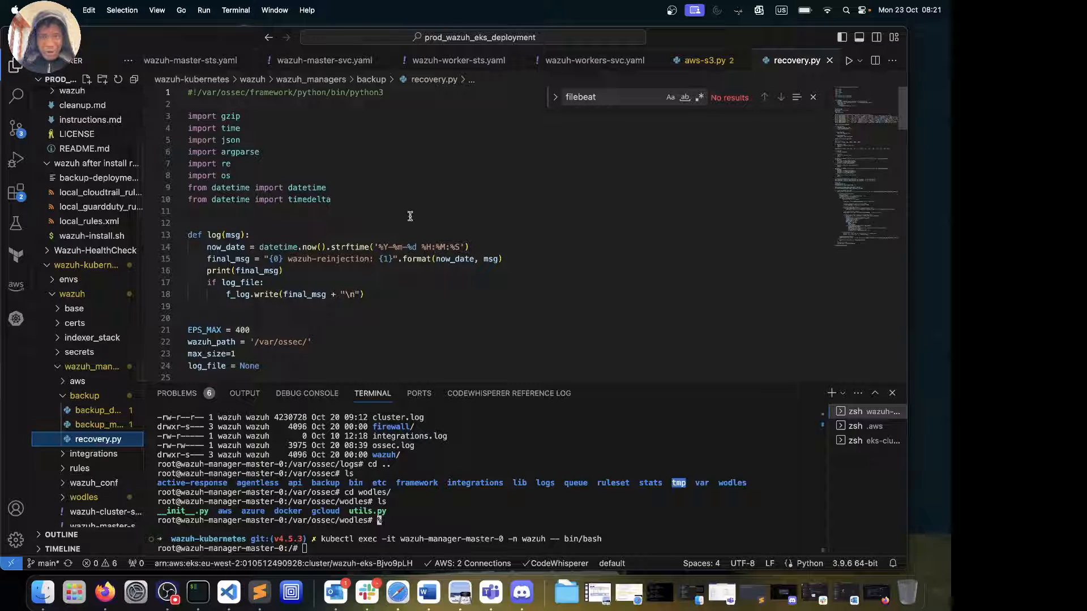
click(813, 97)
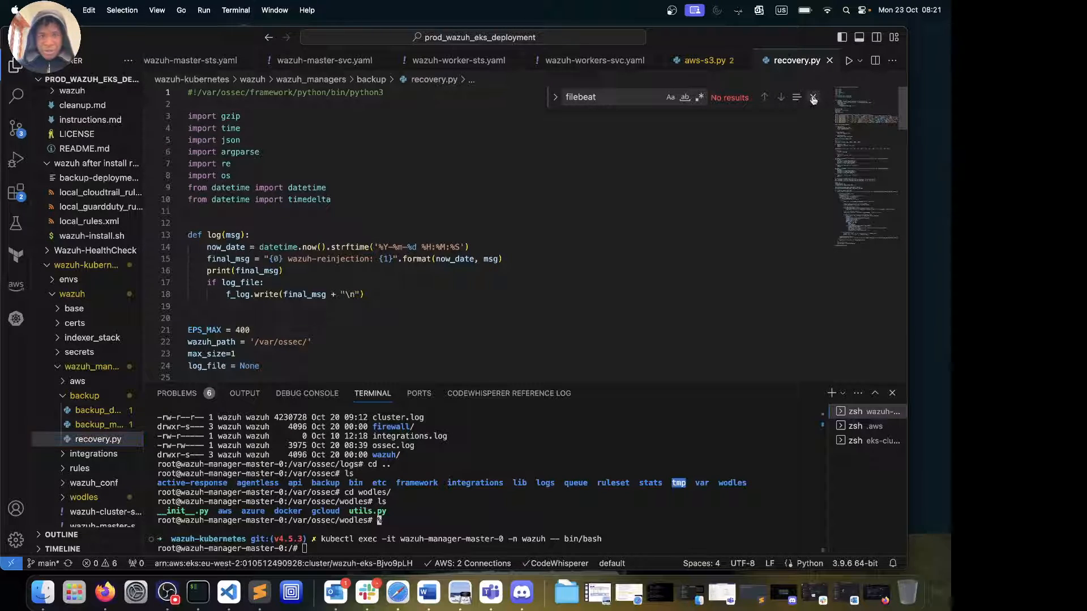
scroll(413, 286, down, 8)
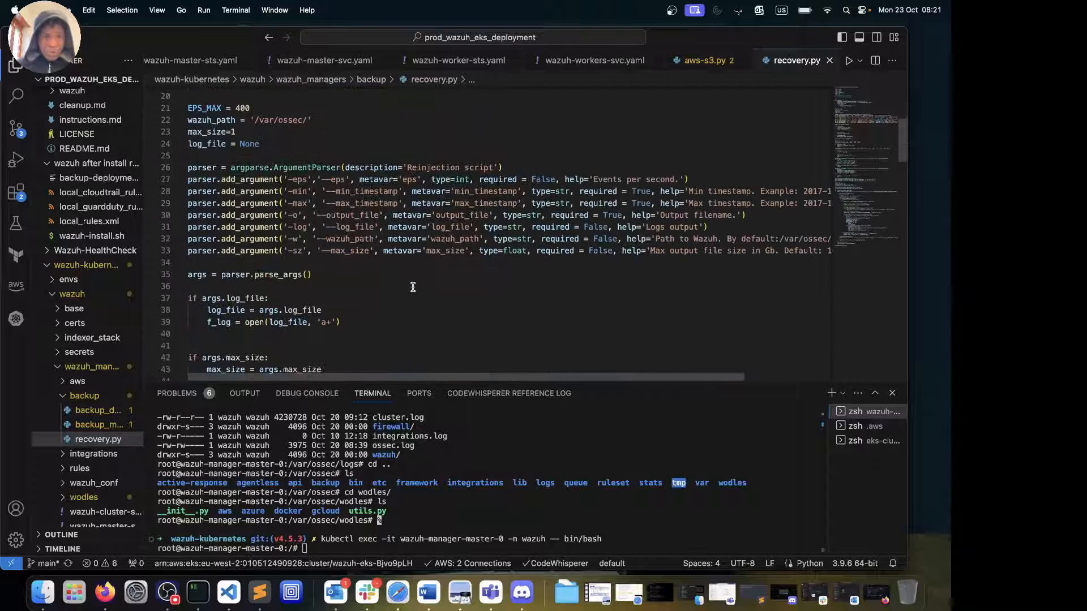
scroll(412, 287, down, 2)
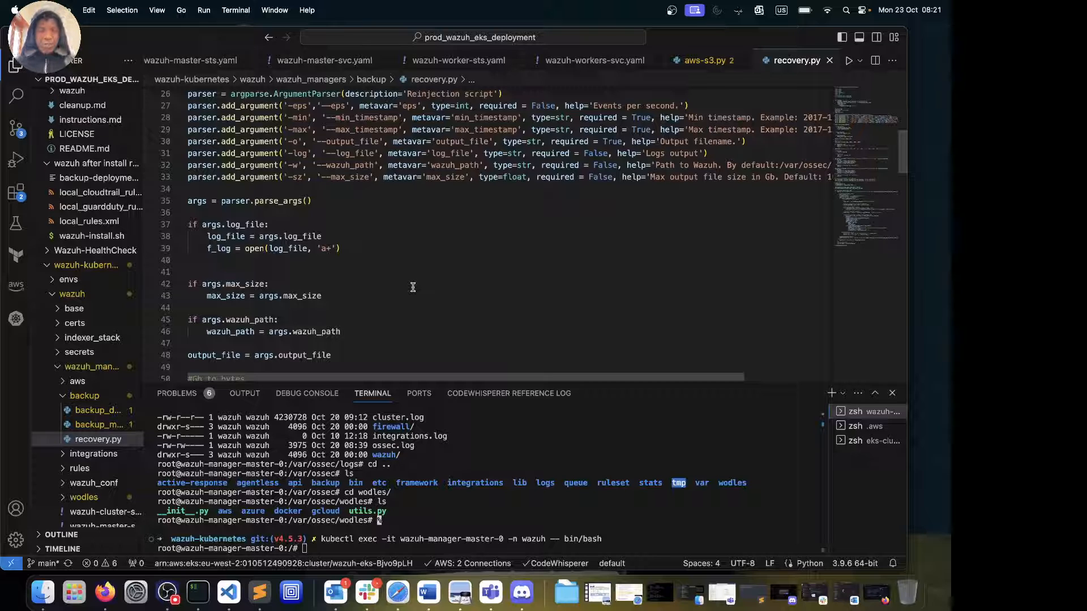
scroll(412, 287, down, 15)
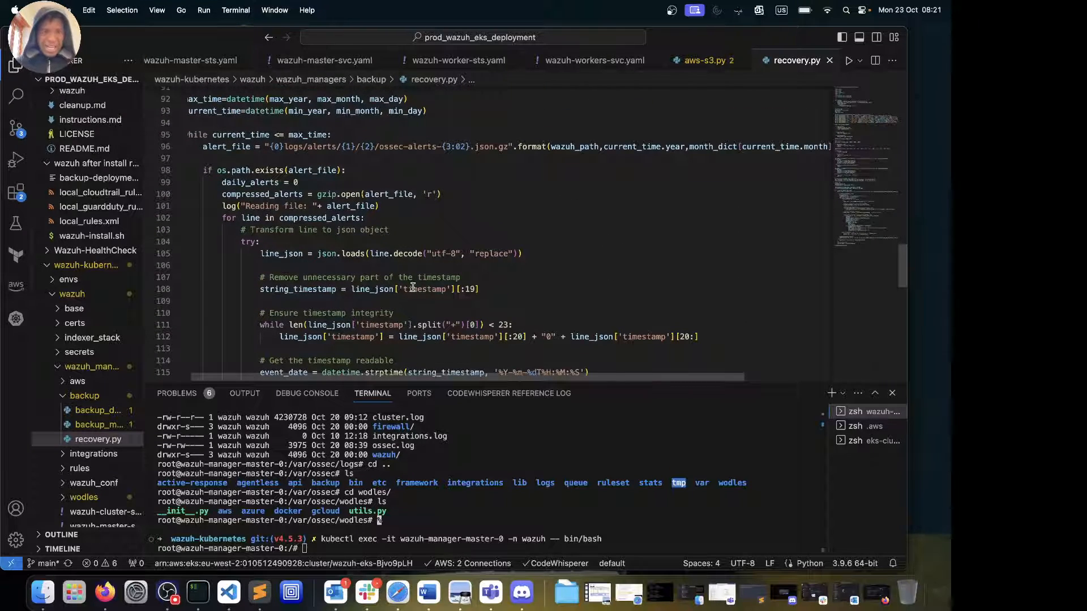
scroll(413, 287, down, 10)
scroll(413, 287, up, 10)
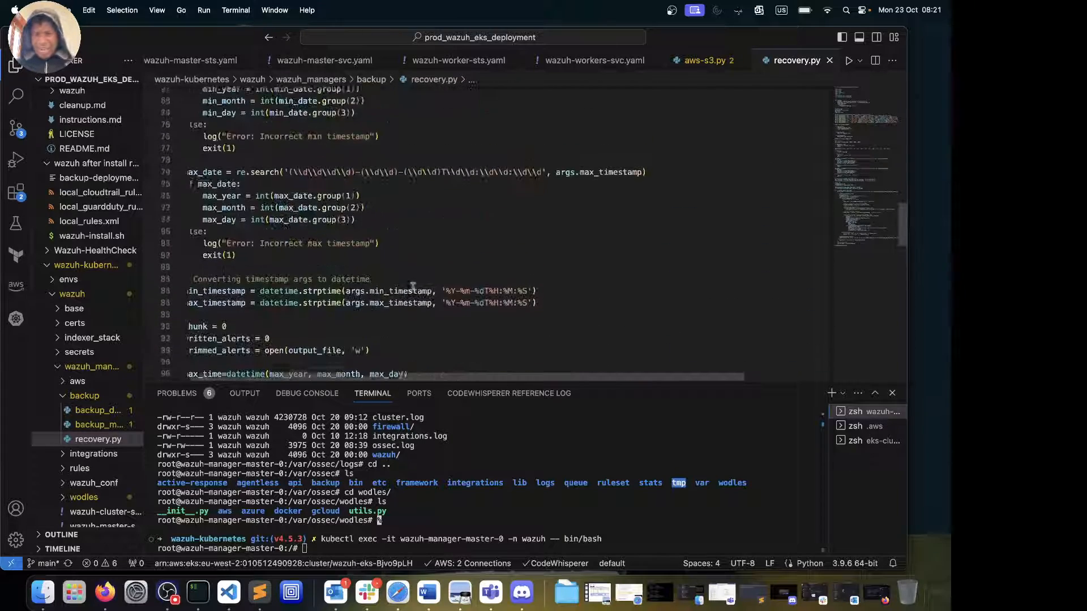
scroll(413, 287, up, 3)
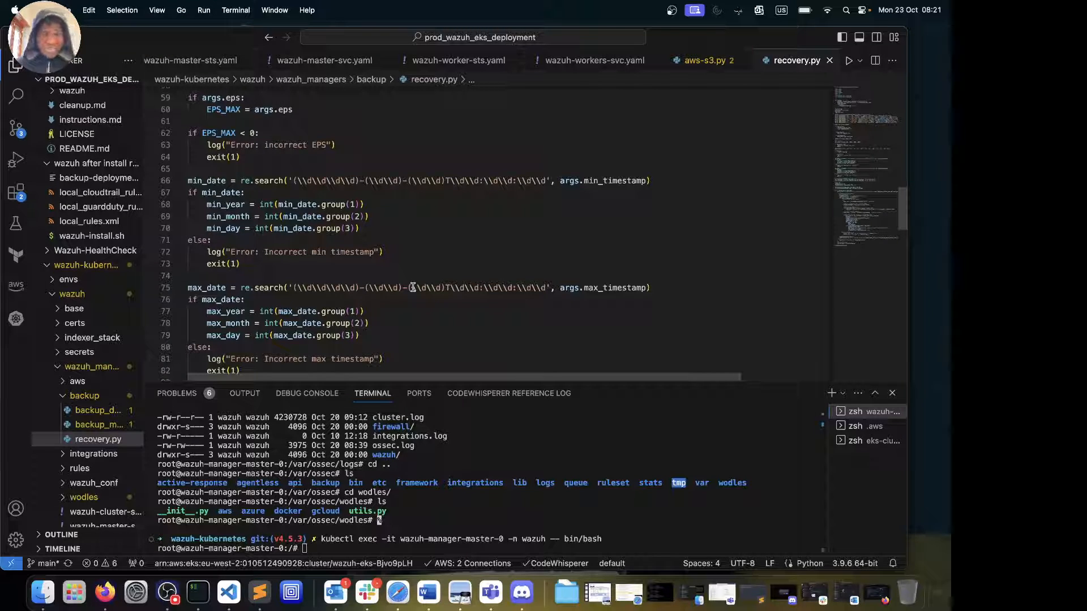
Collapse backup and expand integrations > incident_reporting to list cloudflare, cloudtrail, guardduty and jira
click(82, 396)
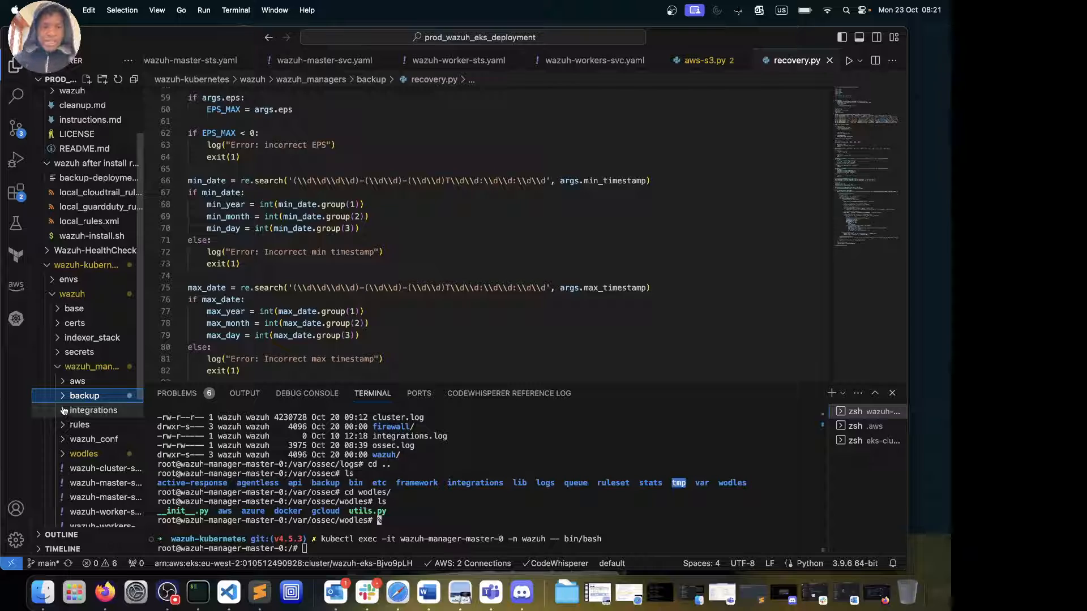
click(63, 399)
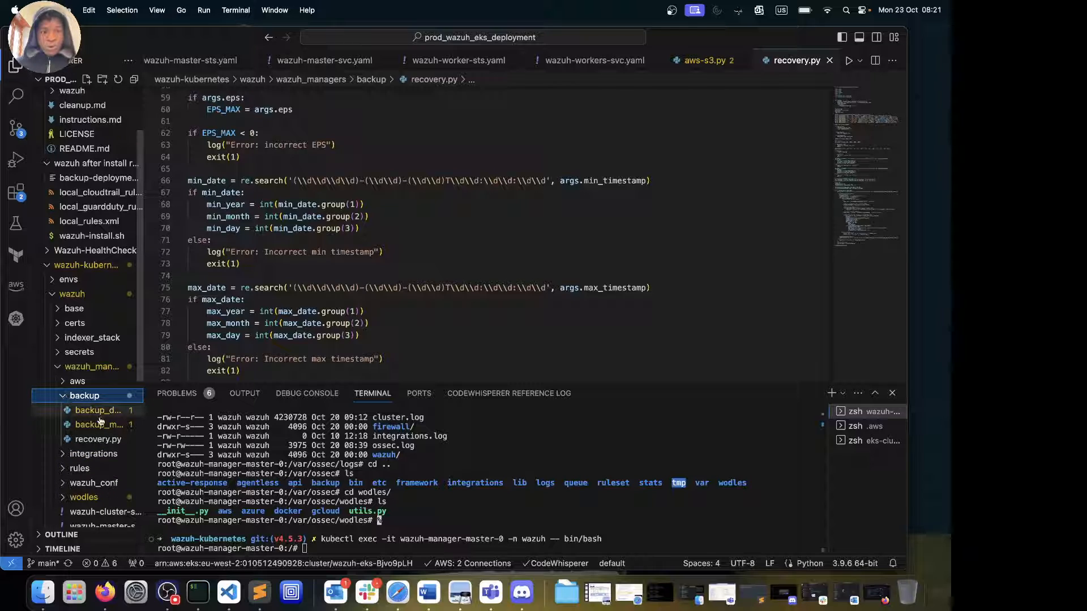
click(64, 397)
click(64, 411)
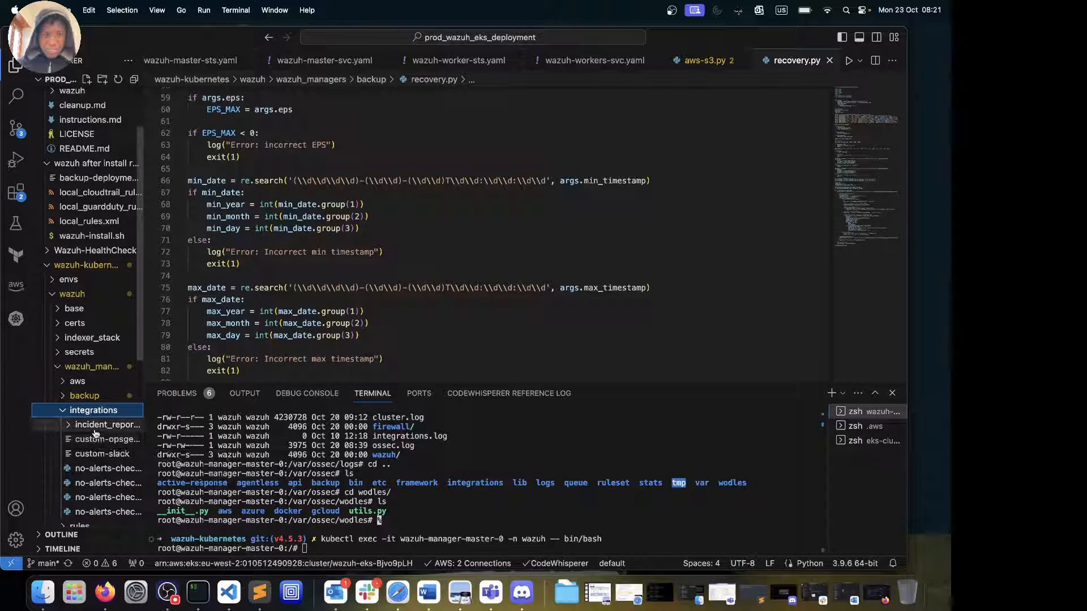
click(71, 426)
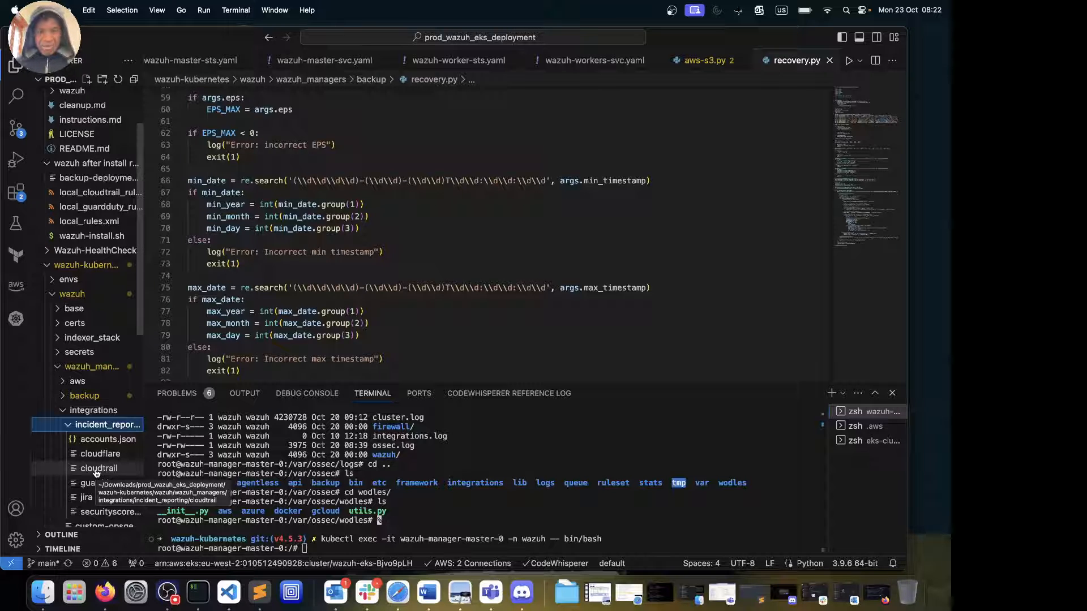
In Slack, set status to active, switch to the WAZUH workspace and open #announcements
click(367, 592)
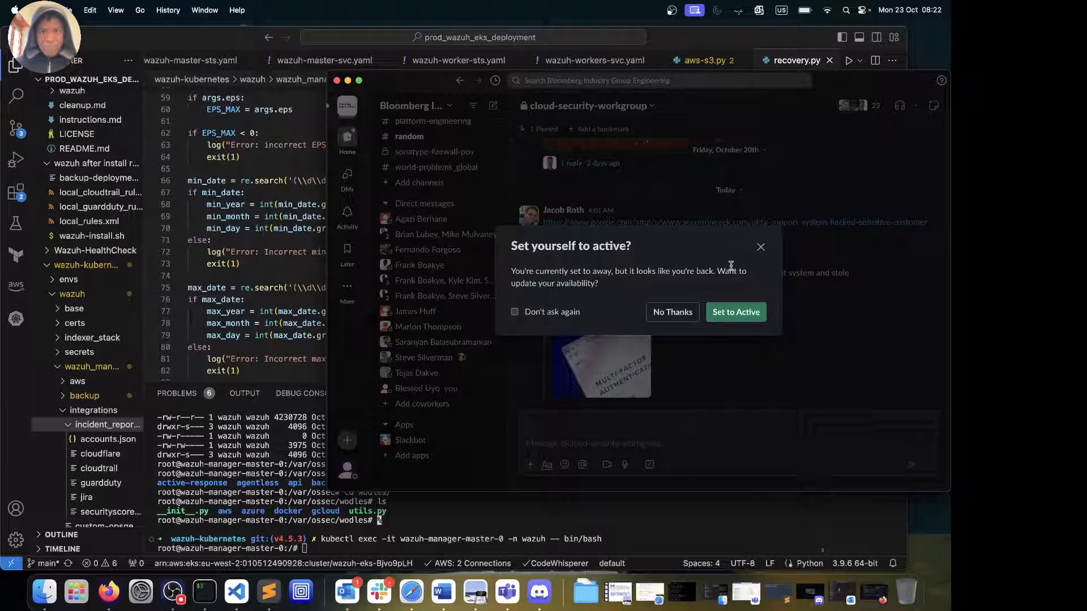
click(735, 312)
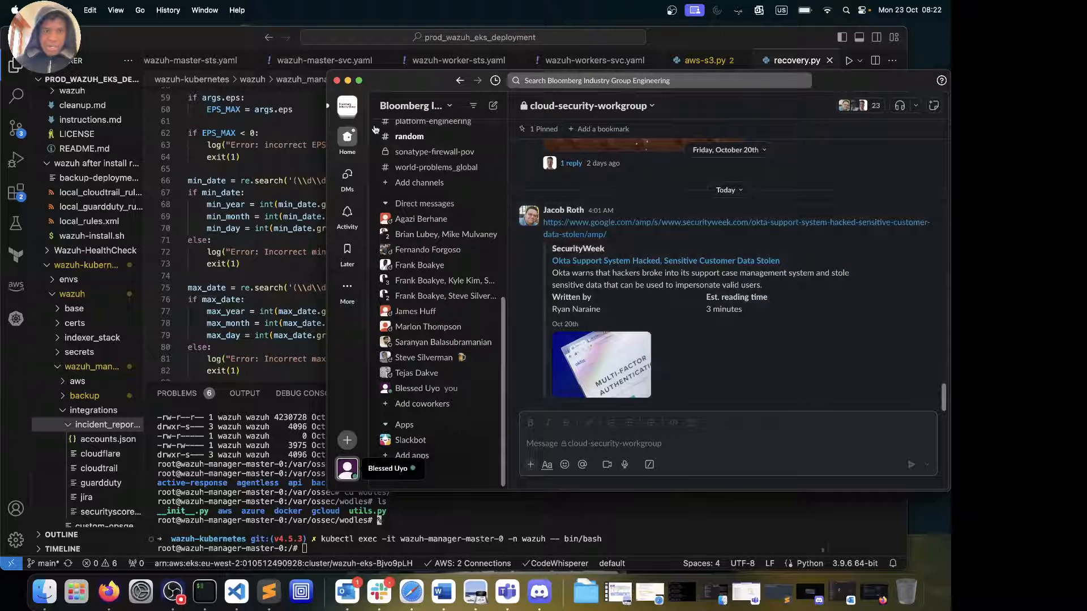
click(347, 106)
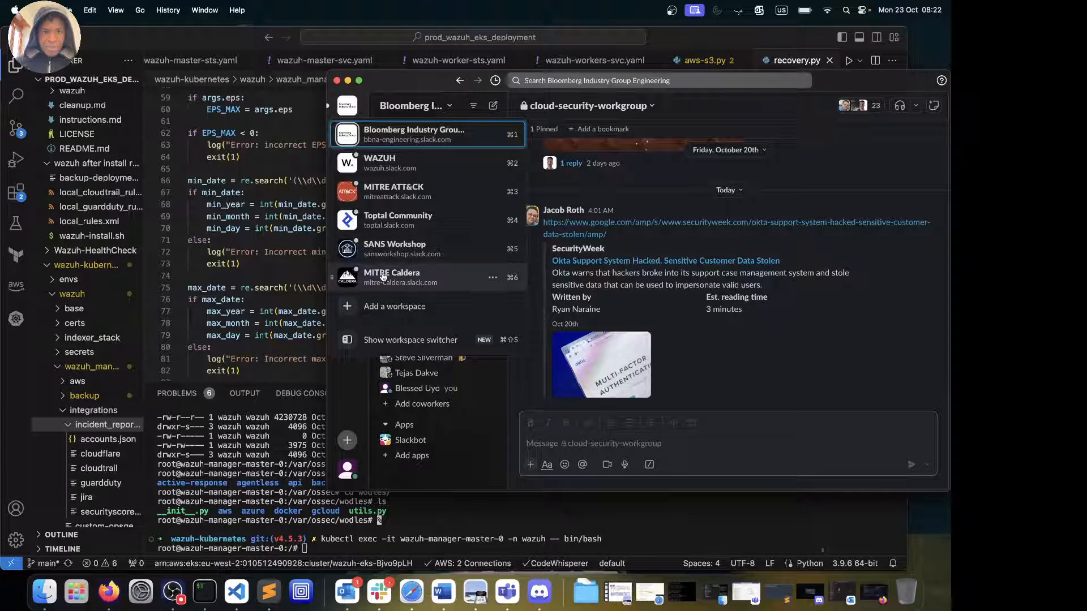
drag(383, 277, 385, 197)
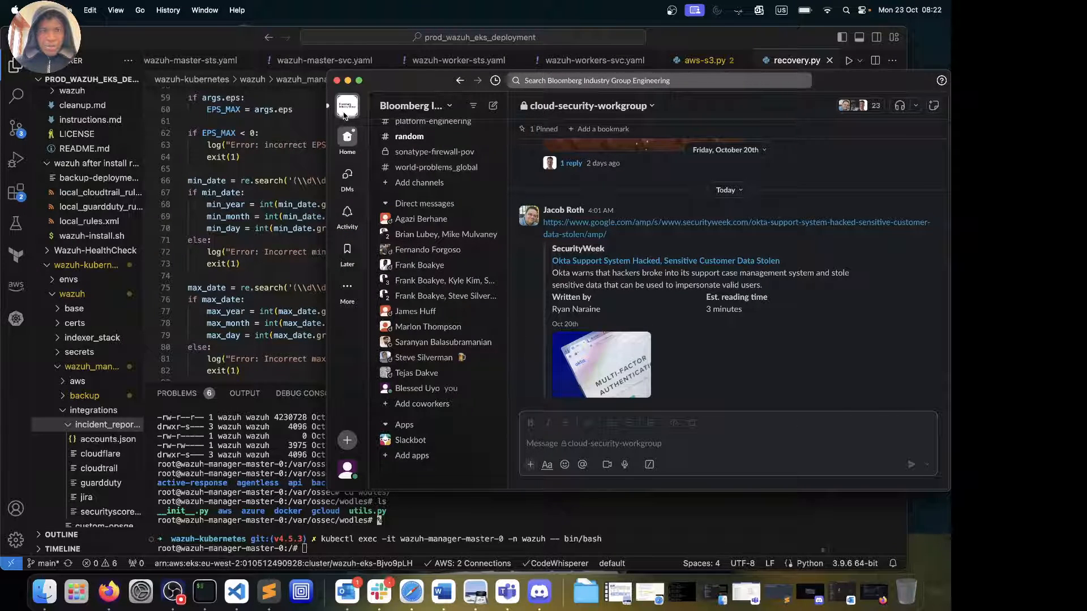
click(346, 113)
click(378, 164)
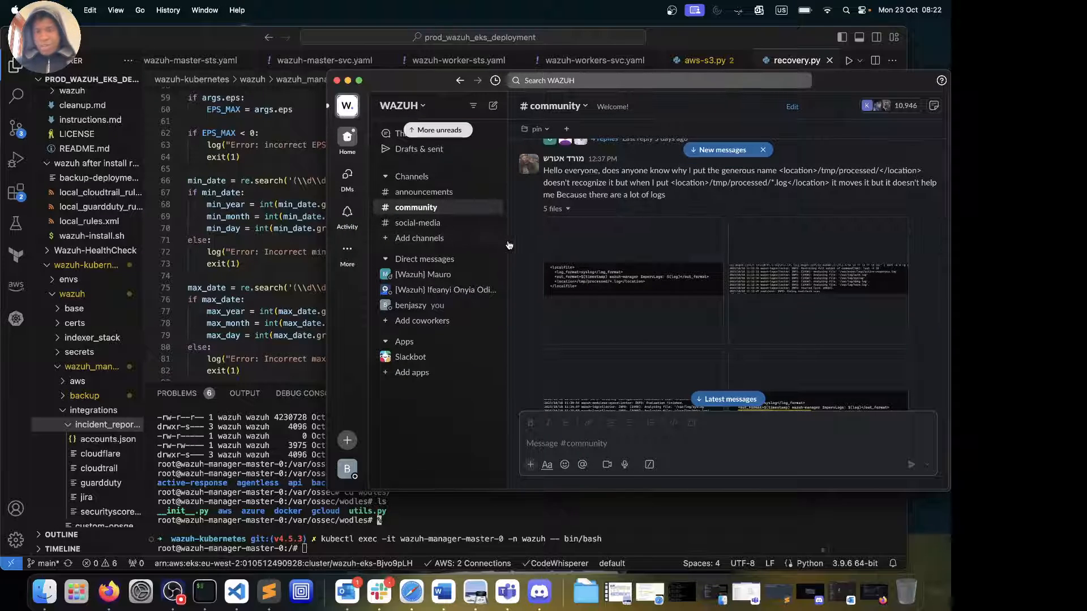
click(444, 192)
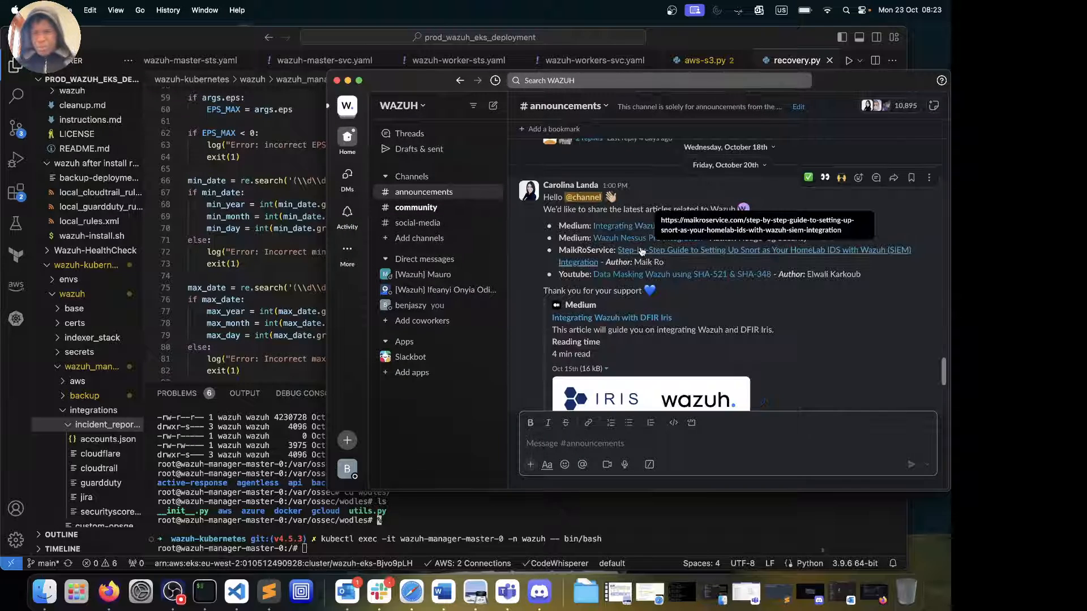
Read through the Azure Cloud Security Posture Management posts, then close the Slack window
scroll(641, 251, down, 5)
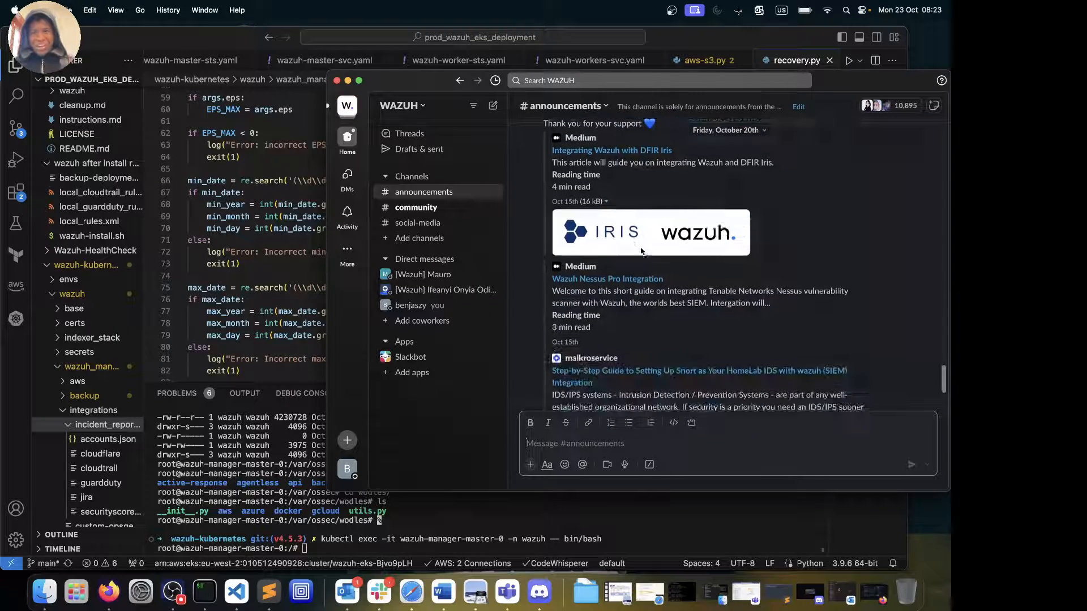
scroll(641, 251, down, 4)
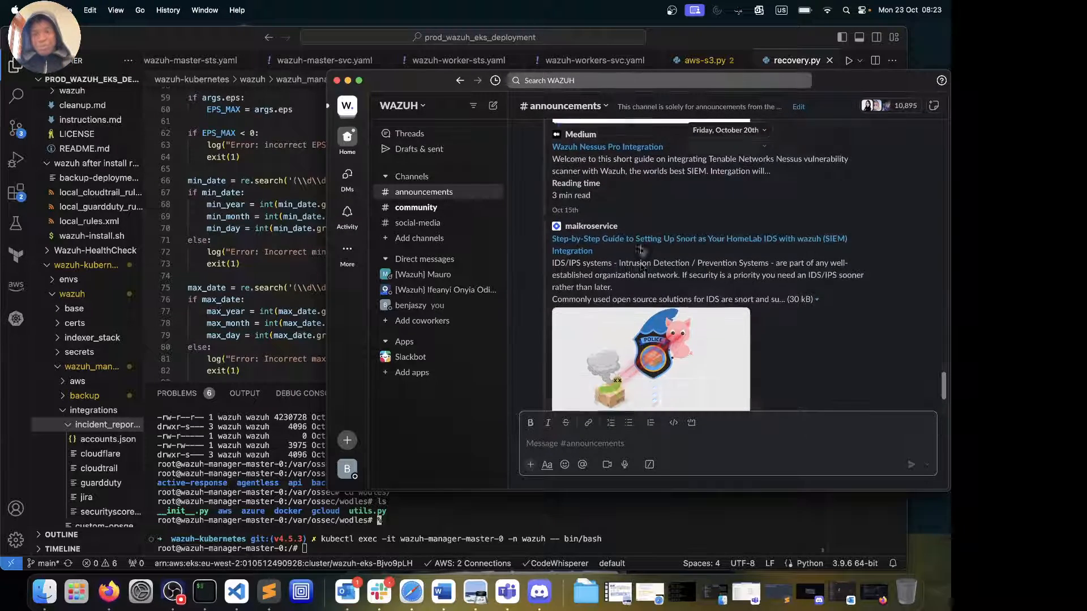
scroll(641, 249, down, 6)
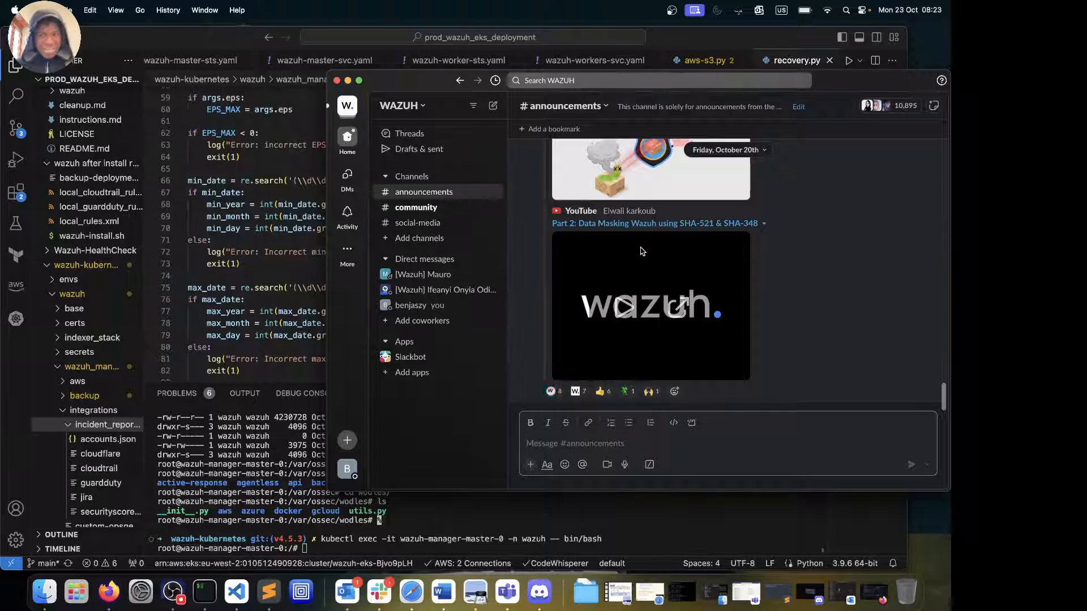
scroll(642, 252, up, 1)
scroll(643, 251, up, 10)
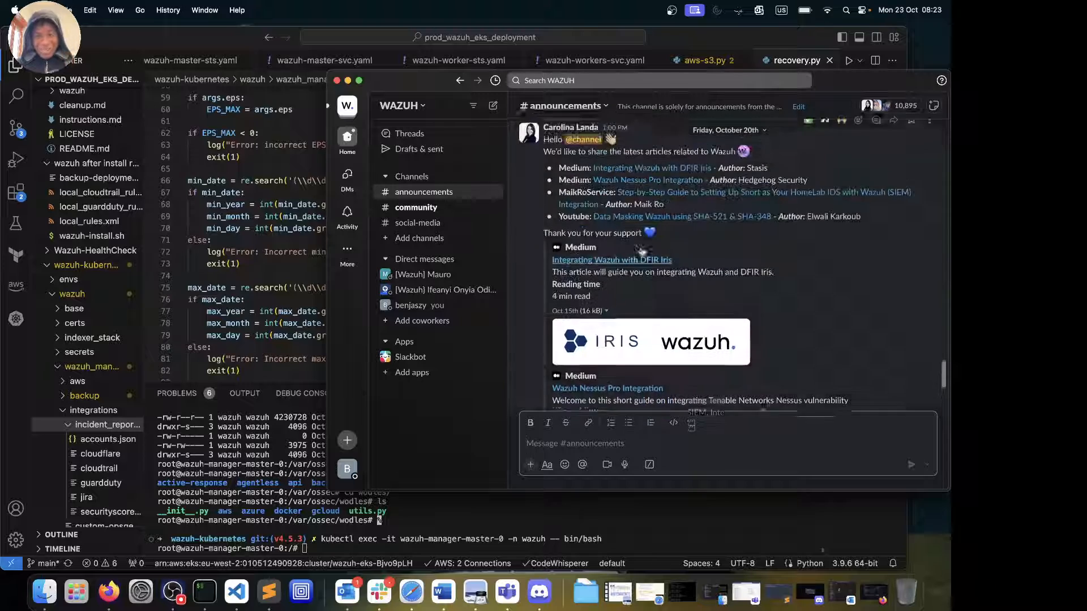
scroll(643, 252, up, 2)
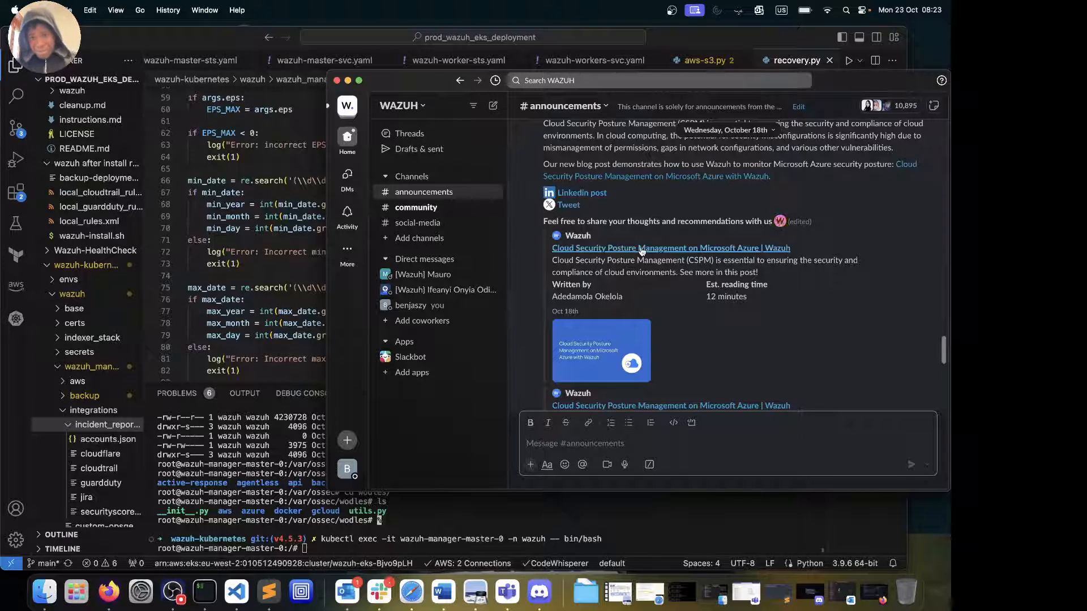
scroll(641, 251, up, 5)
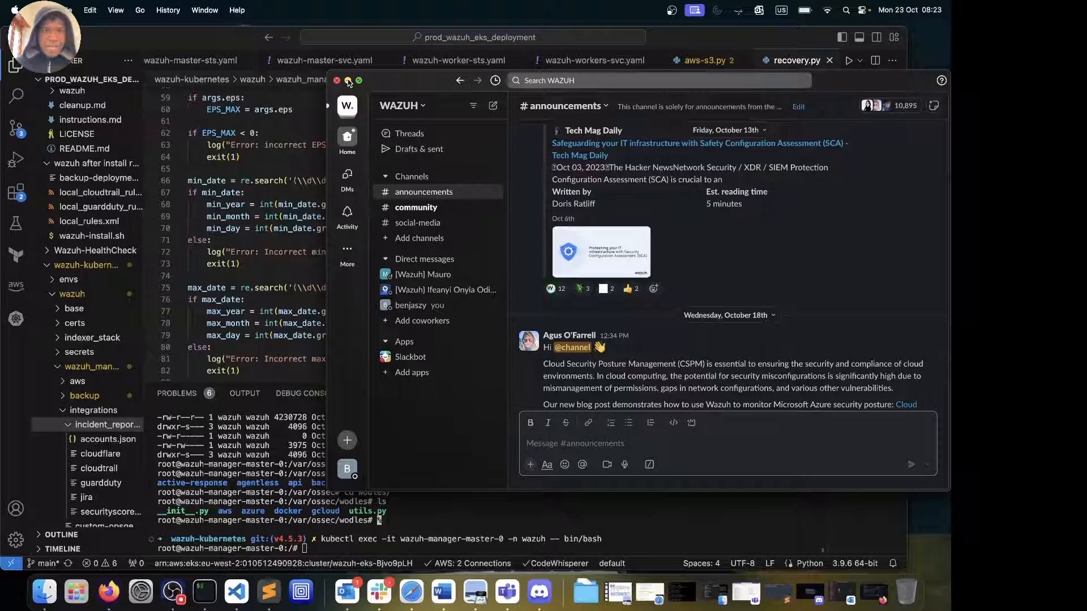
click(338, 80)
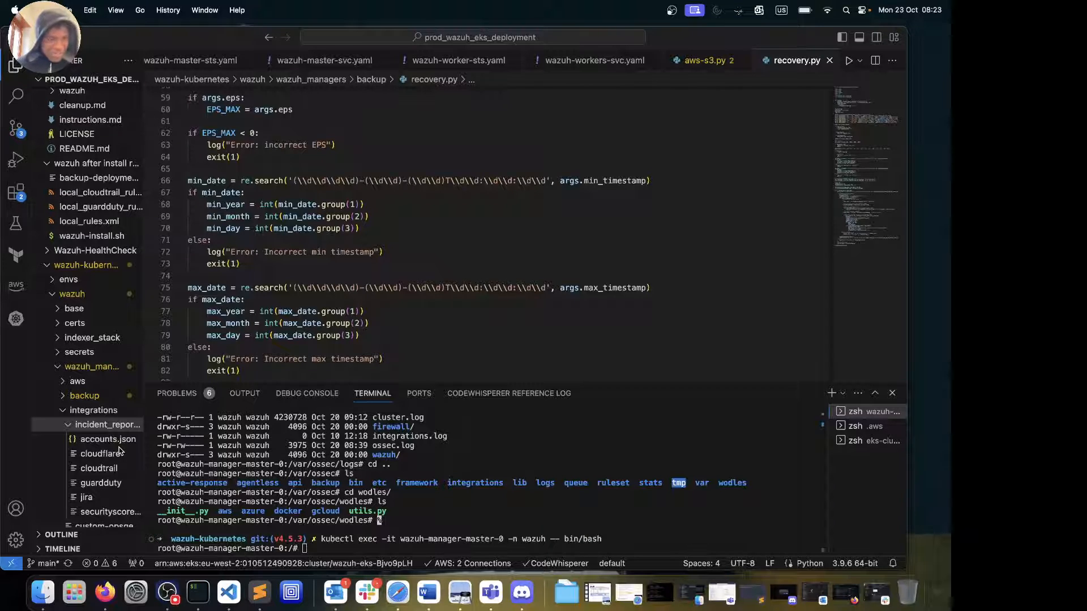
Open the cloudflare incident-reporting script and review its Jira transition and custom-field code
click(95, 459)
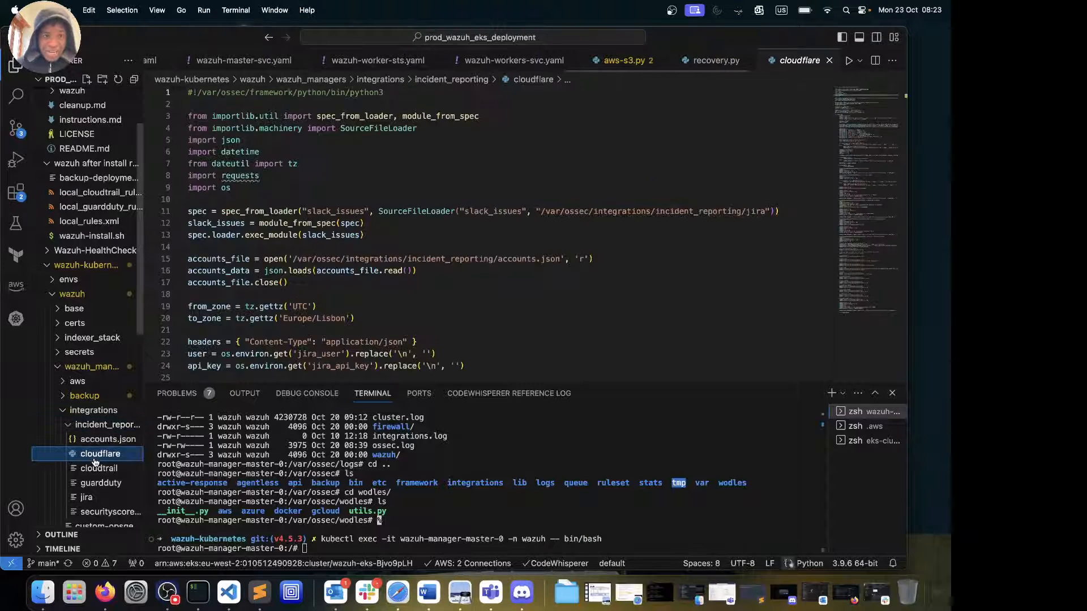
scroll(274, 272, down, 15)
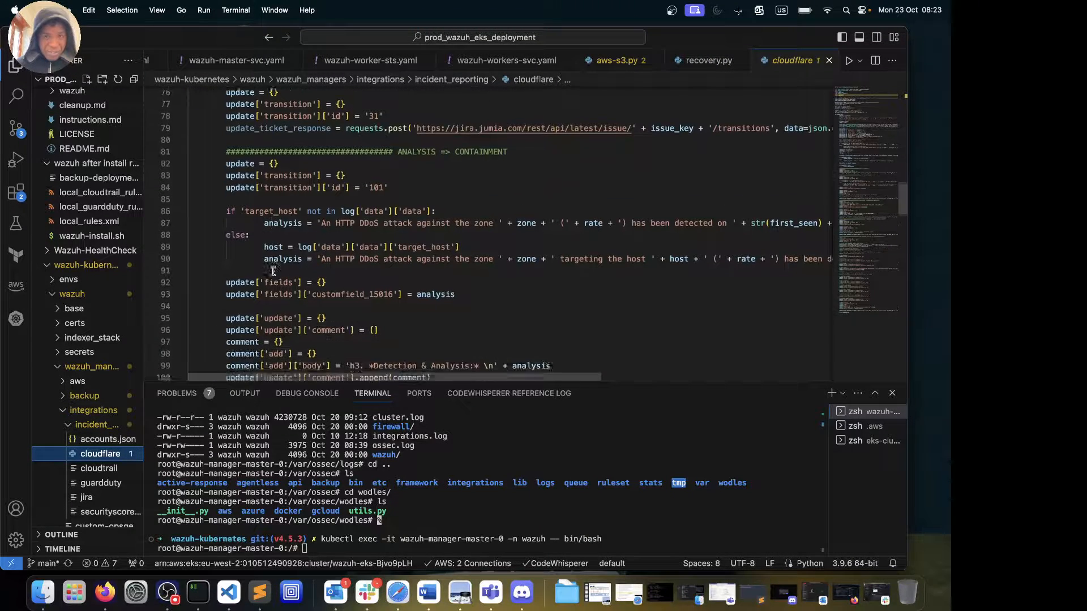
scroll(273, 272, down, 2)
scroll(273, 271, up, 5)
scroll(273, 271, down, 5)
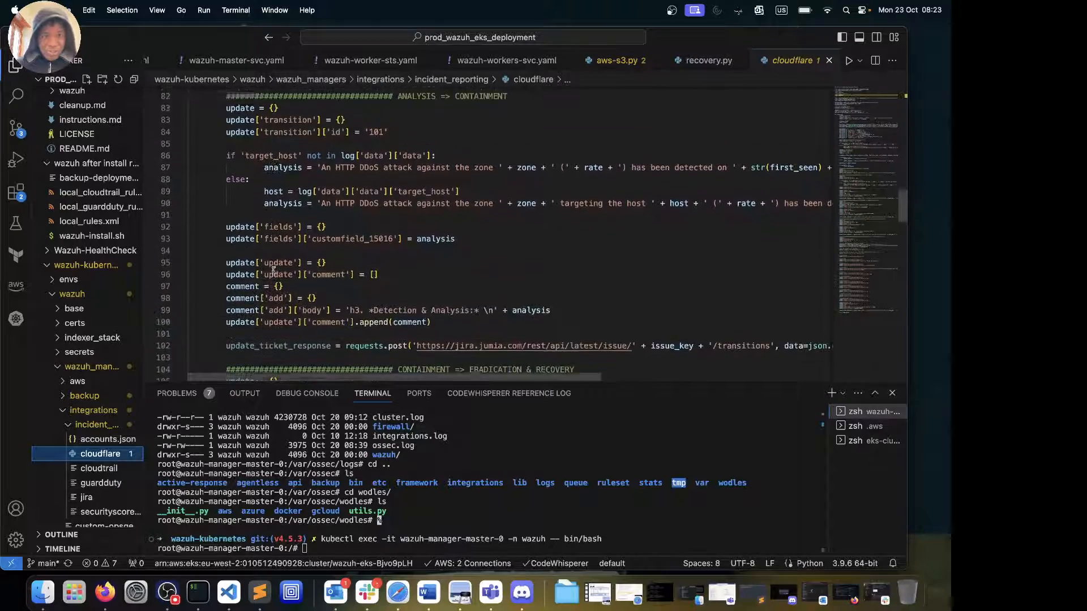
scroll(273, 271, up, 3)
scroll(273, 272, down, 8)
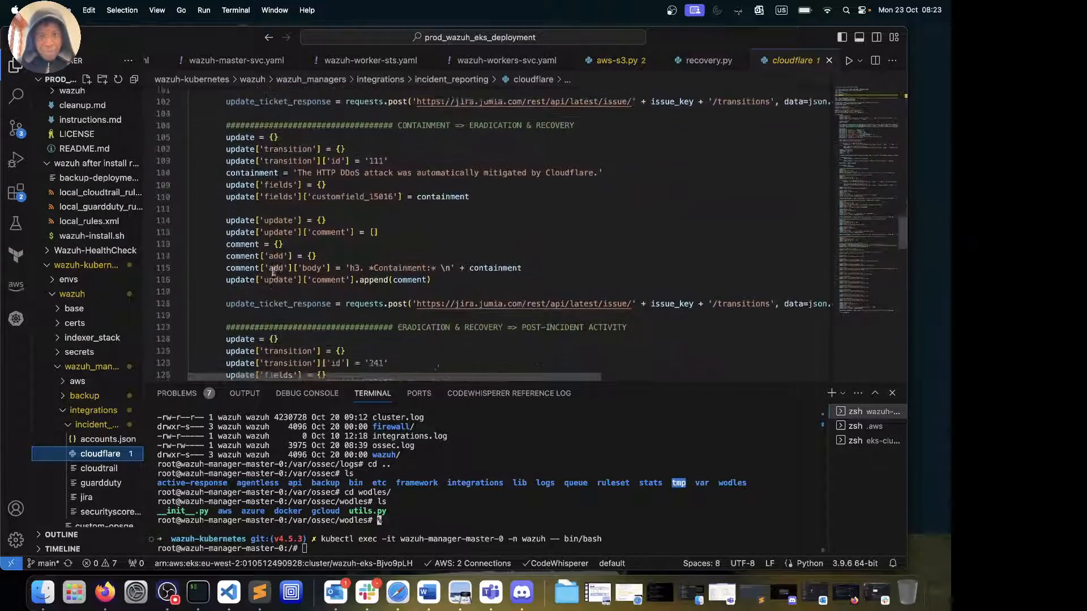
scroll(274, 271, down, 10)
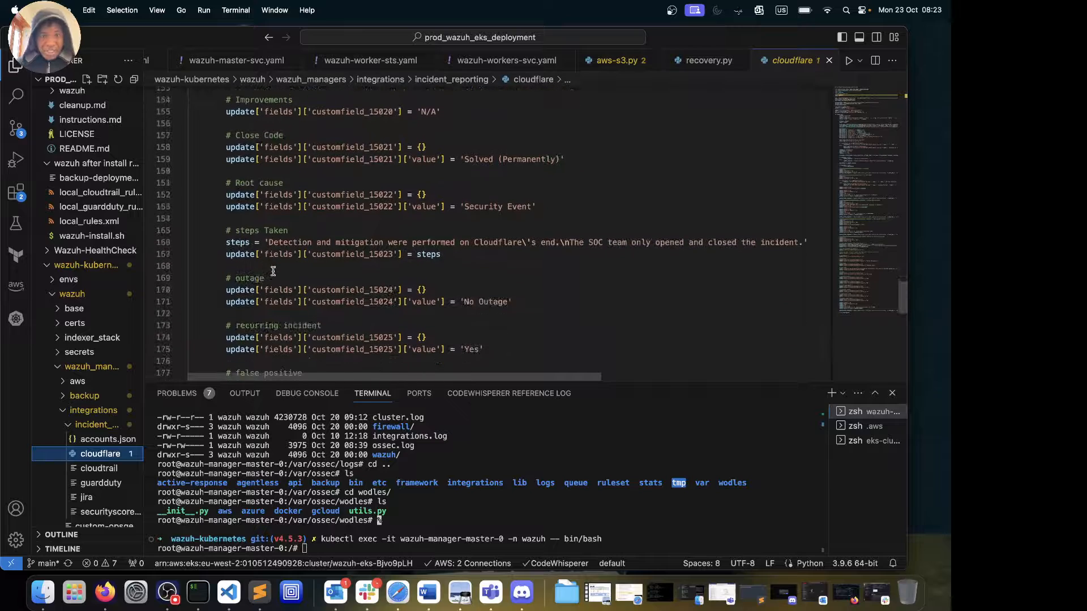
scroll(273, 272, down, 1)
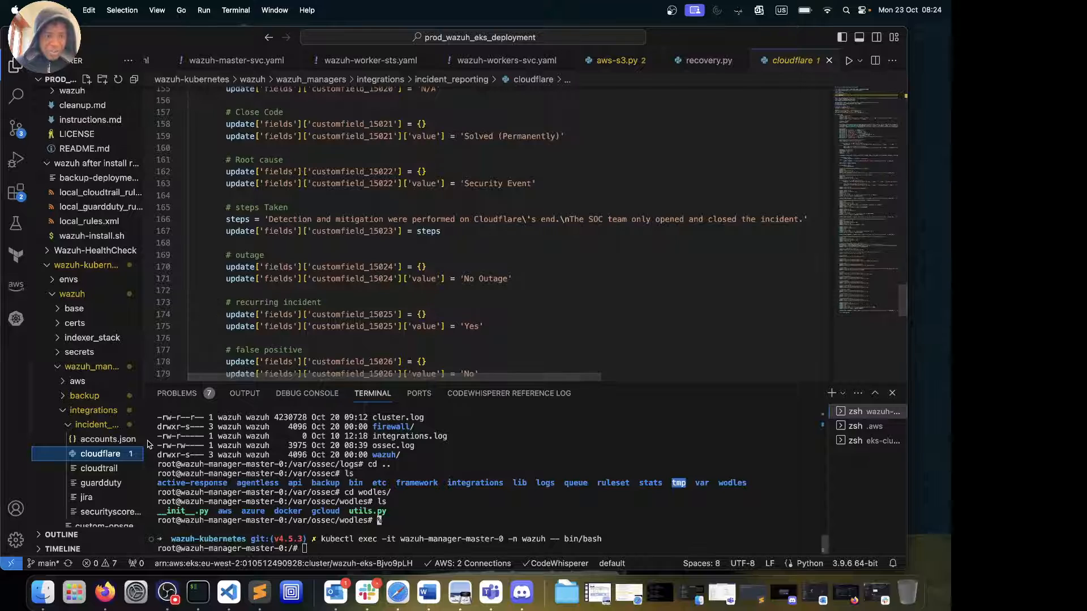
click(101, 471)
Scroll the cloudtrail script to the root console login block with Critical and Low urgency
scroll(377, 259, down, 15)
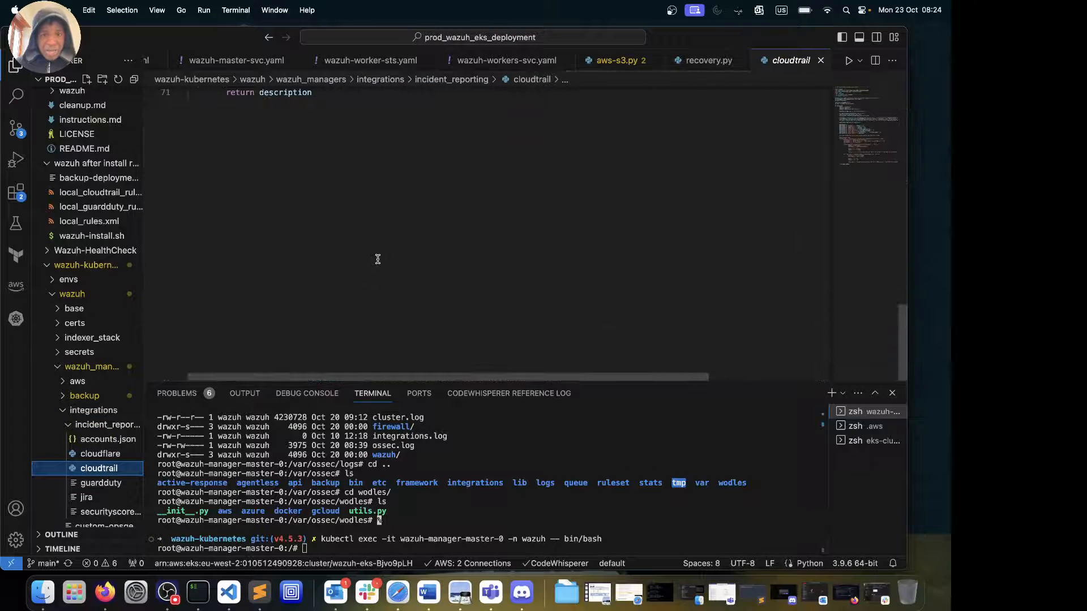
scroll(377, 258, up, 2)
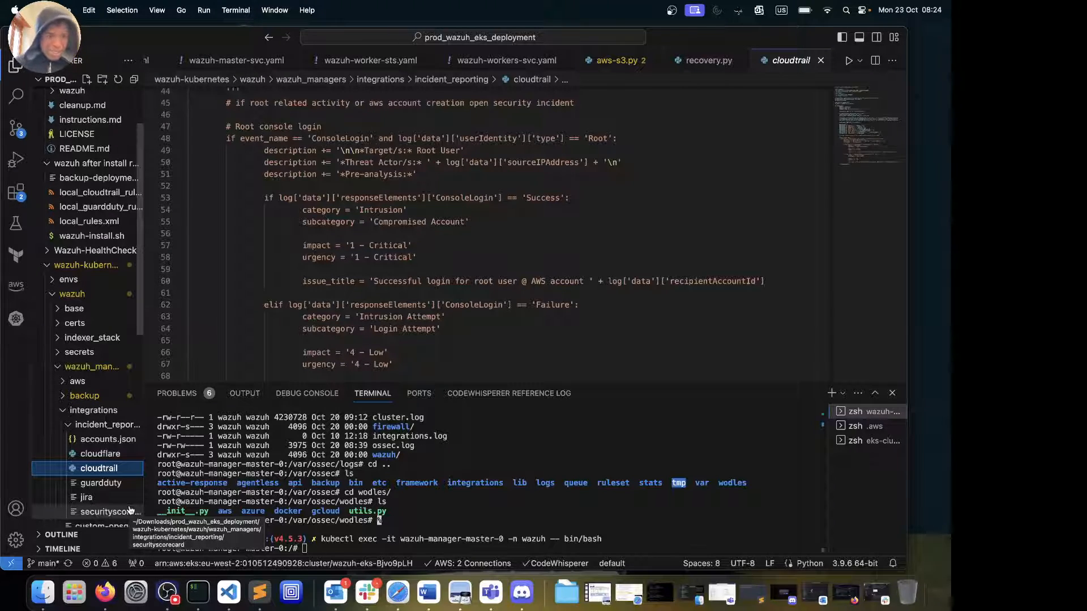
scroll(106, 487, down, 3)
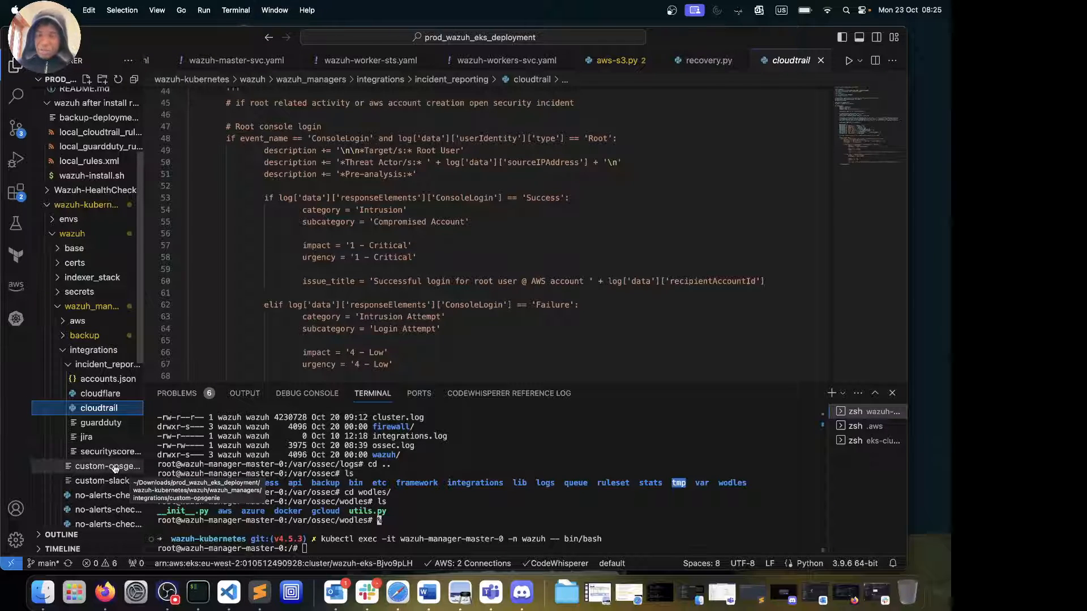
Review custom-opsgenie's alerts URL and headers, then open no-alerts-check-cloudflare.py
click(108, 466)
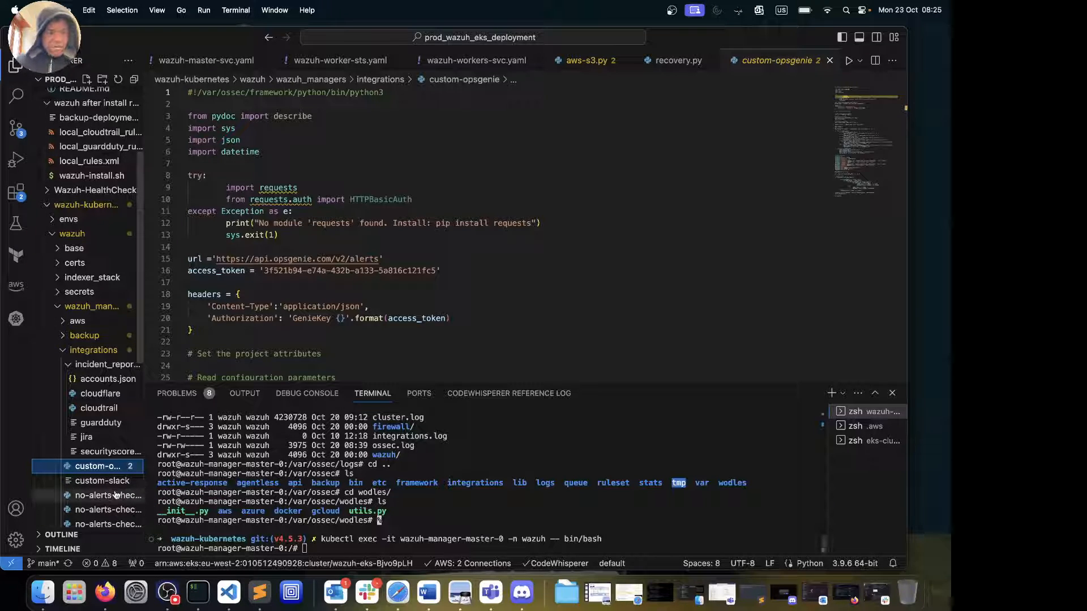
scroll(113, 452, down, 5)
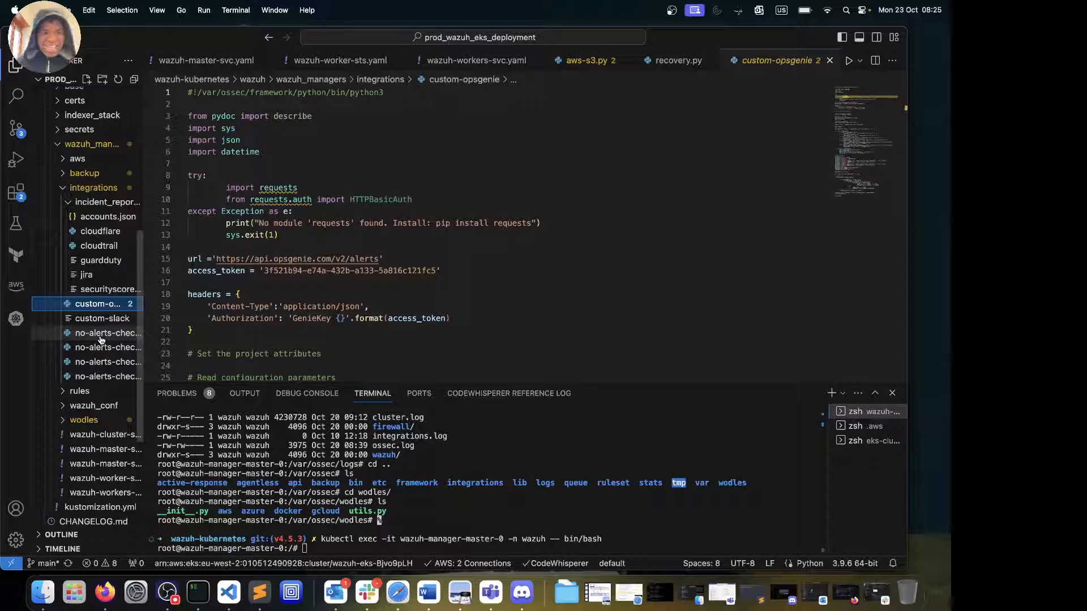
click(101, 335)
Scroll through no-alerts-check-cloudflare.py's 3-day Cloudflare alertsource query
scroll(362, 311, down, 10)
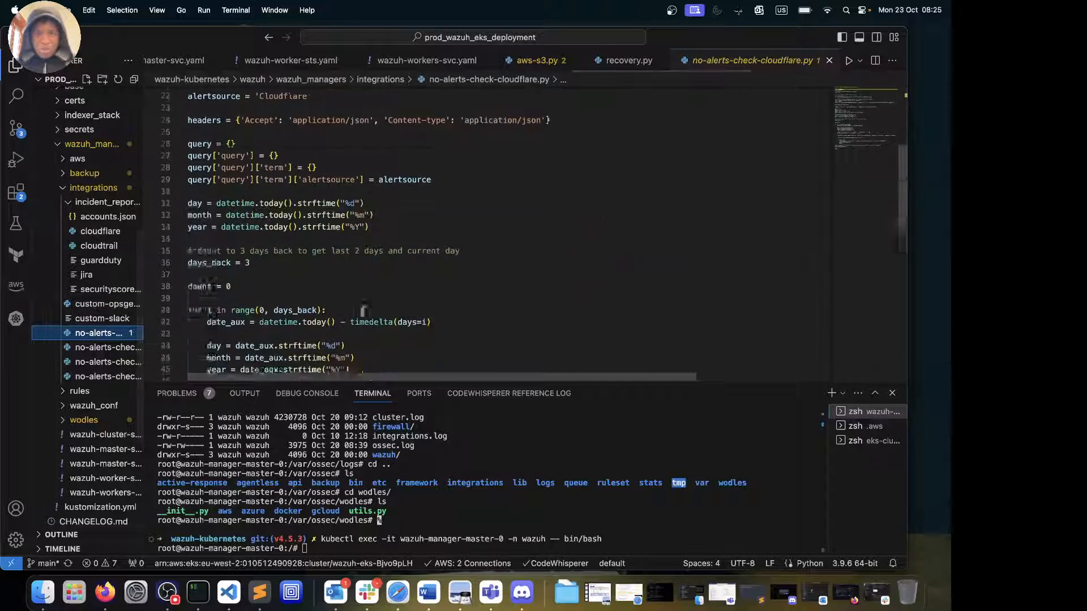
scroll(363, 312, up, 1)
scroll(362, 312, down, 2)
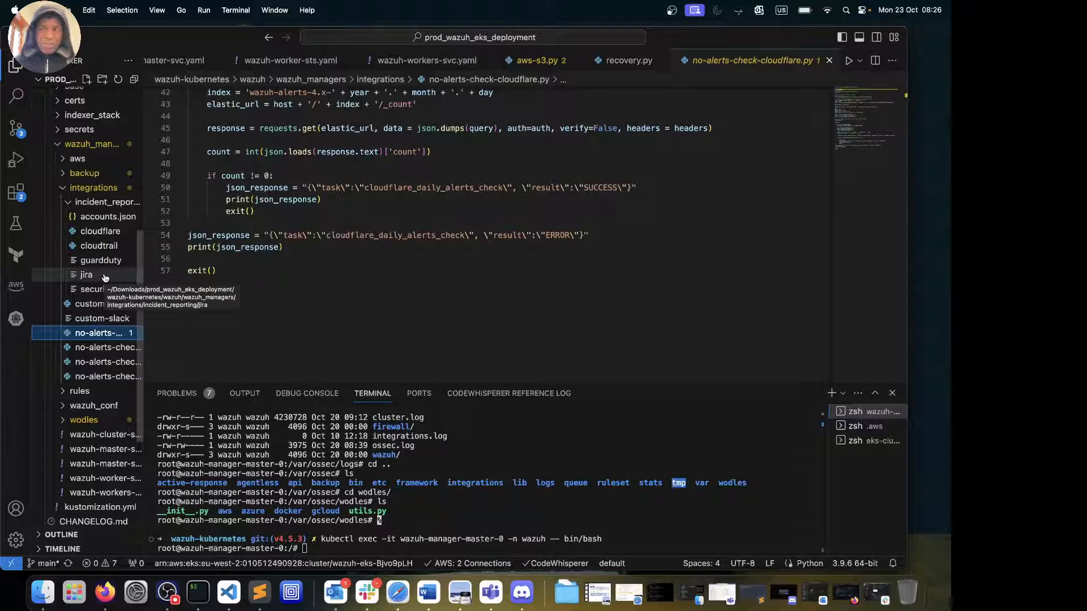
Collapse incident_reporting and integrations, expand rules and wazuh_conf, and open local_rules.xml
click(70, 204)
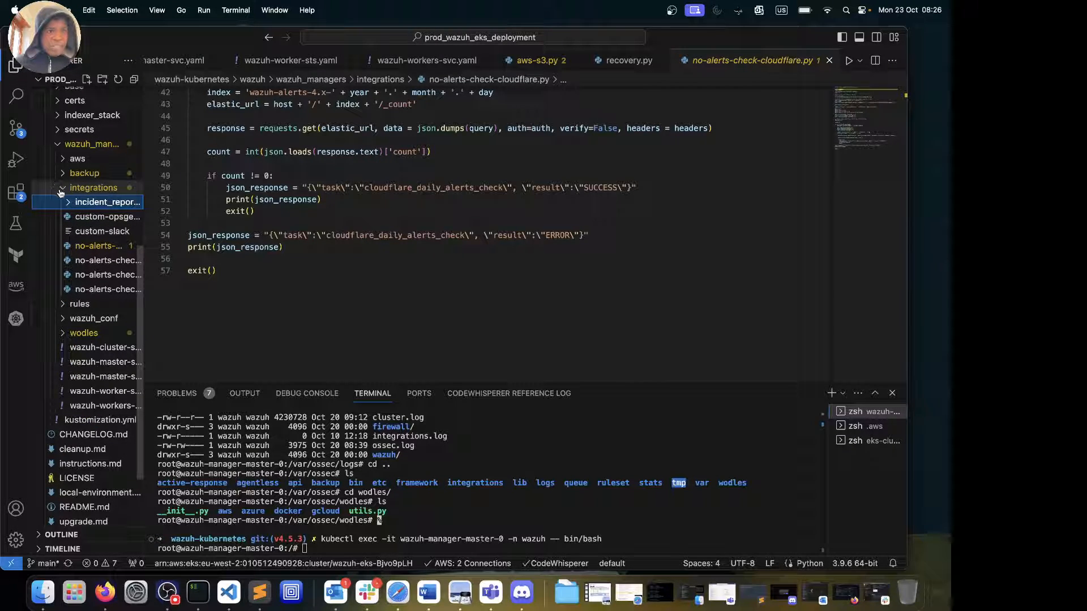
click(61, 190)
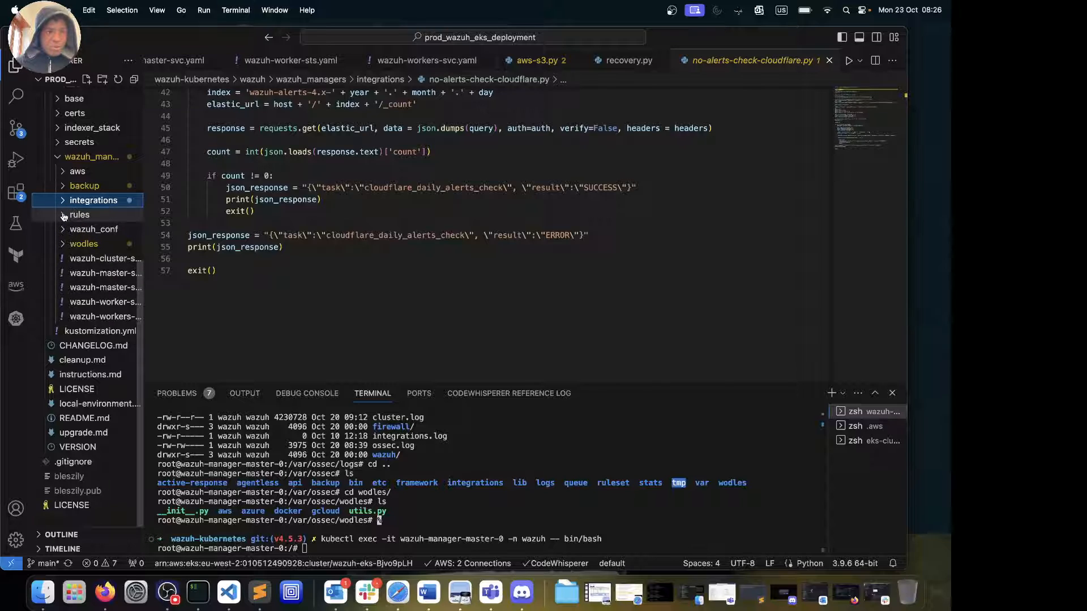
click(63, 215)
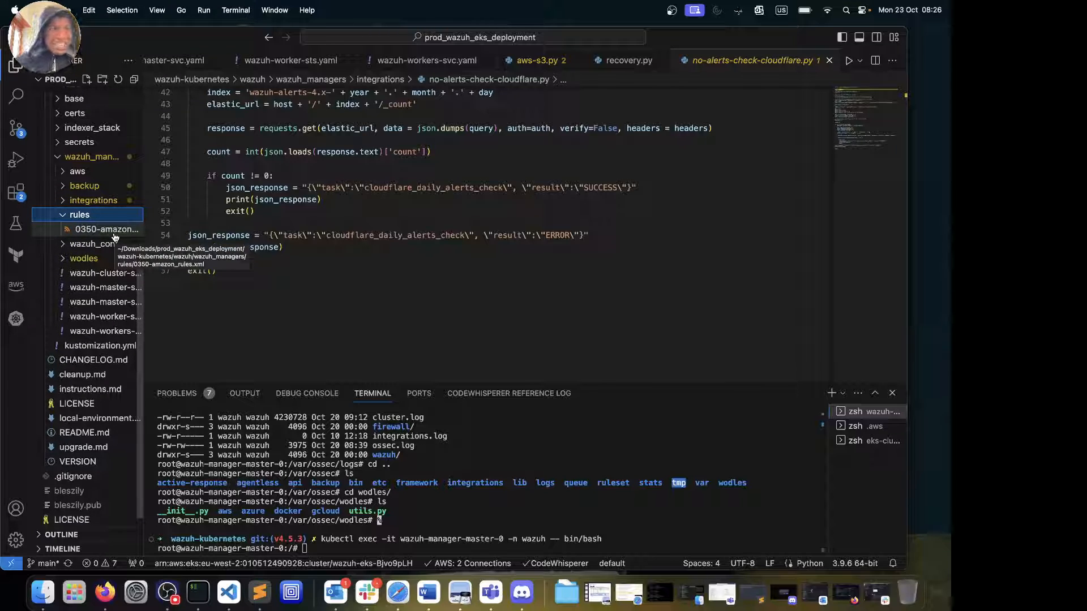
click(63, 247)
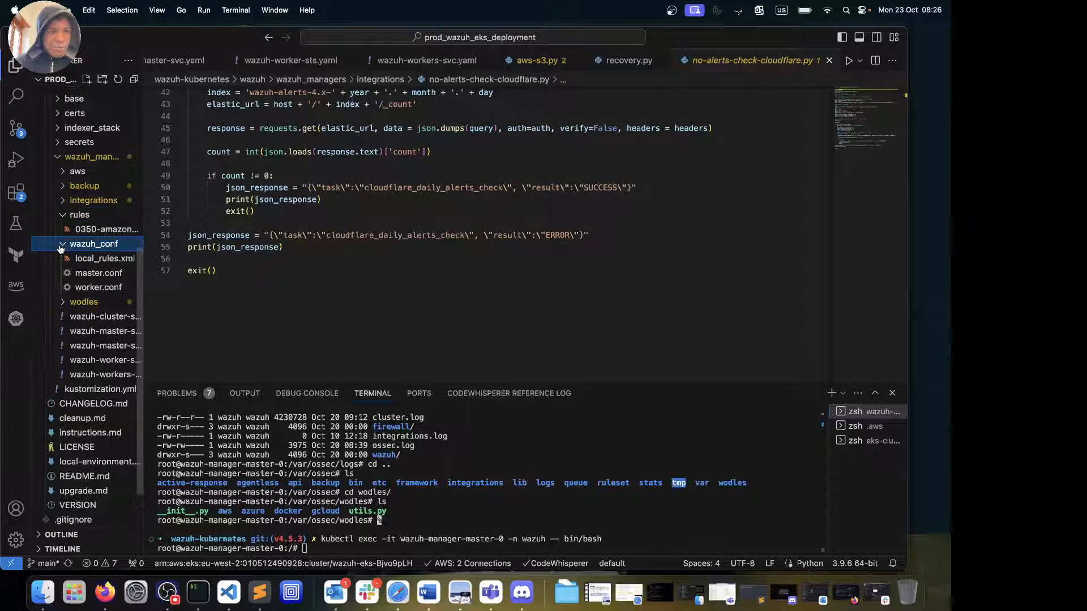
click(103, 264)
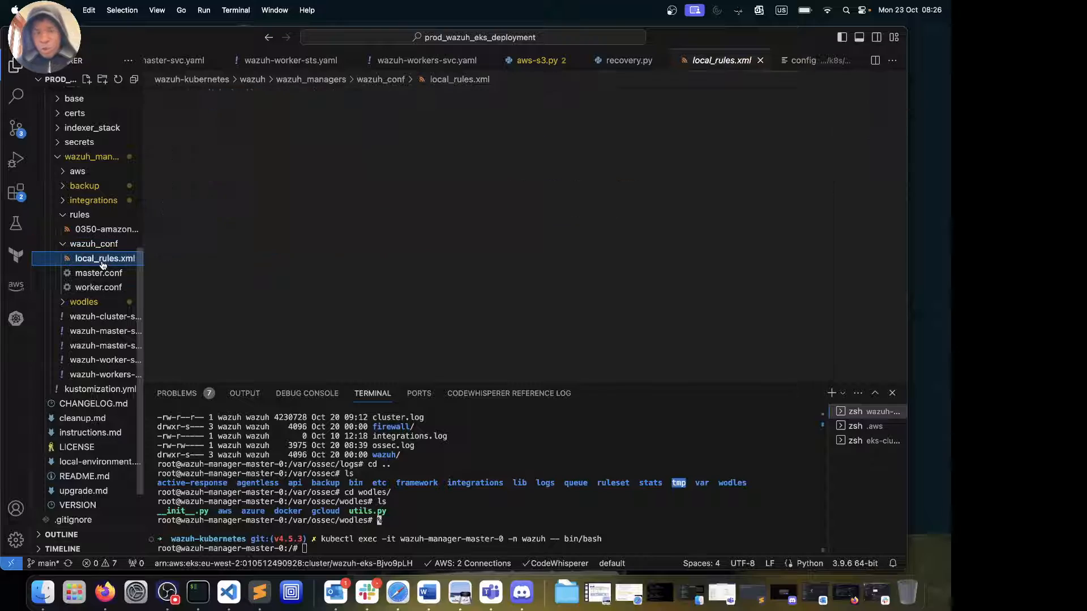
scroll(361, 284, down, 10)
click(361, 284)
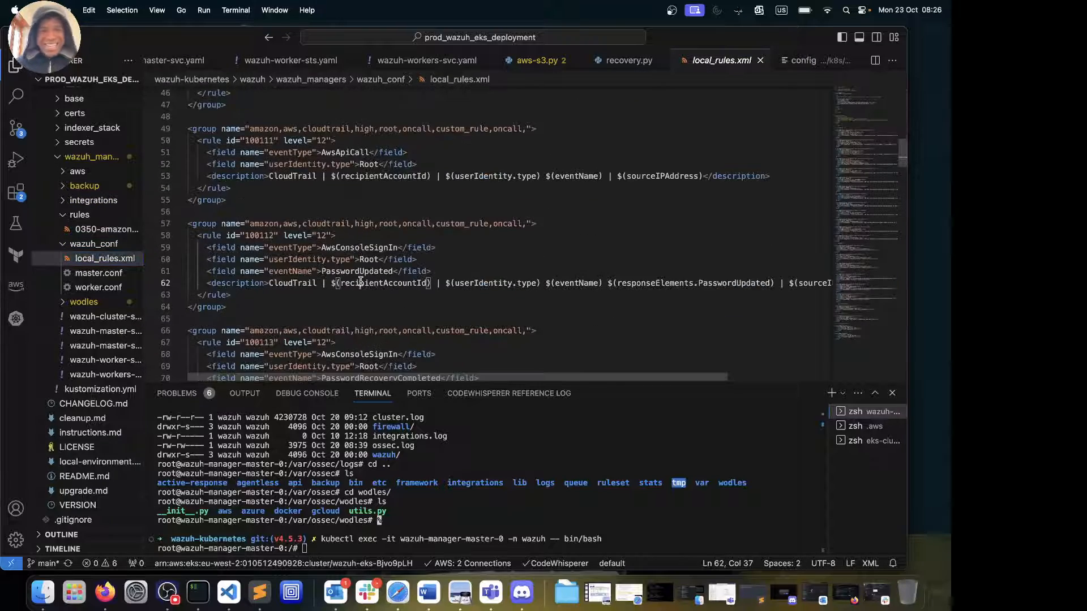
scroll(360, 283, down, 18)
scroll(361, 281, up, 10)
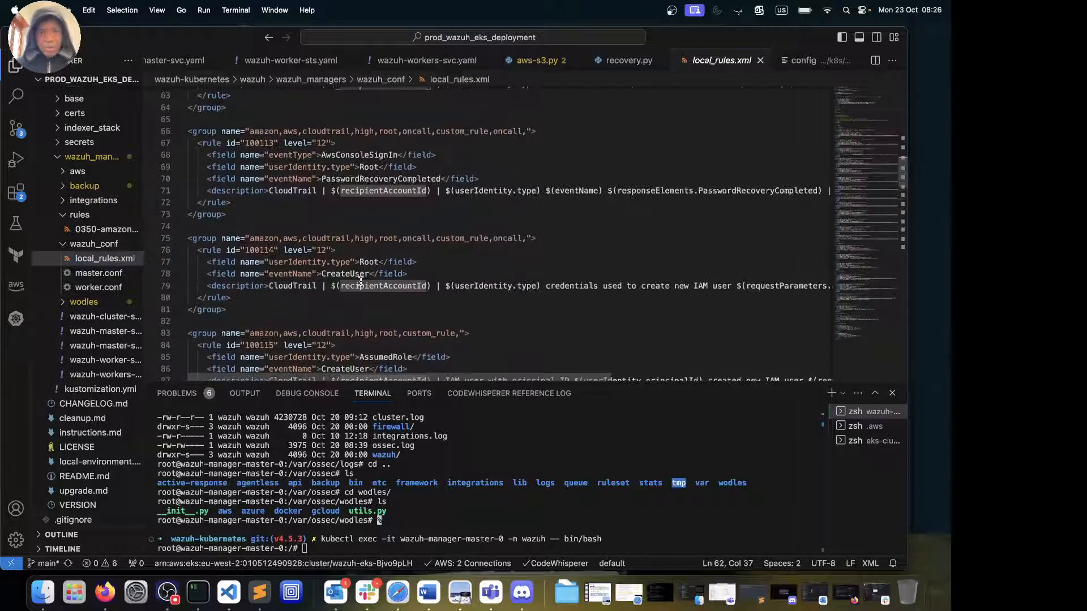
scroll(361, 281, down, 7)
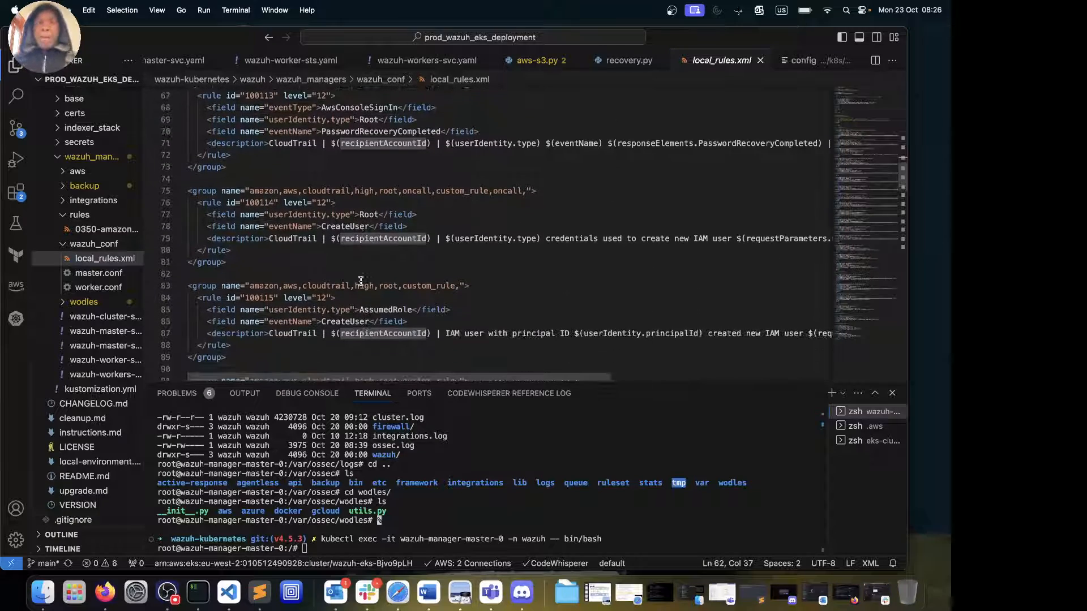
scroll(361, 281, down, 4)
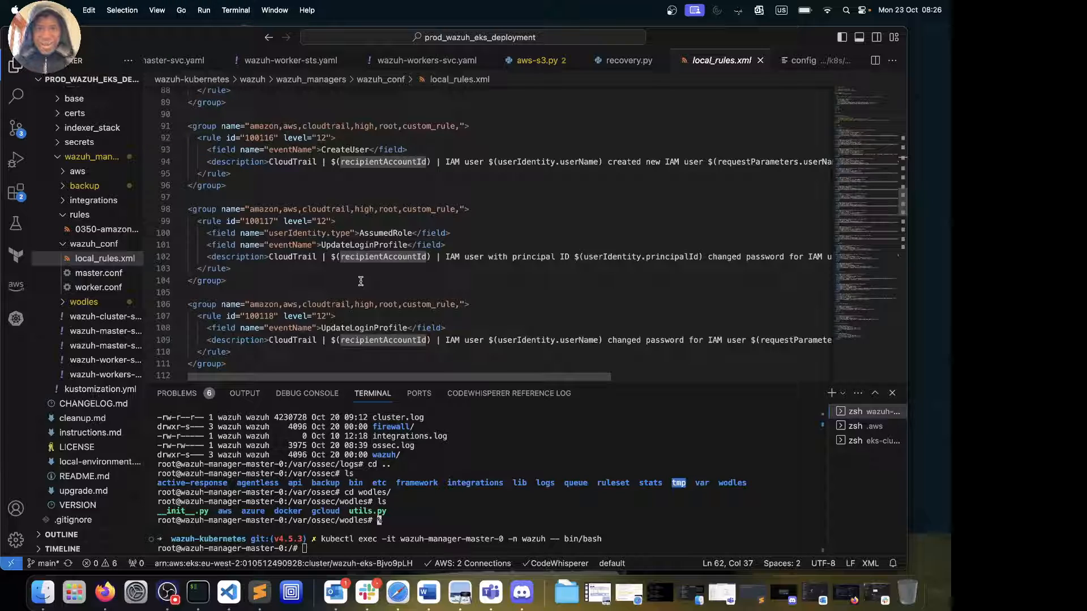
scroll(361, 281, down, 3)
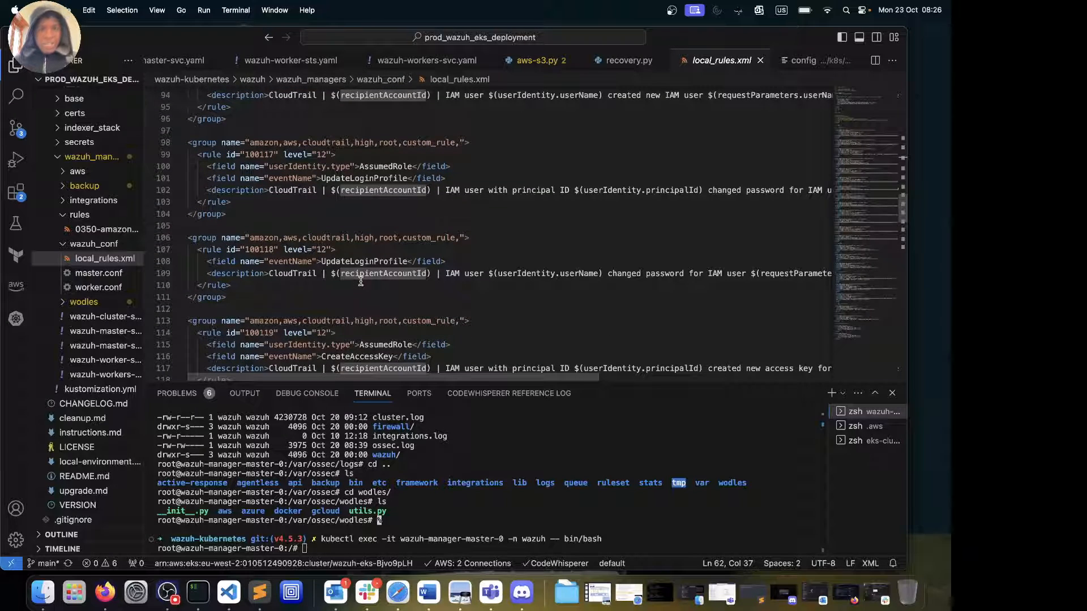
scroll(360, 281, down, 1)
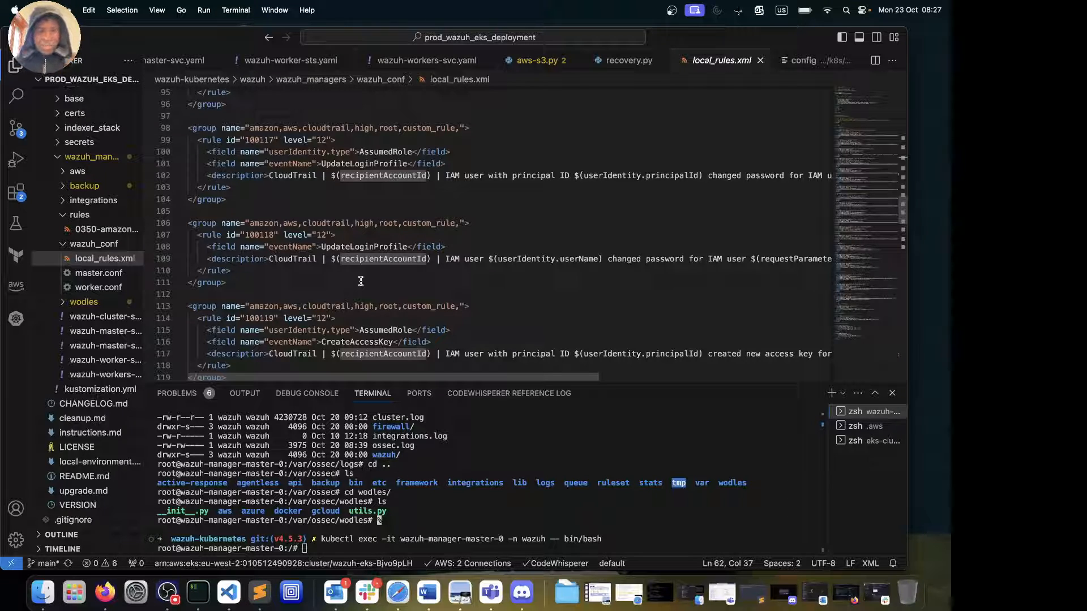
scroll(360, 281, down, 20)
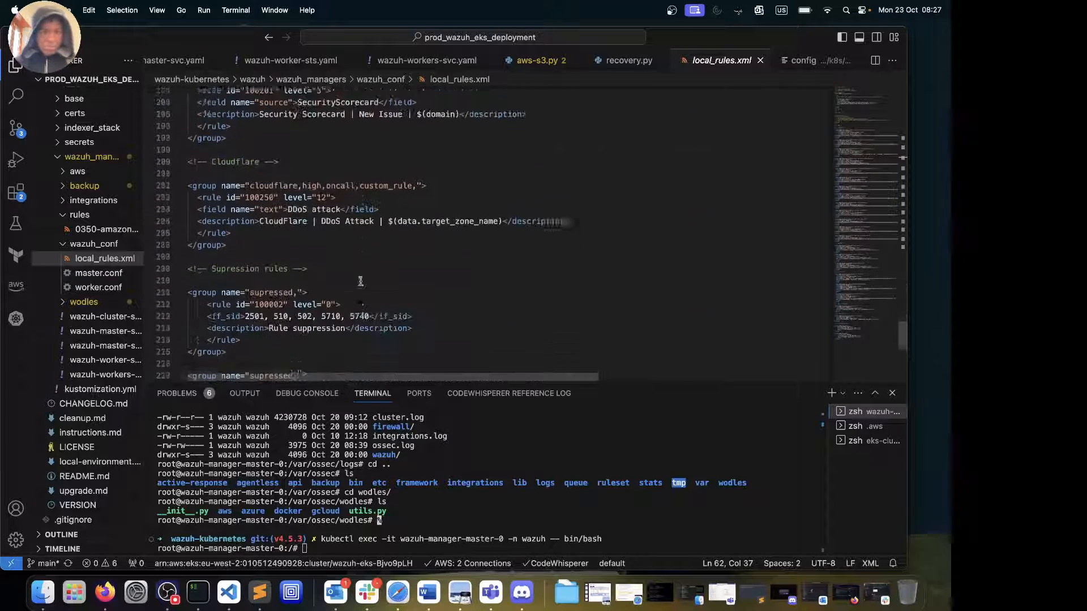
scroll(361, 282, down, 10)
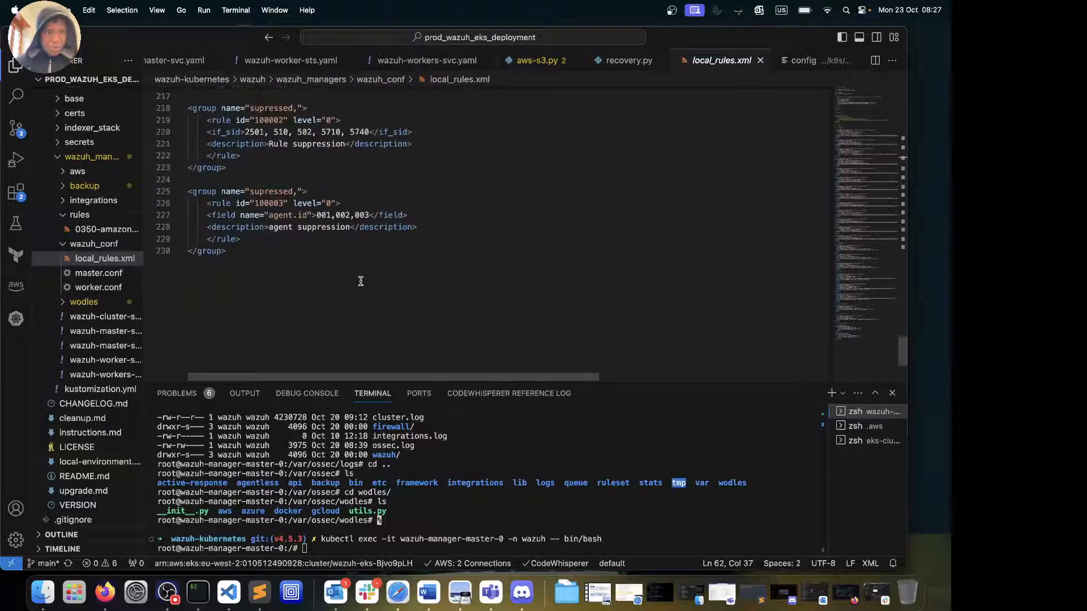
Open master.conf from wazuh_managers/wazuh_conf, with email_alert_level 12 and custom-opsgenie integration
click(82, 274)
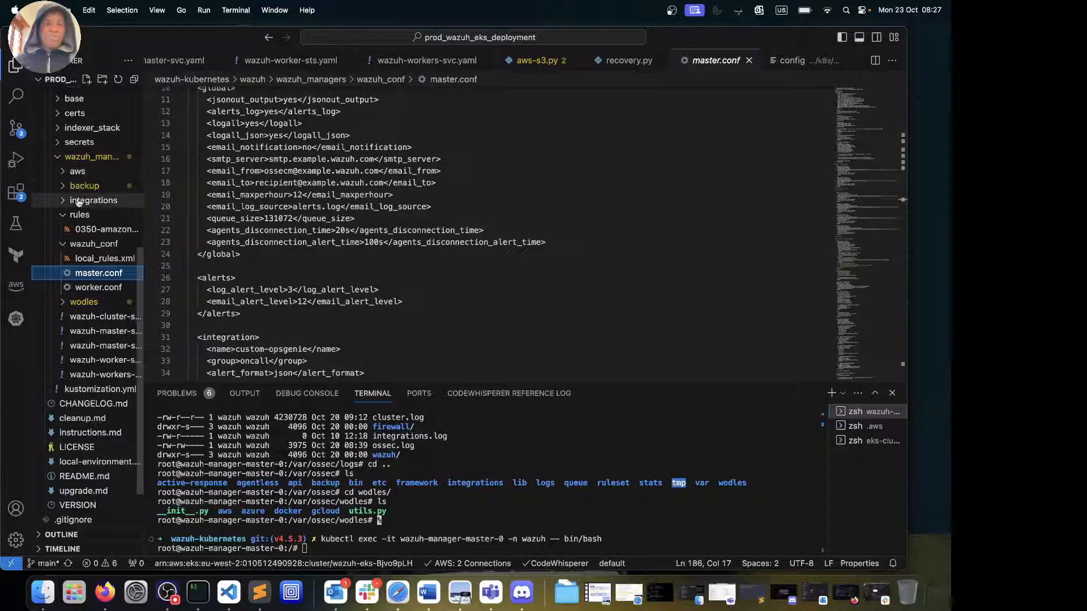
click(80, 161)
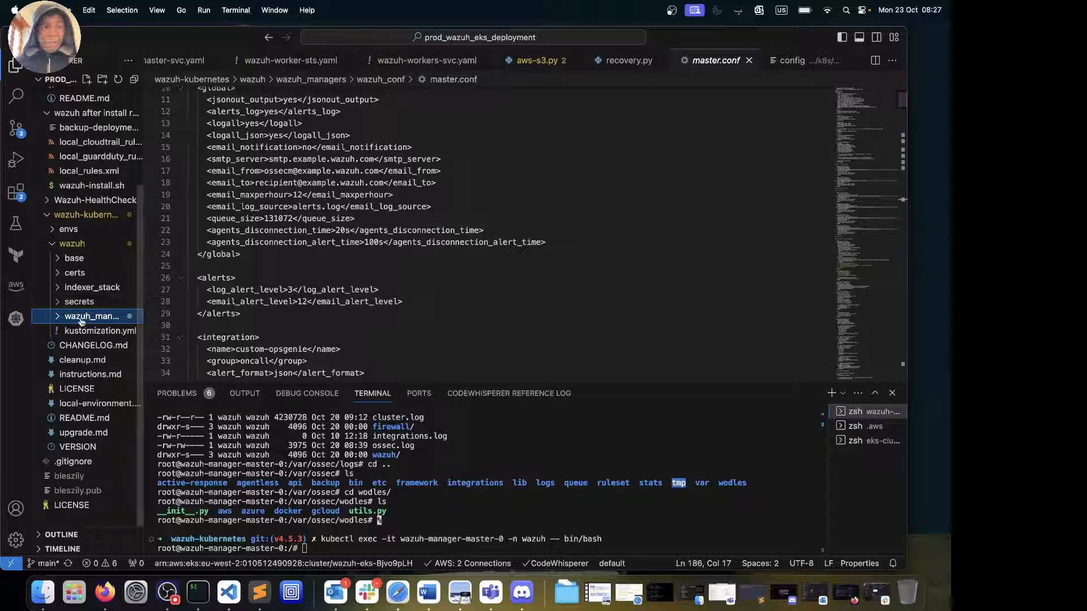
click(59, 319)
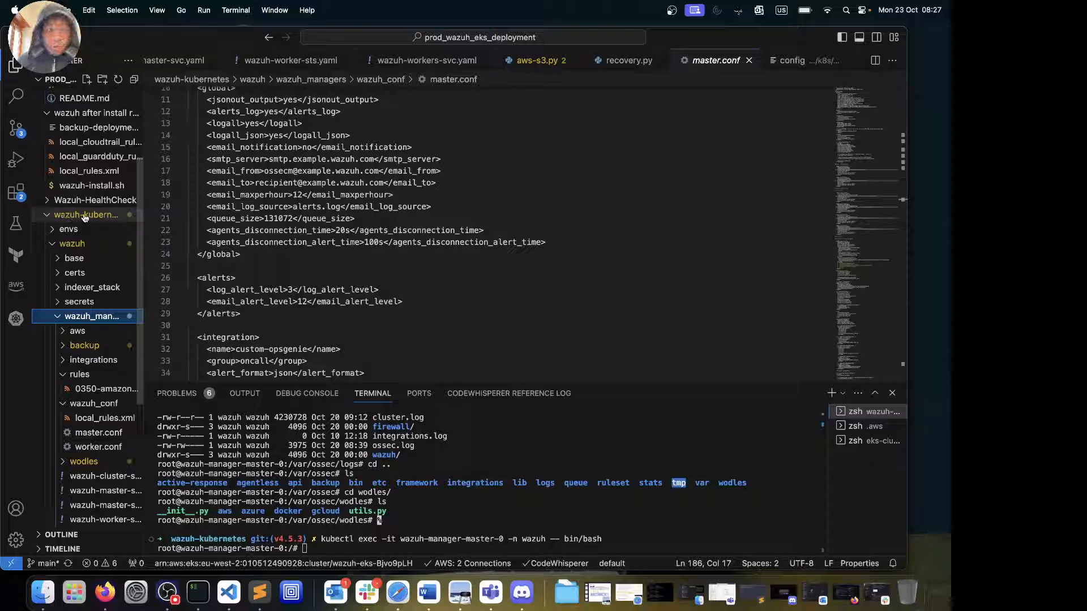
Rearrange the Explorer tree so envs/eks is expanded, listing kustomization.yml and its yaml files
click(57, 243)
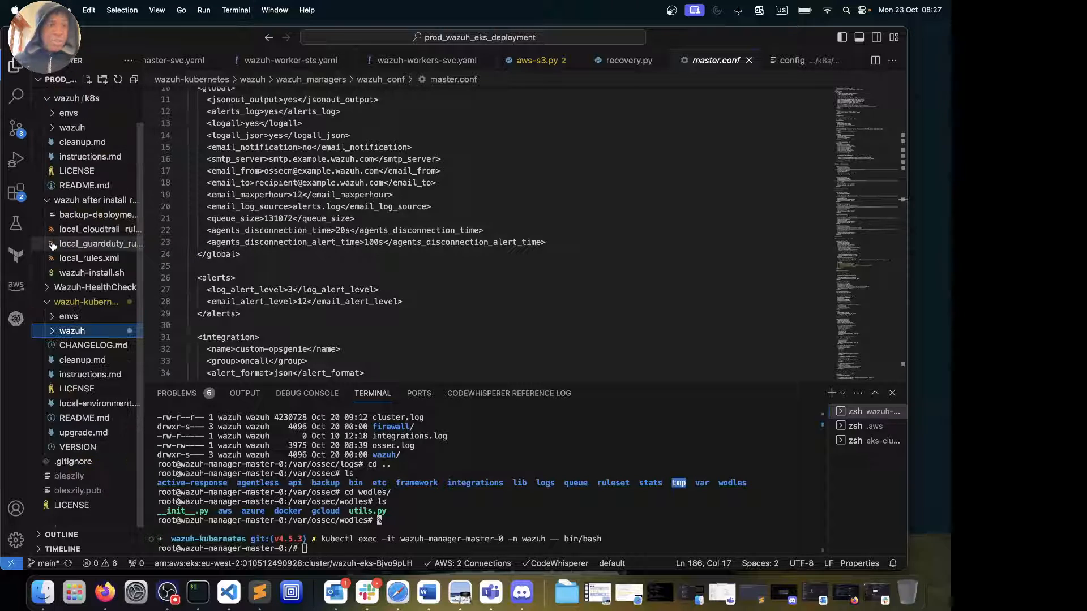
click(50, 317)
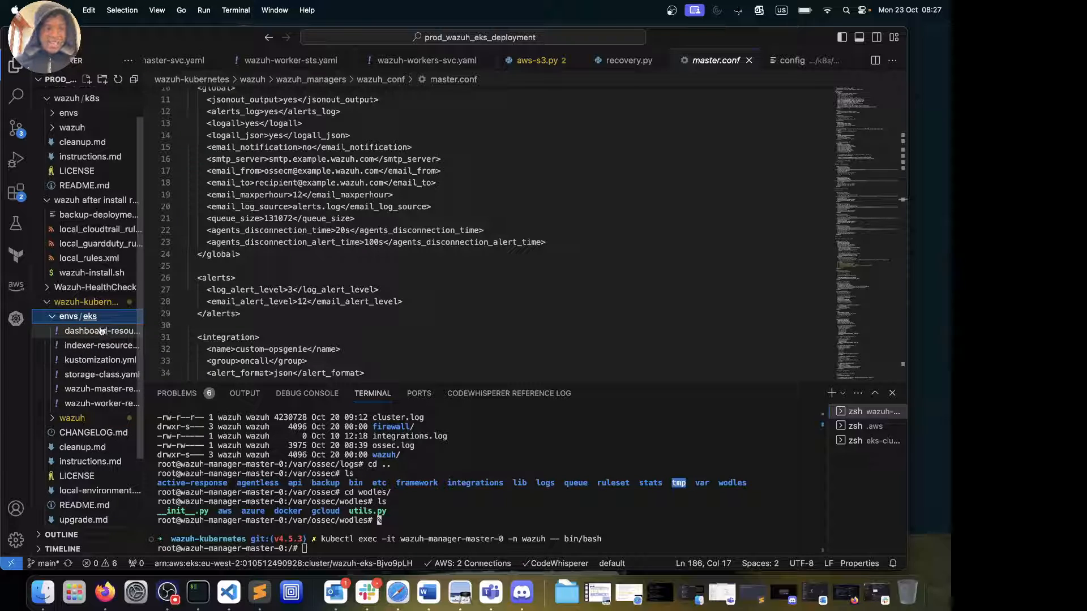
click(53, 317)
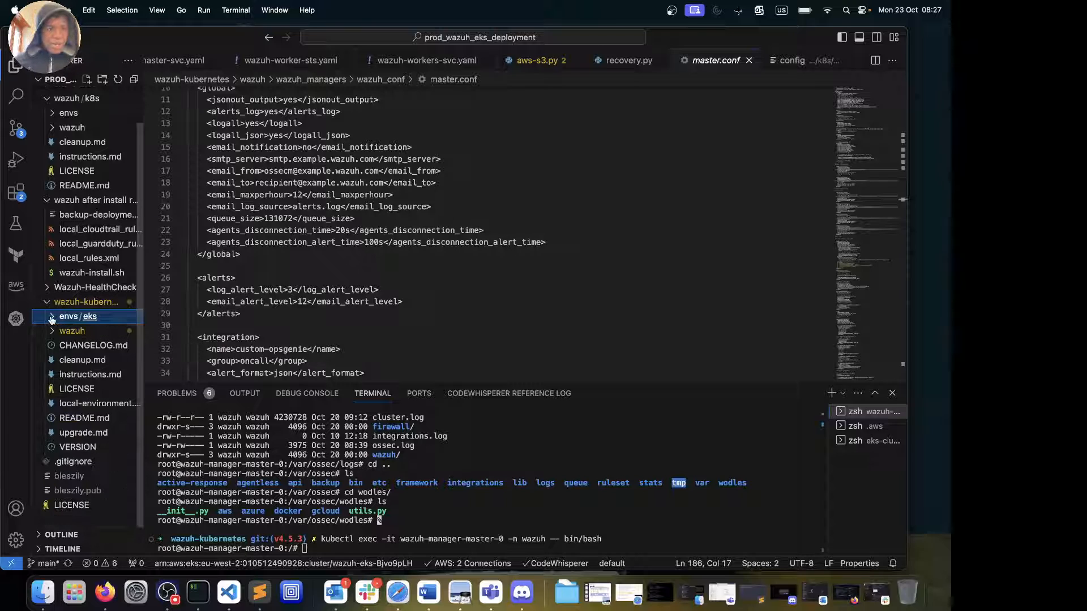
click(53, 334)
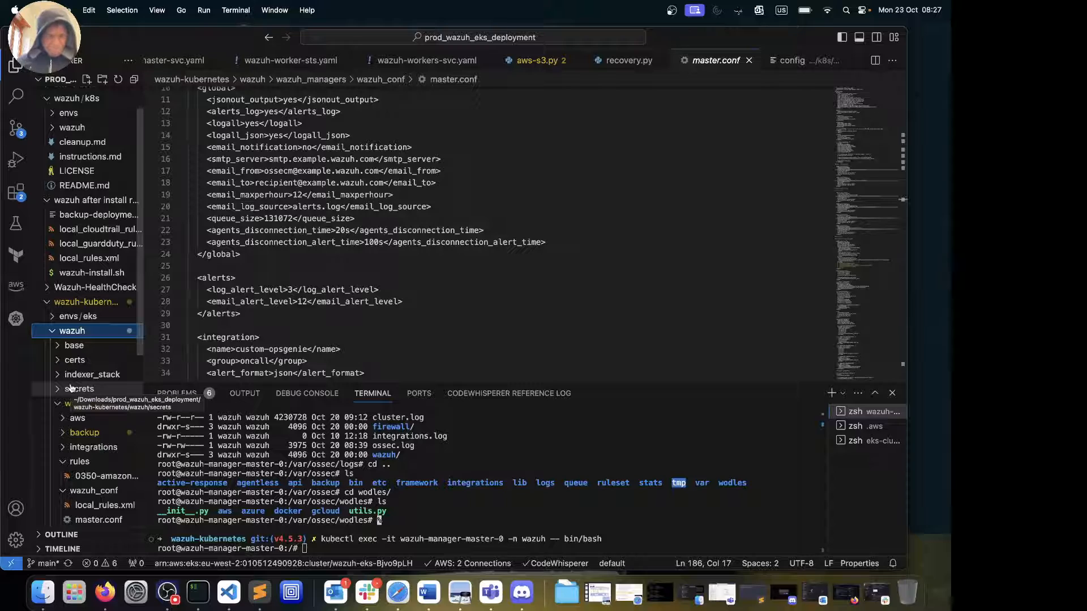
scroll(72, 368, down, 3)
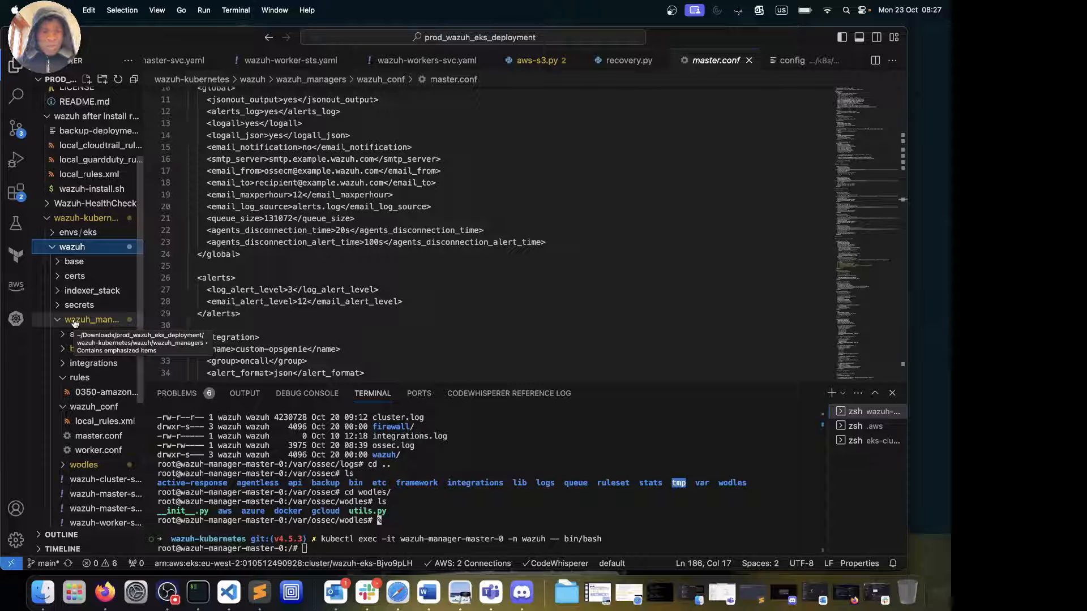
click(53, 232)
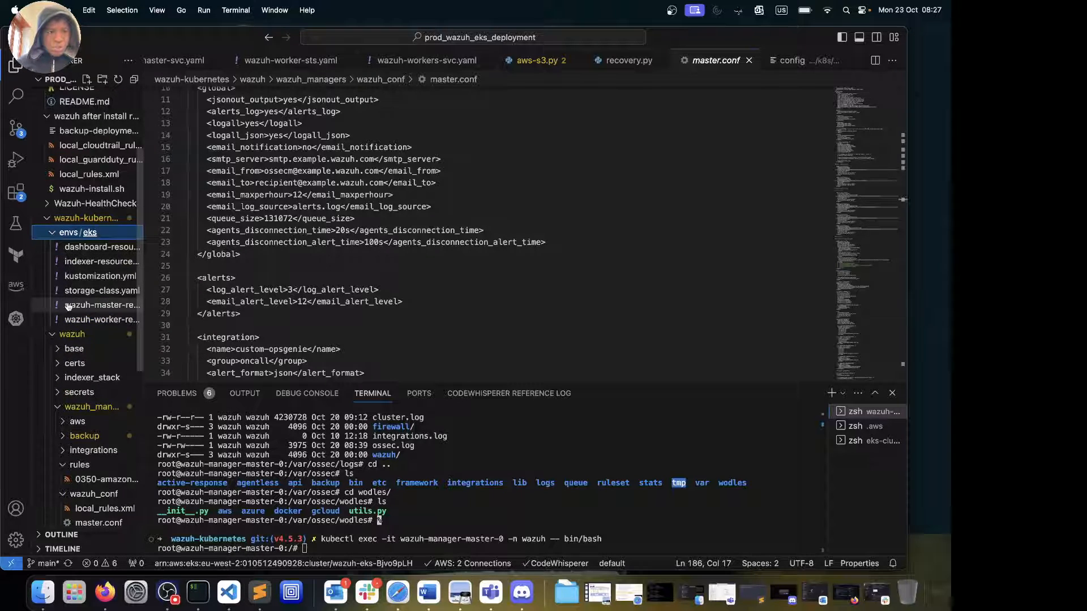
click(100, 276)
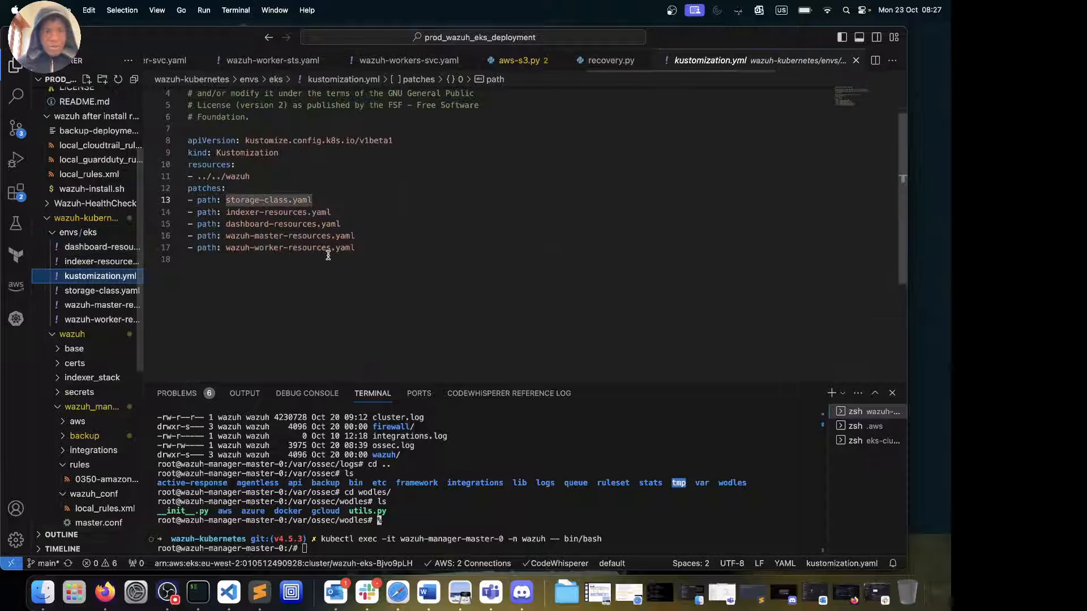
scroll(328, 256, down, 5)
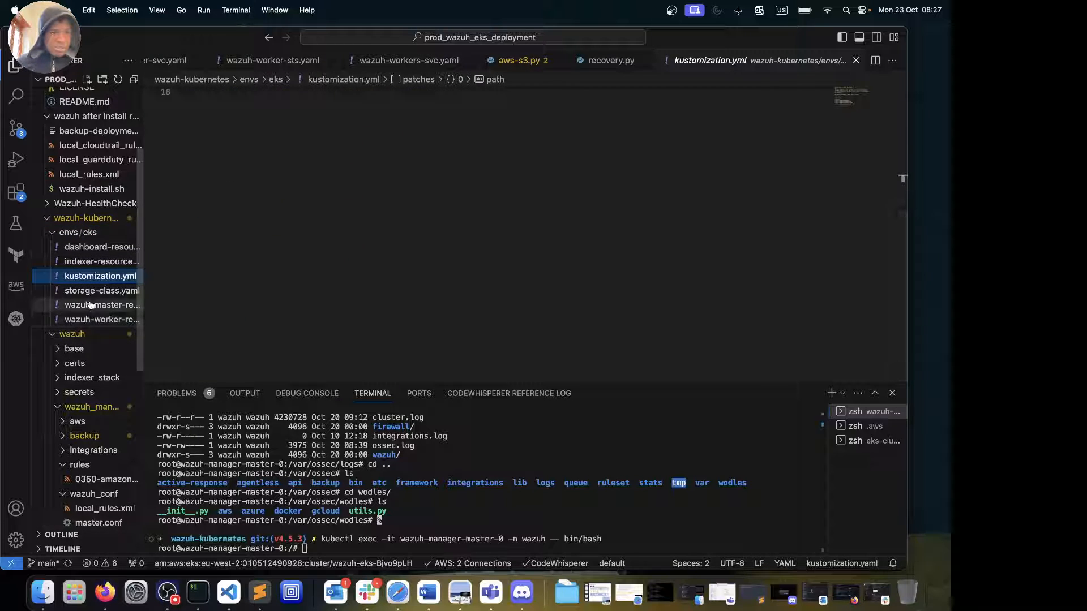
scroll(286, 240, up, 5)
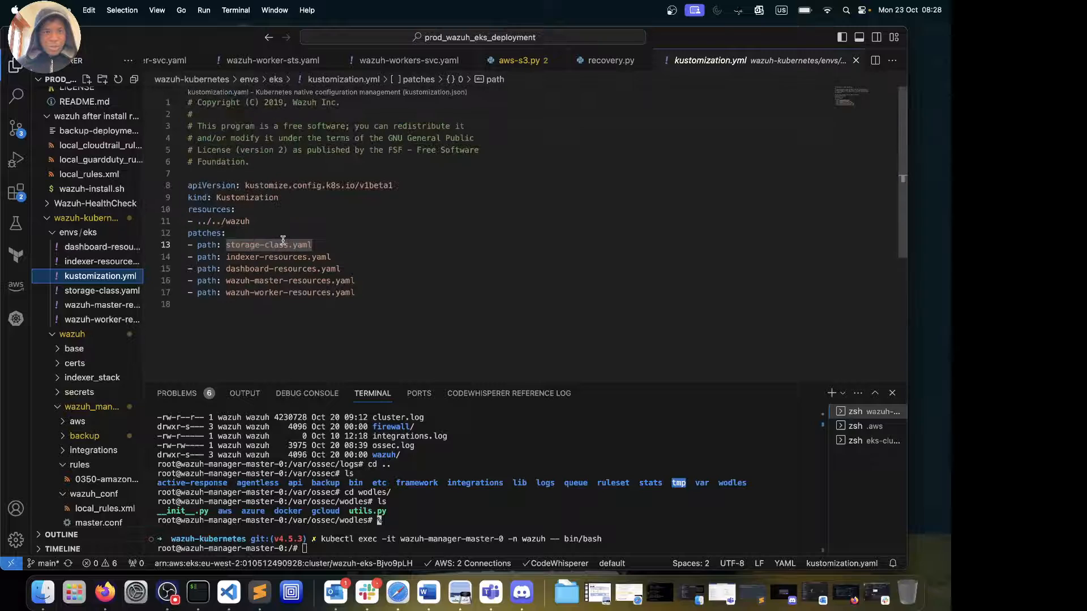
click(371, 300)
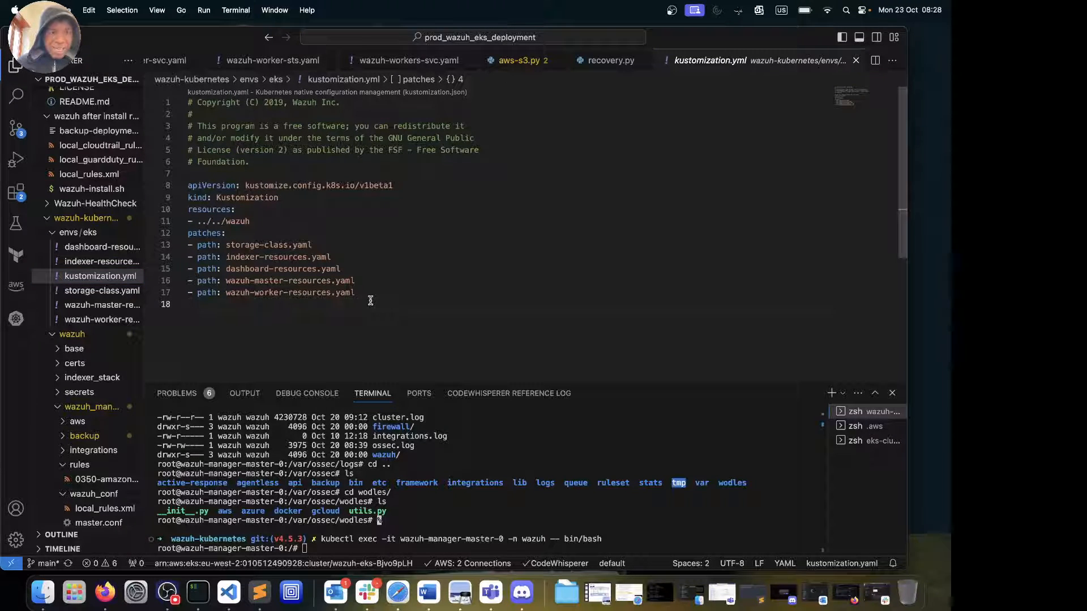
drag(371, 301, 187, 233)
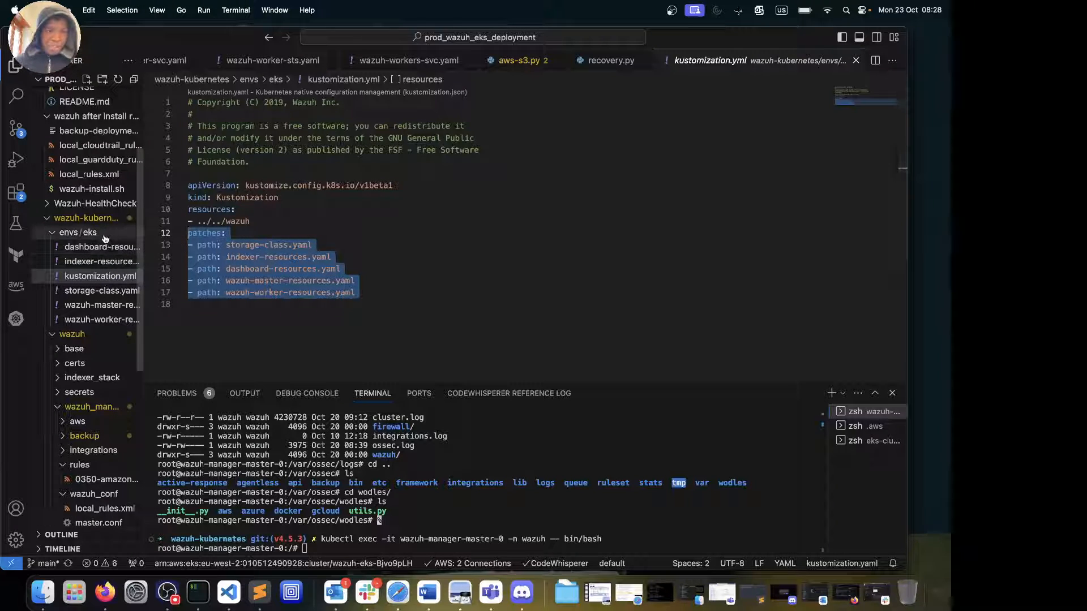
click(92, 304)
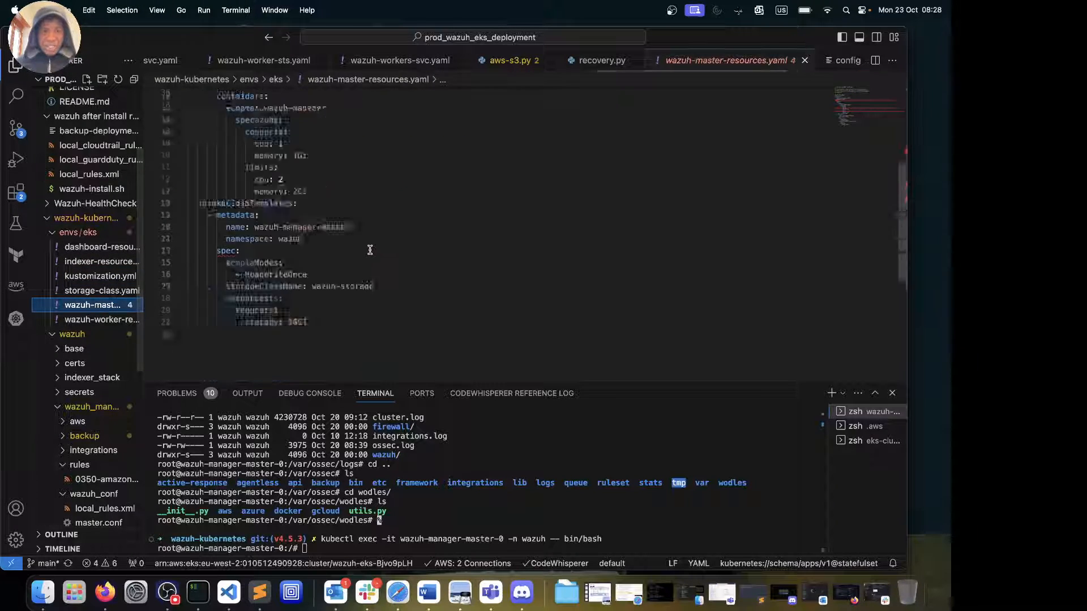
click(125, 318)
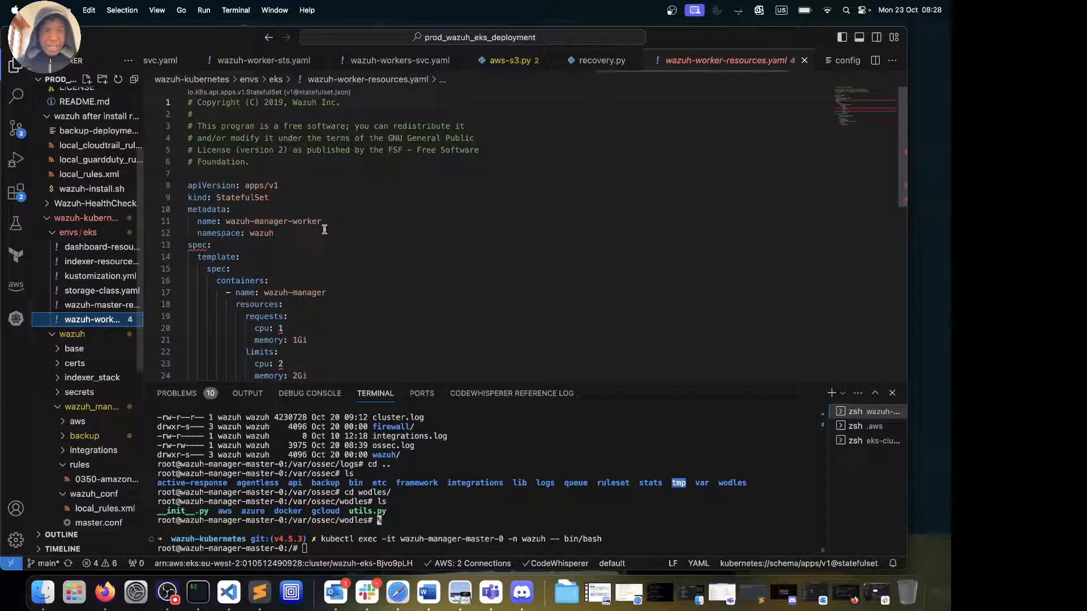
click(69, 231)
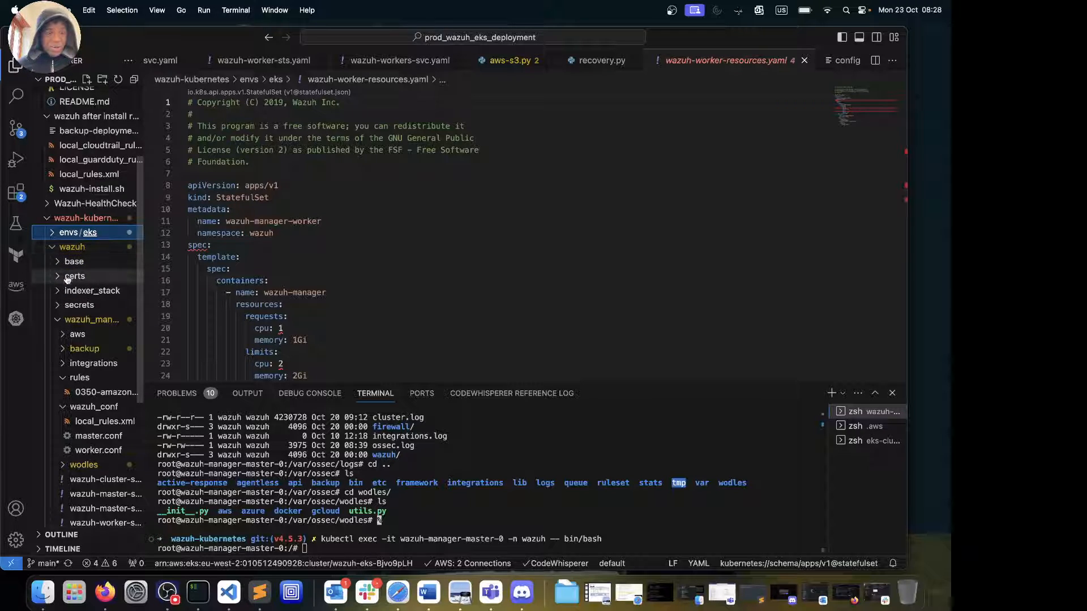
click(56, 306)
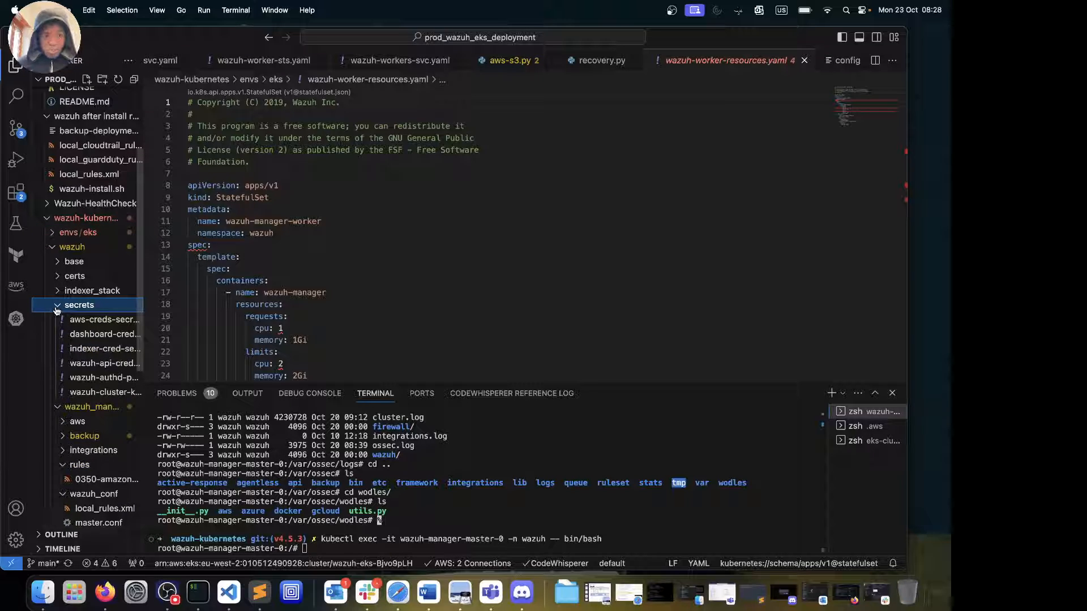
click(58, 308)
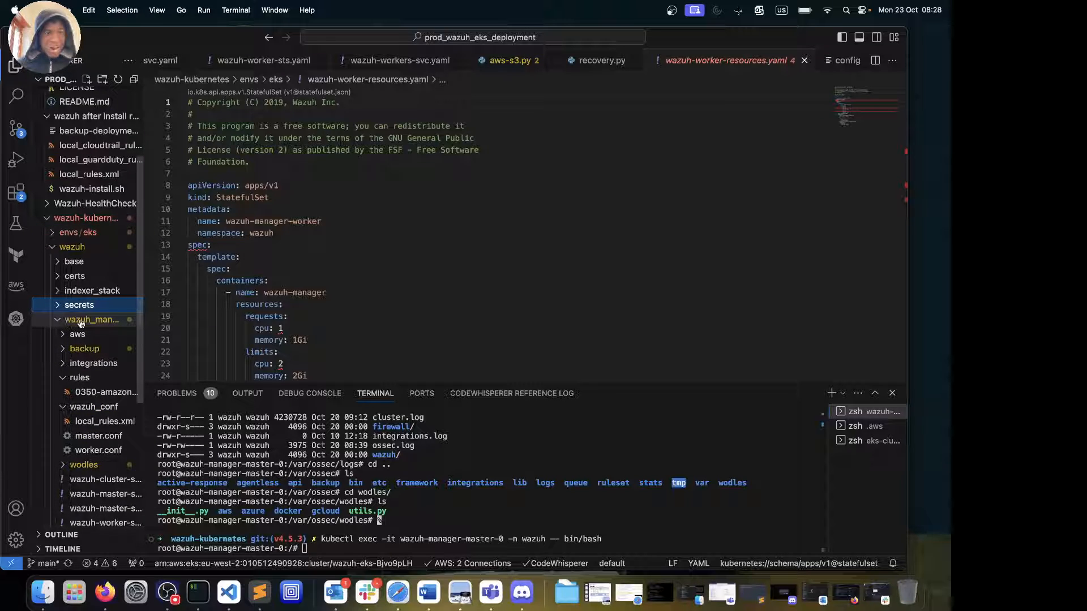
click(56, 321)
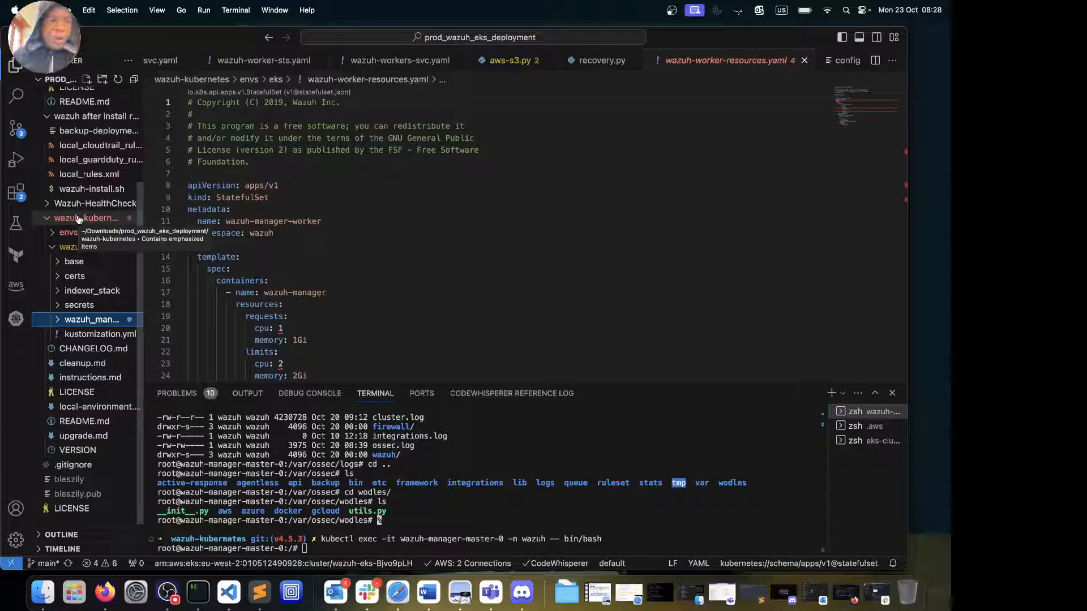
click(58, 320)
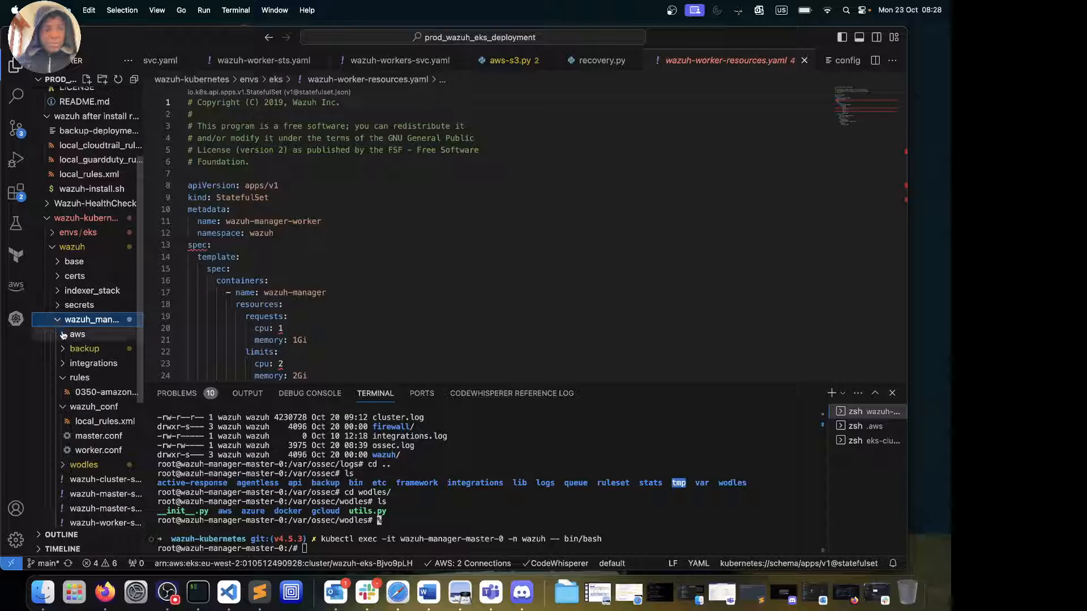
click(64, 336)
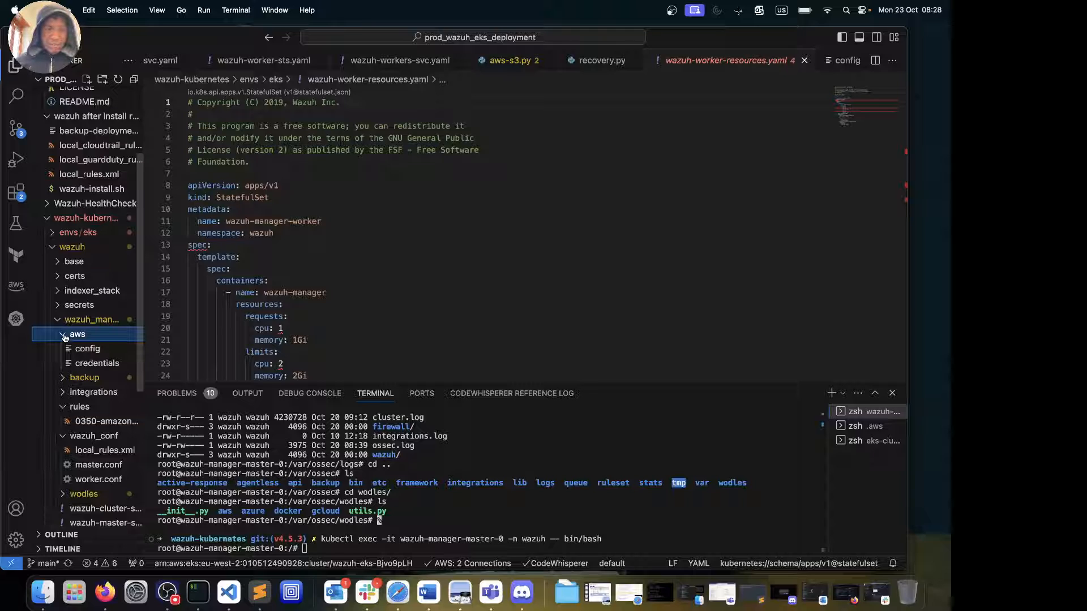
click(64, 335)
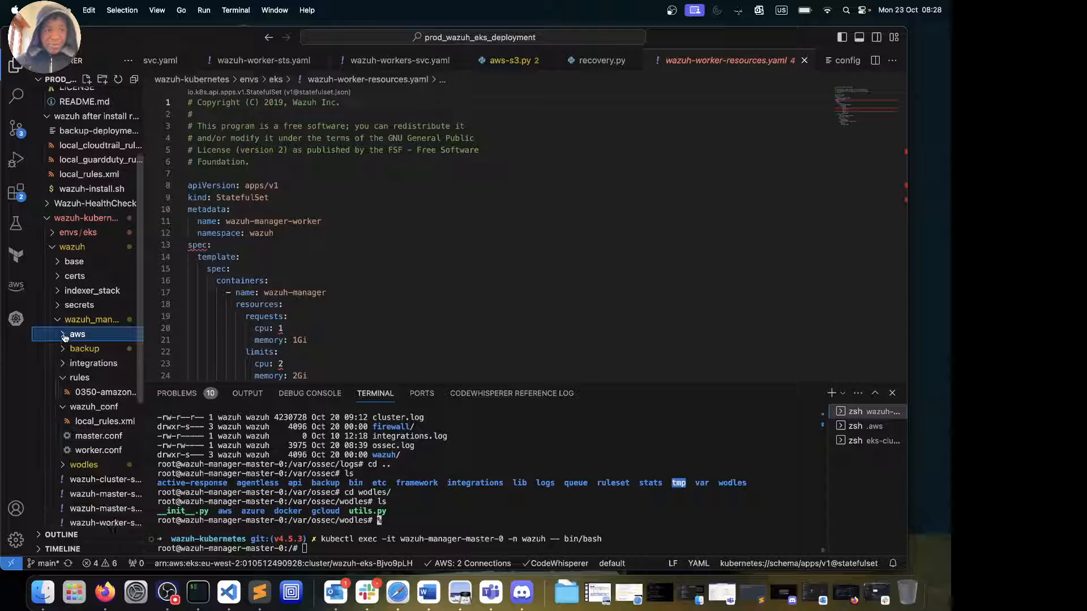
click(64, 367)
click(64, 367)
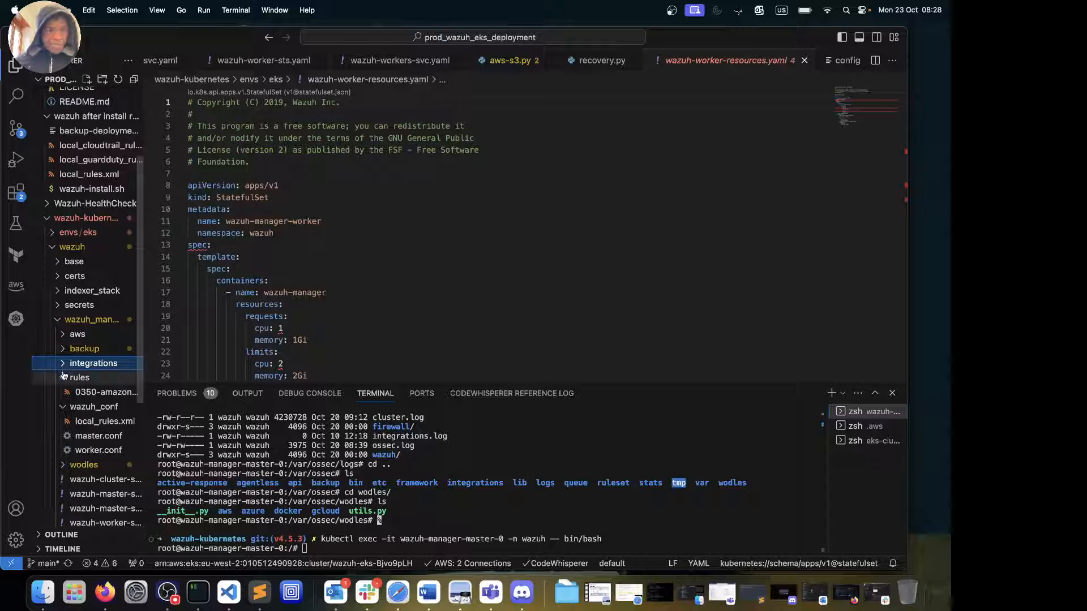
click(63, 378)
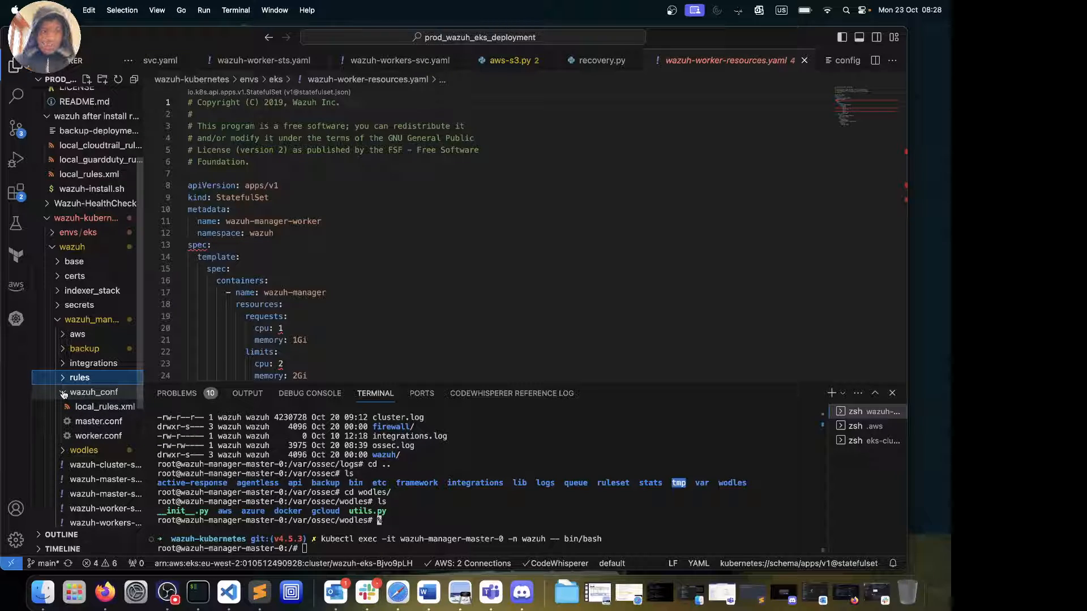
click(93, 406)
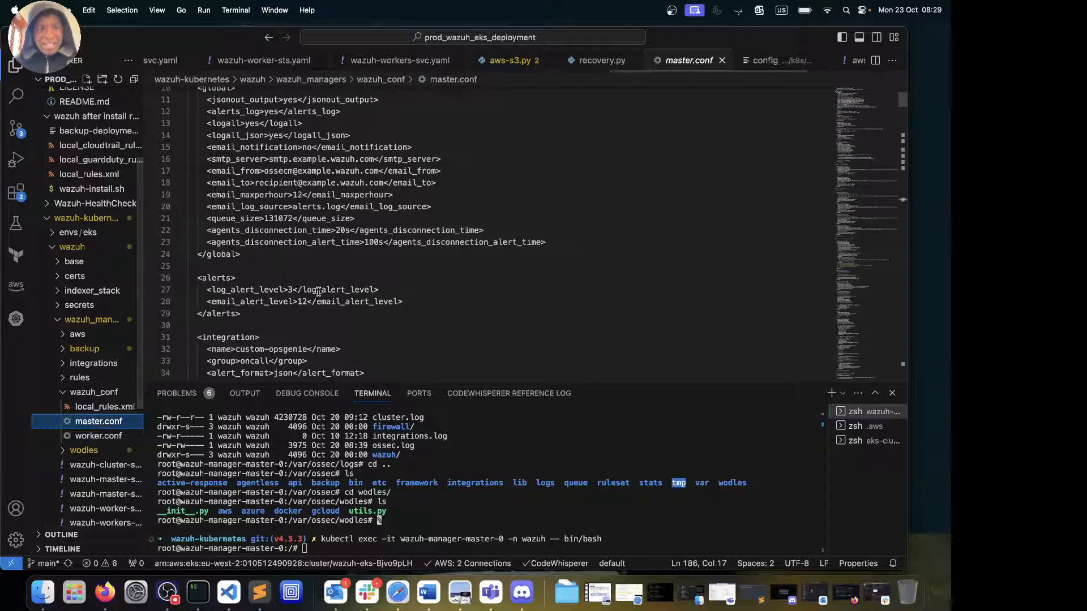
scroll(318, 292, up, 3)
scroll(318, 291, down, 20)
scroll(318, 291, up, 15)
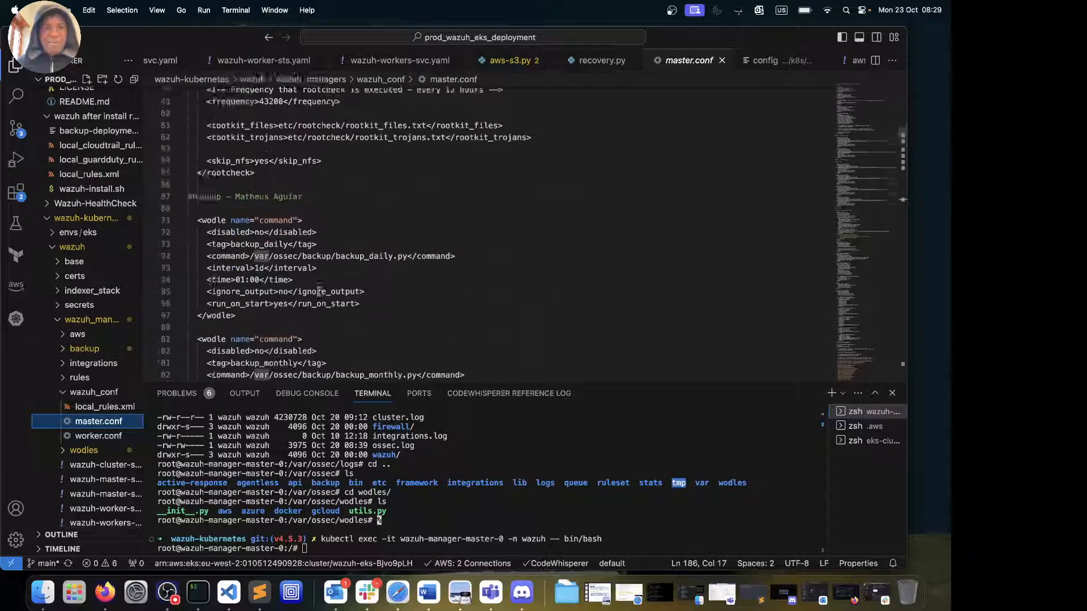
scroll(318, 291, down, 4)
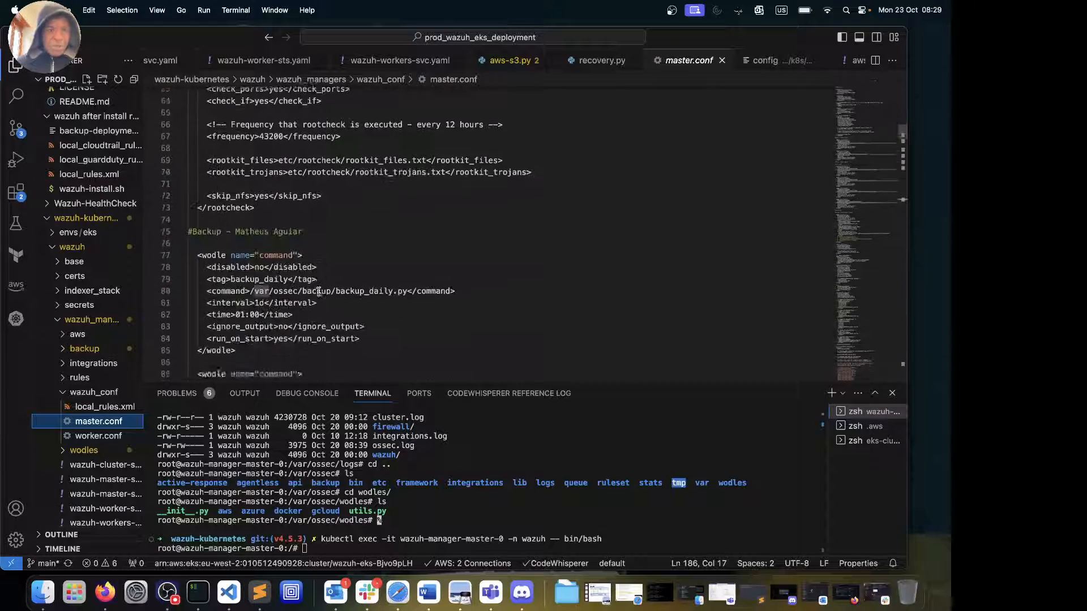
scroll(319, 292, up, 7)
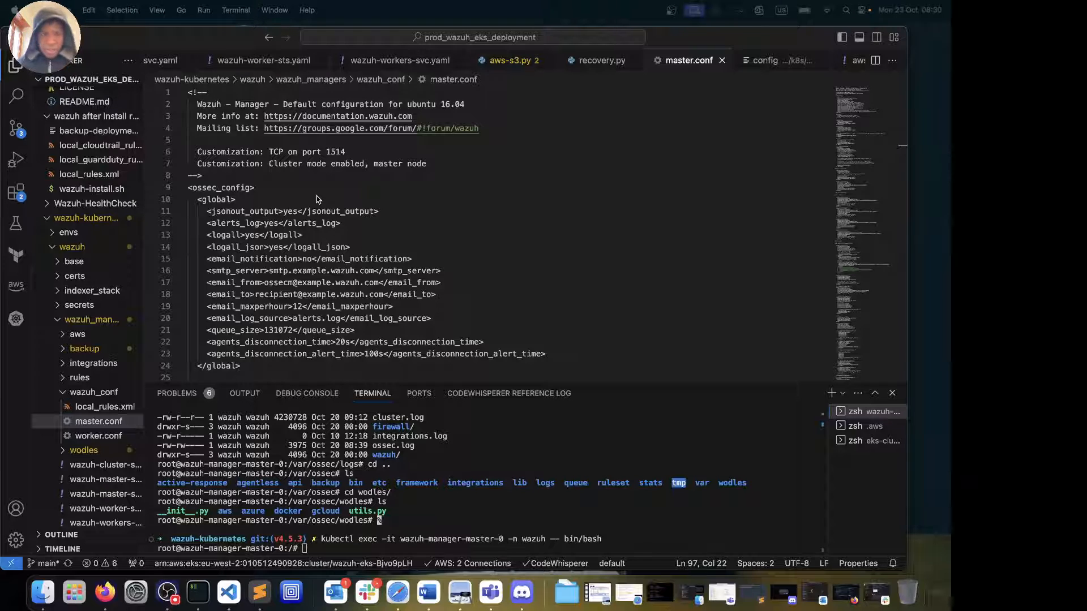
scroll(338, 229, down, 8)
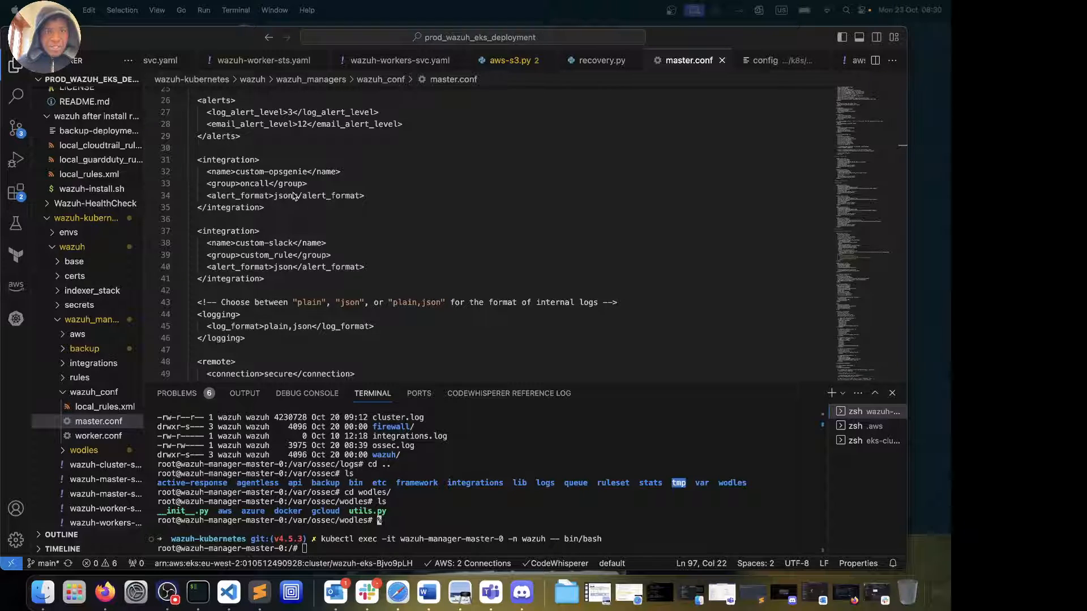
scroll(294, 196, up, 2)
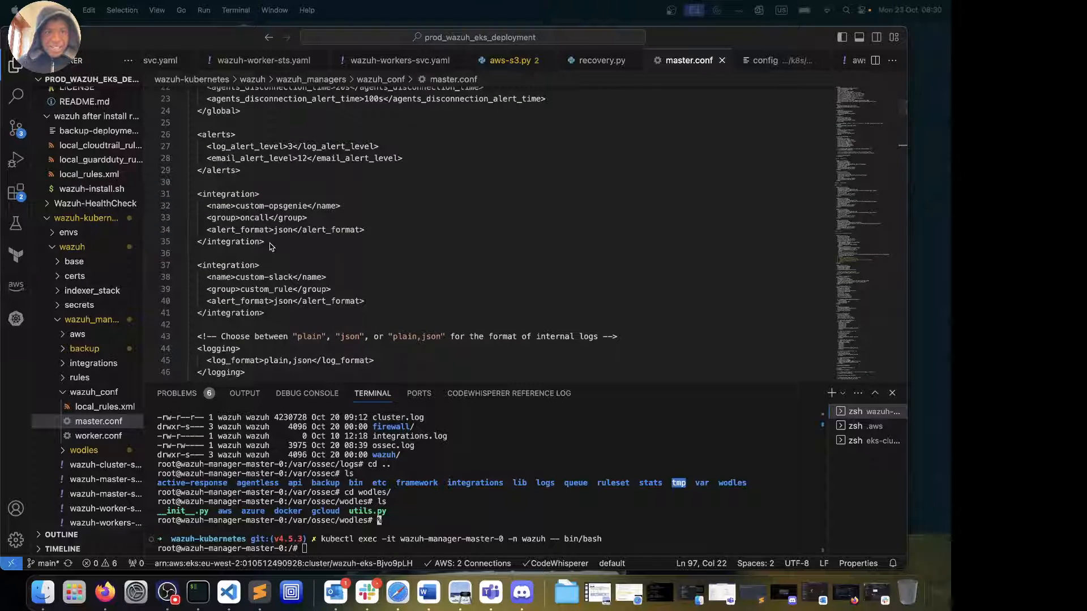
drag(271, 247, 186, 197)
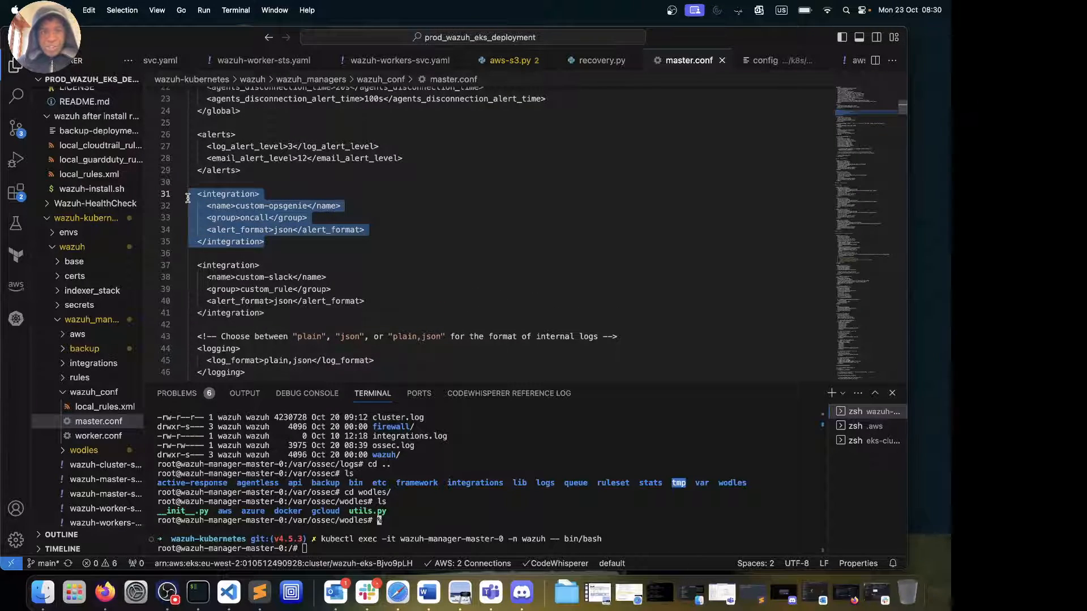
Expand integrations and highlight the custom-opsgenie and custom-slack blocks in master.conf
click(305, 206)
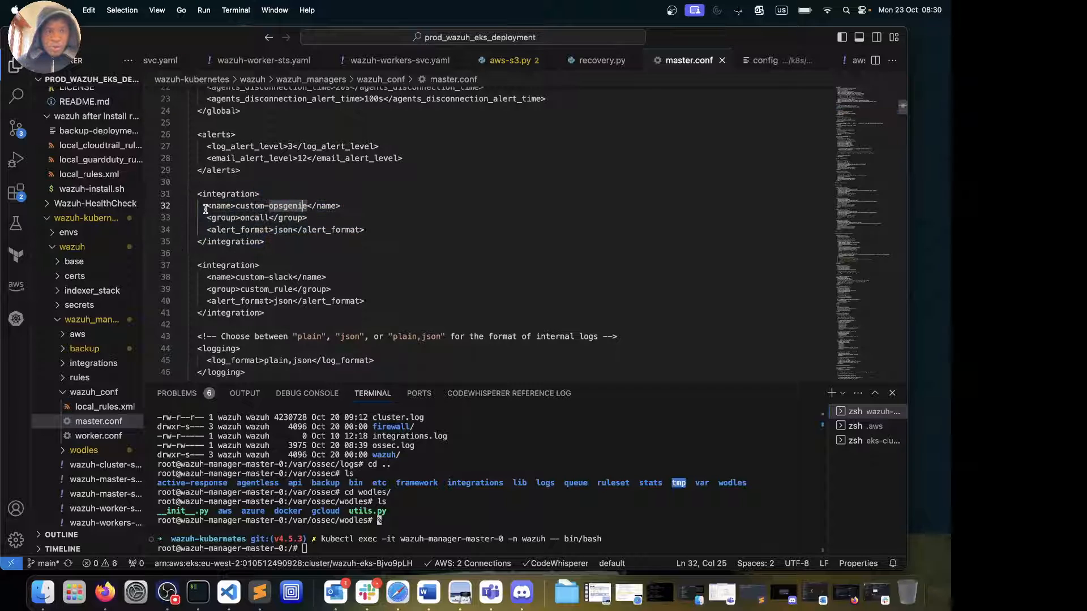
click(63, 363)
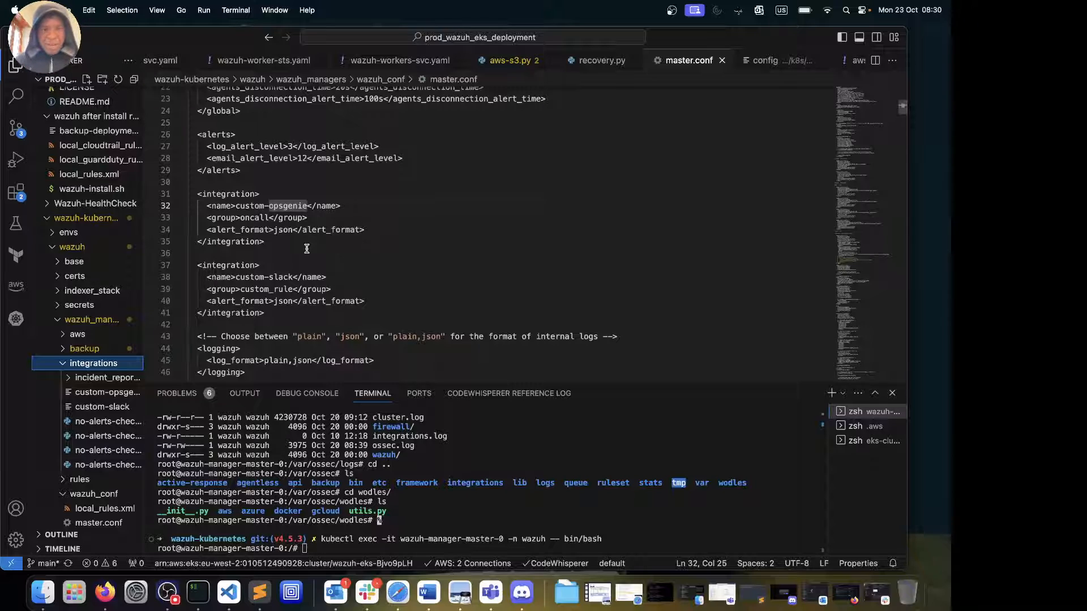
click(273, 240)
drag(274, 241, 182, 193)
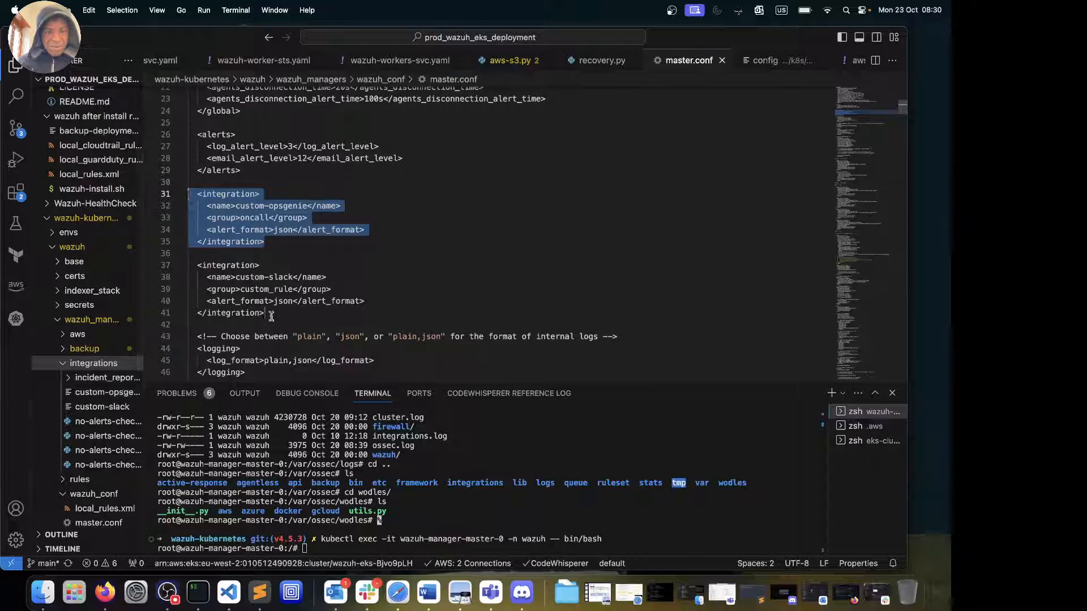
drag(270, 313, 189, 265)
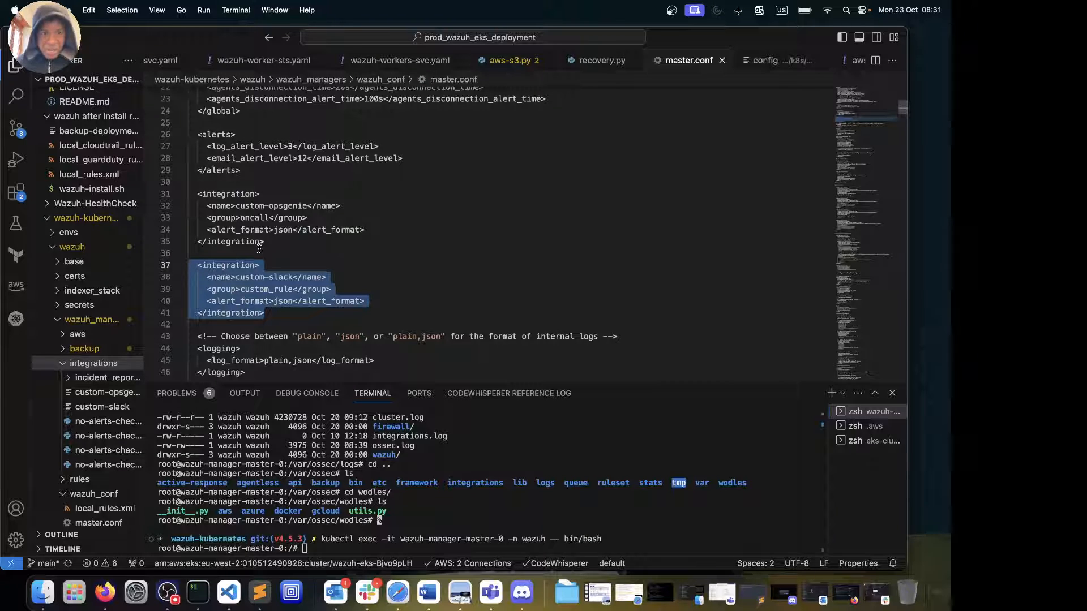
Highlight the daily backup wodle and the Cloudflare 10:00 alert-check wodle further down
scroll(294, 253, down, 6)
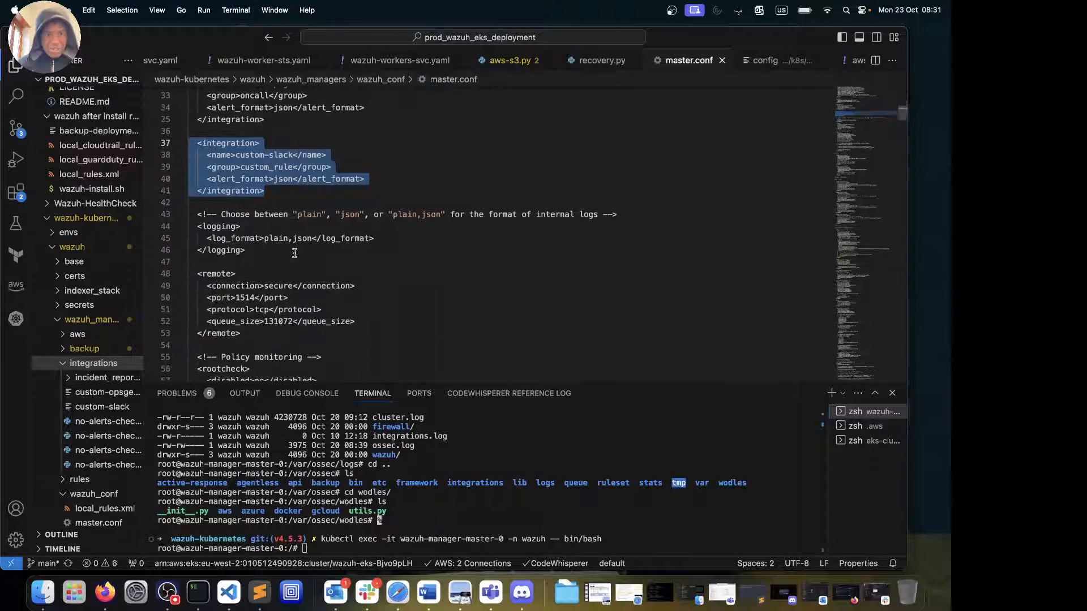
scroll(294, 253, down, 6)
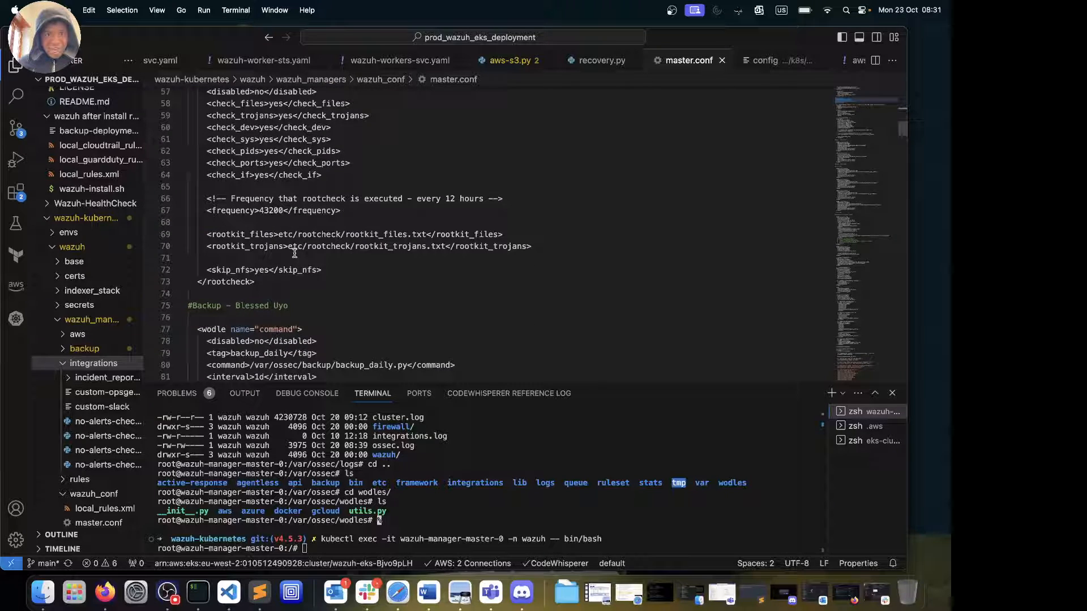
scroll(294, 253, down, 6)
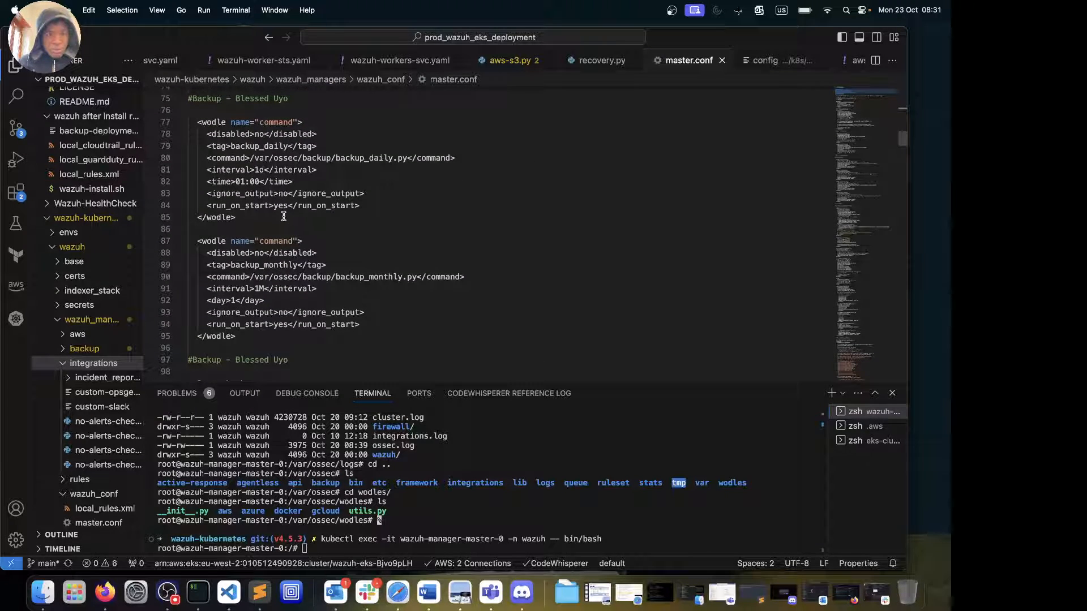
drag(237, 217, 217, 162)
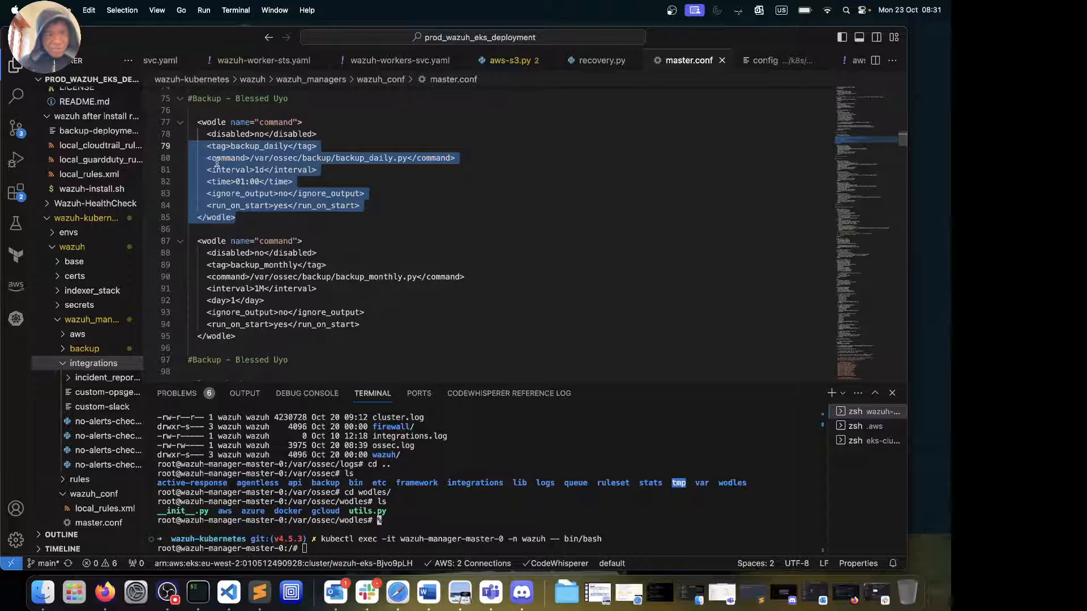
scroll(217, 163, down, 3)
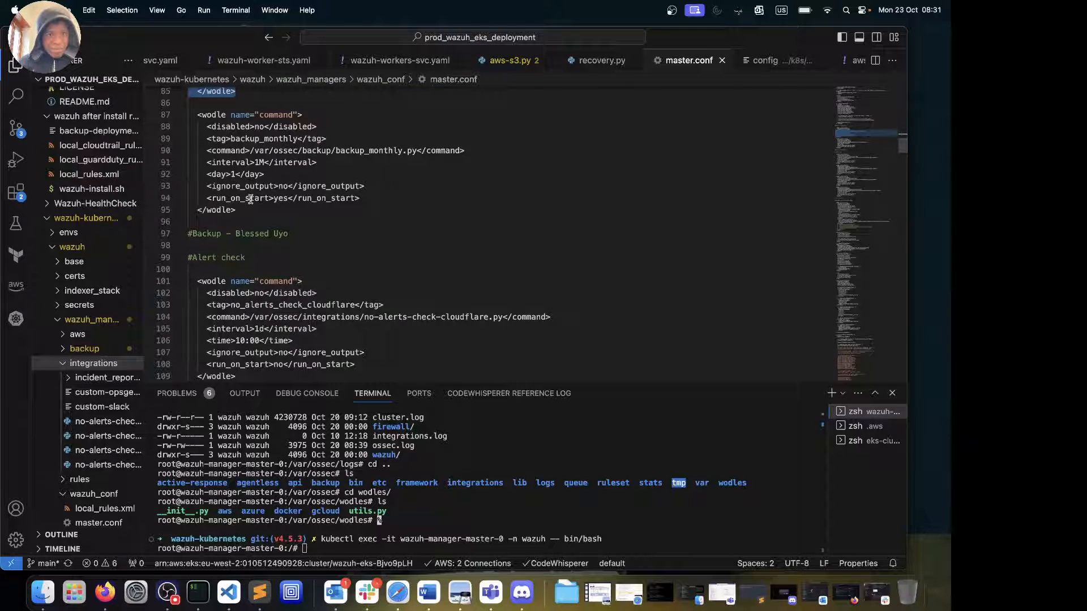
scroll(250, 199, down, 4)
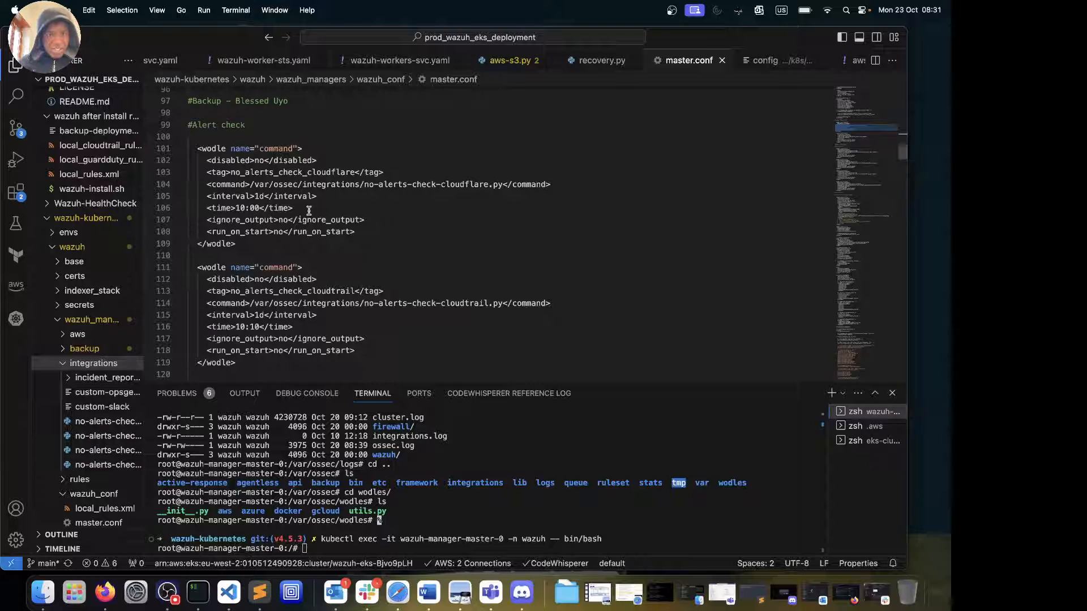
click(370, 235)
drag(370, 235, 220, 160)
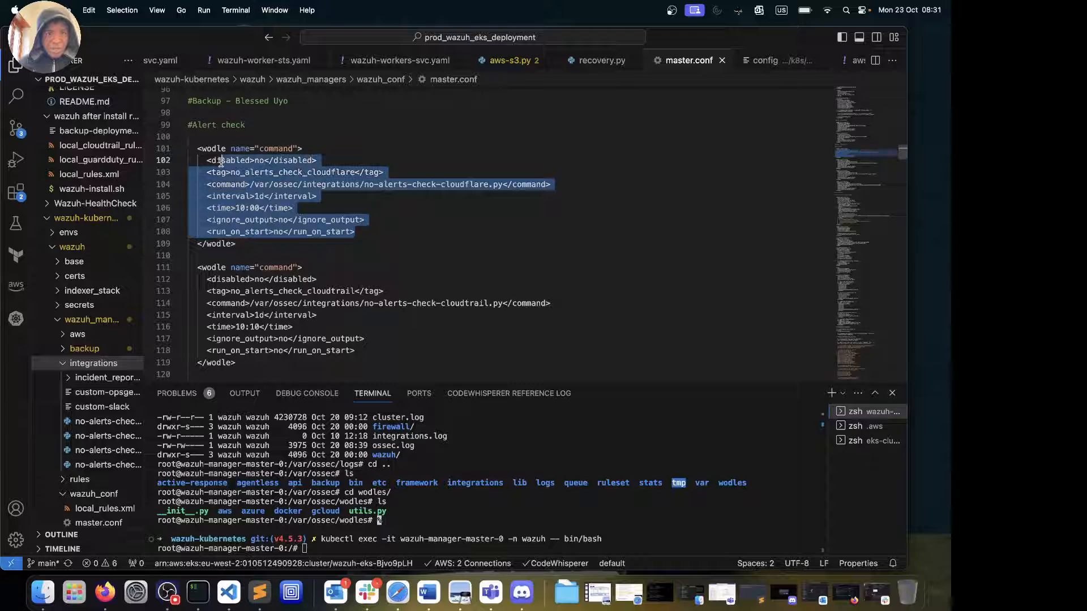
click(263, 209)
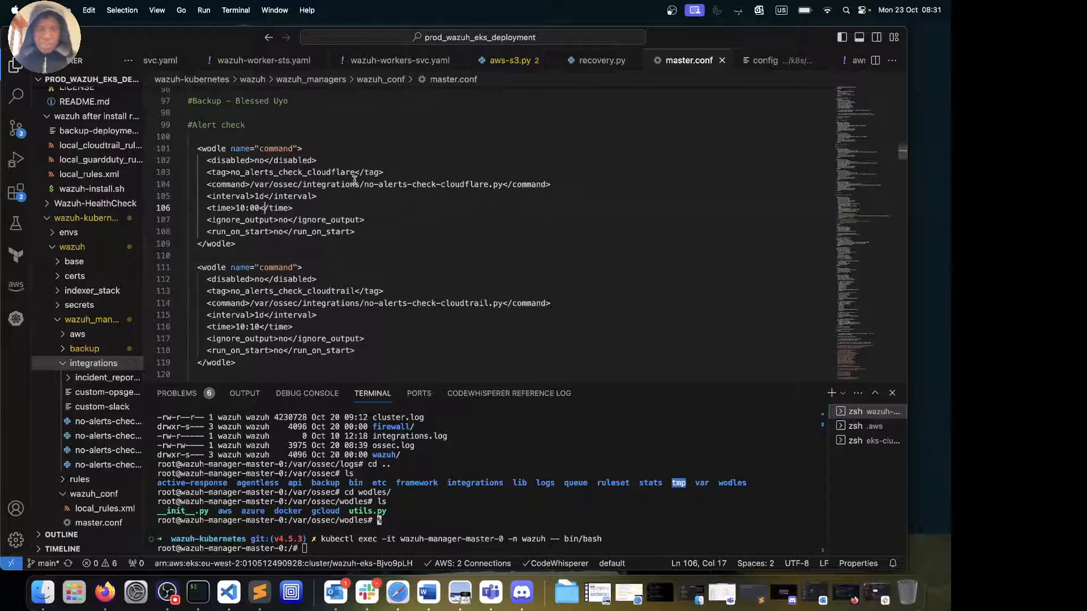
From the AWS connections item, list the pod's root directory and change into /var/ossec
click(459, 563)
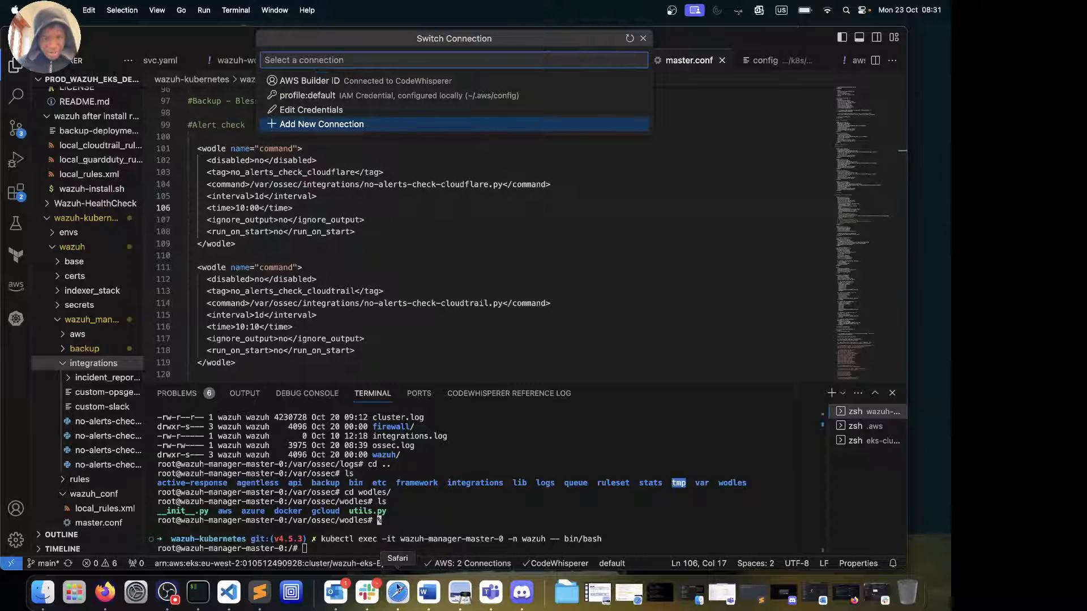
text(ll)
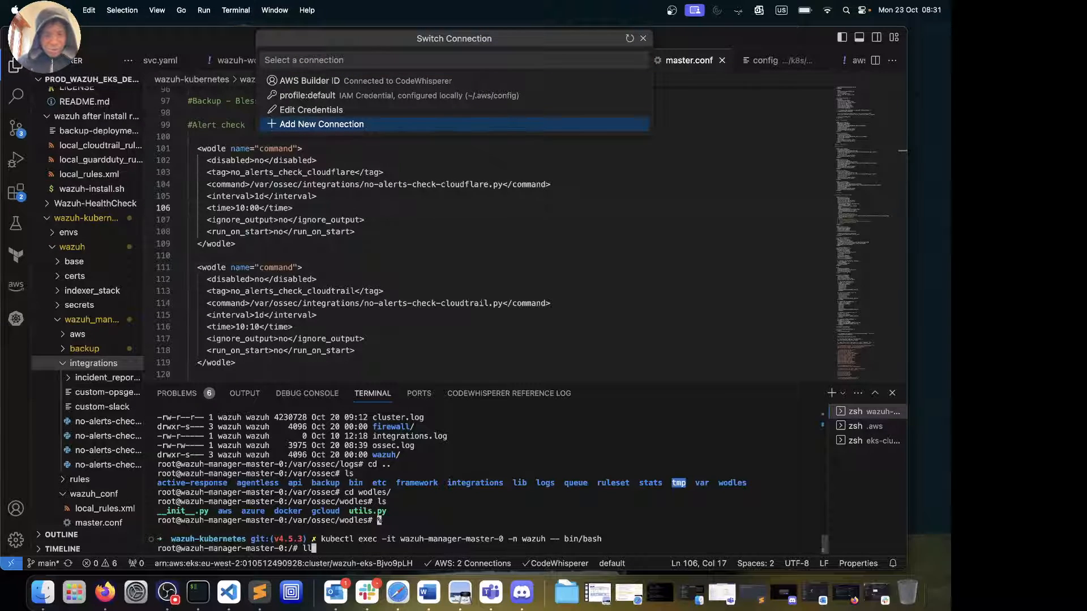
key(Return)
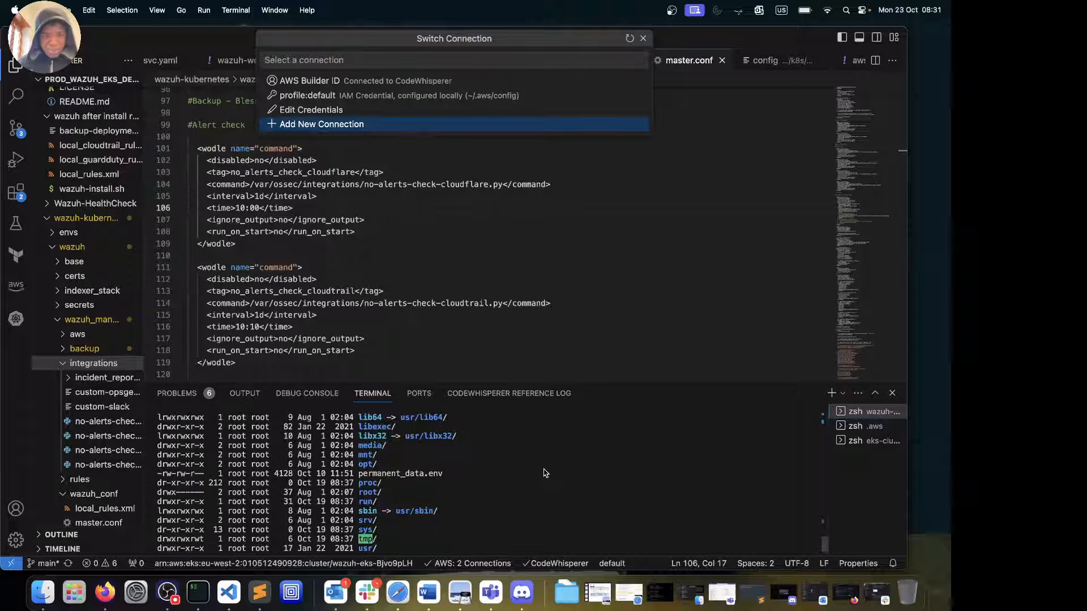
text(cd /opt/)
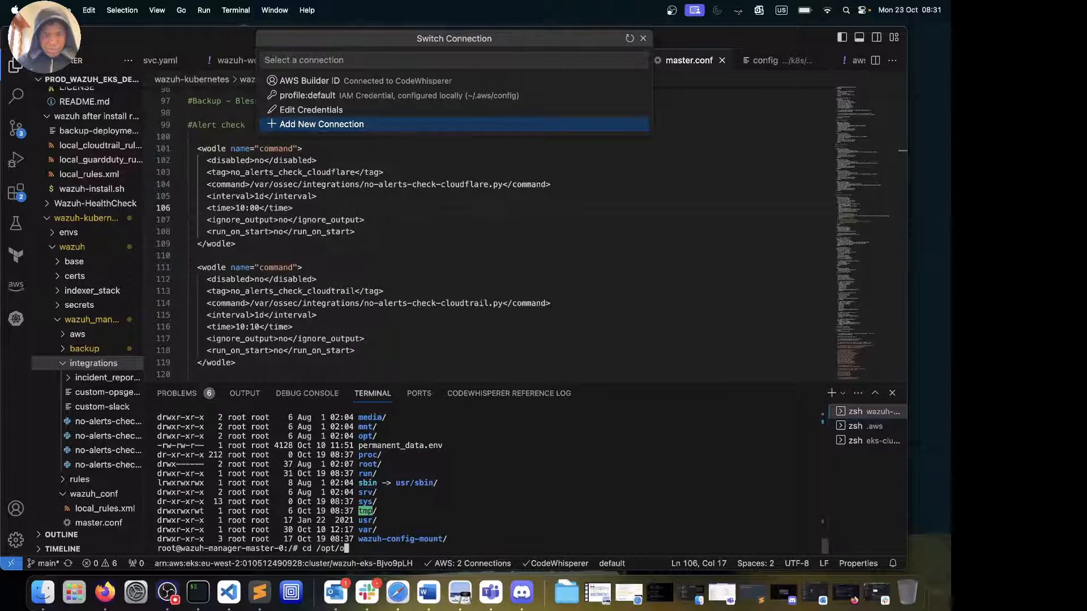
text(o)
key(BackSpace)
key(BackSpace)
key(BackSpace)
key(BackSpace)
key(BackSpace)
key(BackSpace)
text(/var/ossec/)
key(Return)
List /var/ossec and the integrations folder's pagerduty, shuffle, slack and virustotal scripts, then return to /var/ossec
text(ls -l)
key(Return)
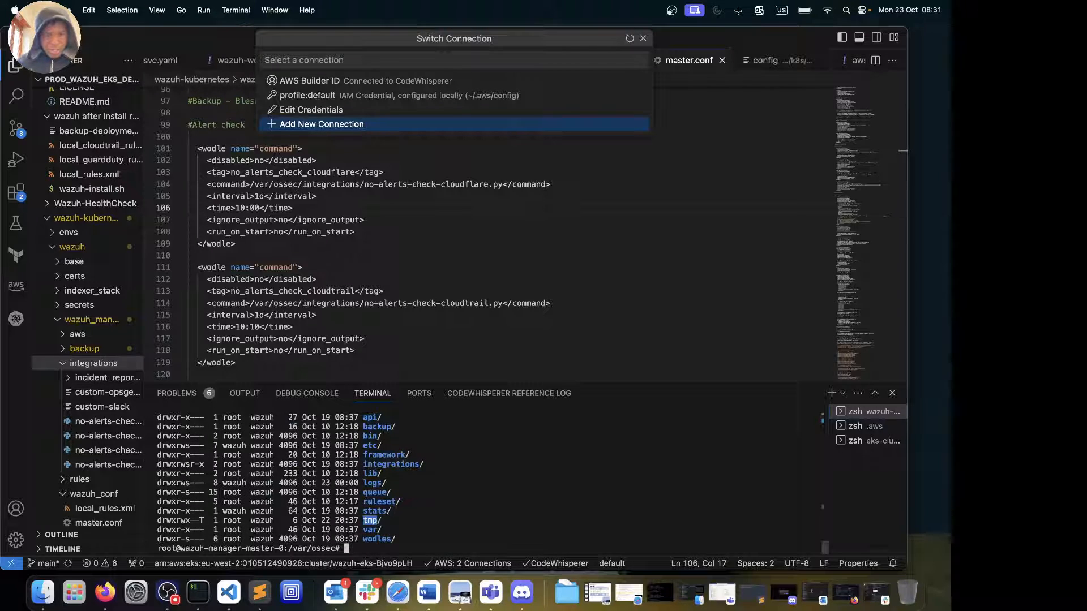
scroll(618, 426, up, 3)
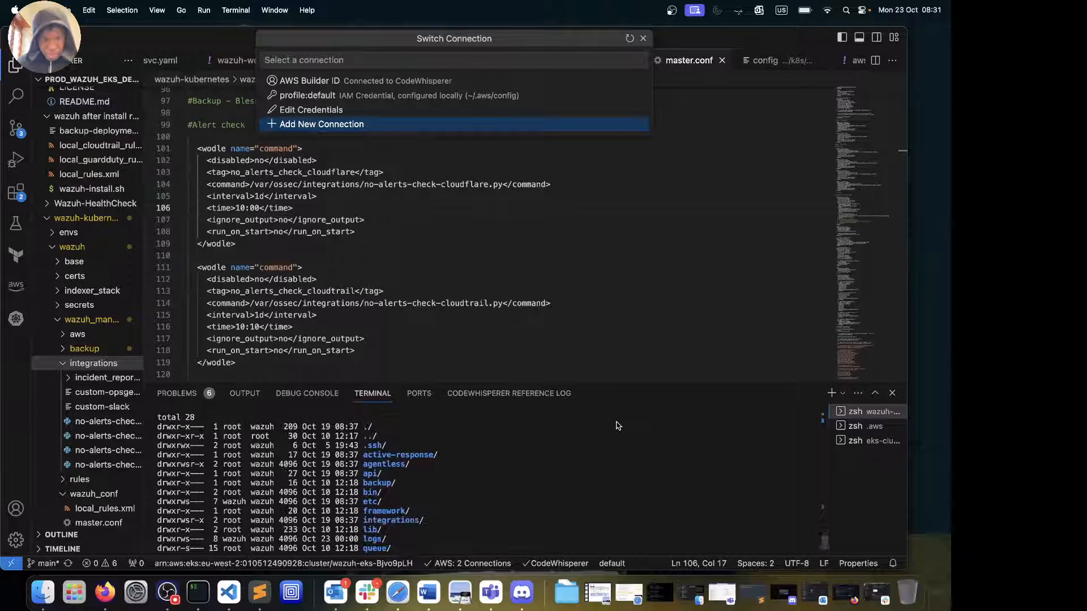
scroll(619, 426, down, 3)
text(cd integrations/)
key(Return)
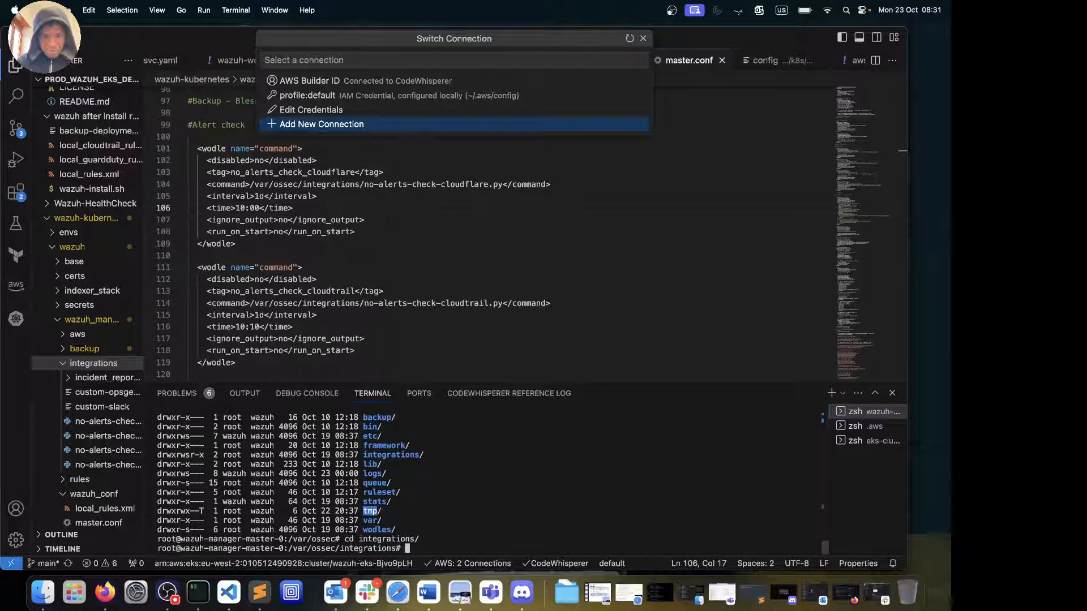
text(ll)
key(Return)
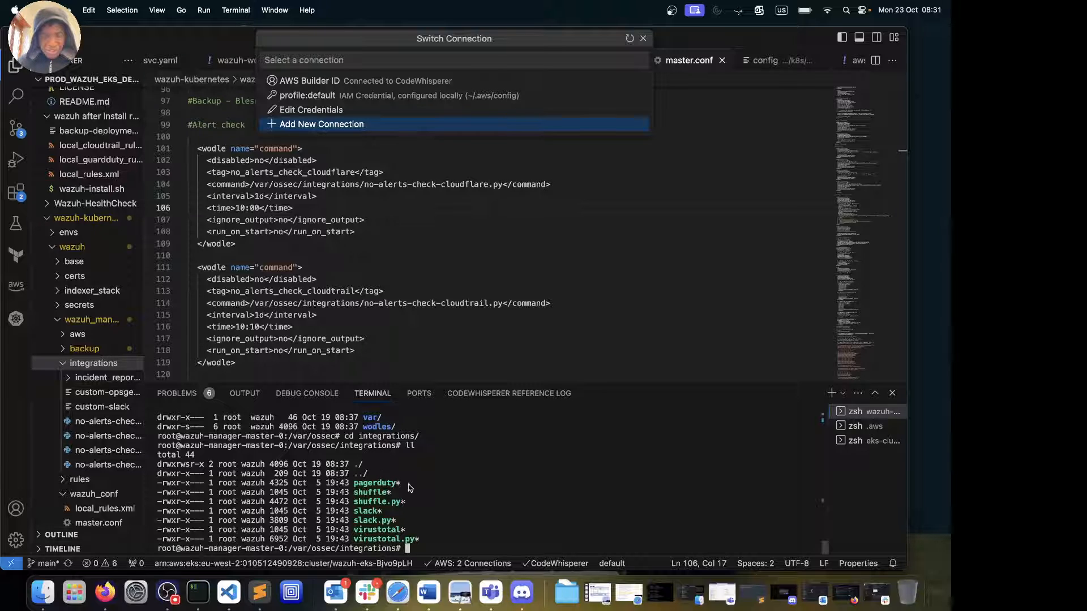
text(cd ..)
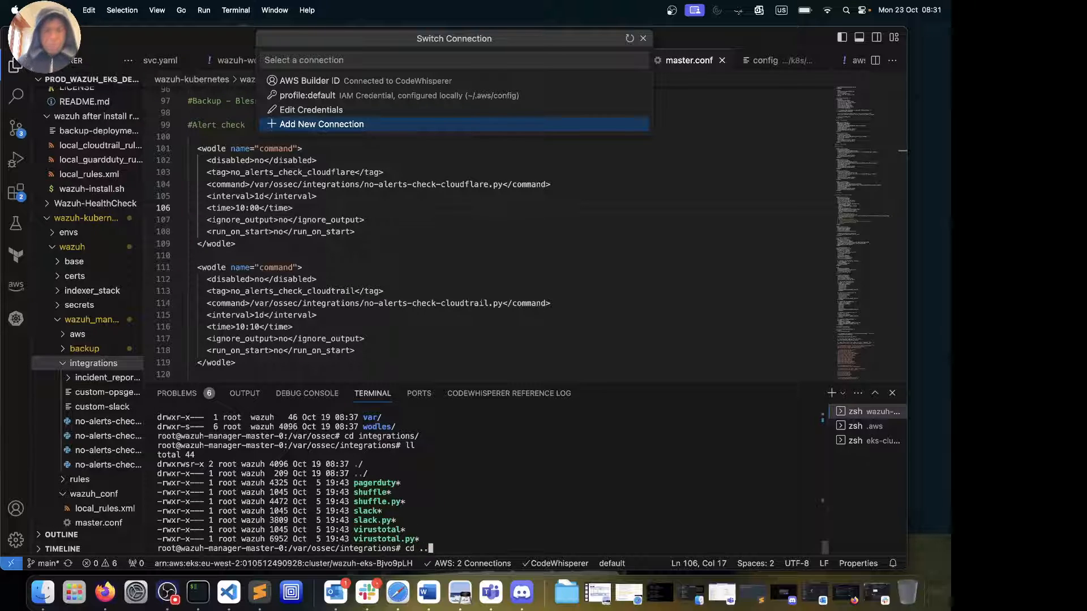
key(Return)
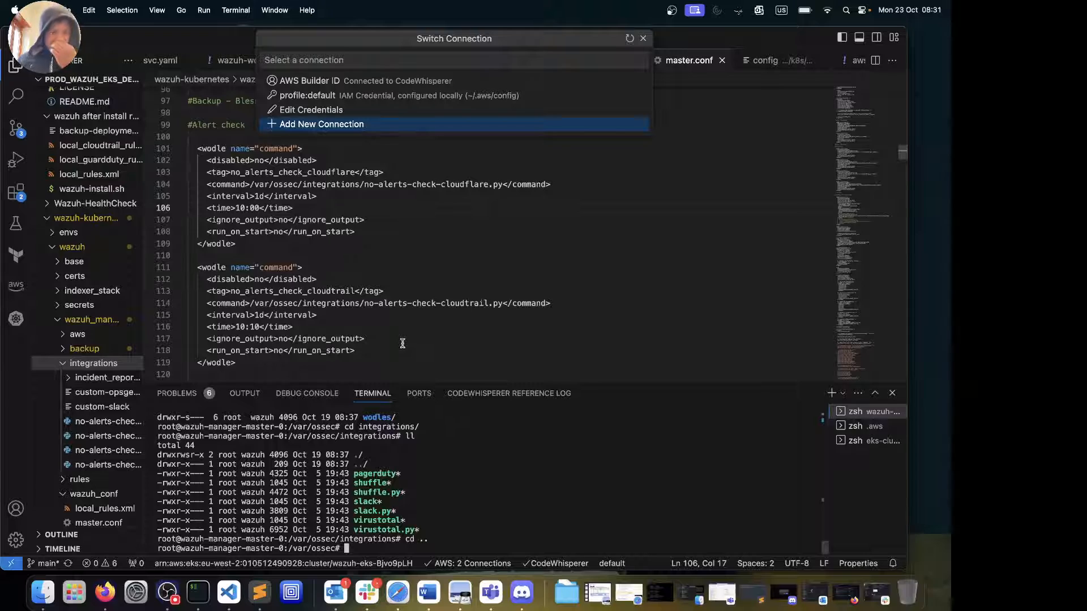
click(475, 244)
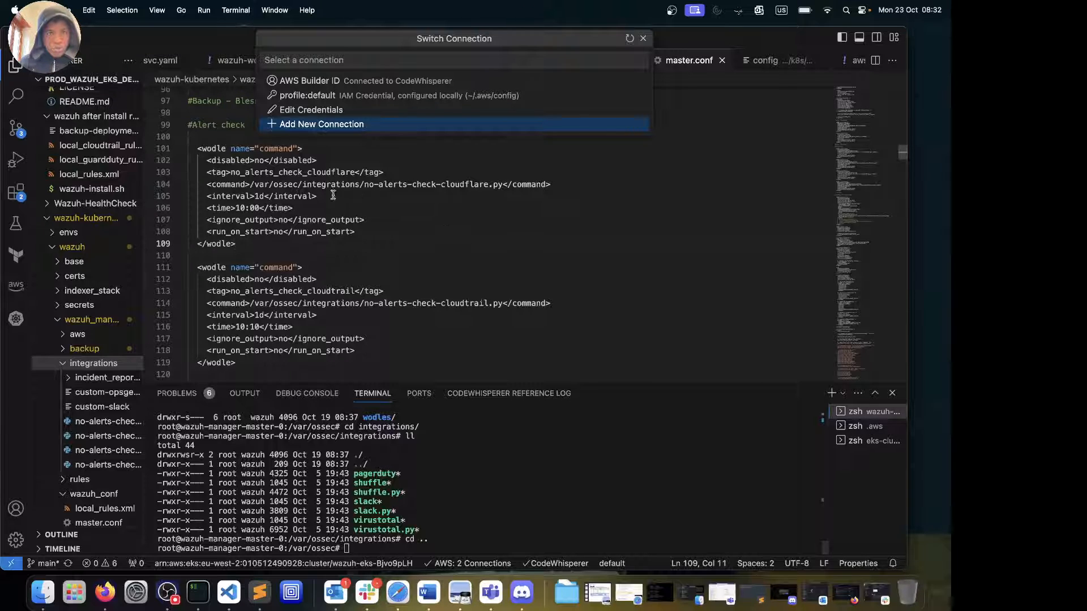
click(643, 38)
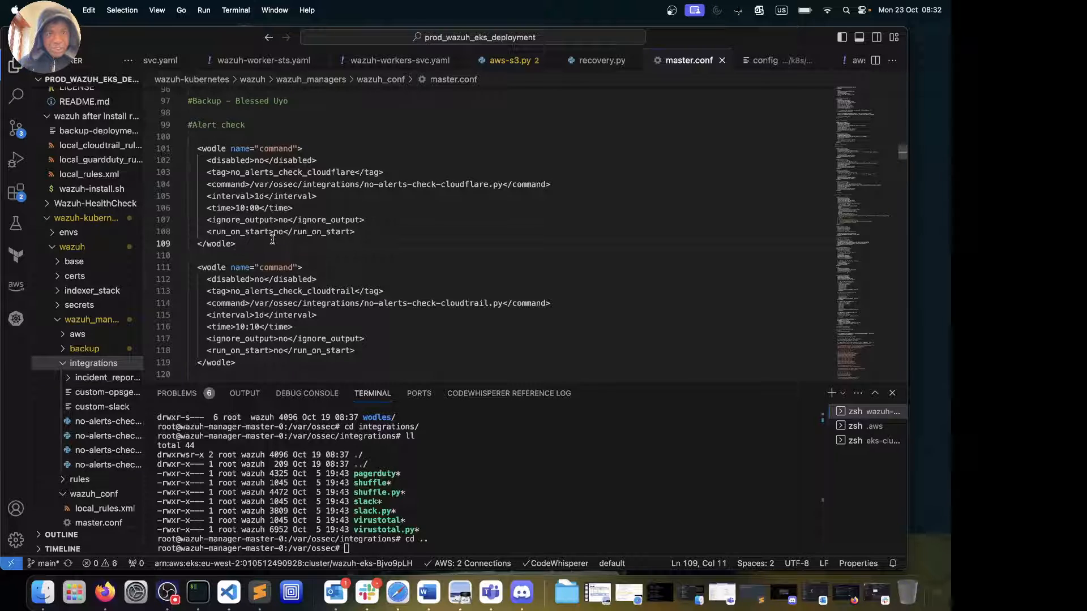
scroll(277, 261, down, 9)
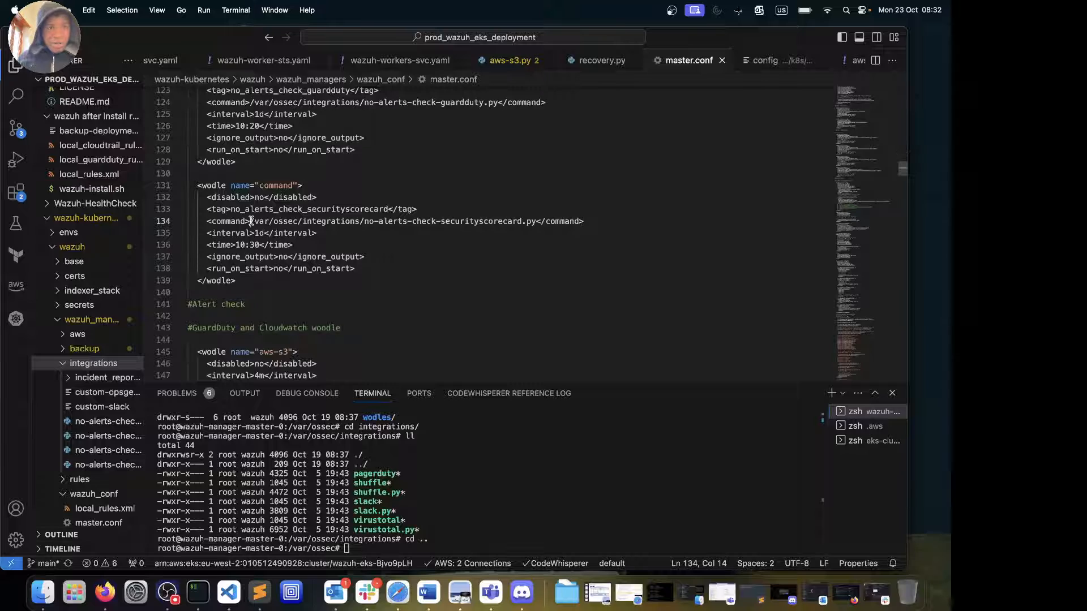
drag(251, 221, 479, 219)
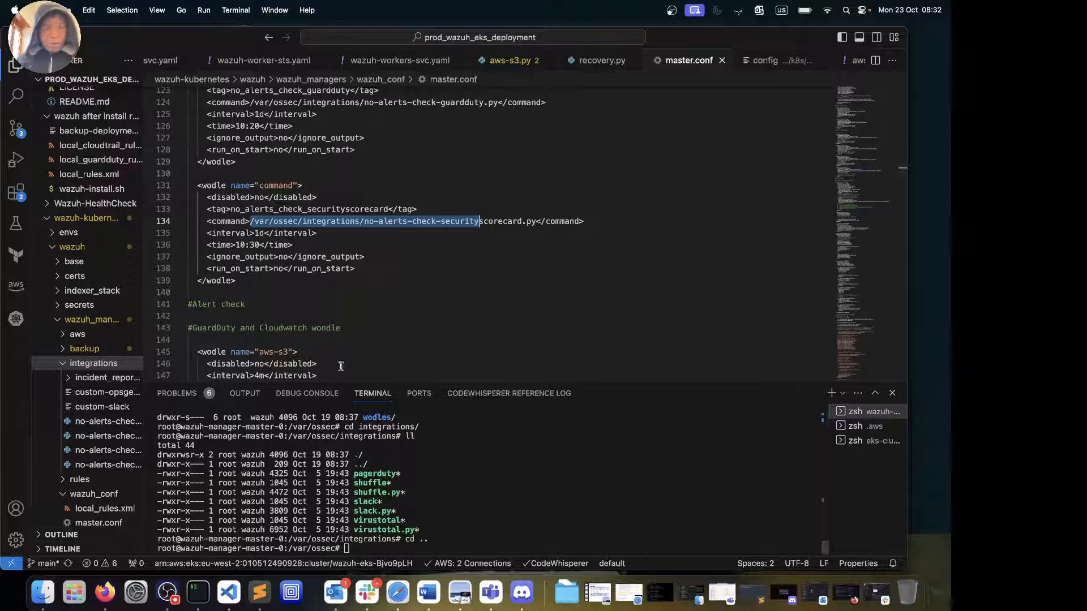
scroll(294, 286, down, 2)
scroll(294, 285, down, 5)
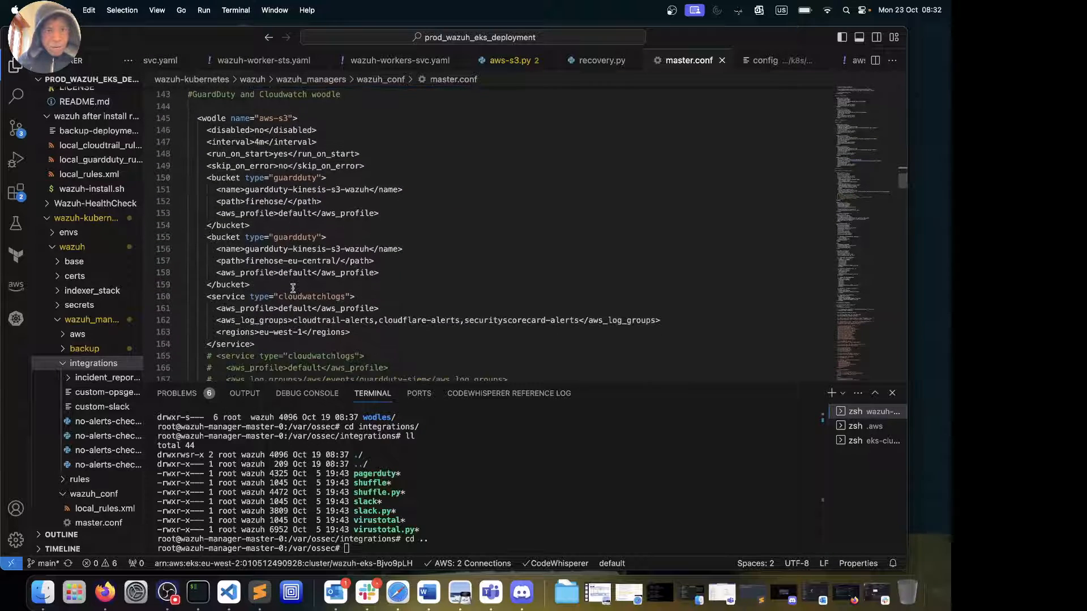
scroll(294, 288, up, 4)
scroll(293, 289, down, 4)
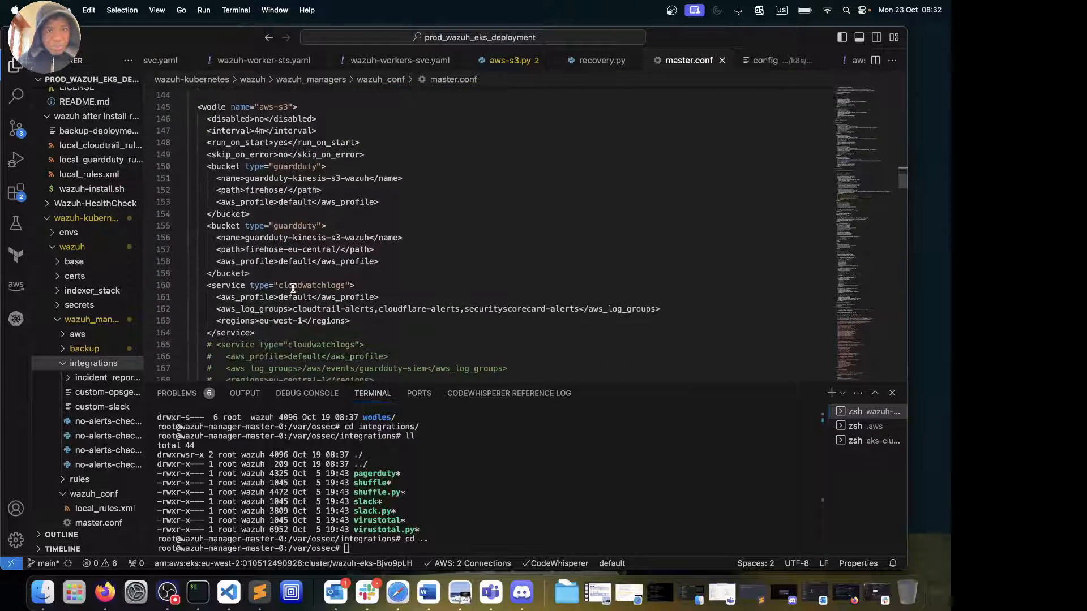
scroll(294, 288, up, 2)
scroll(293, 288, down, 2)
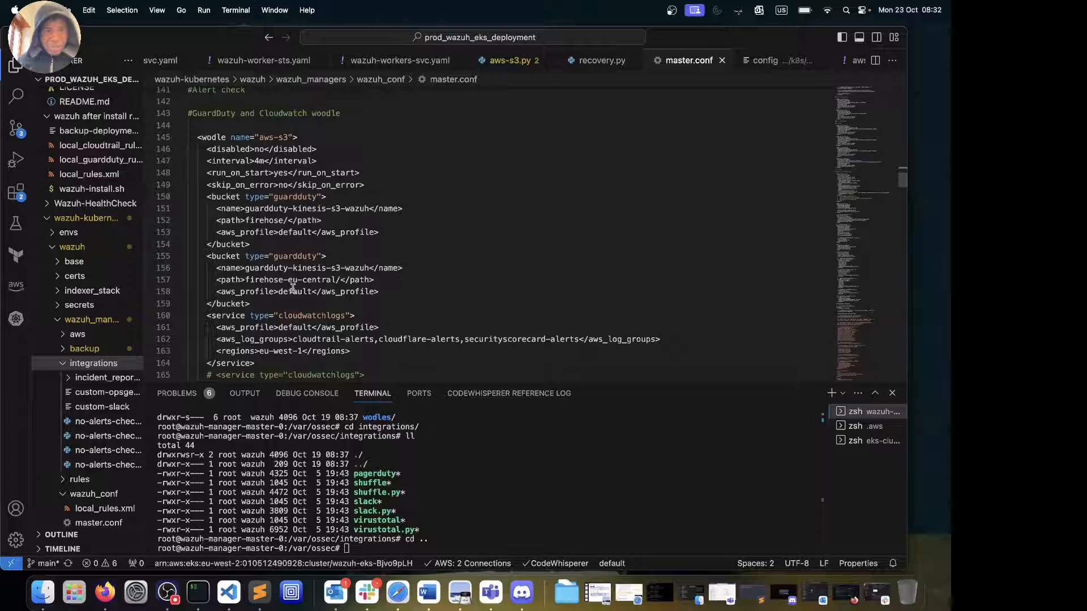
scroll(293, 288, down, 2)
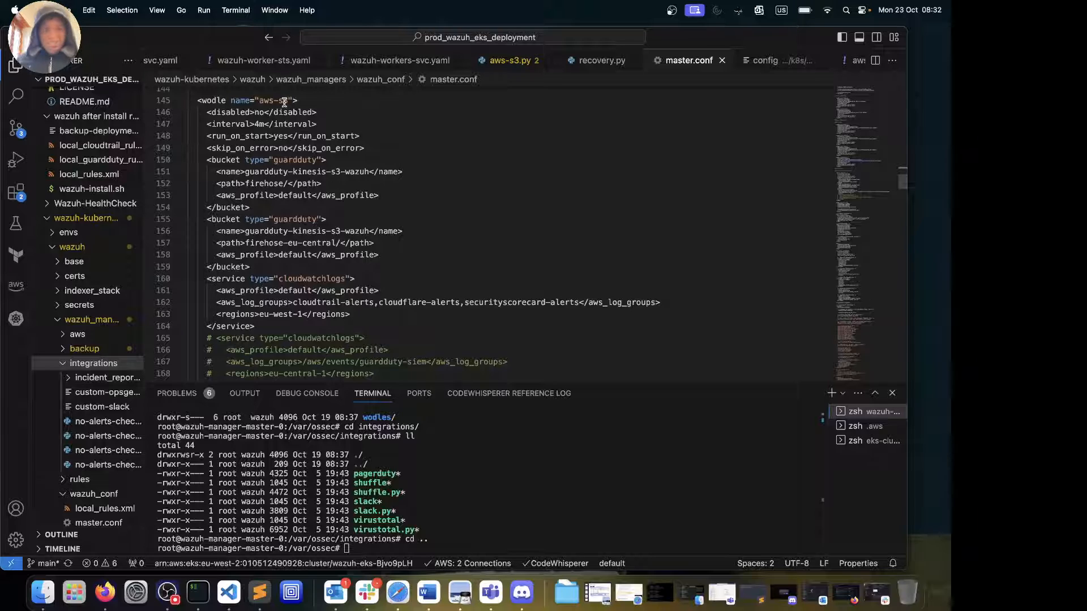
click(258, 124)
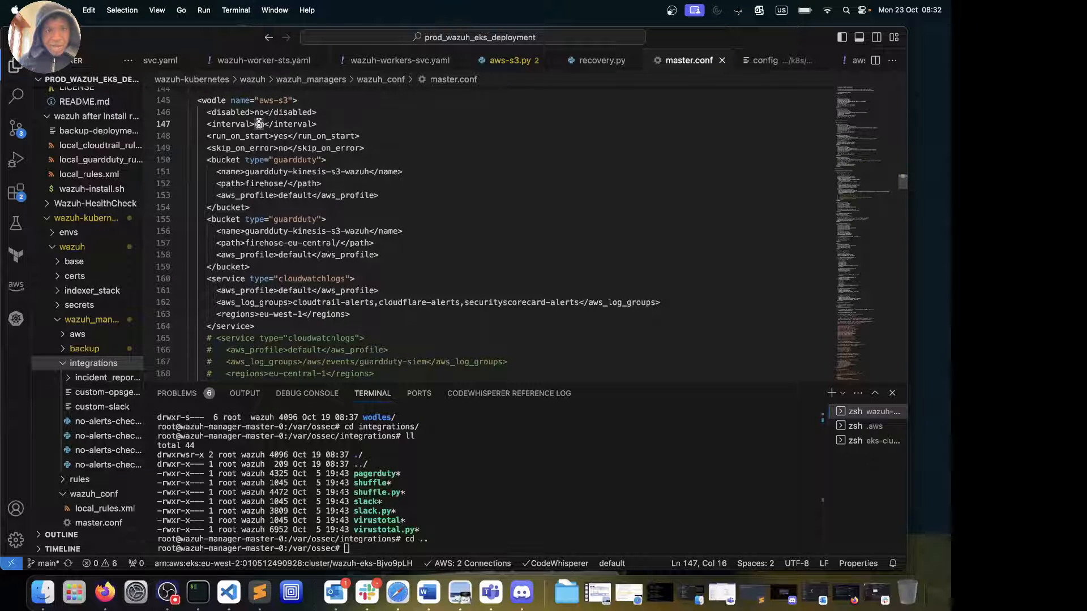
click(277, 161)
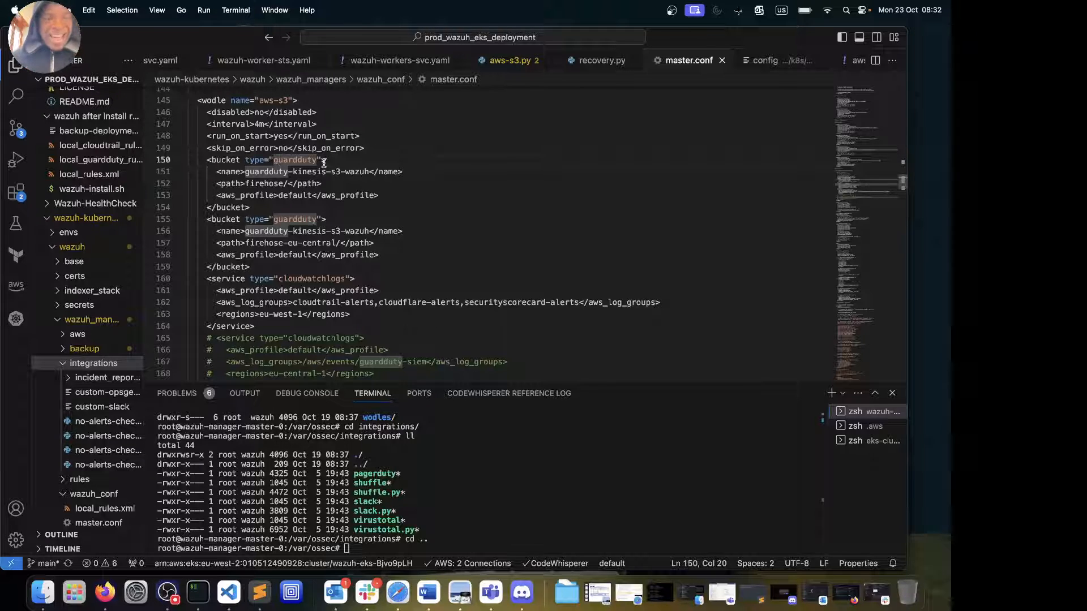
click(247, 173)
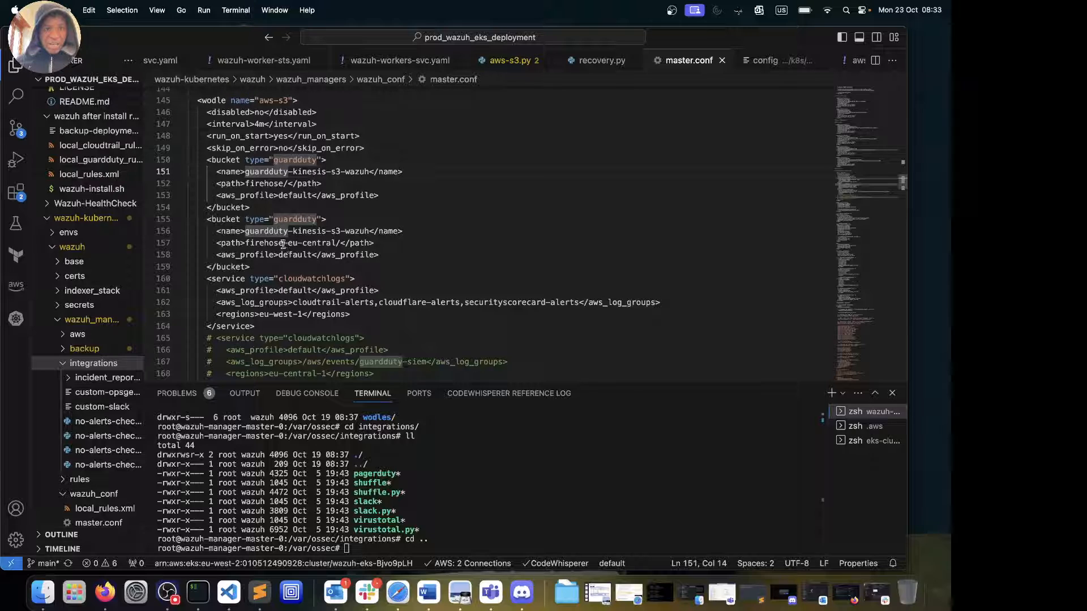
drag(247, 243, 332, 243)
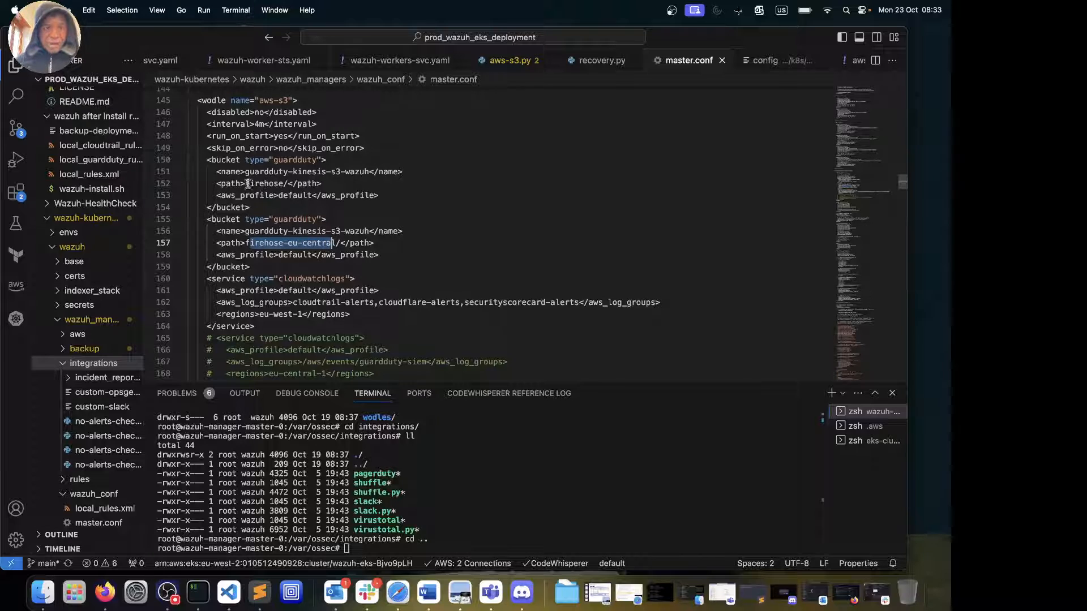
drag(245, 184, 291, 184)
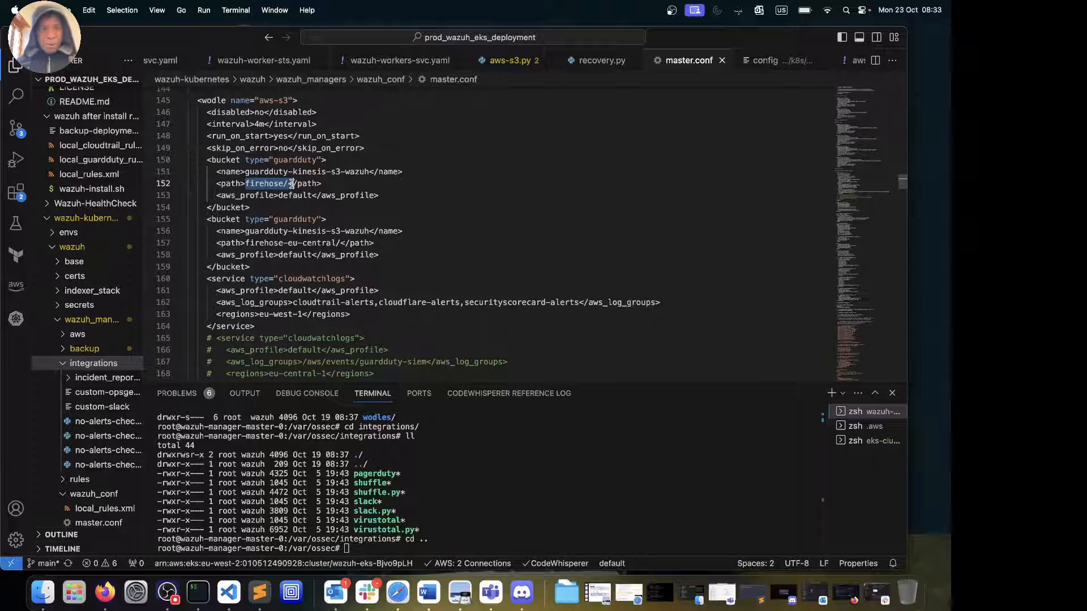
click(246, 243)
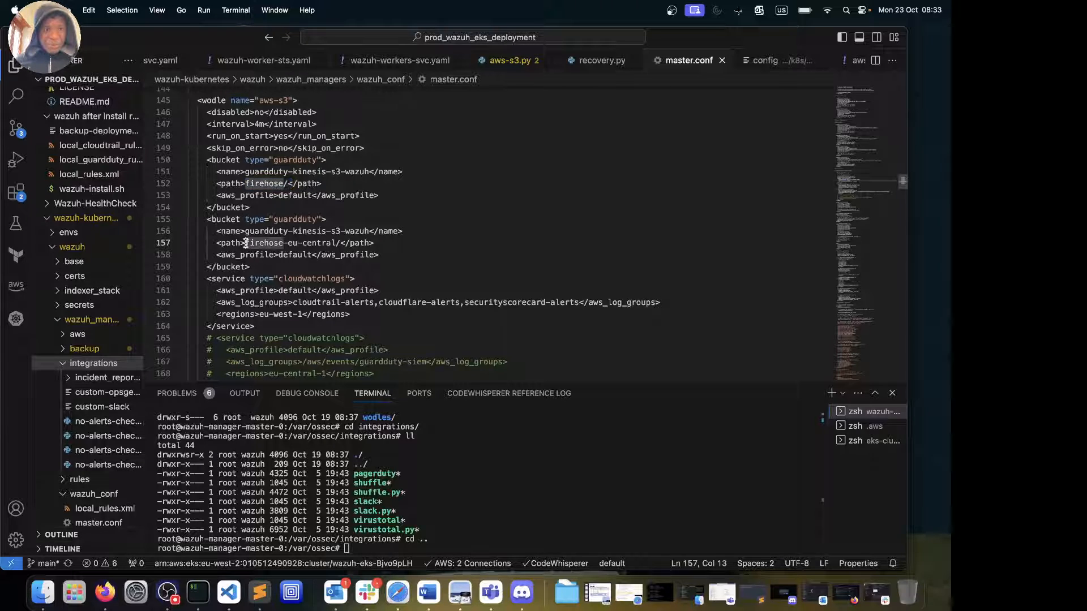
drag(246, 244, 336, 241)
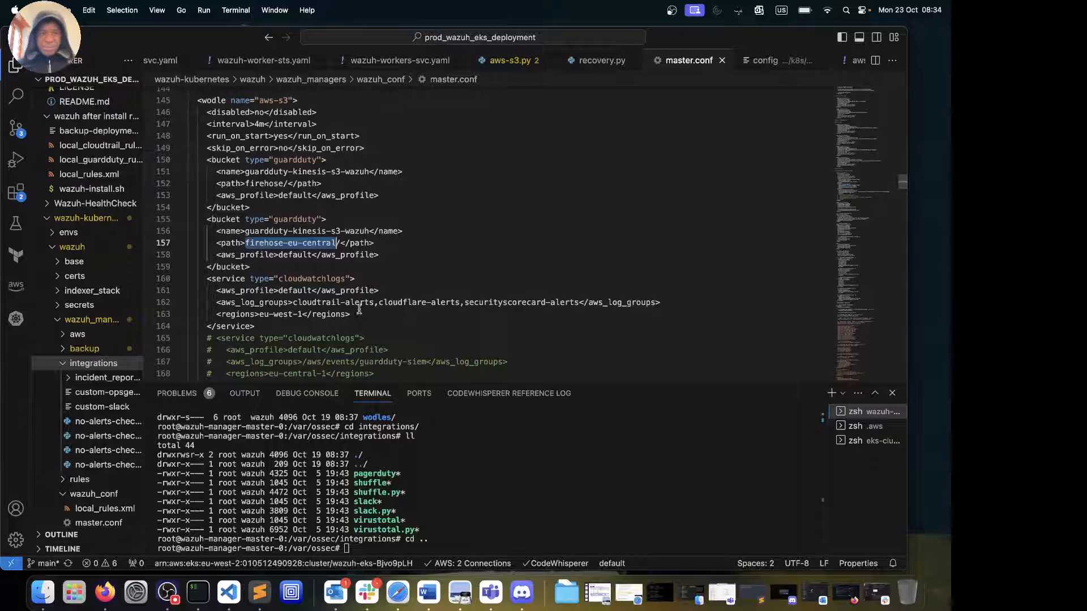
drag(308, 302, 577, 302)
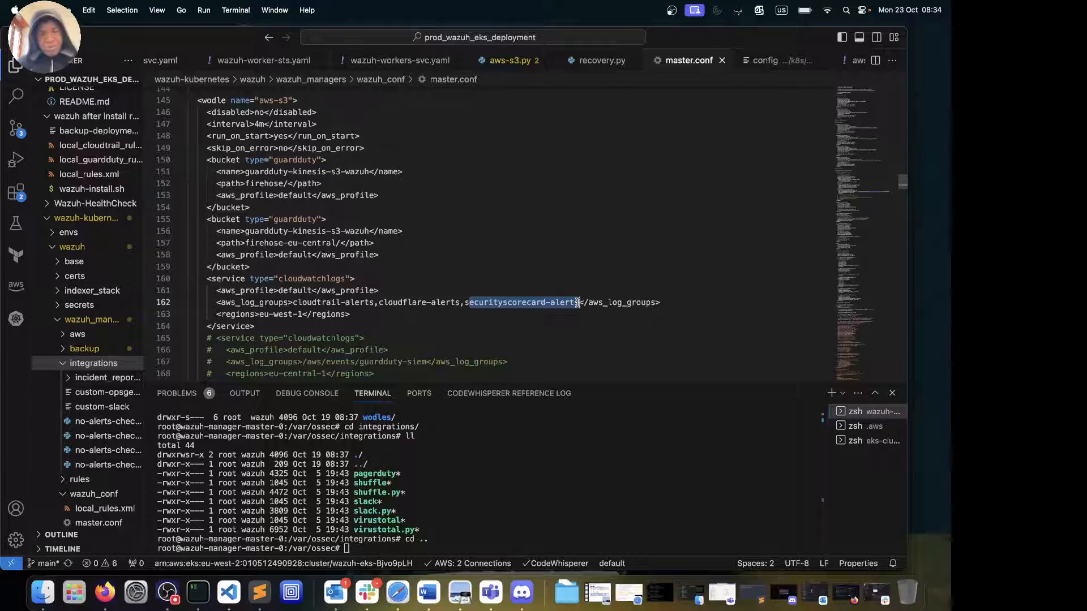
scroll(347, 243, up, 2)
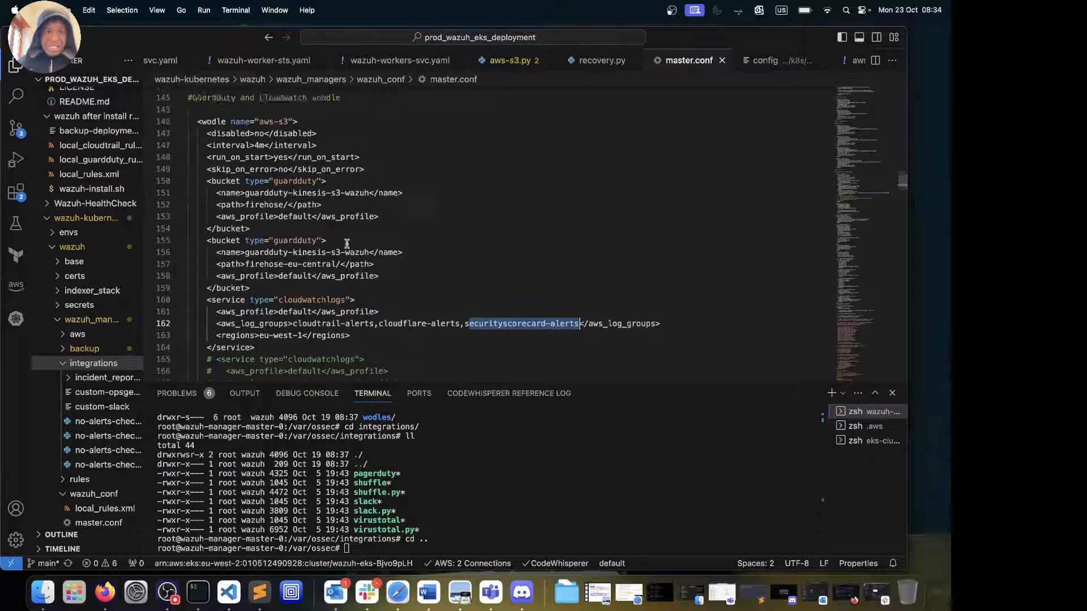
scroll(346, 243, down, 4)
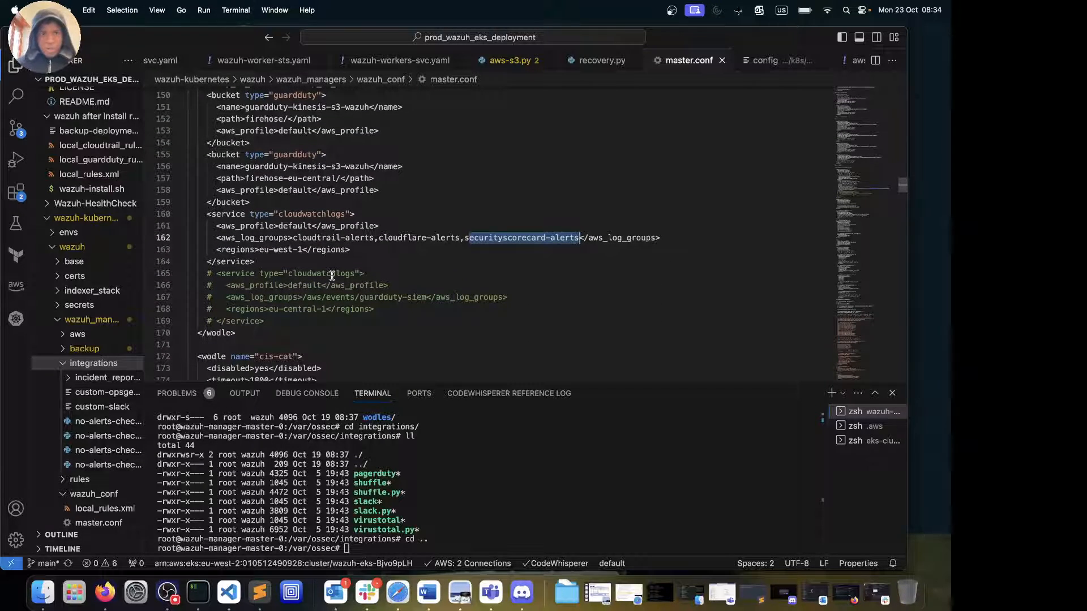
drag(293, 238, 534, 239)
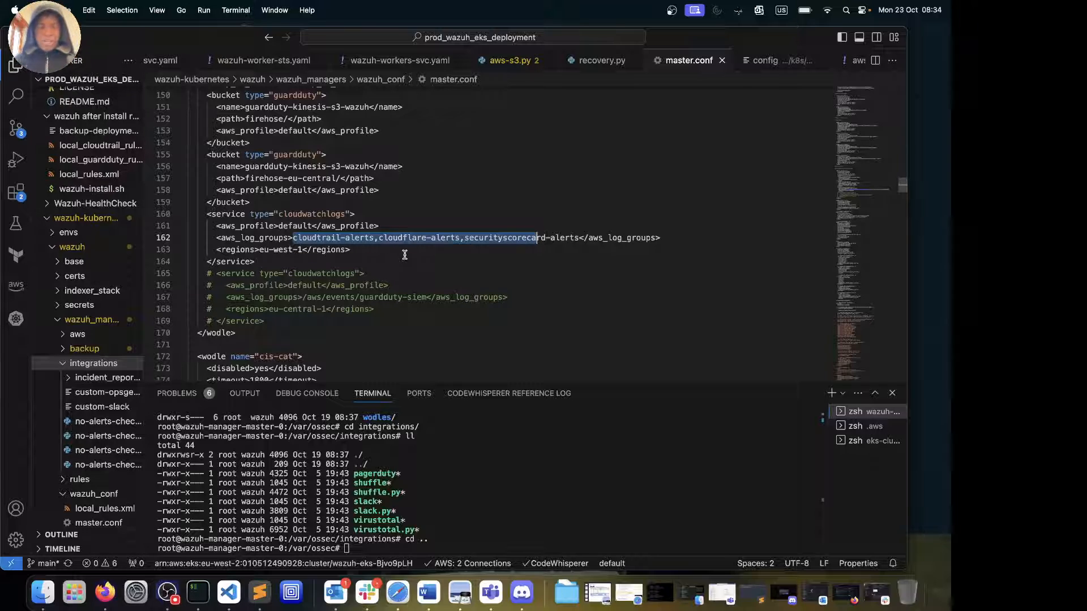
scroll(352, 265, up, 3)
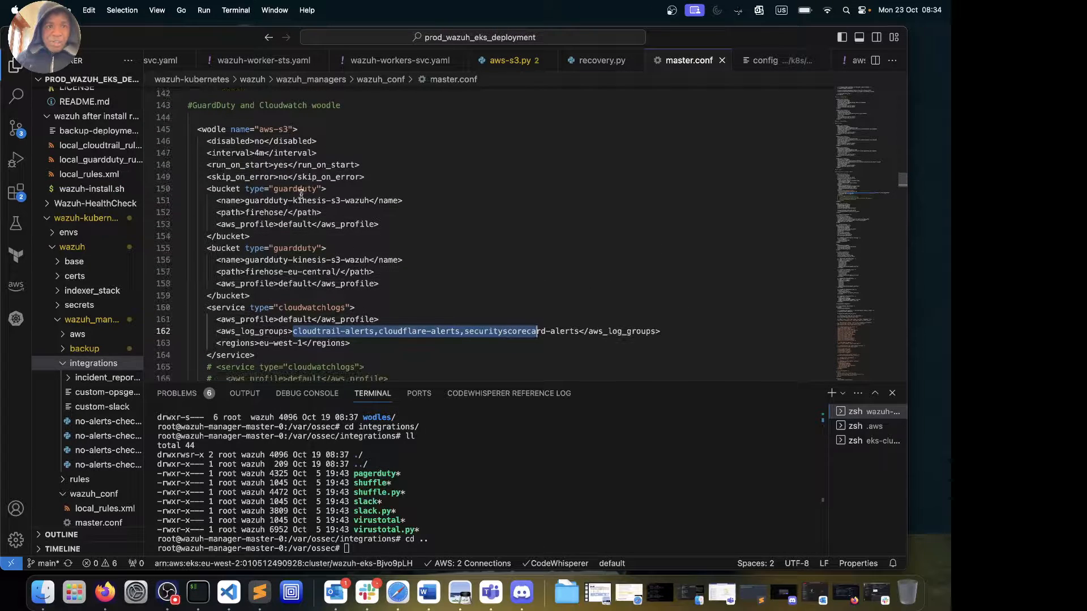
scroll(359, 297, down, 3)
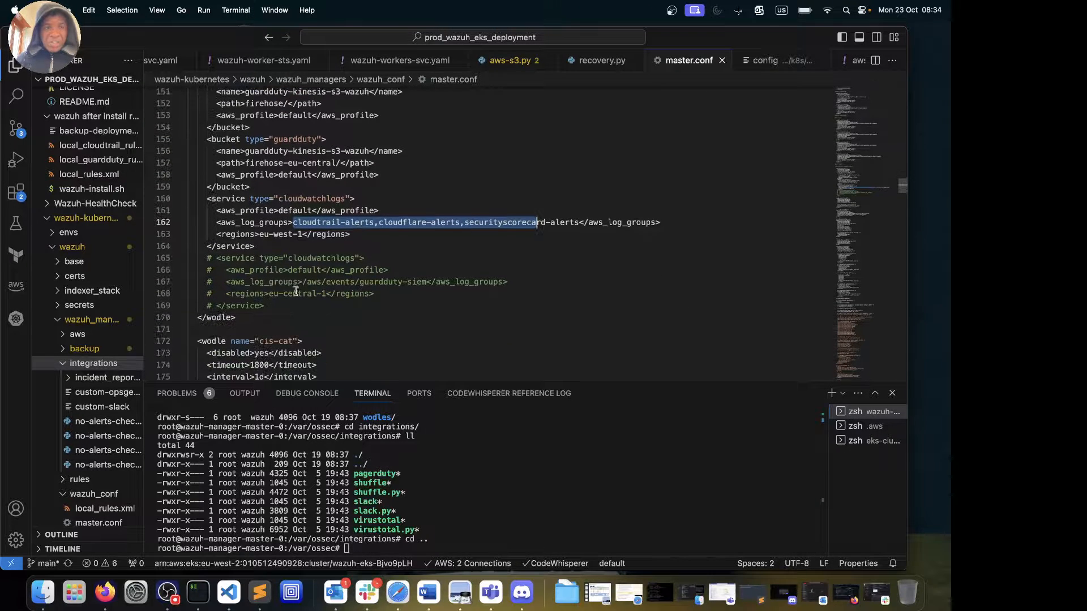
drag(263, 306, 224, 270)
scroll(223, 269, up, 3)
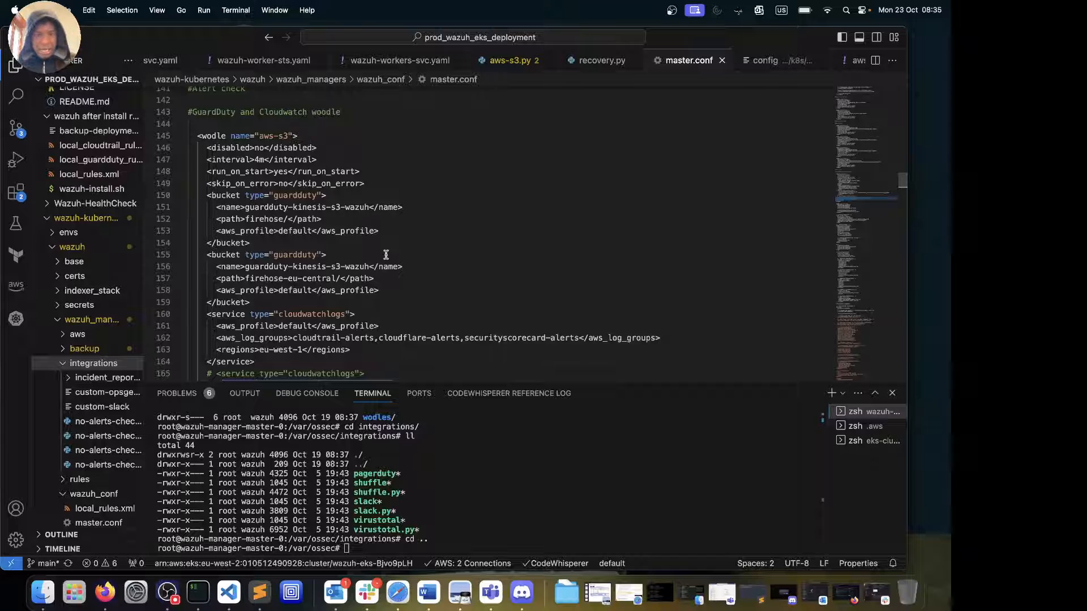
scroll(386, 255, down, 3)
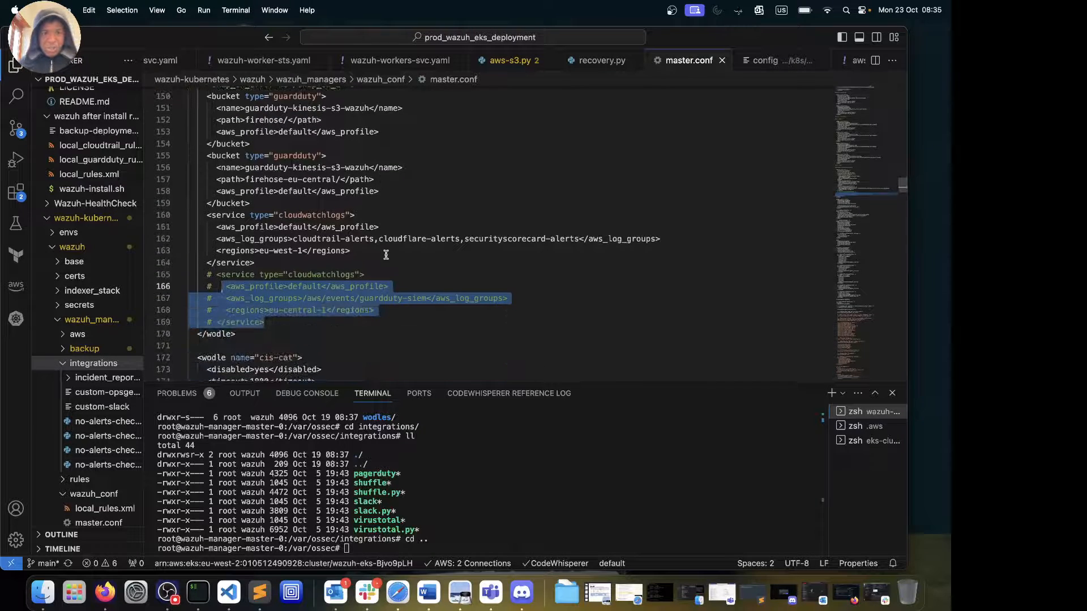
scroll(386, 255, up, 5)
scroll(386, 254, down, 3)
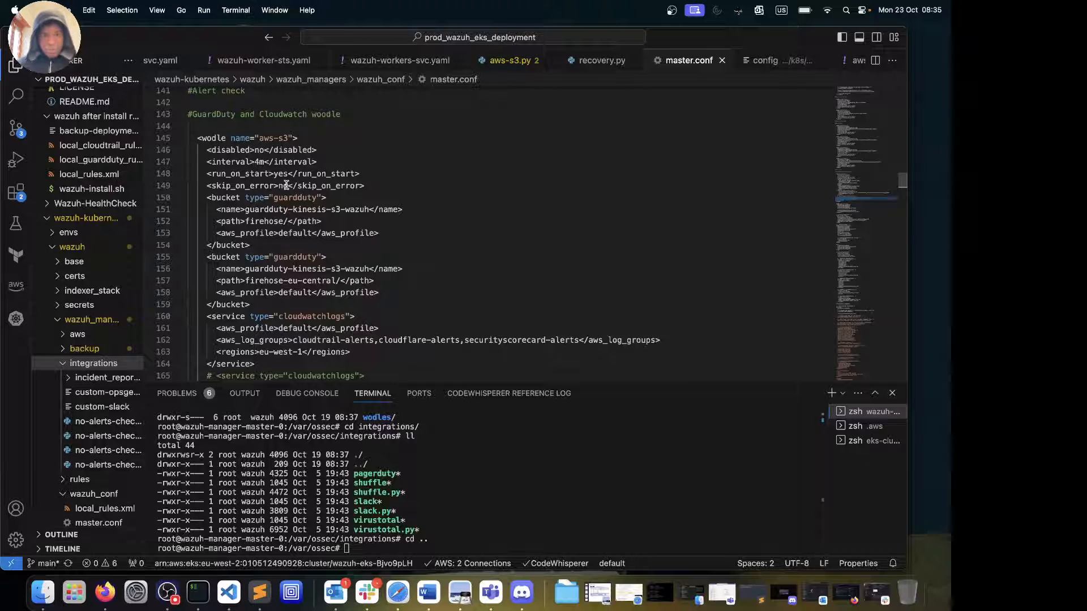
scroll(286, 185, down, 6)
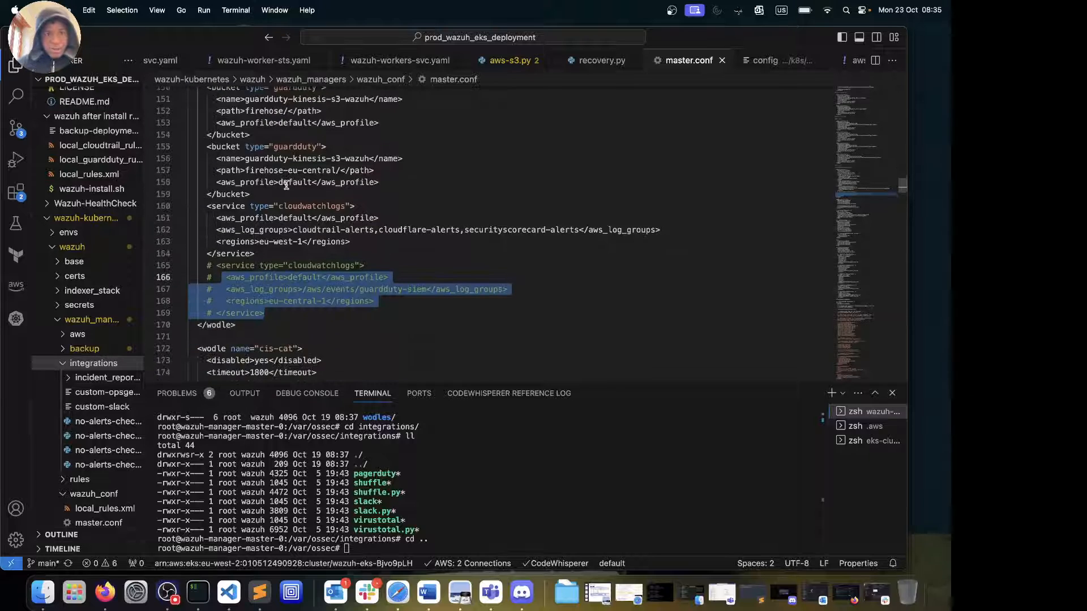
scroll(286, 185, down, 7)
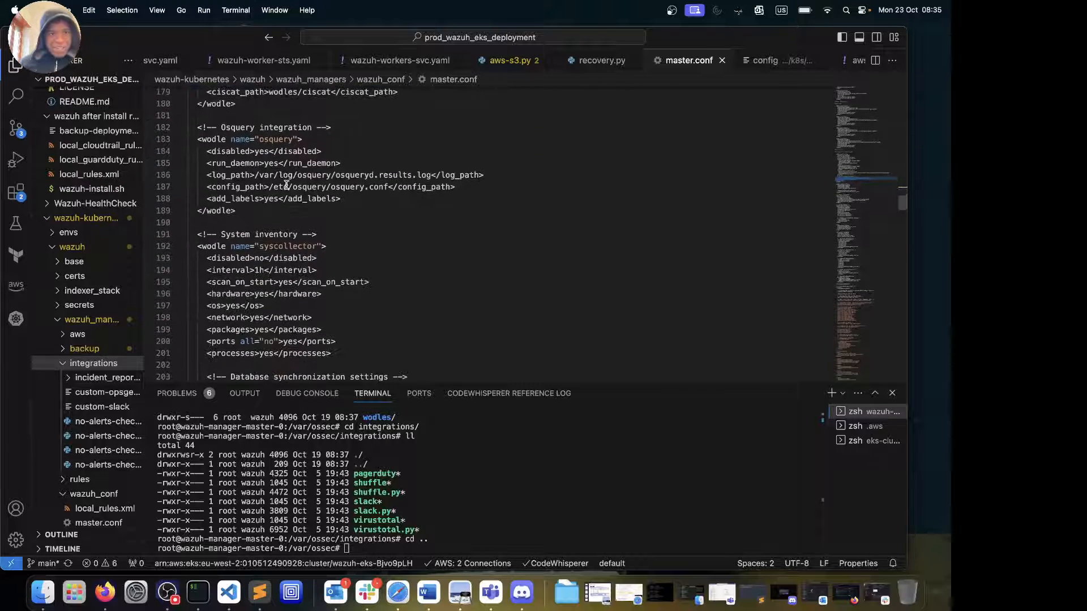
scroll(287, 185, down, 10)
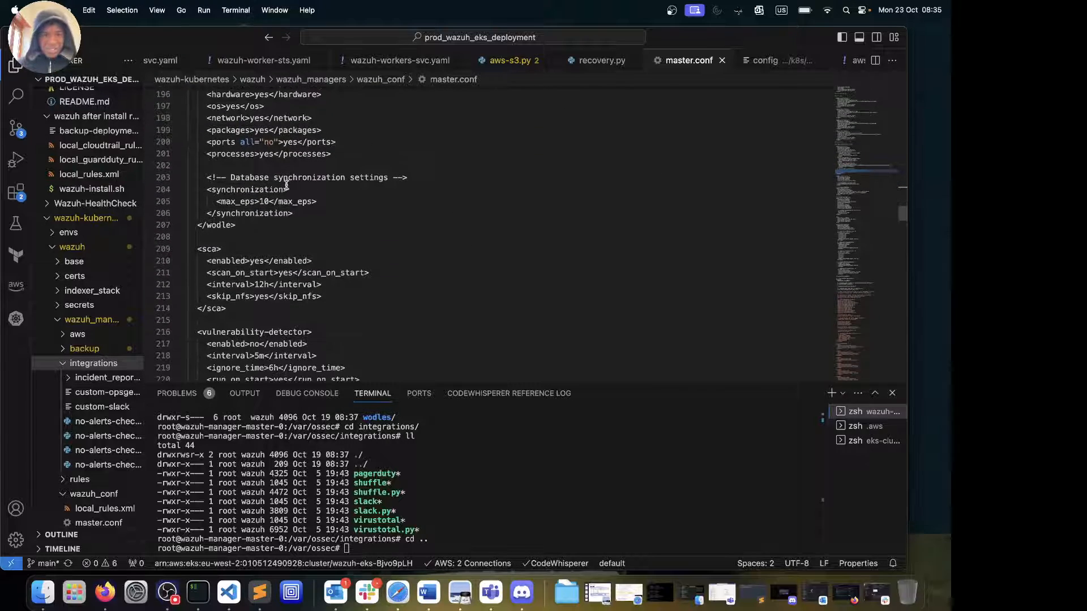
scroll(286, 185, down, 13)
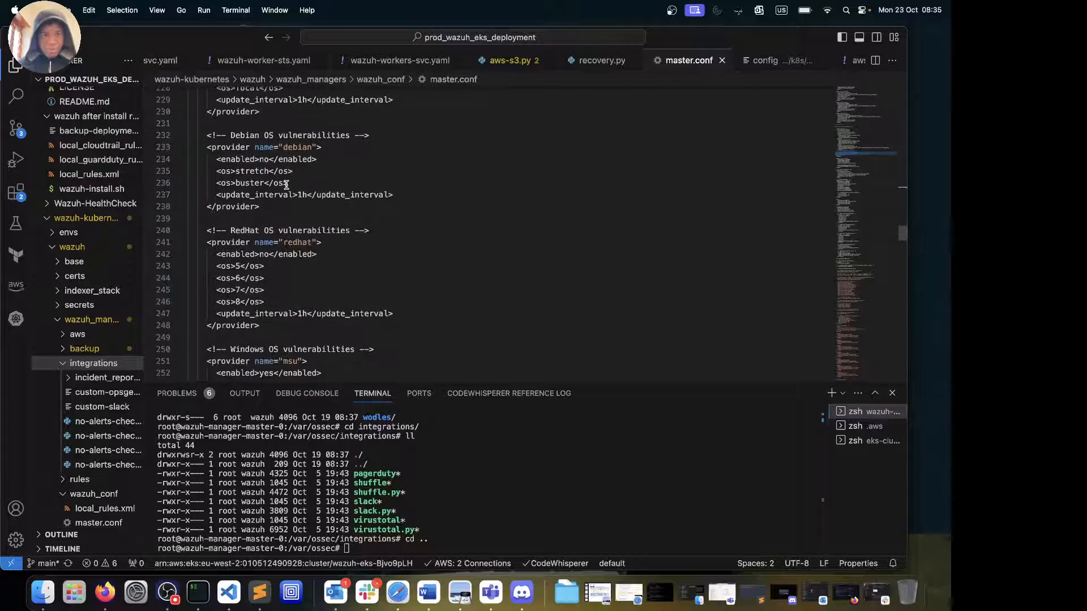
scroll(286, 185, down, 12)
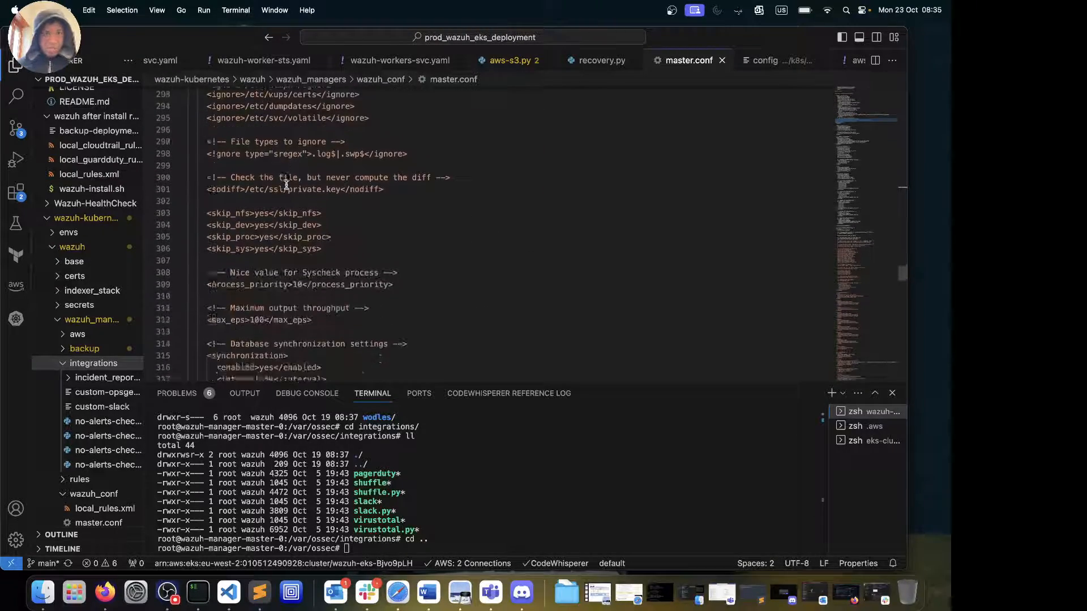
scroll(286, 185, up, 15)
scroll(286, 185, up, 13)
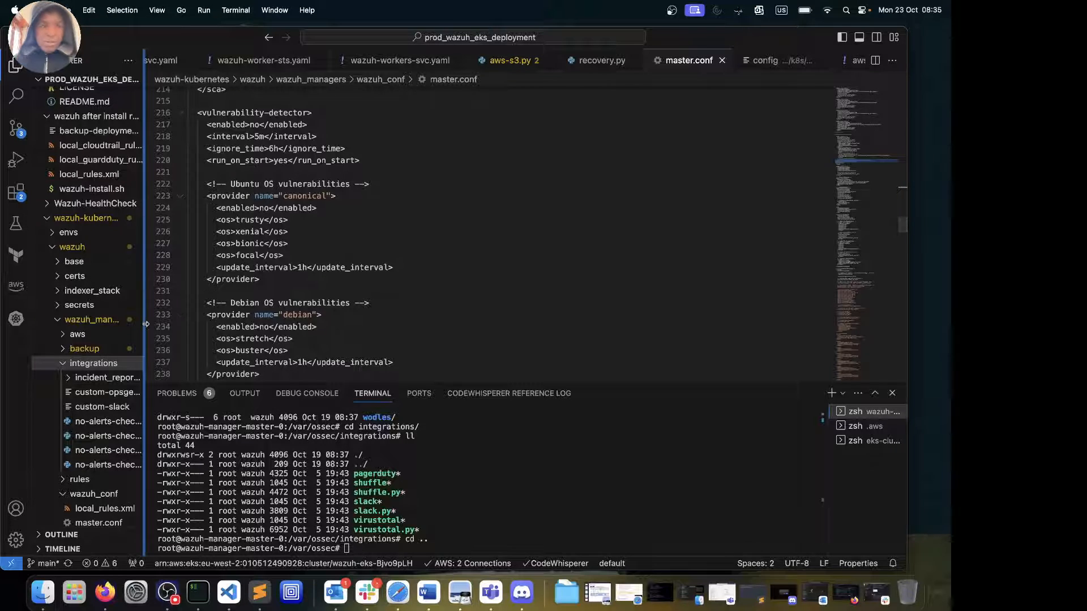
scroll(99, 378, down, 5)
click(99, 378)
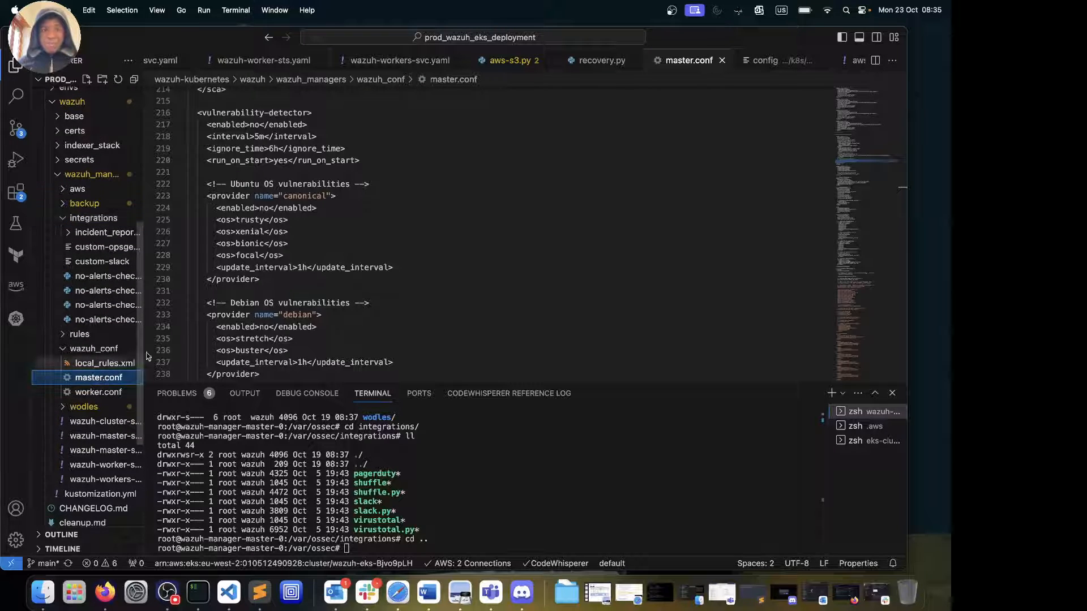
scroll(331, 242, down, 1)
scroll(332, 242, up, 5)
scroll(332, 242, down, 7)
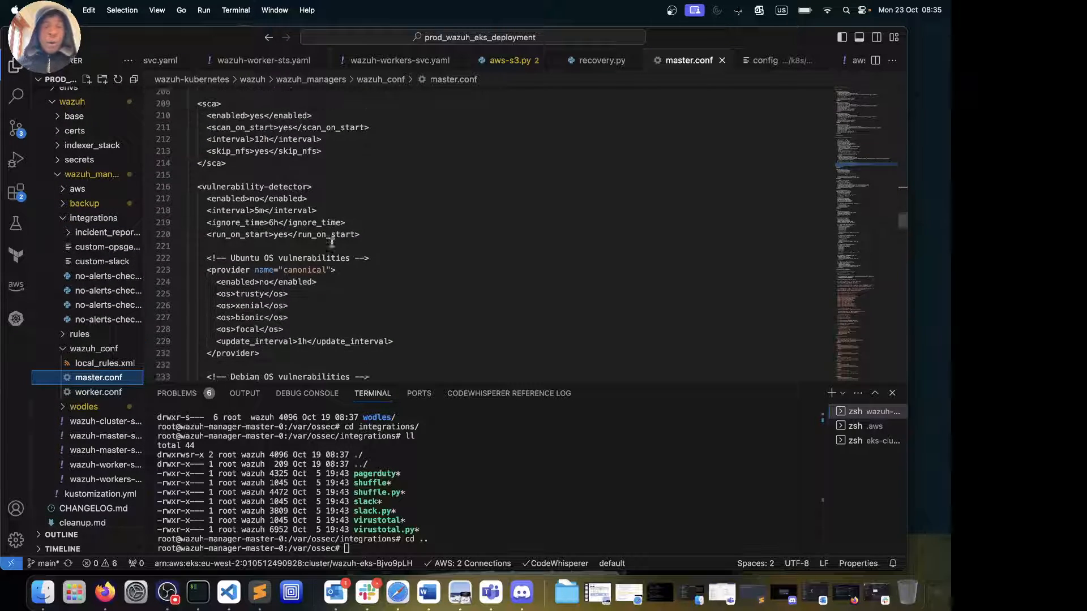
scroll(331, 242, up, 1)
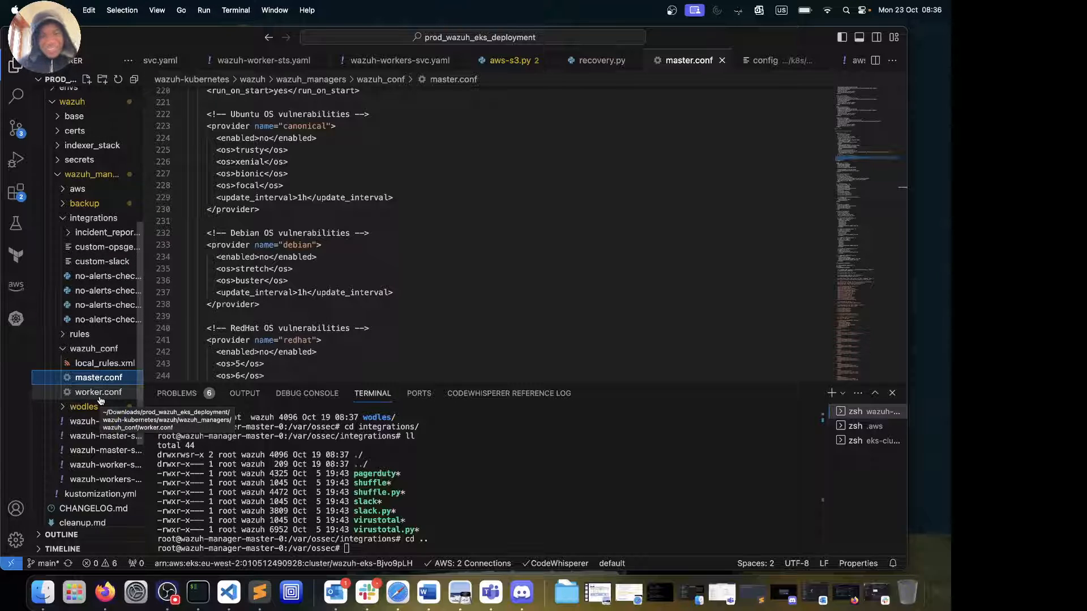
click(62, 408)
click(62, 408)
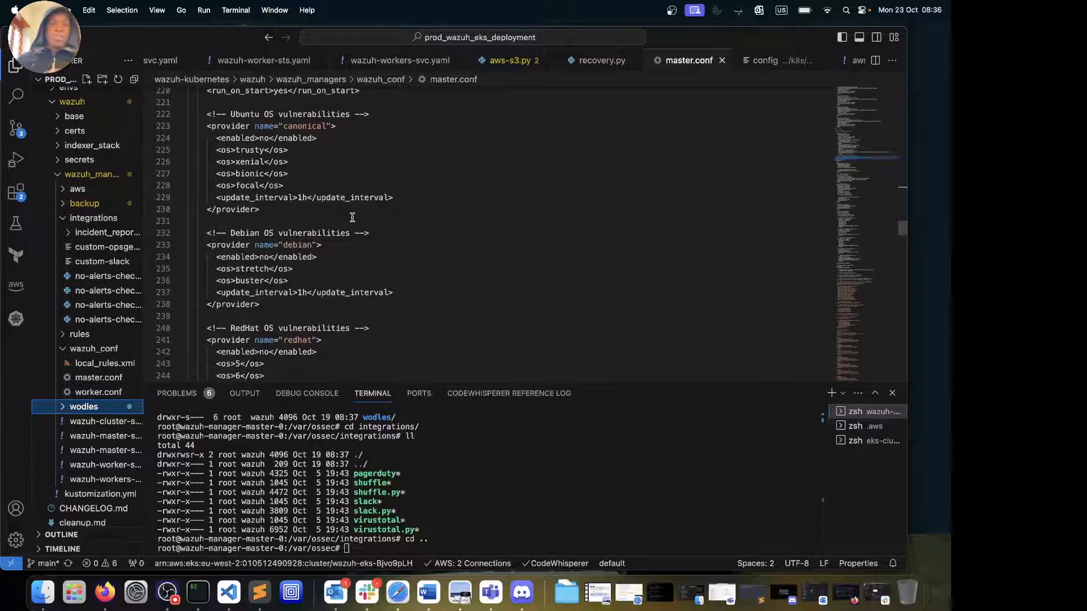
Review wazuh-cluster-svc.yaml, wazuh-master-sts.yaml and wazuh-master-svc.yaml in turn
click(97, 422)
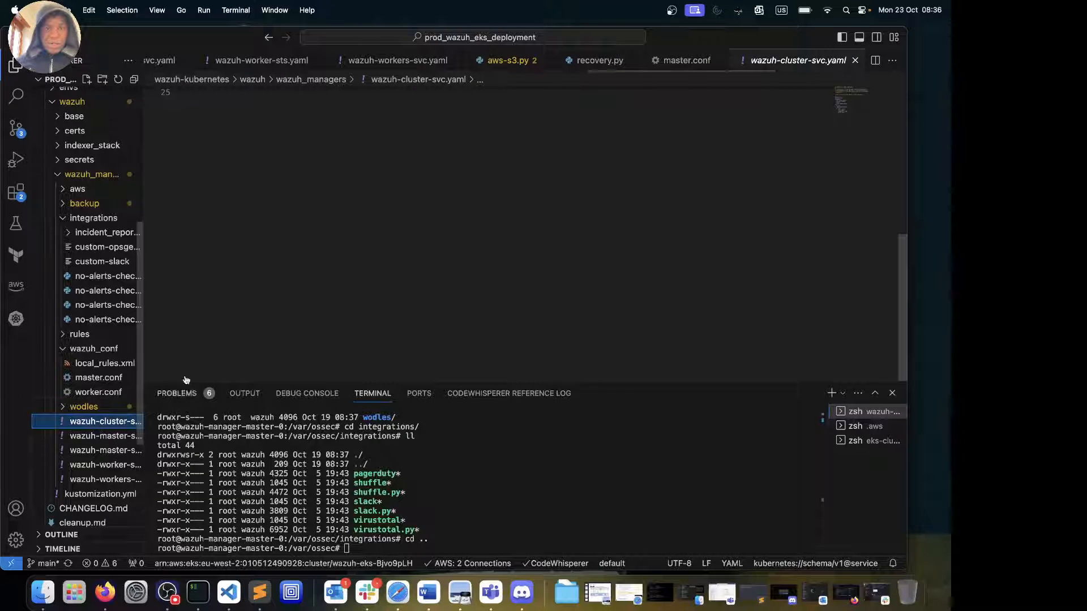
scroll(349, 234, up, 8)
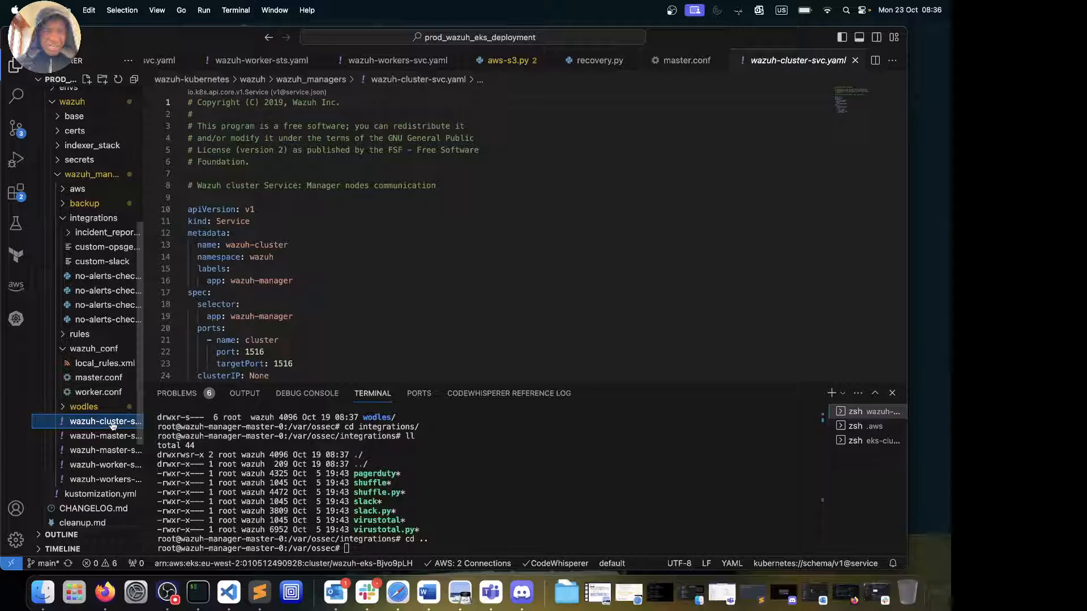
click(91, 437)
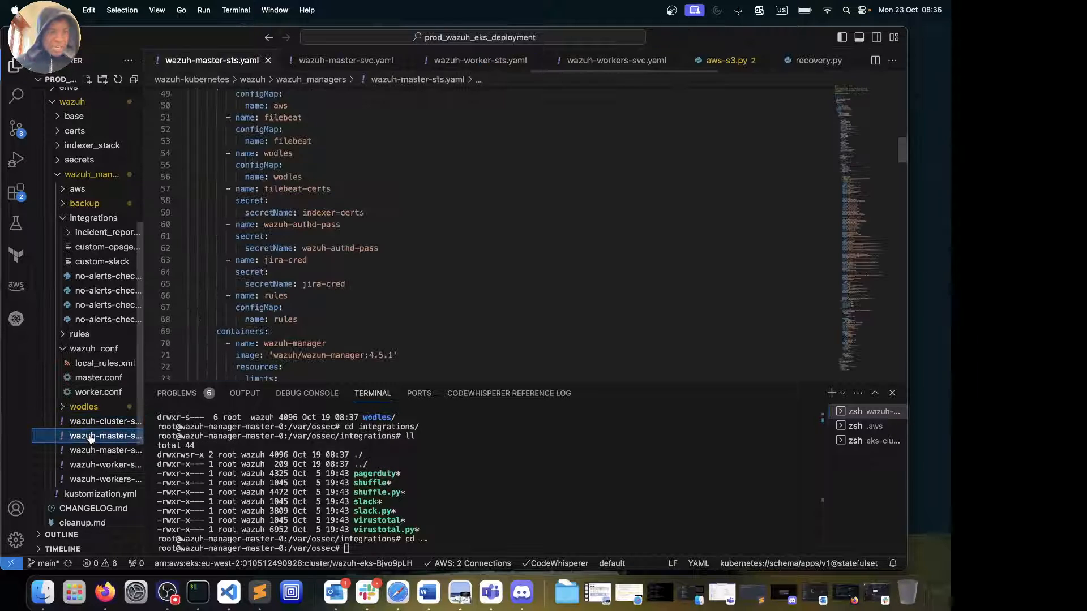
scroll(289, 222, up, 10)
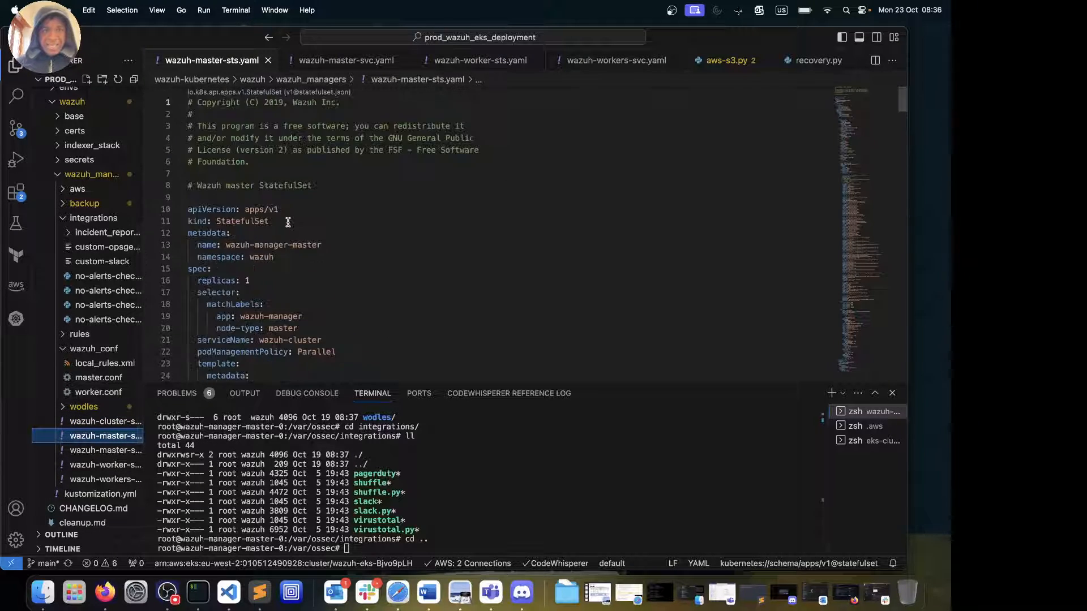
scroll(288, 222, down, 20)
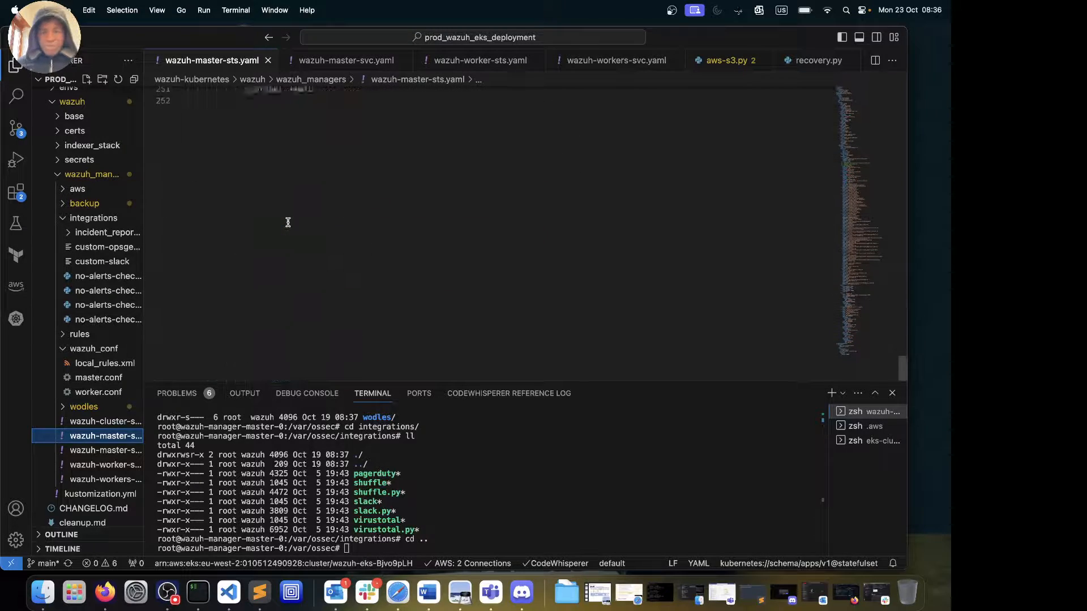
scroll(288, 222, up, 20)
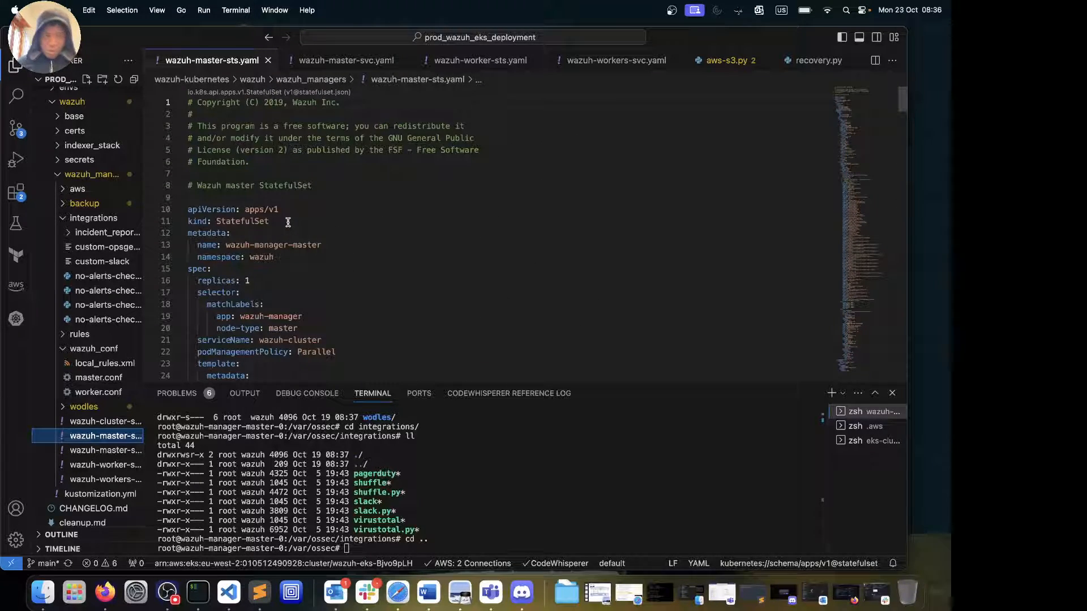
click(107, 449)
scroll(340, 259, down, 6)
click(340, 260)
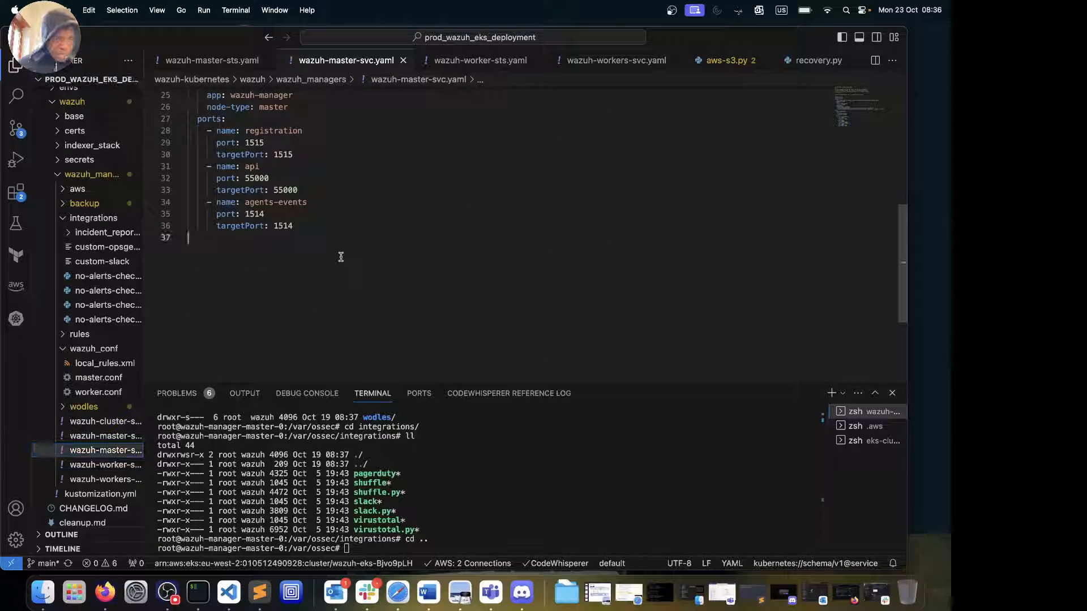
Review wazuh-worker-sts.yaml, wazuh-workers-svc.yaml and kustomization.yml, then reopen wazuh-master-sts.yaml
click(51, 464)
scroll(403, 294, down, 20)
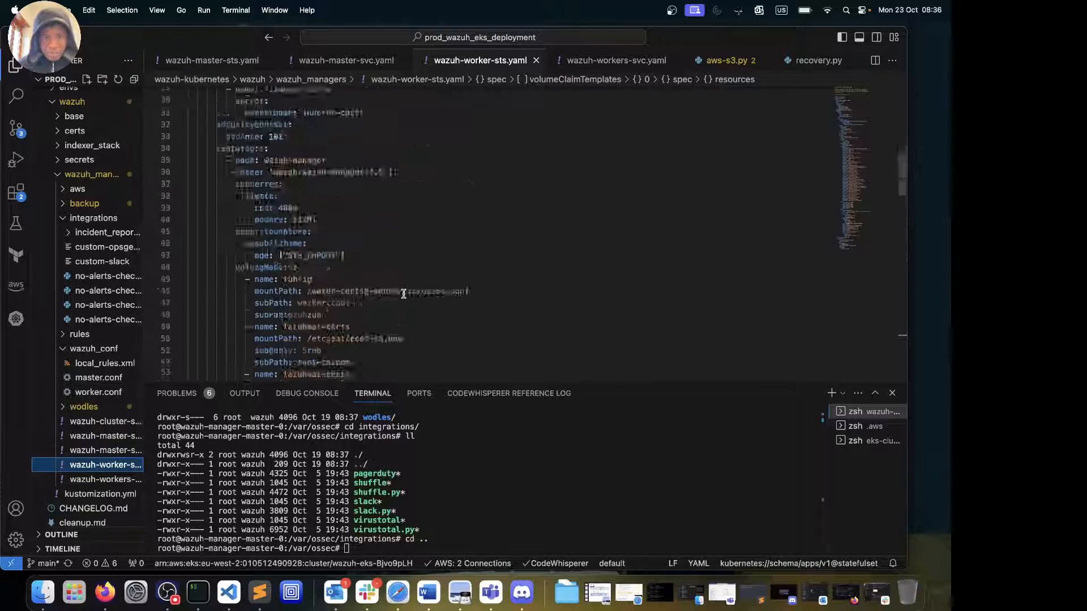
scroll(396, 303, up, 20)
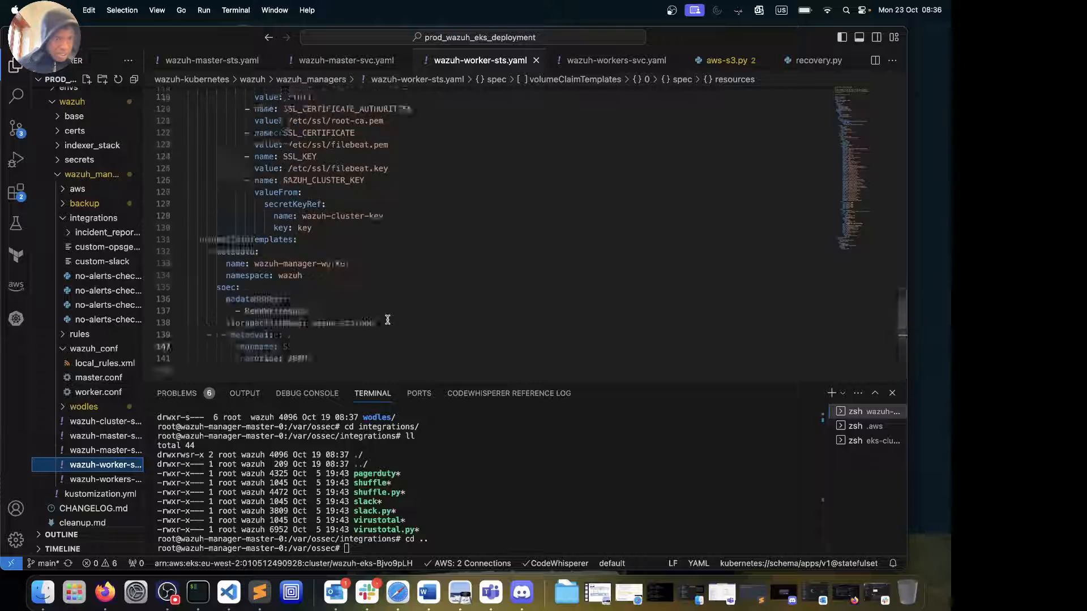
click(89, 480)
click(86, 494)
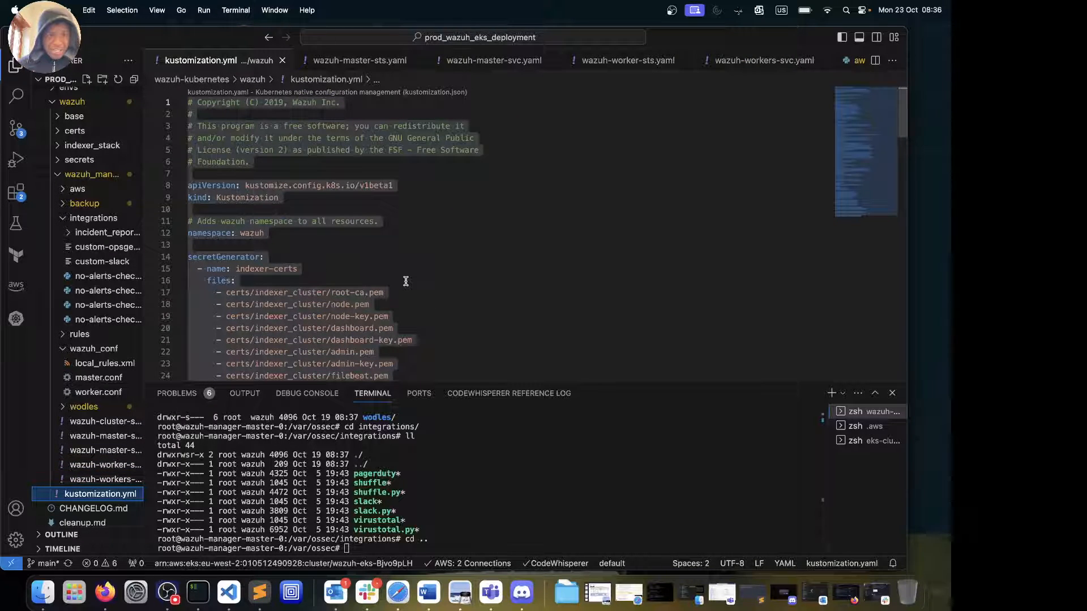
click(406, 281)
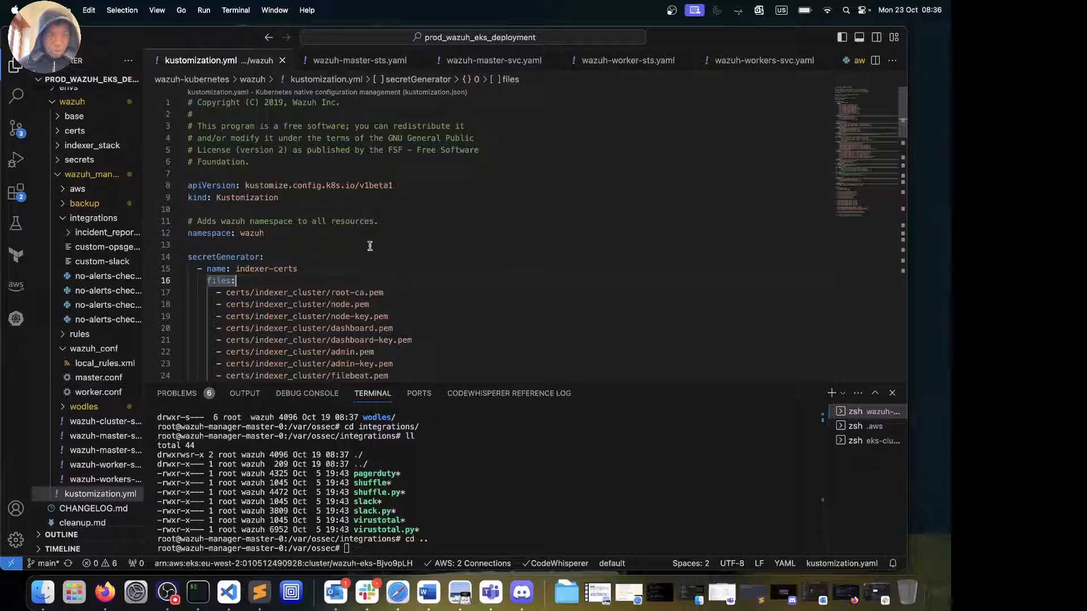
click(85, 441)
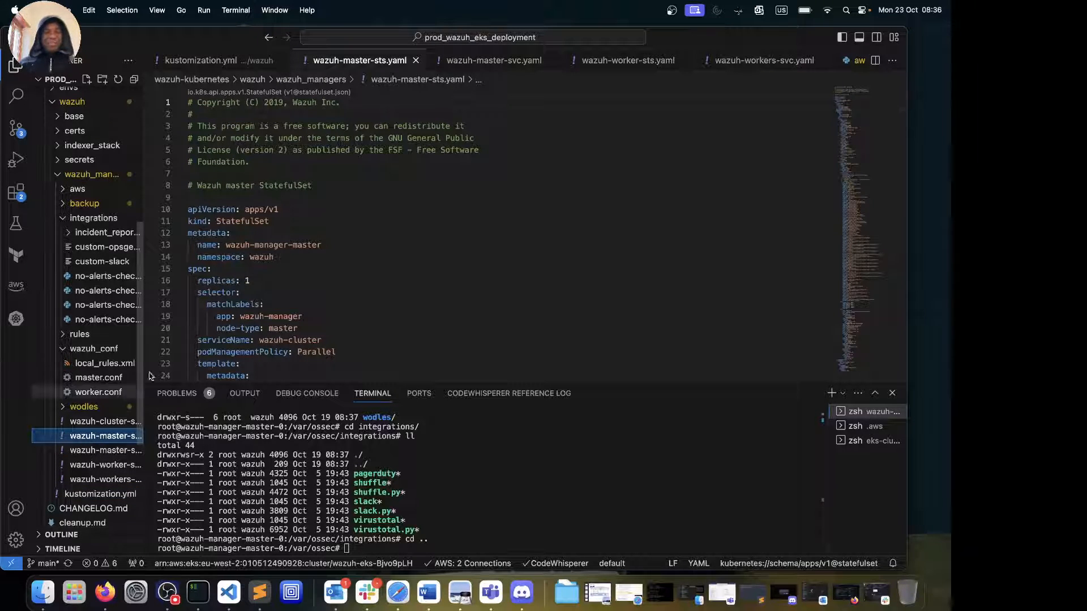
click(96, 453)
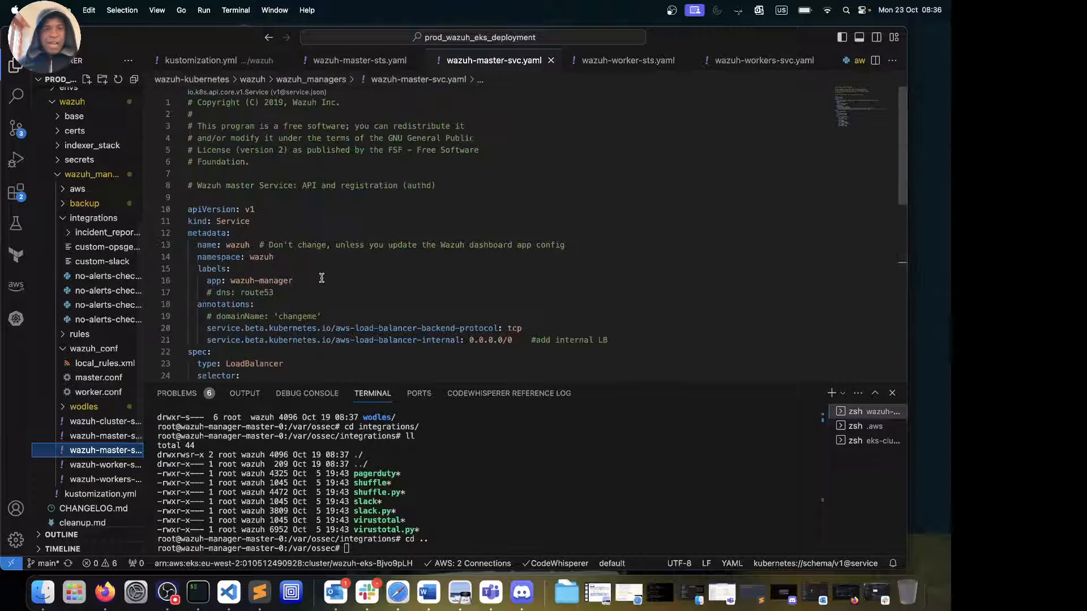
scroll(321, 278, up, 8)
click(95, 438)
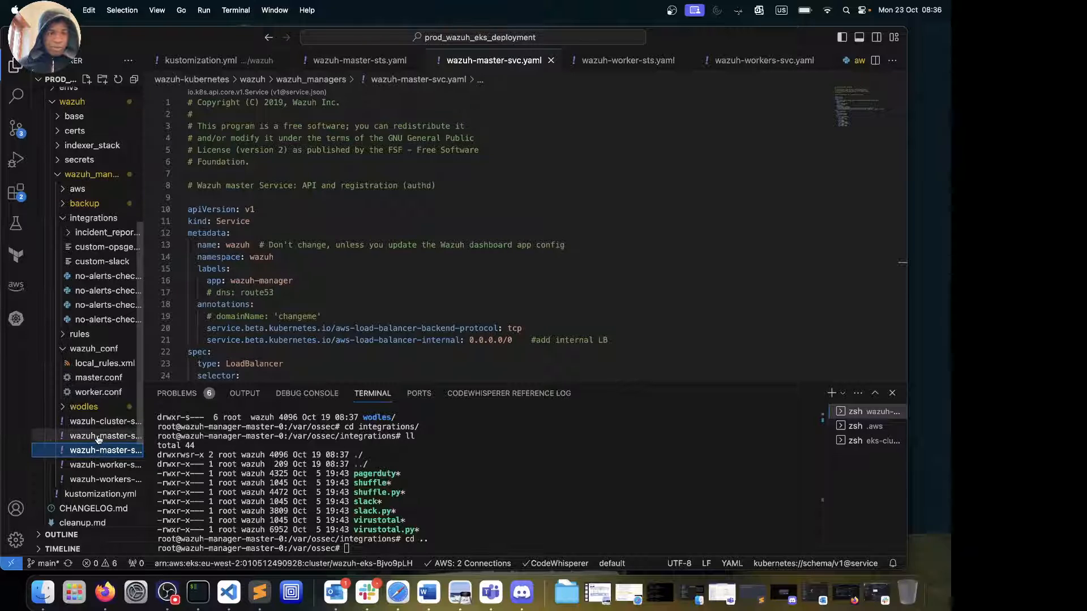
scroll(354, 205, down, 15)
scroll(354, 206, up, 15)
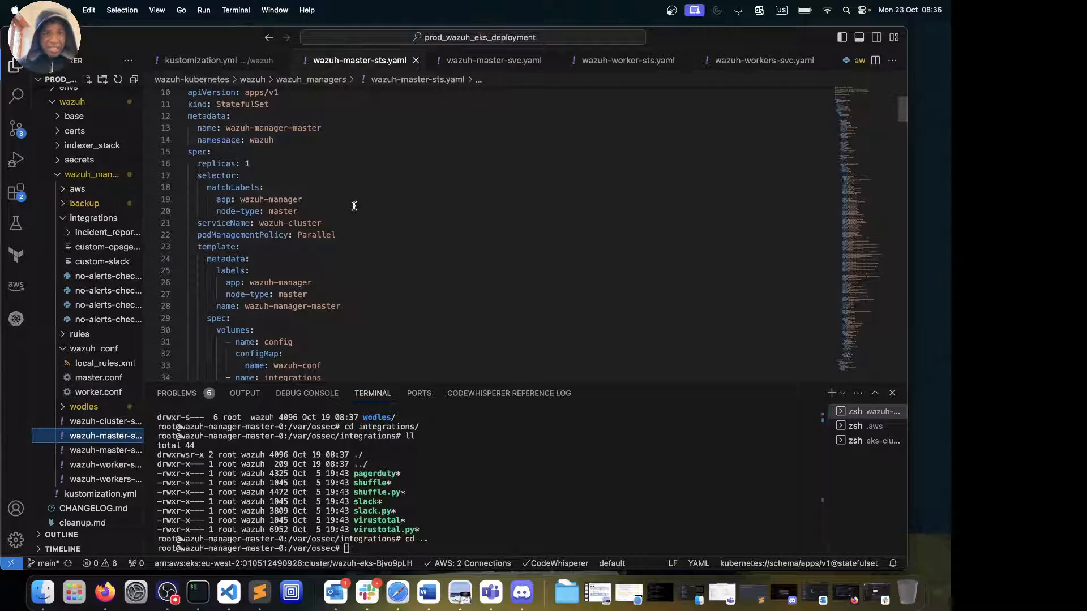
scroll(355, 205, up, 3)
scroll(355, 205, down, 2)
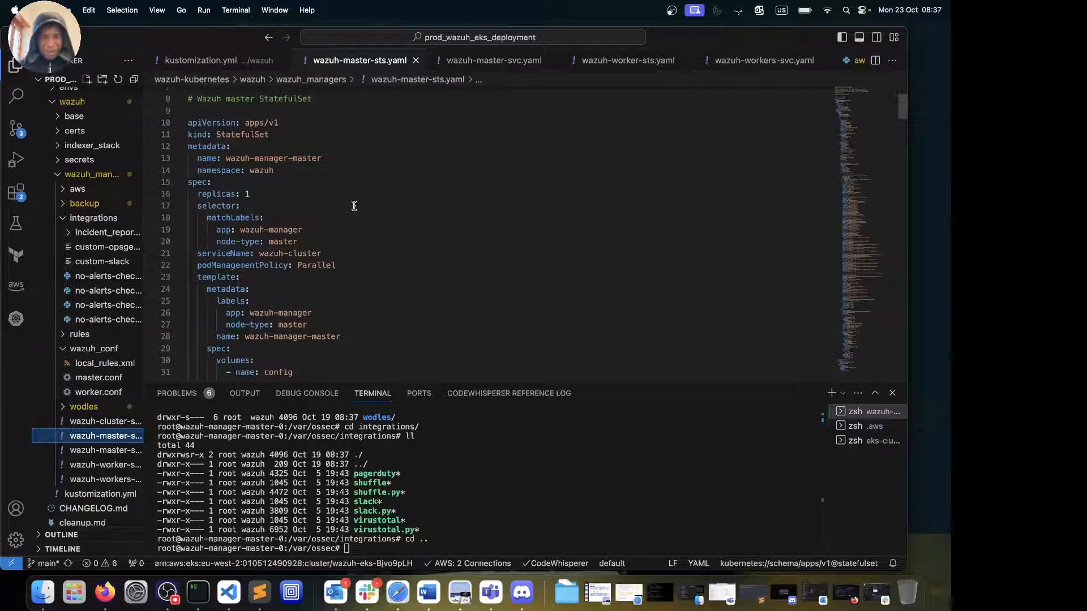
scroll(354, 206, down, 5)
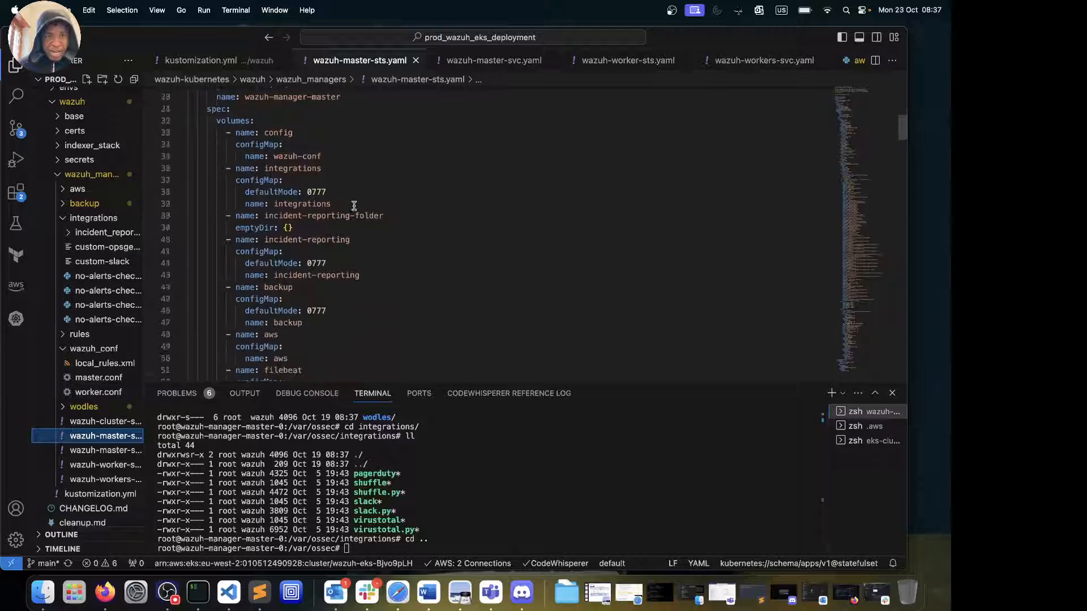
scroll(355, 205, down, 2)
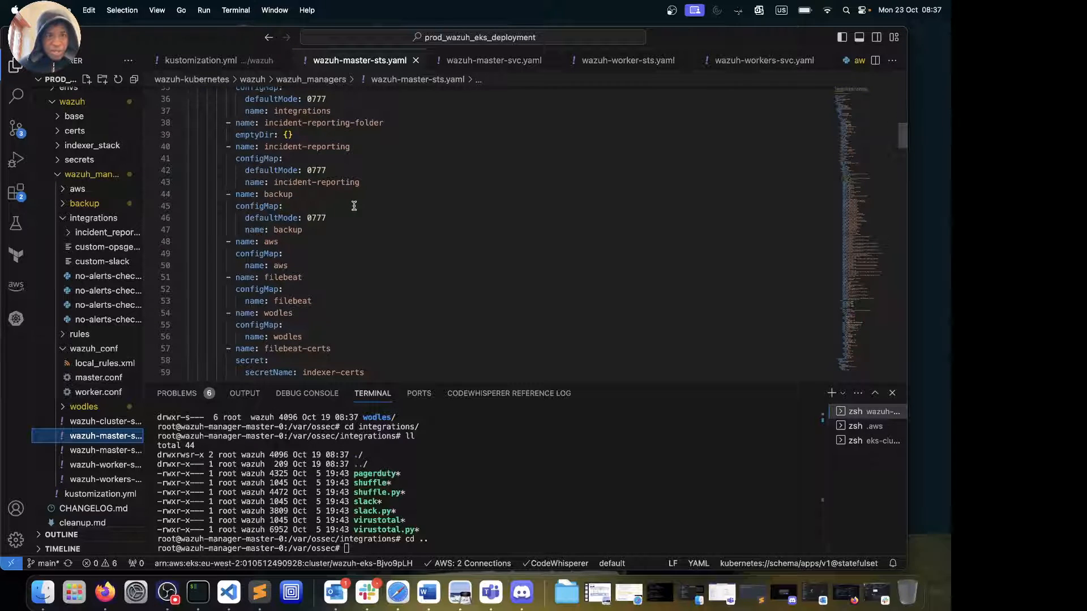
scroll(355, 205, up, 1)
scroll(314, 197, up, 3)
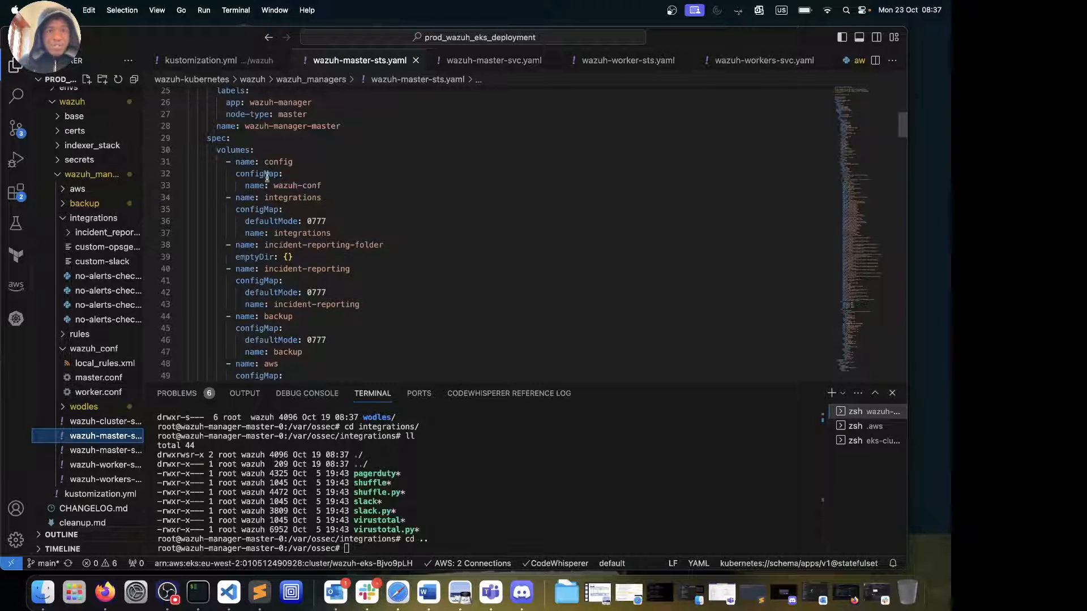
click(289, 208)
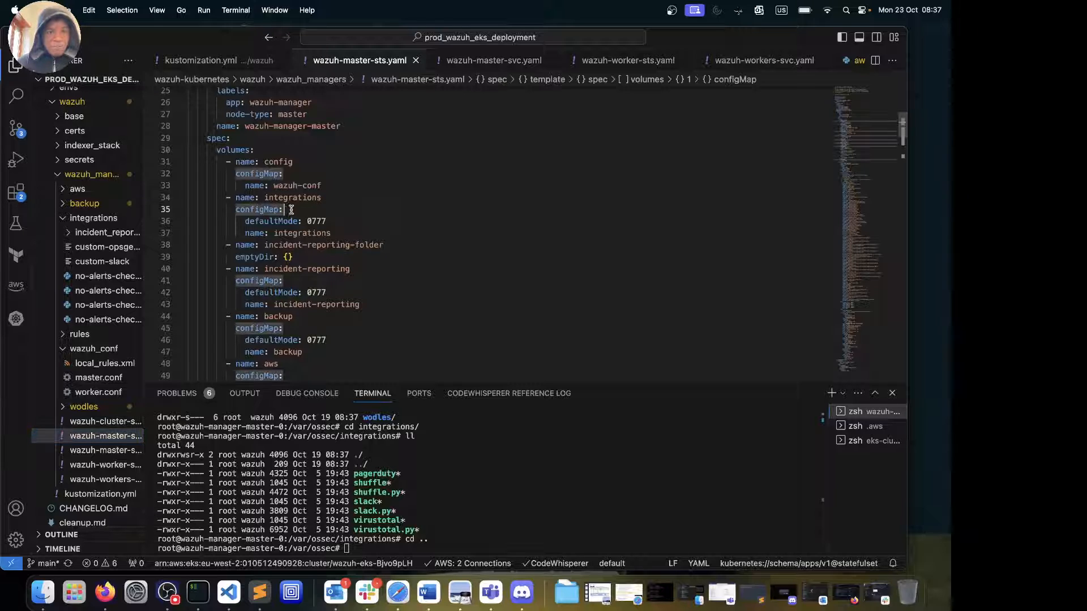
click(337, 219)
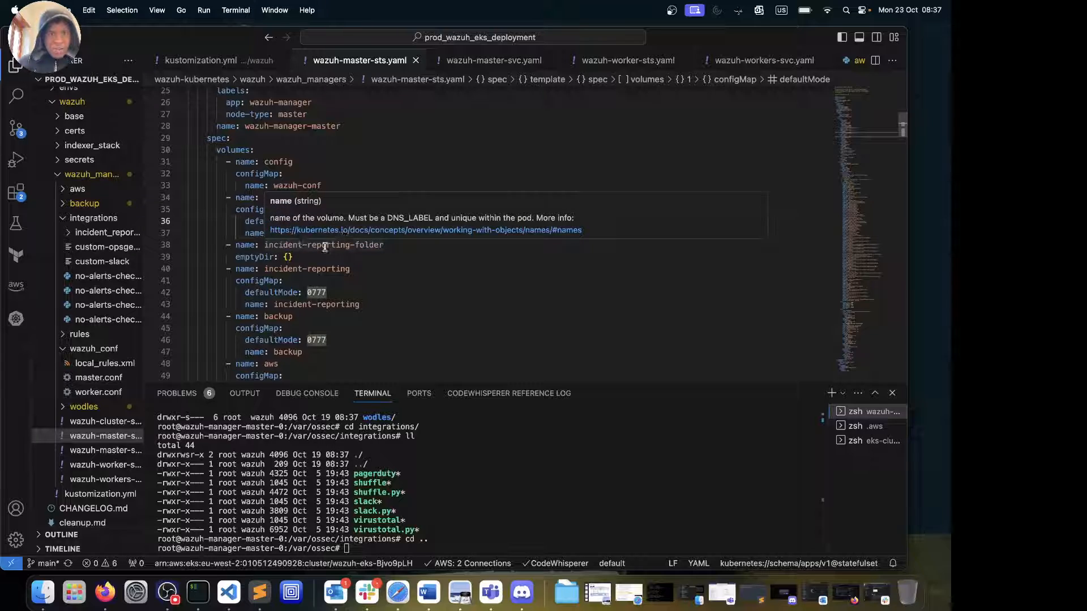
click(301, 235)
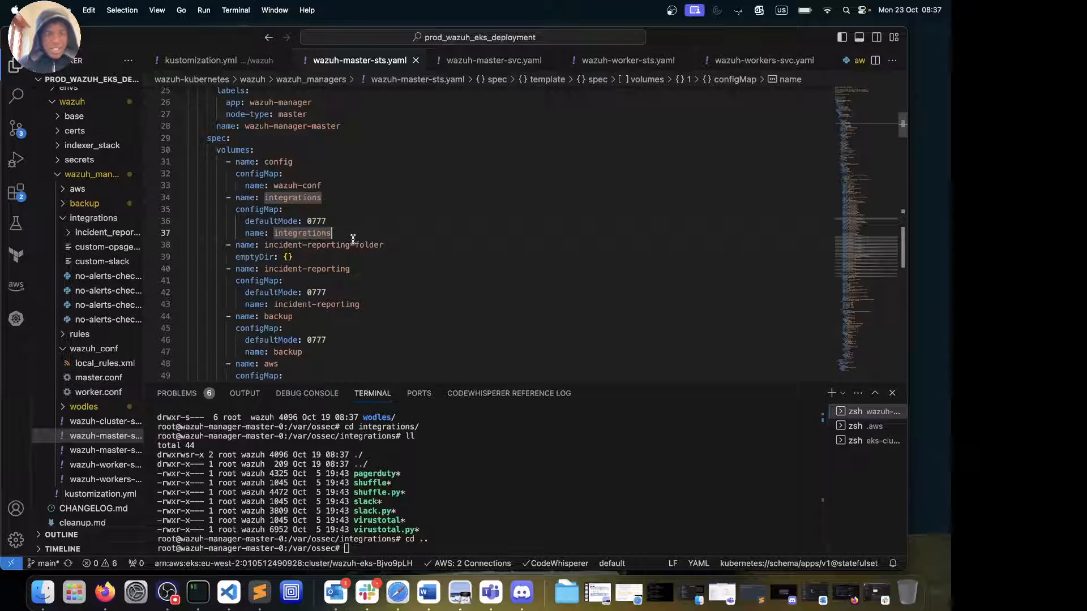
click(396, 247)
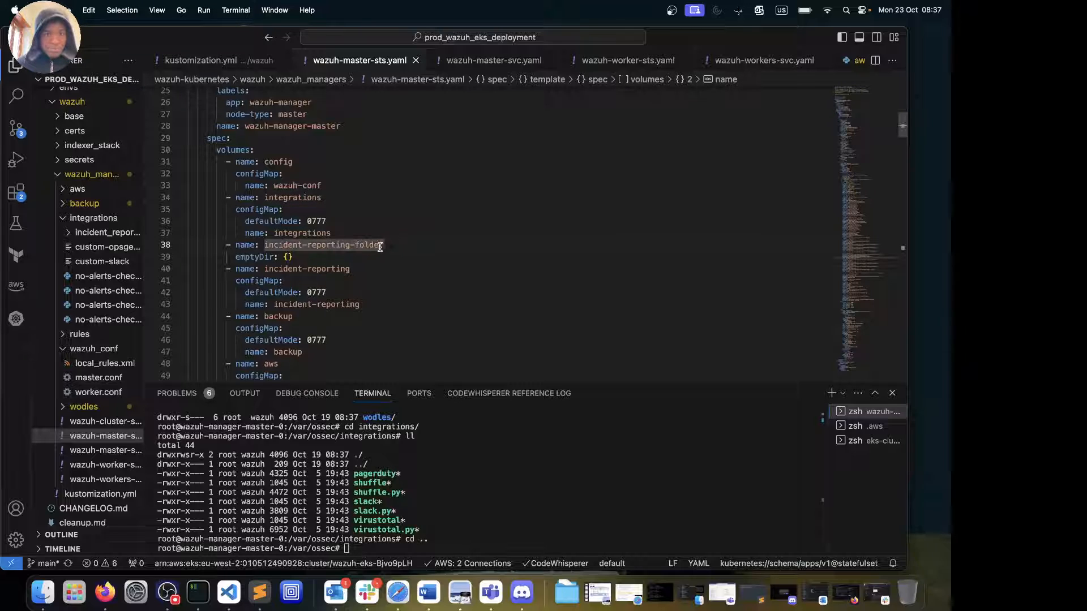
mouse_move(382, 244)
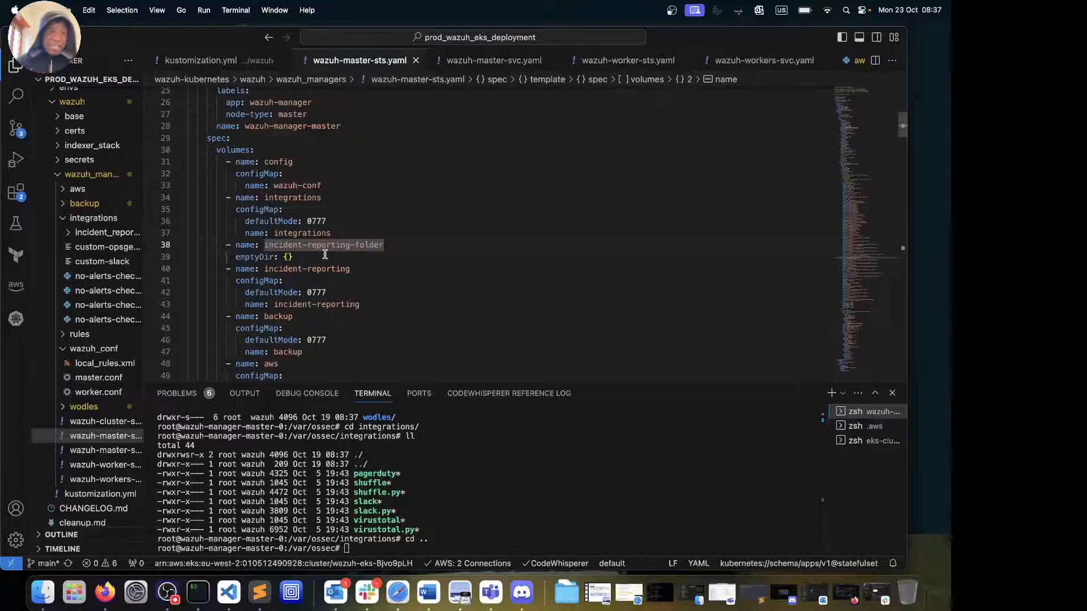
click(70, 229)
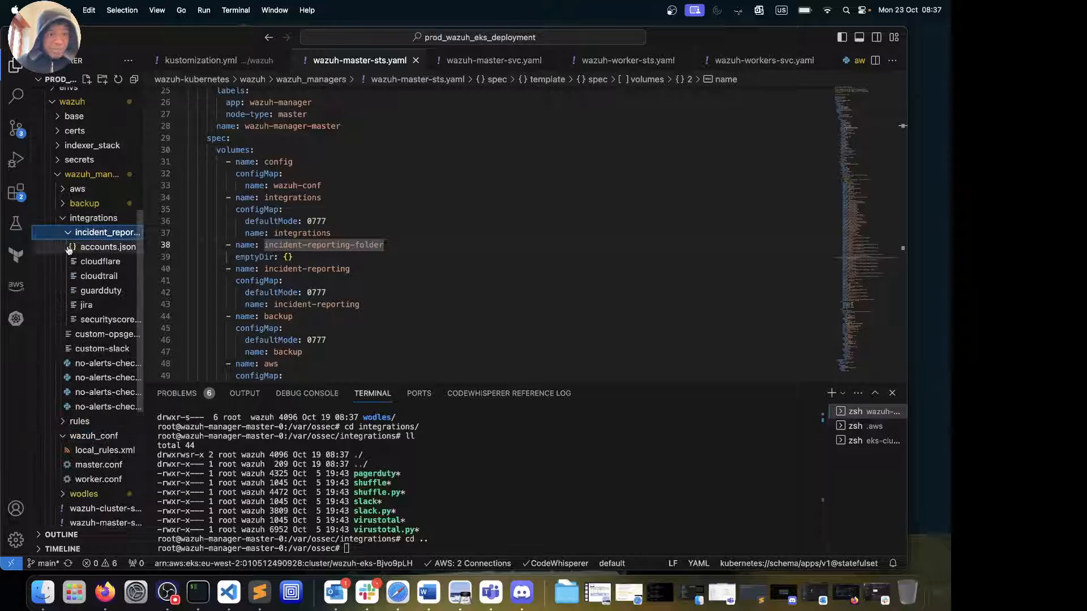
click(69, 234)
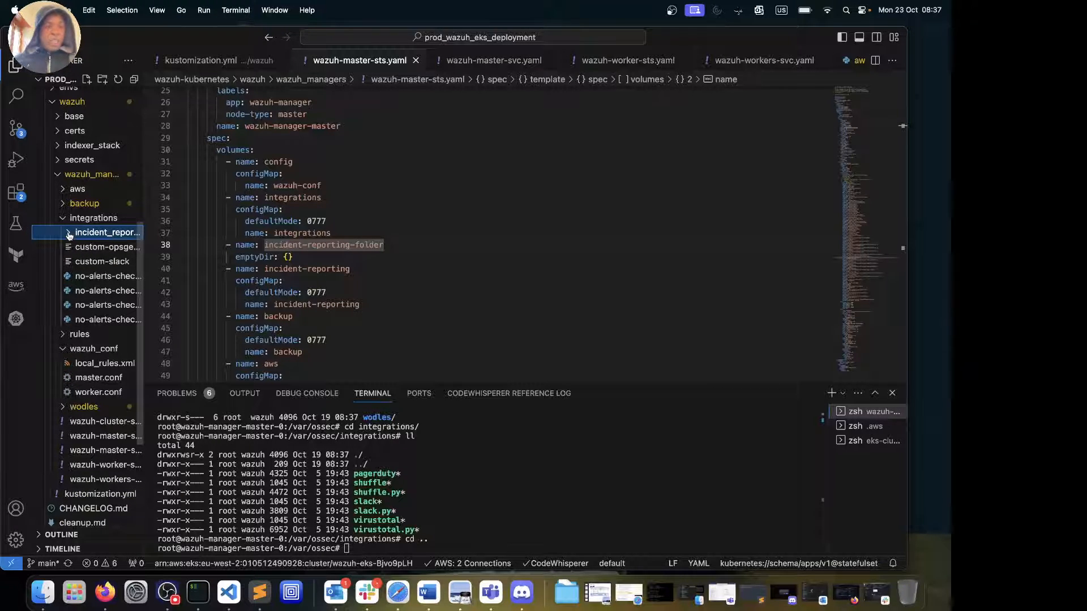
click(70, 234)
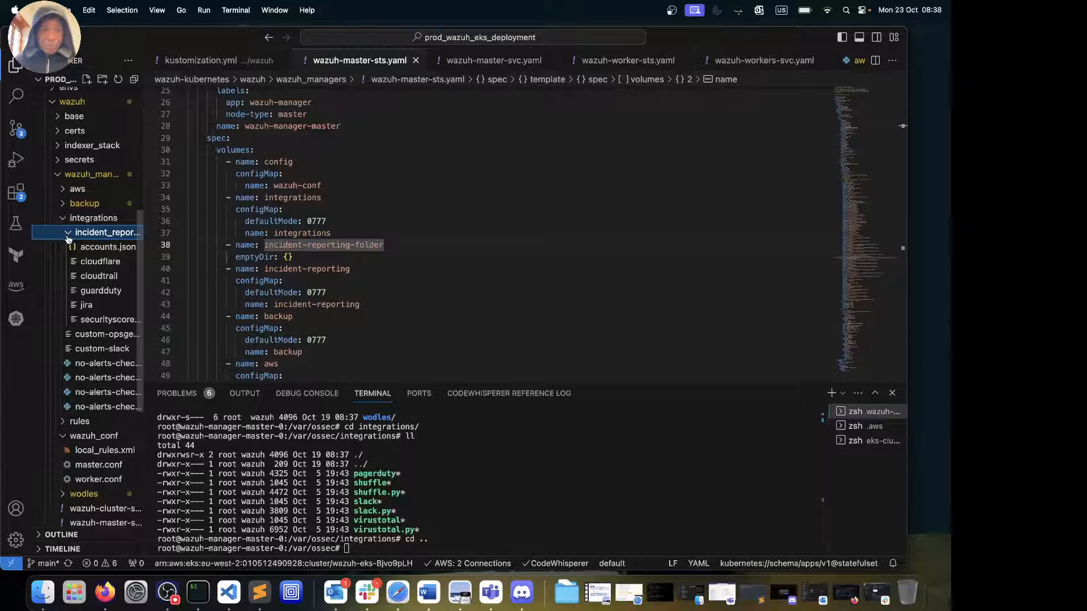
click(94, 238)
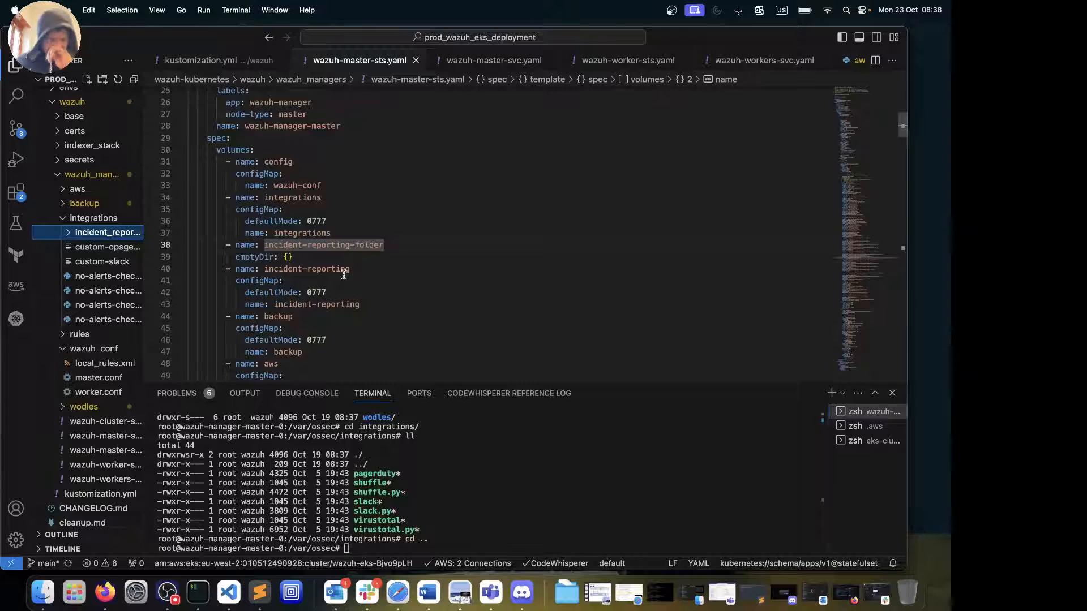
Scroll through the wazuh-master-sts.yaml volumes, highlighting the aws configMap and every jira-cred occurrence
scroll(343, 274, down, 3)
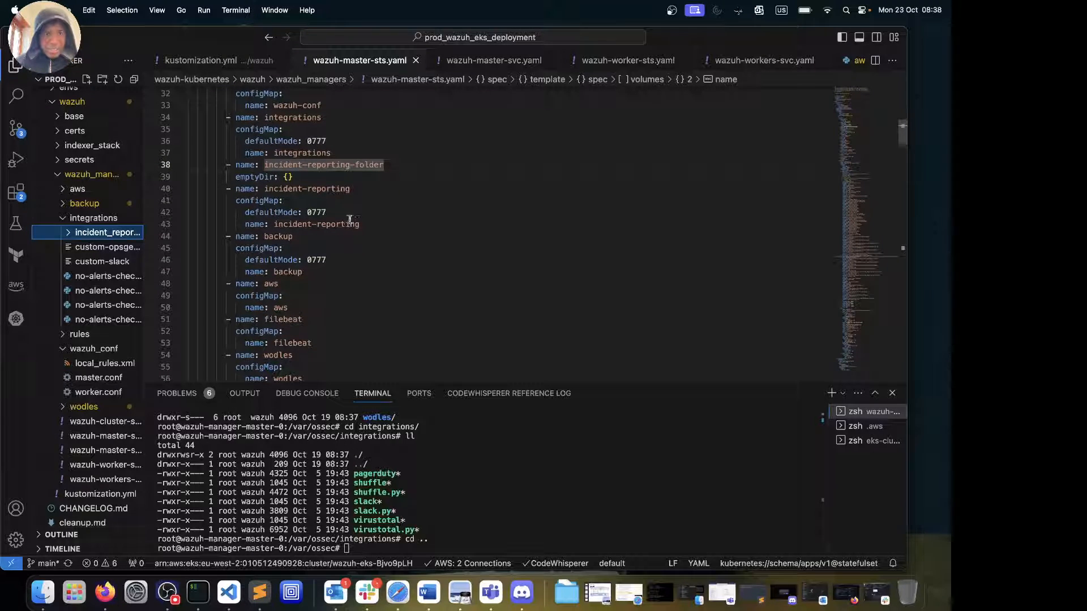
click(298, 258)
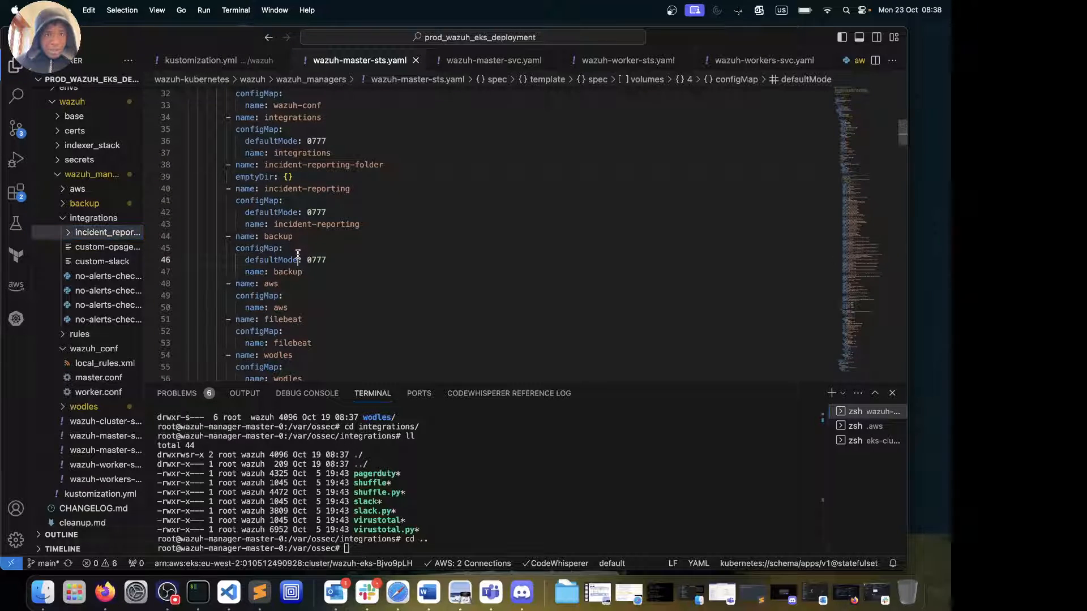
scroll(302, 237, down, 3)
click(302, 222)
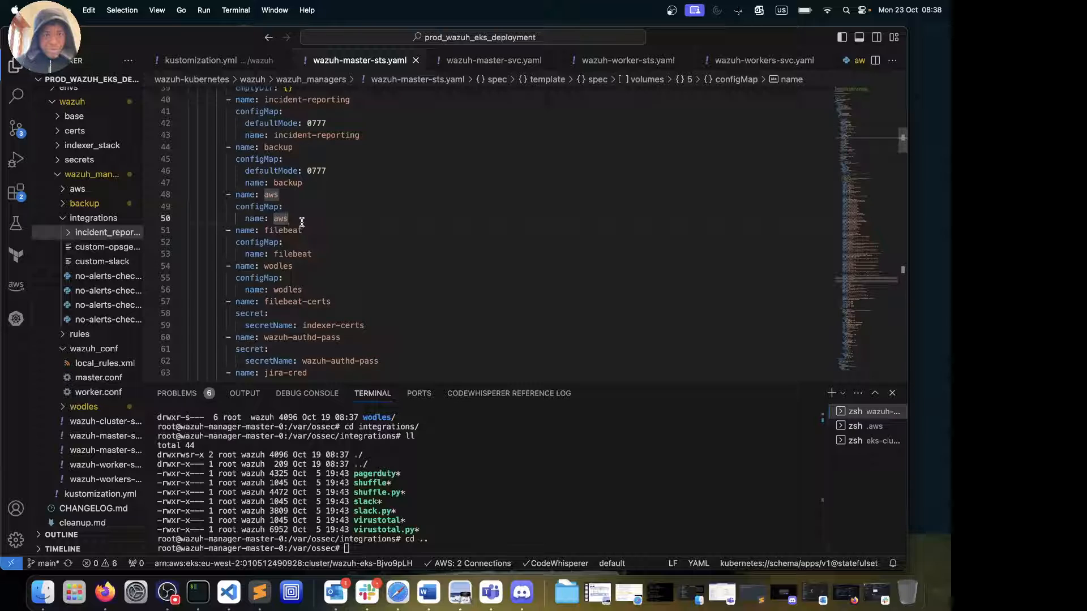
scroll(301, 222, down, 2)
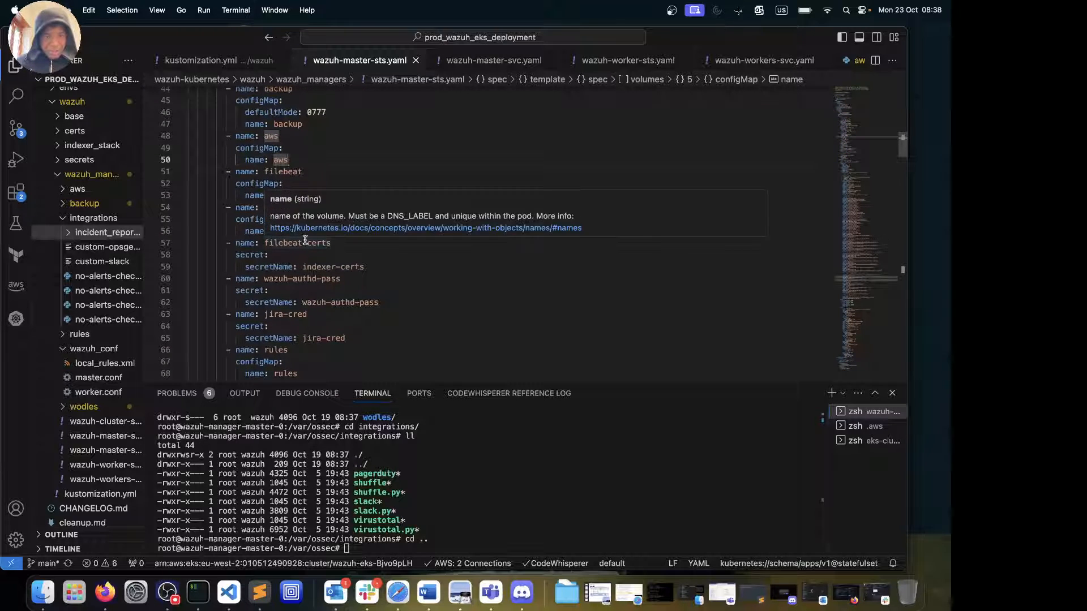
scroll(304, 237, down, 3)
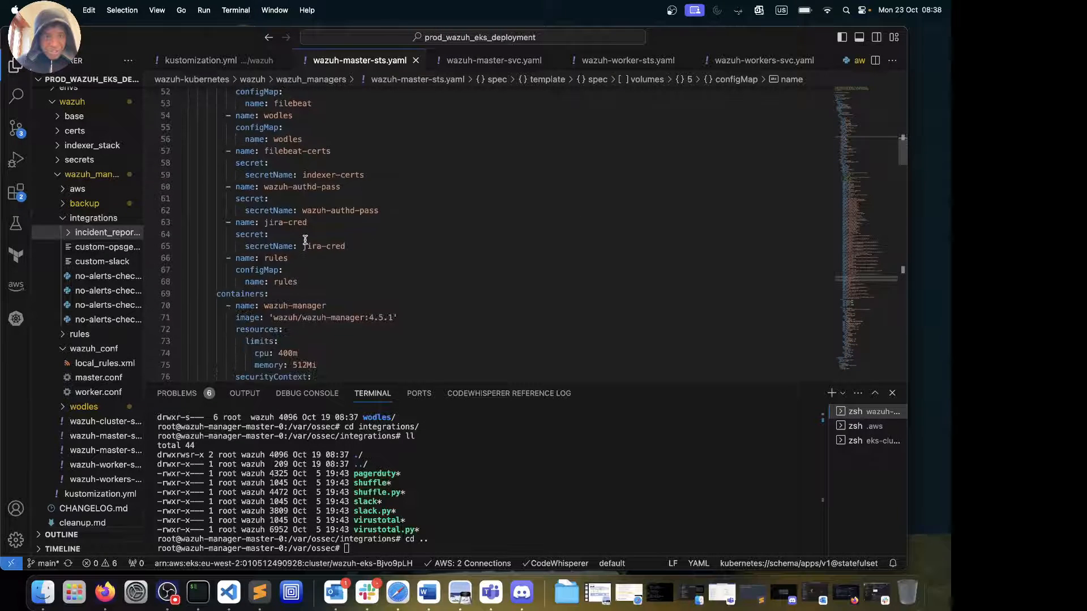
scroll(334, 220, down, 1)
click(348, 219)
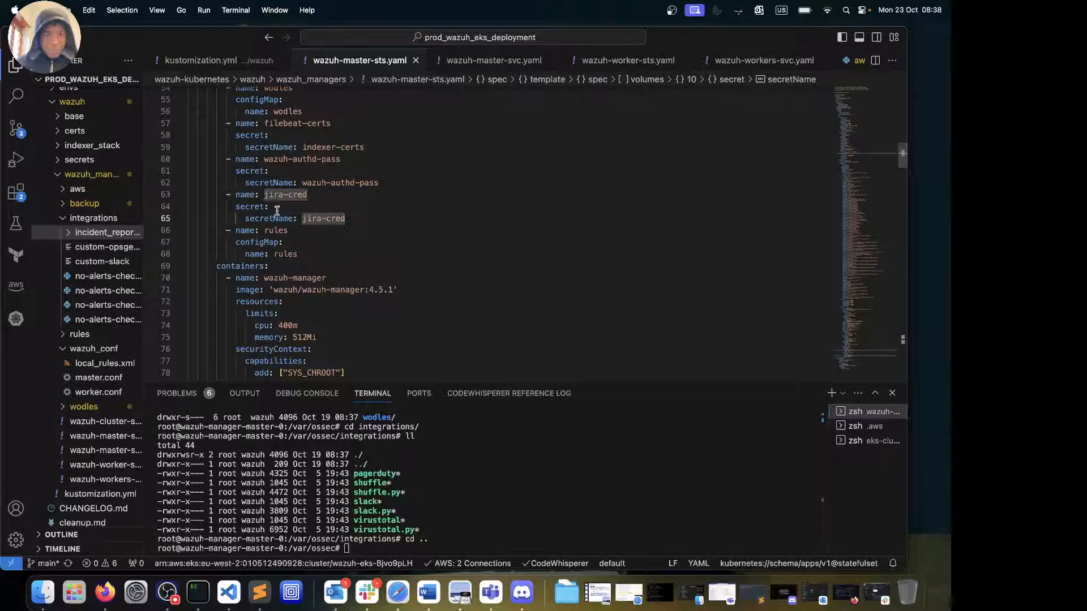
scroll(319, 215, up, 9)
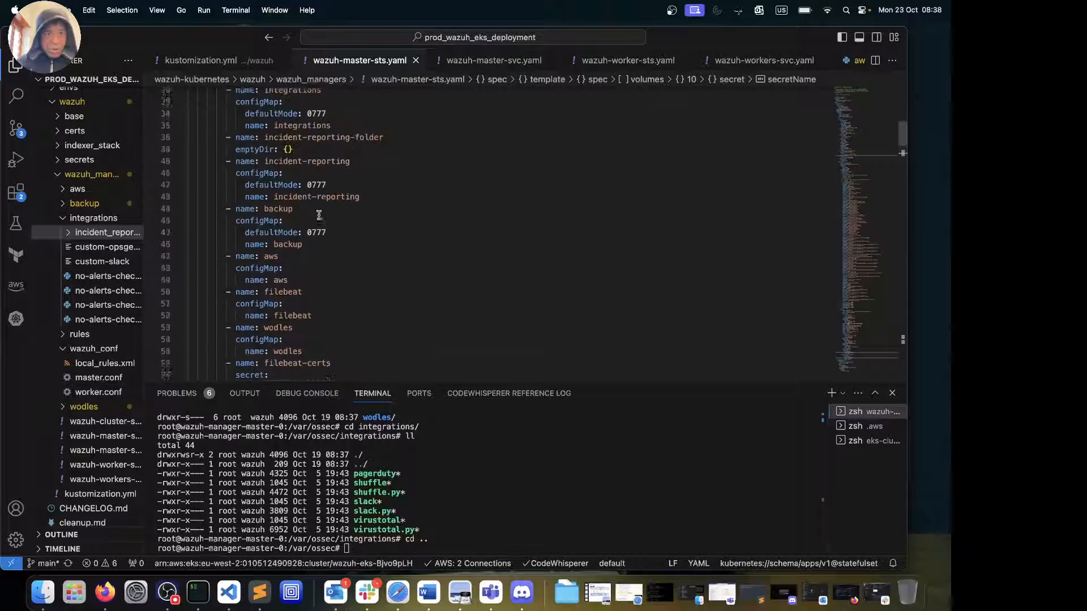
scroll(320, 214, down, 10)
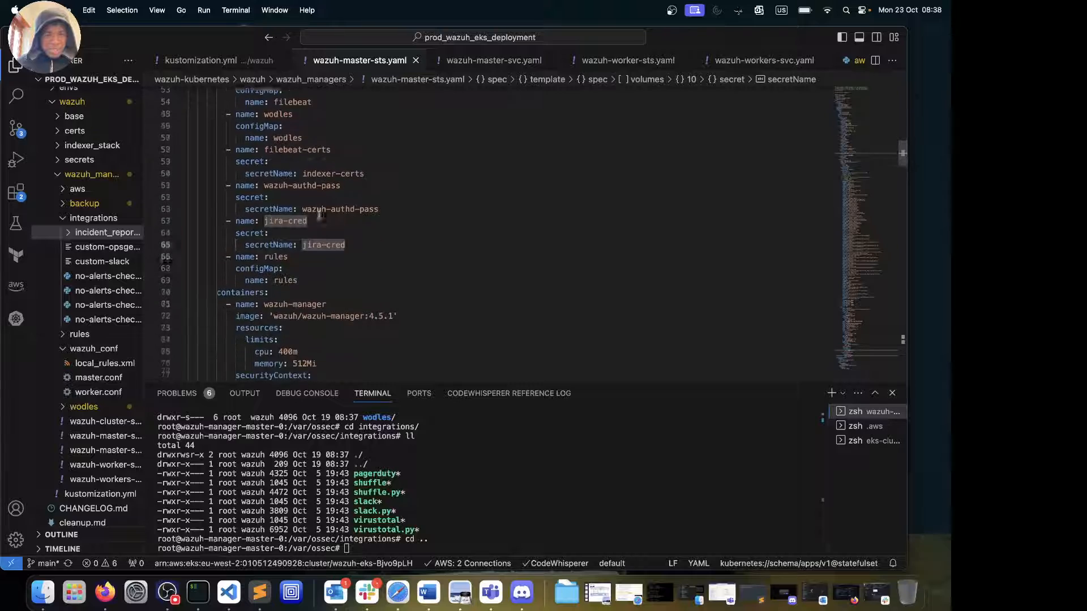
scroll(318, 215, down, 1)
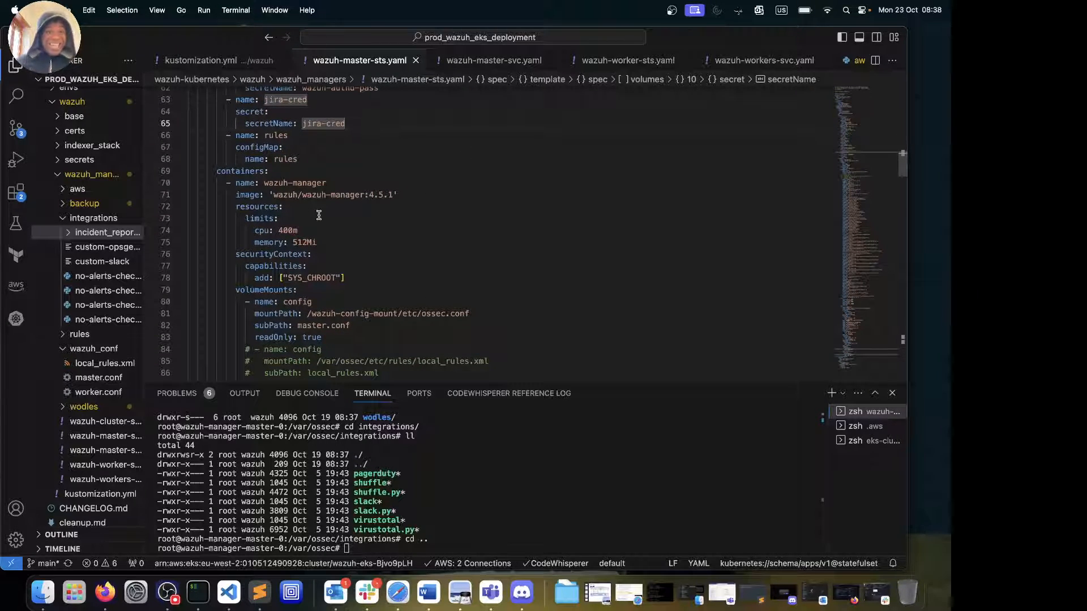
Select the custom-opsgenie, custom-slack and no-alerts-check-cloudflare.py mount paths under /var/ossec/integrations
scroll(319, 215, down, 9)
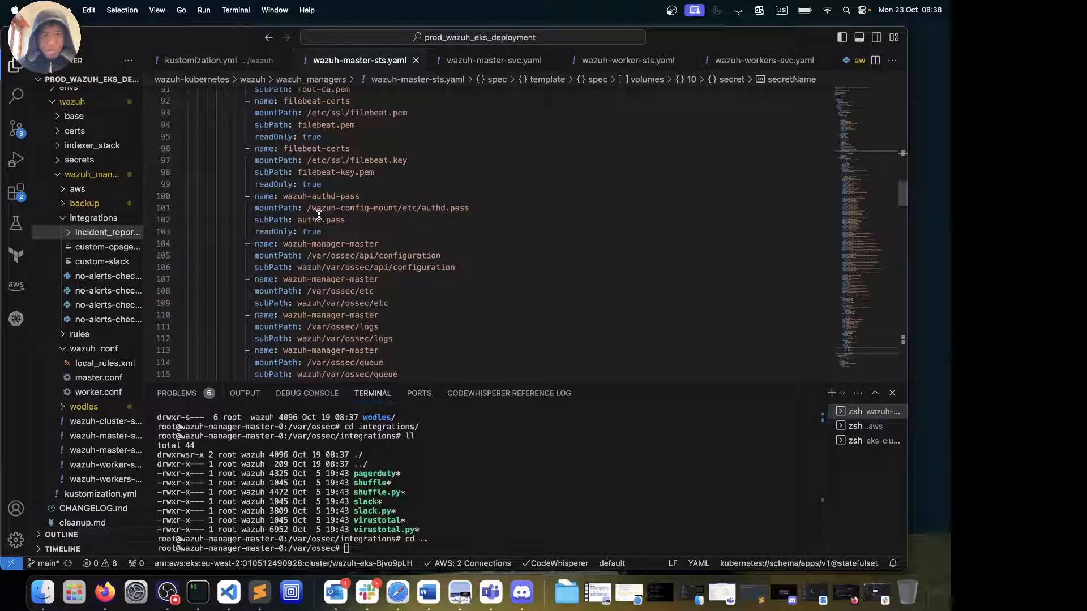
scroll(318, 215, down, 2)
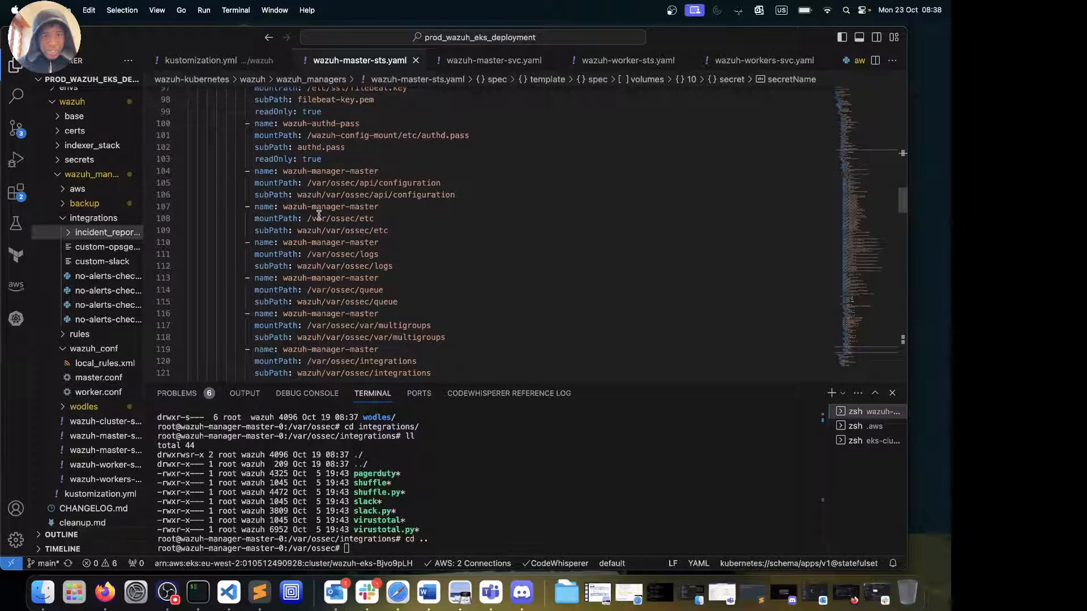
scroll(345, 207, down, 2)
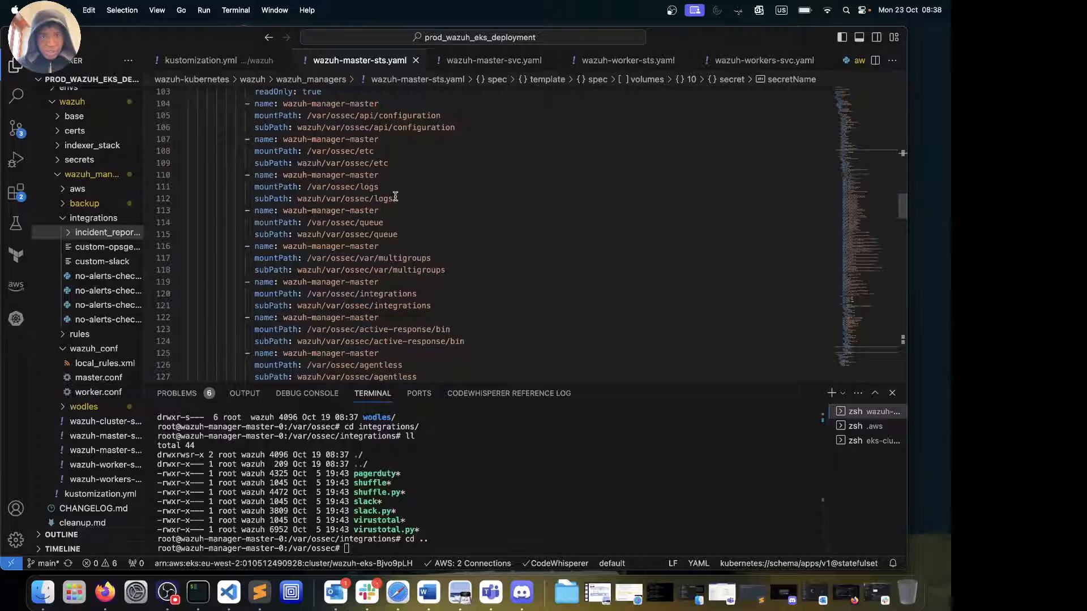
scroll(399, 204, down, 5)
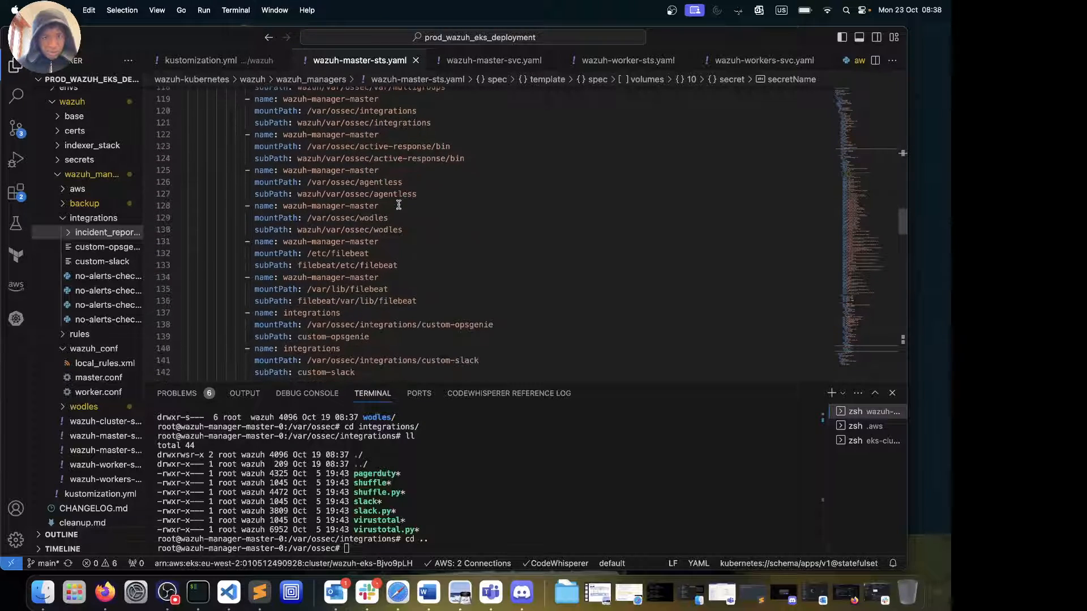
scroll(398, 204, down, 3)
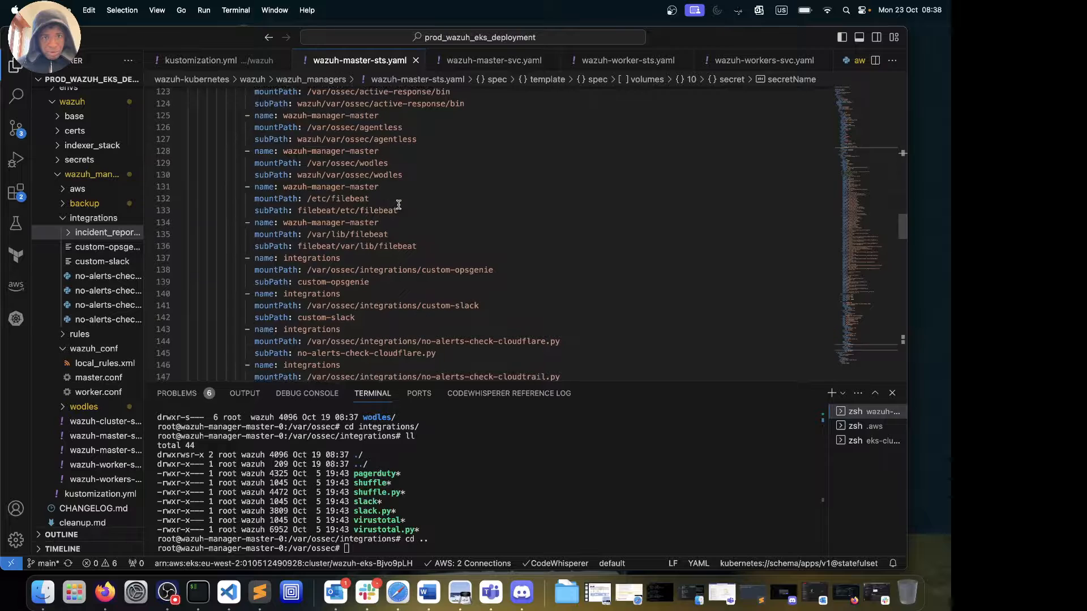
scroll(399, 204, down, 2)
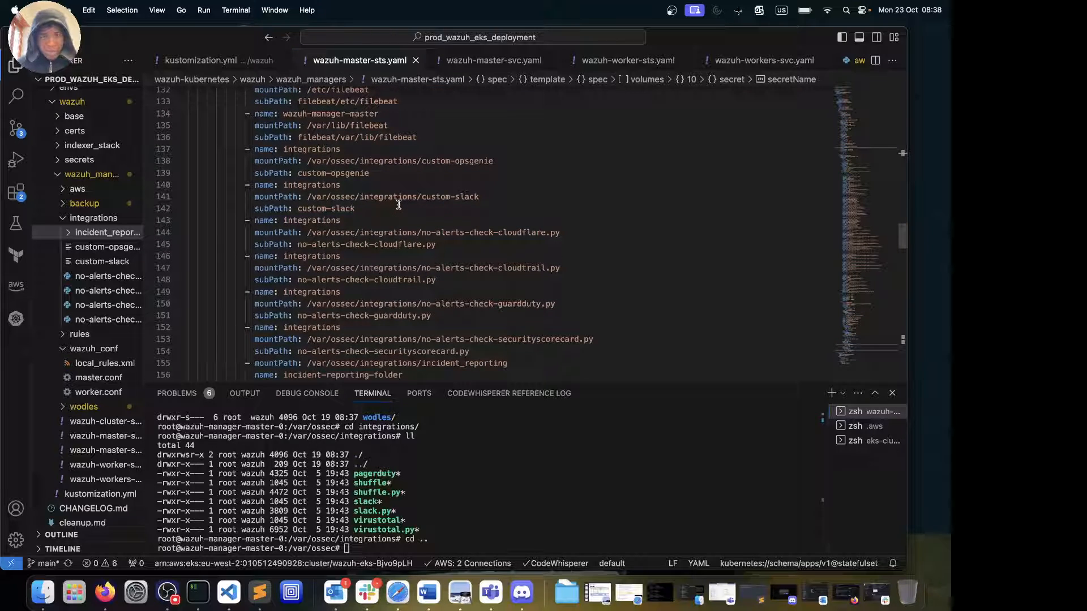
click(501, 162)
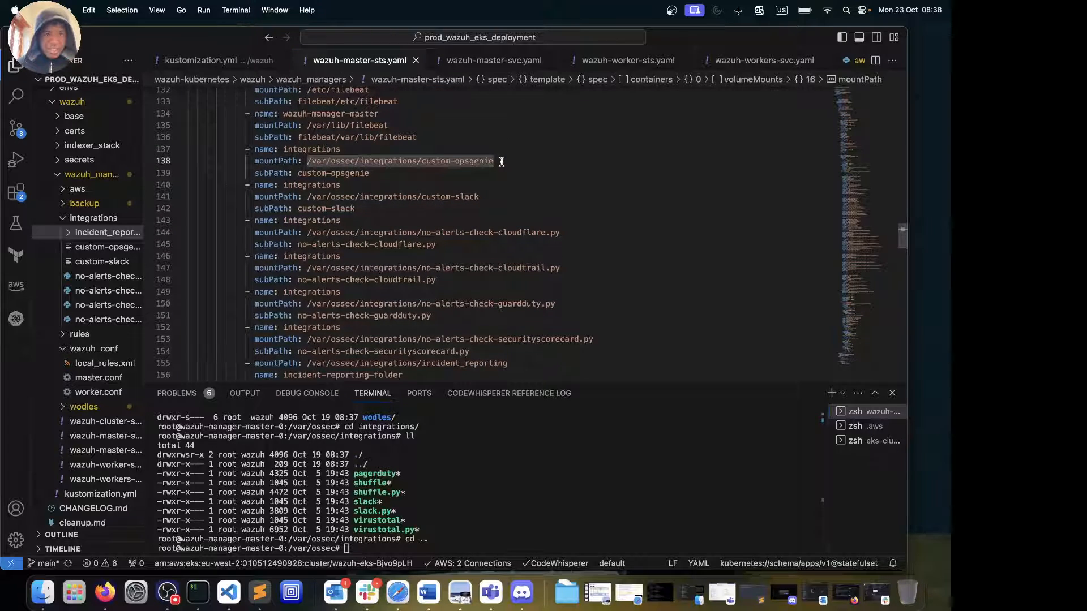
drag(501, 162, 275, 162)
drag(482, 197, 312, 209)
drag(436, 244, 247, 228)
click(264, 232)
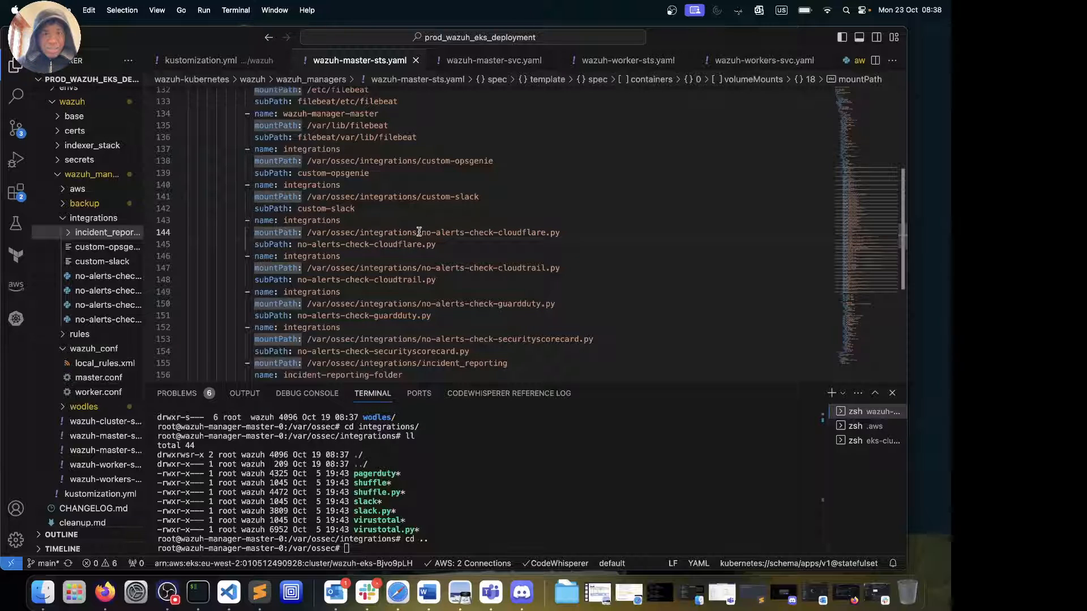
drag(418, 232, 321, 233)
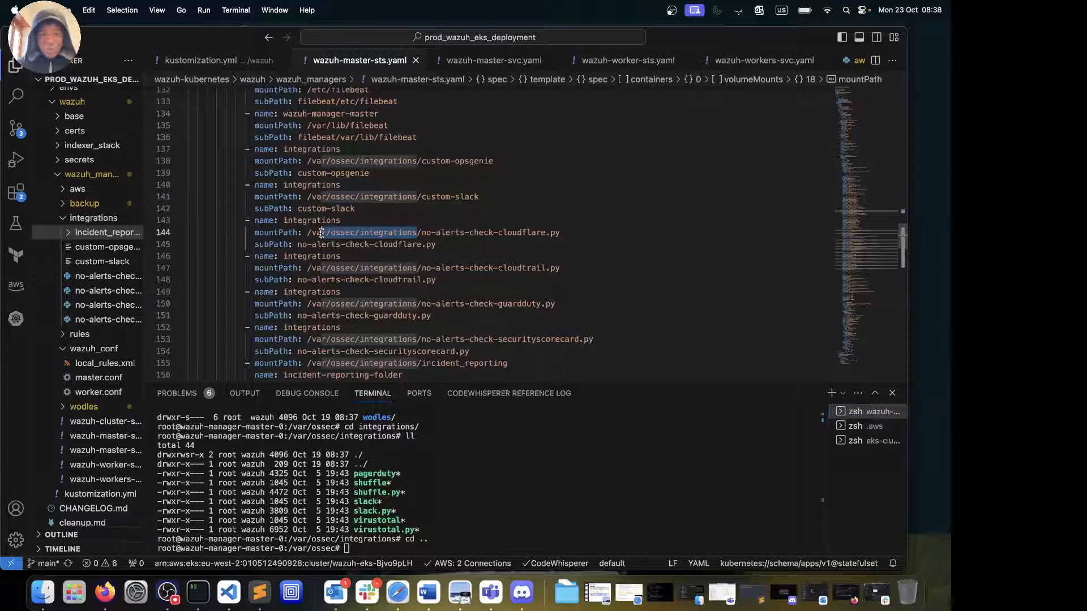
In the pod shell, list /var/ossec, then move into integrations/ and list its scripts
click(480, 491)
text(ll)
key(Return)
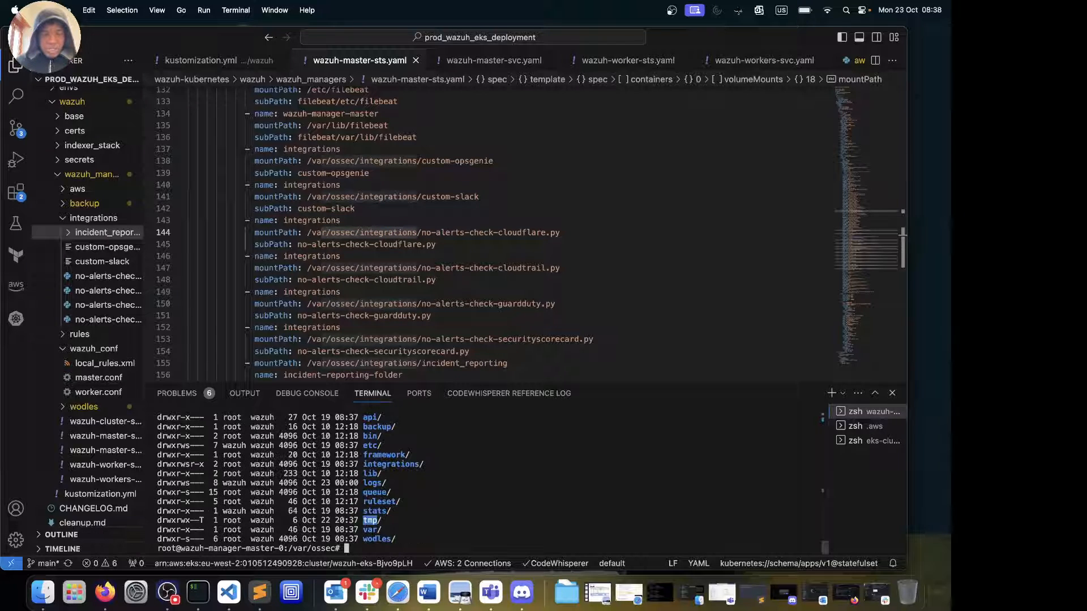
text(cd integrations/)
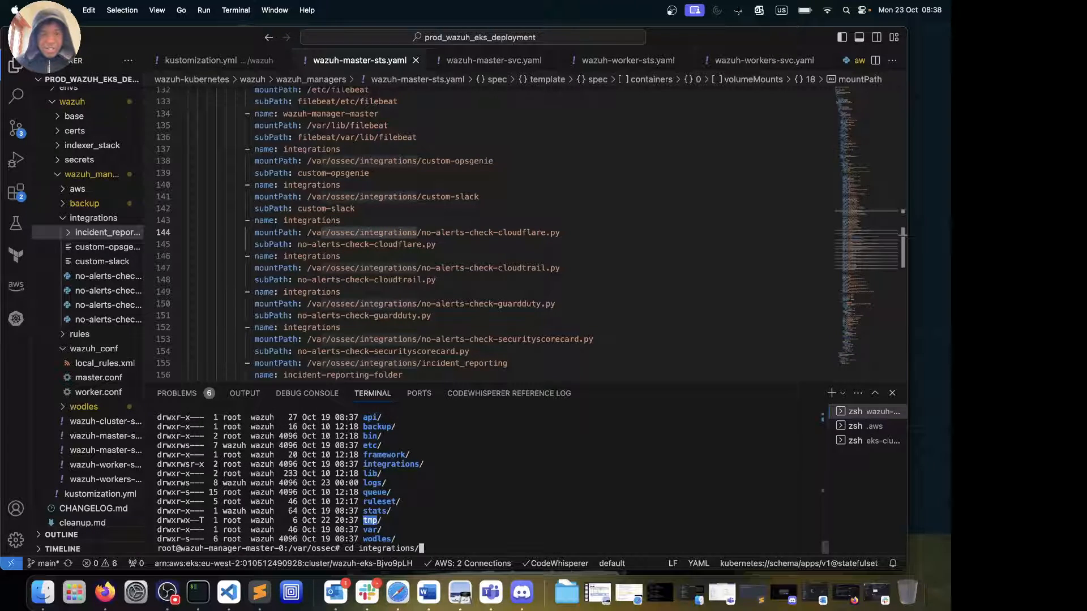
key(Return)
text(ll)
key(Return)
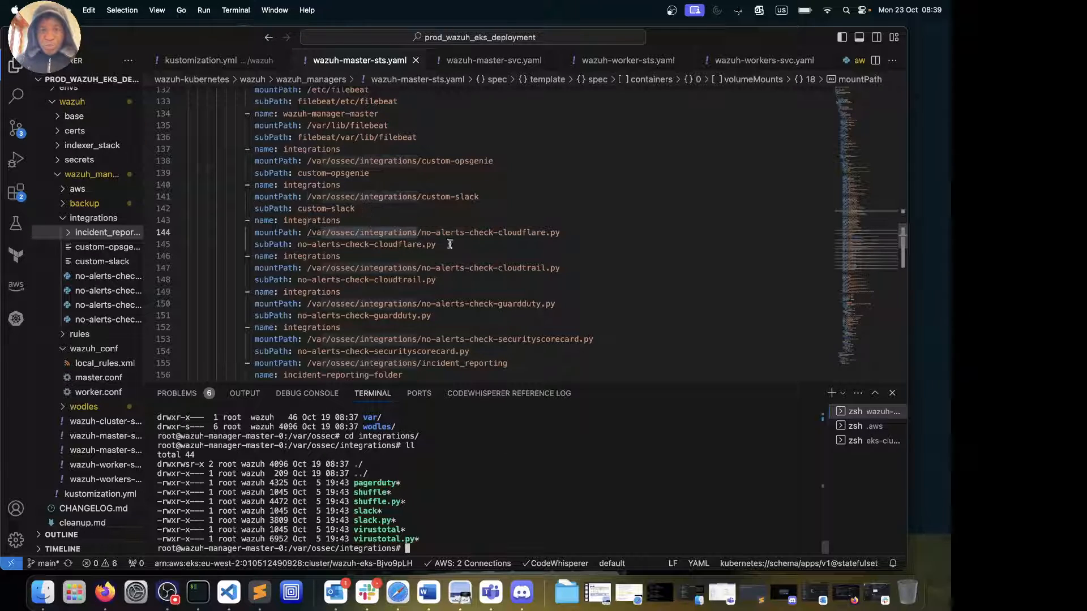
Select the cloudtrail, guardduty and securityscorecard check names and incident_reporting path, then highlight credentials
double_click(445, 279)
double_click(444, 315)
scroll(443, 315, down, 3)
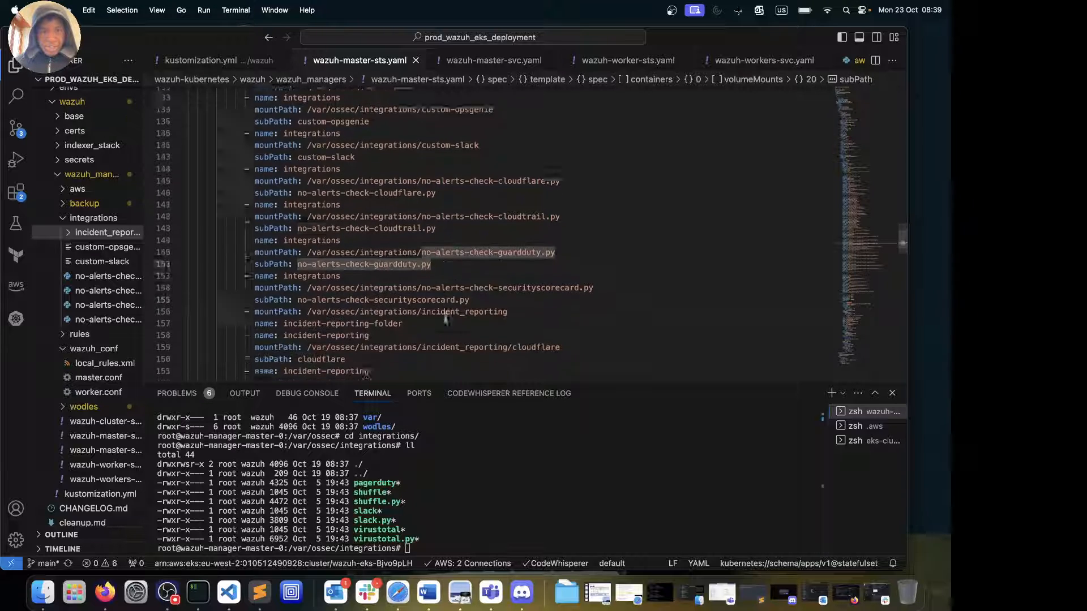
click(446, 243)
double_click(446, 240)
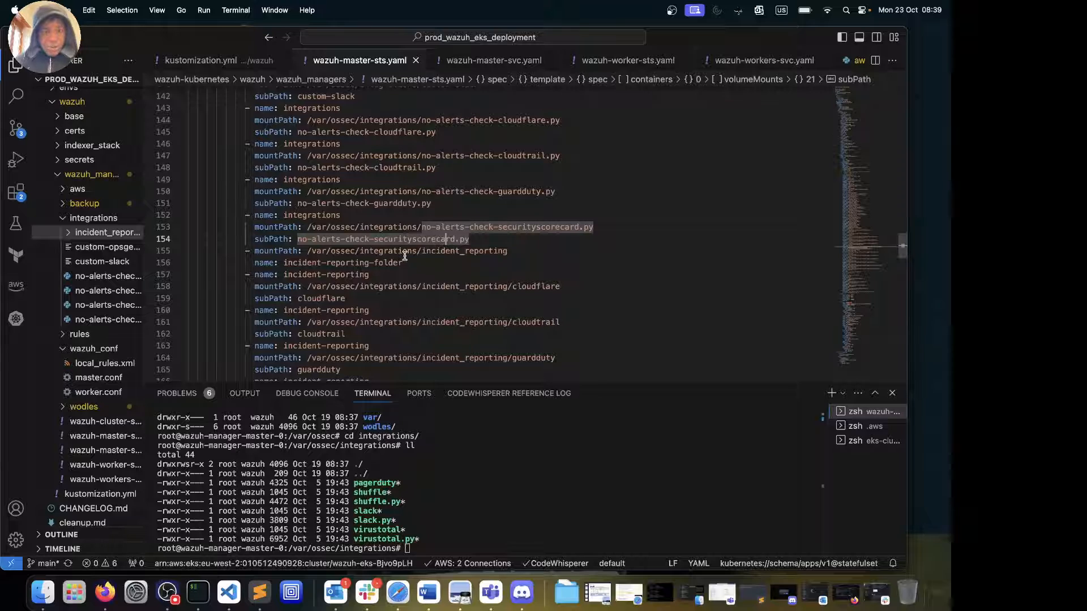
double_click(424, 253)
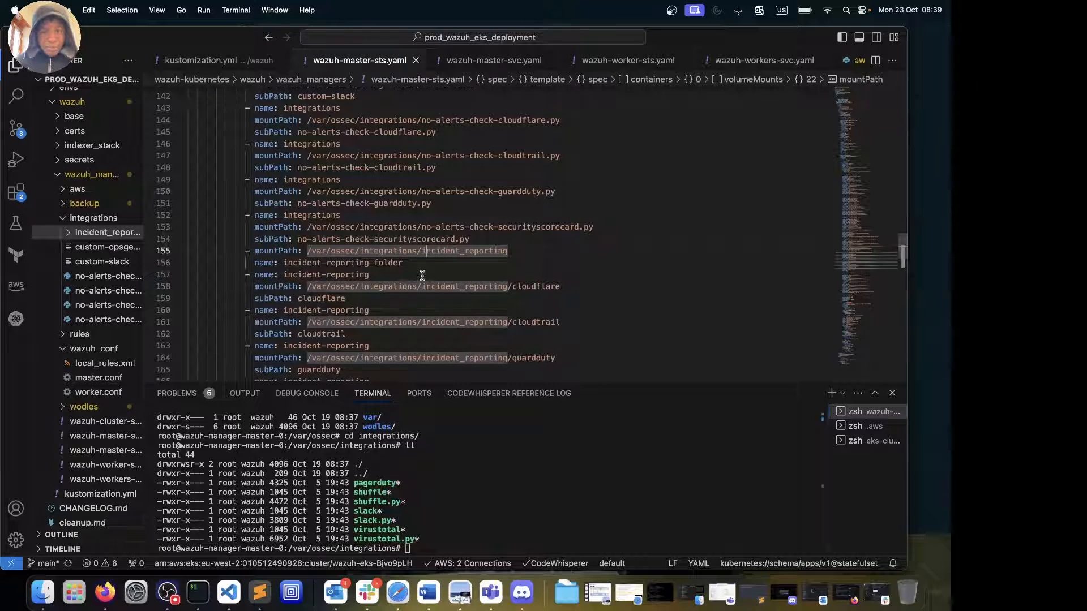
scroll(436, 305, down, 3)
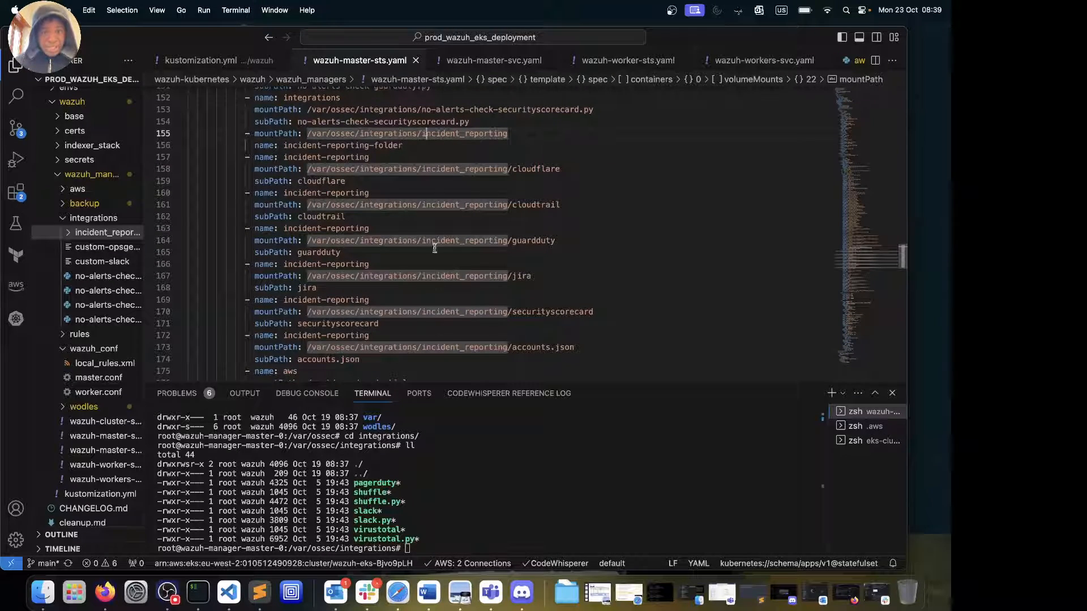
scroll(413, 312, down, 3)
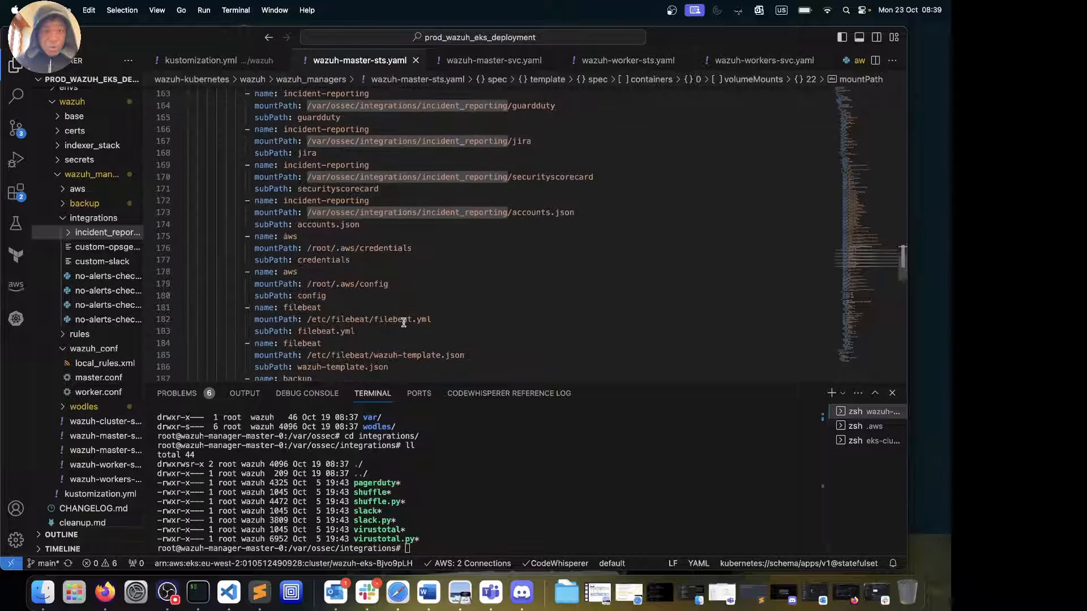
scroll(403, 323, up, 5)
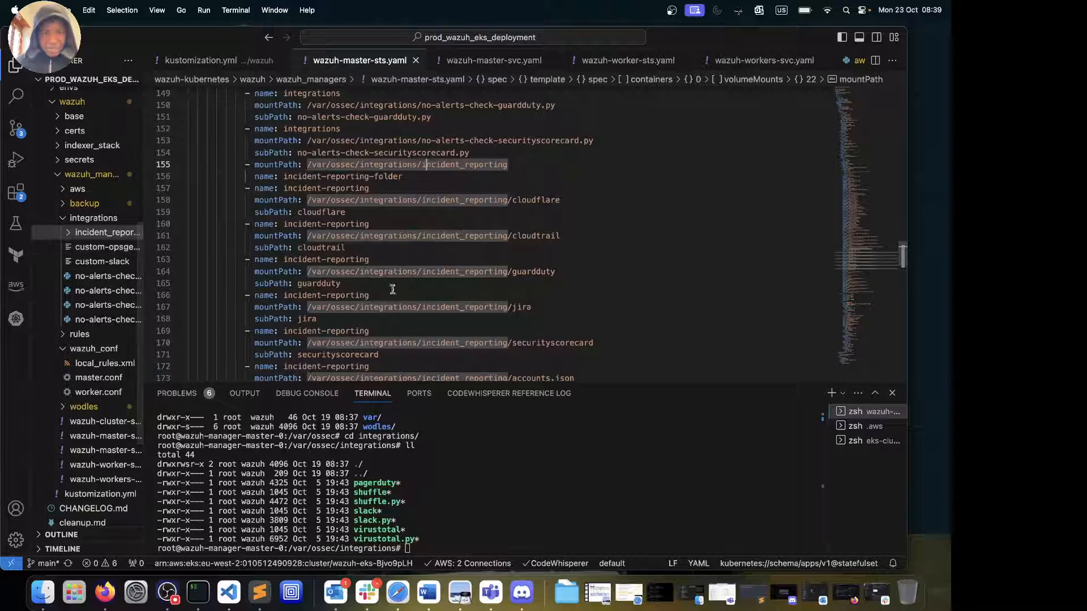
scroll(396, 292, down, 6)
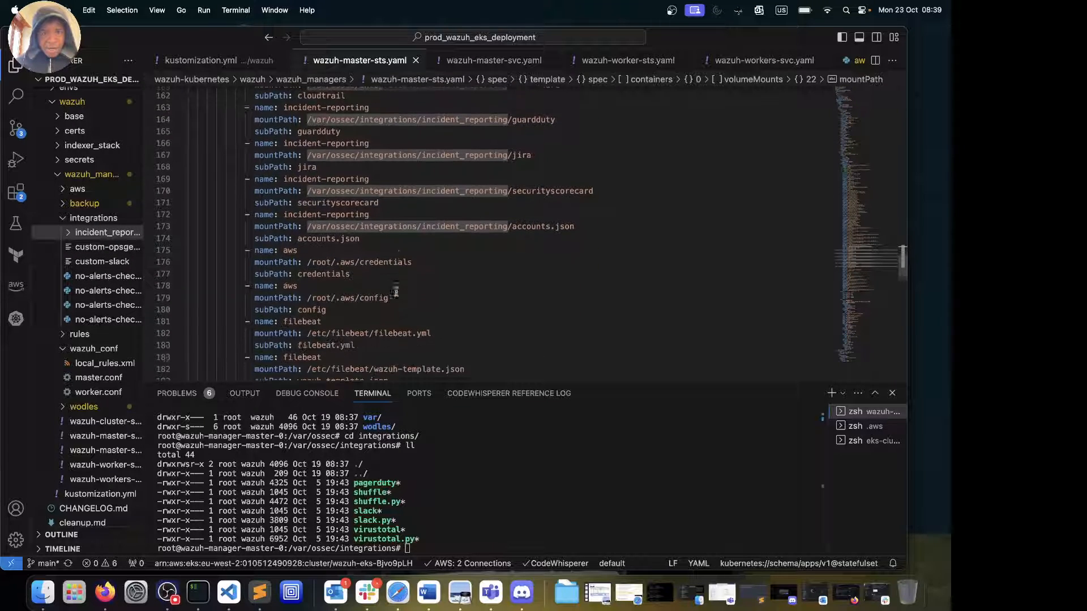
click(357, 214)
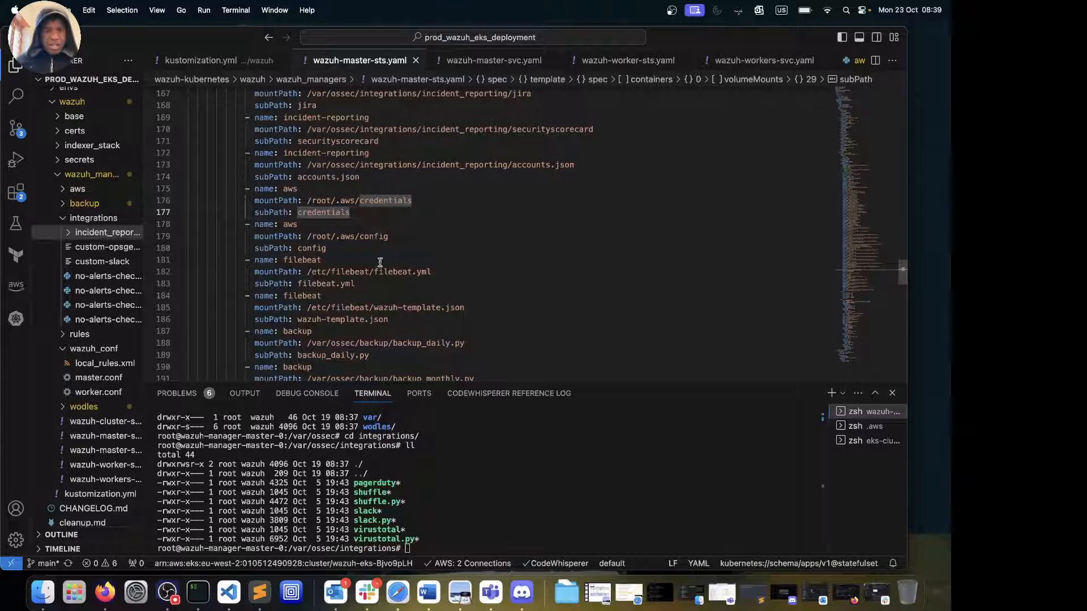
click(365, 246)
scroll(366, 242, down, 3)
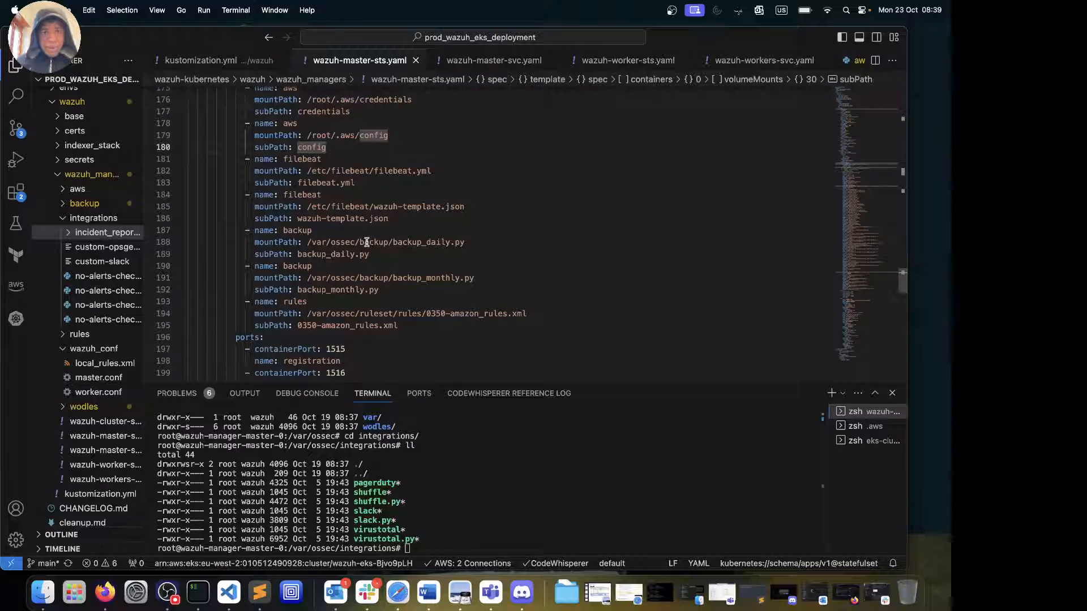
click(393, 254)
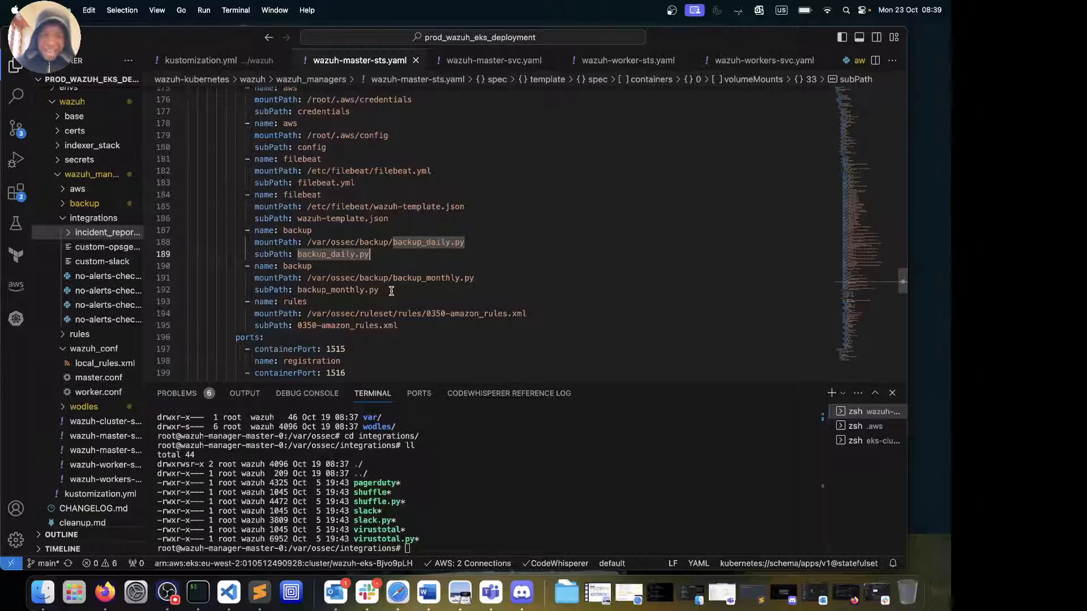
scroll(391, 291, down, 8)
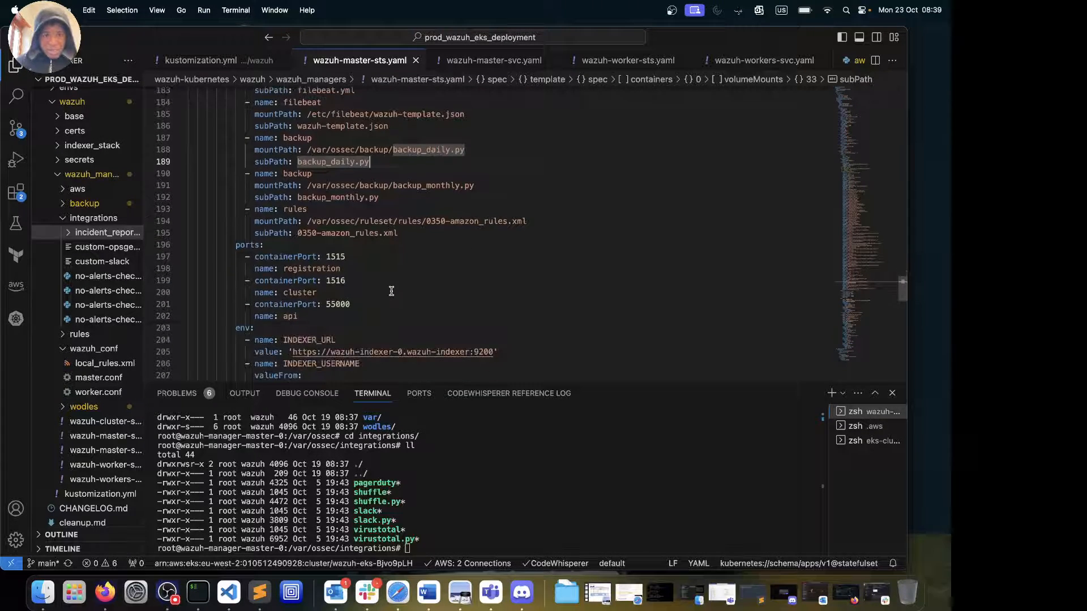
scroll(391, 291, down, 9)
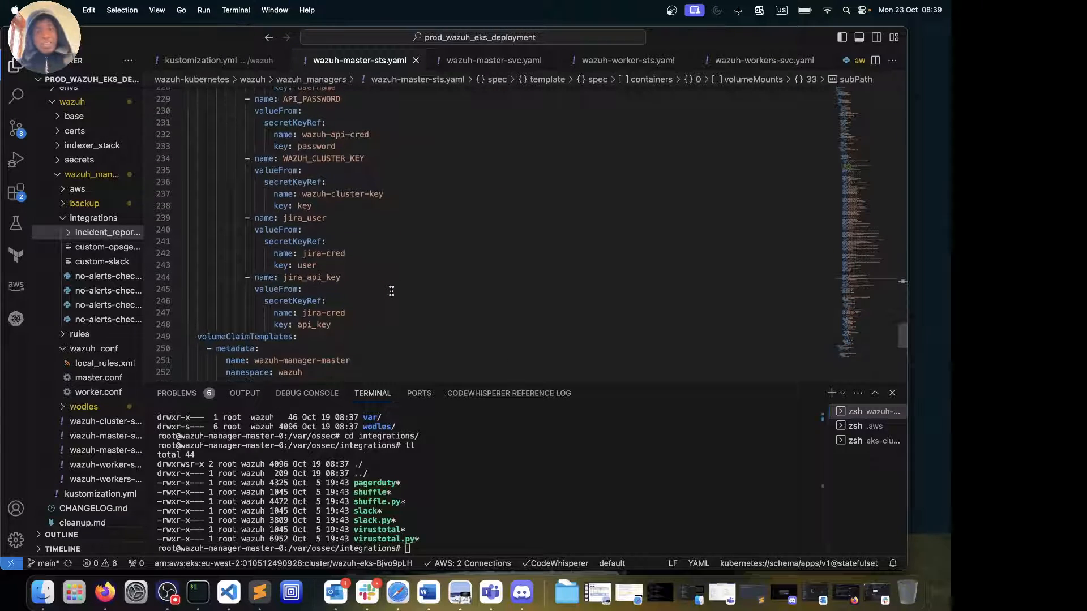
scroll(391, 291, up, 3)
scroll(391, 291, up, 3)
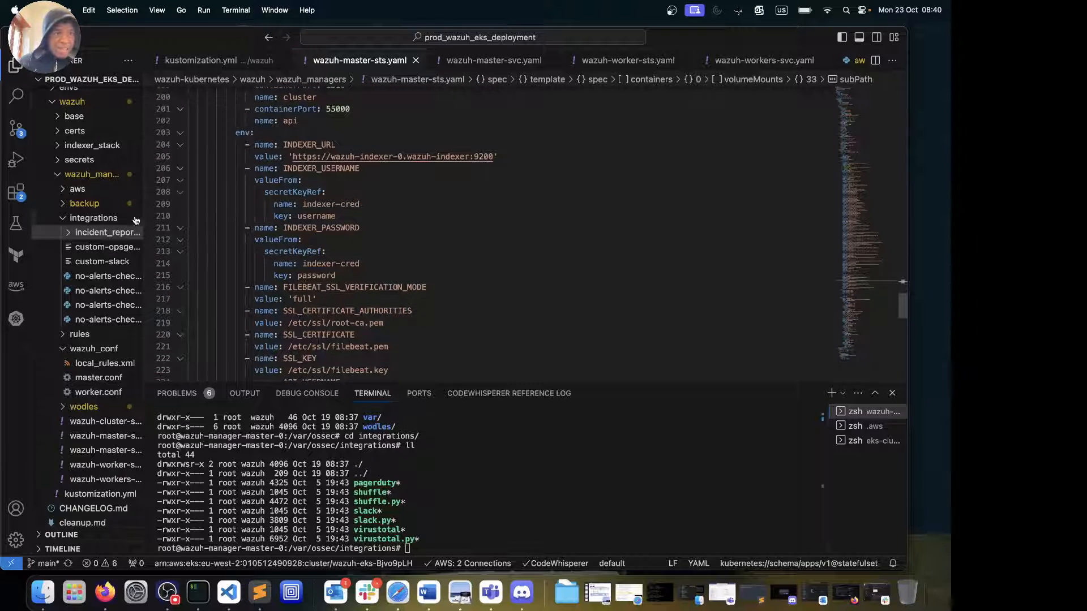
scroll(368, 312, up, 4)
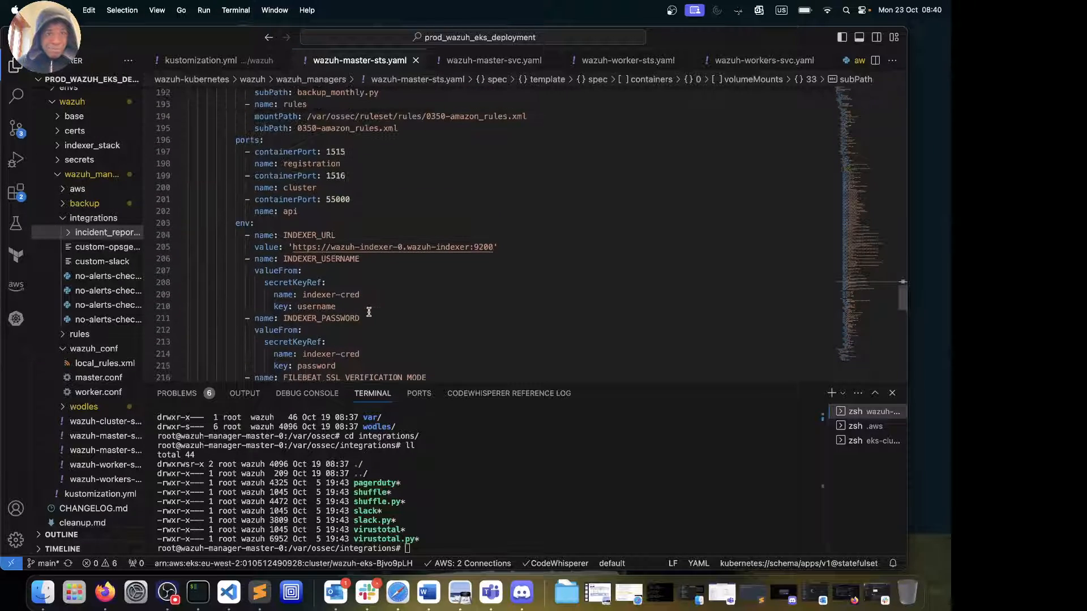
scroll(369, 312, down, 13)
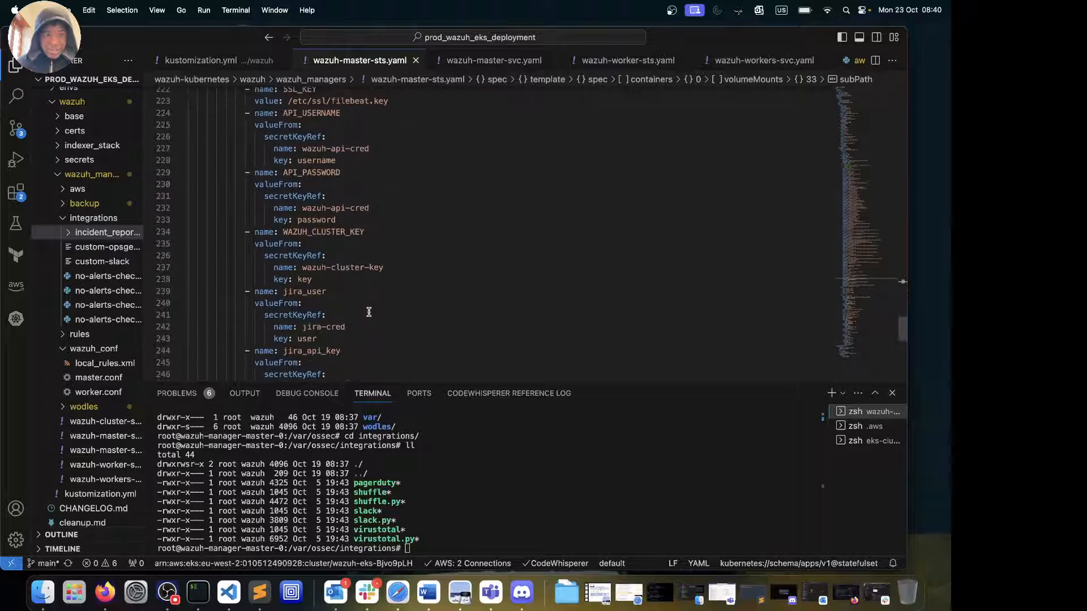
scroll(368, 311, up, 3)
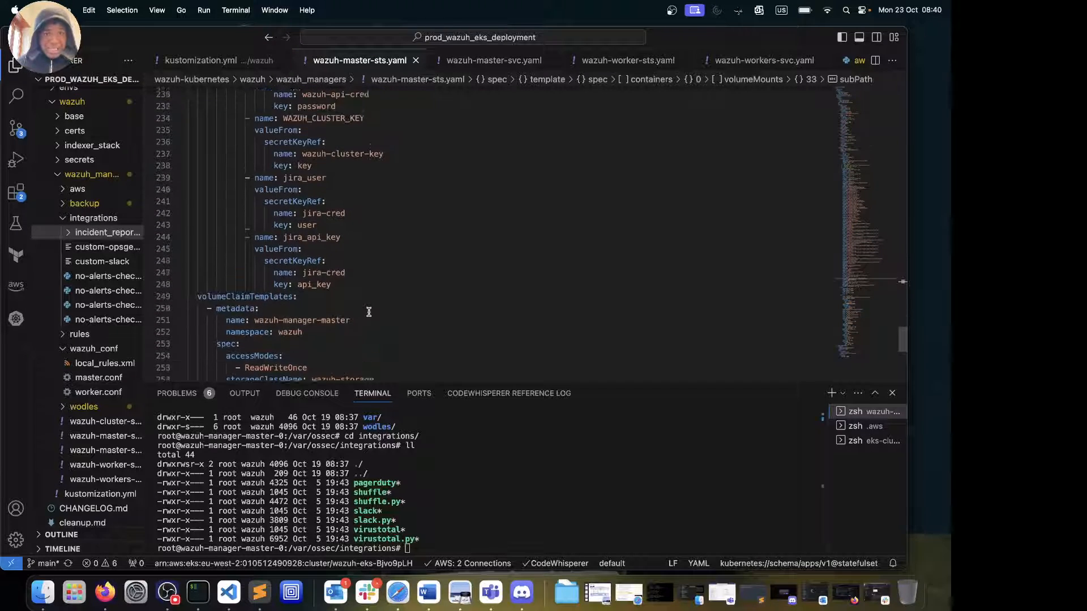
scroll(369, 312, down, 2)
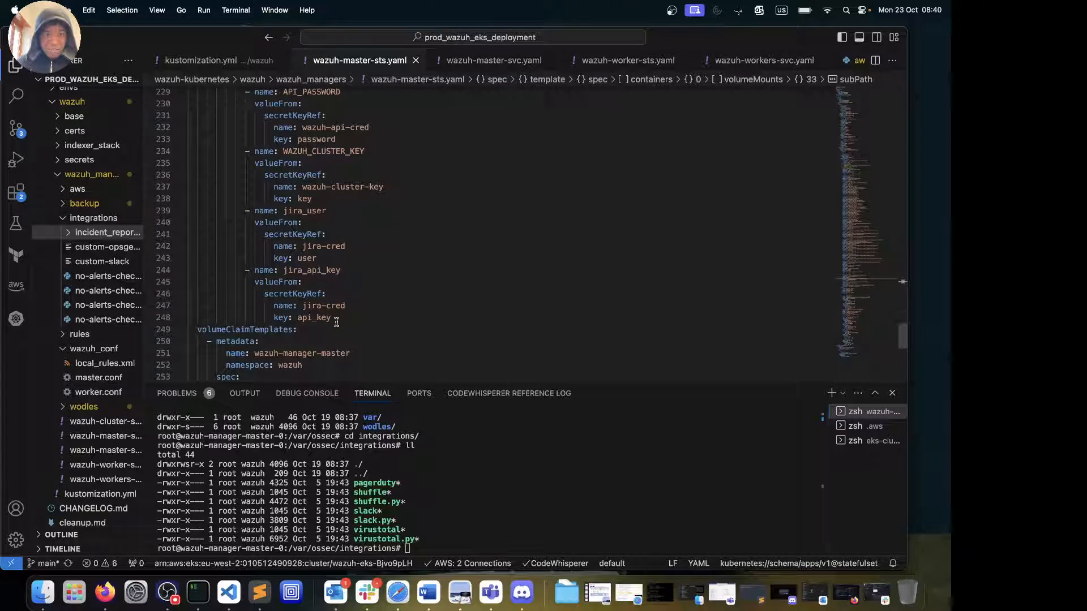
click(340, 318)
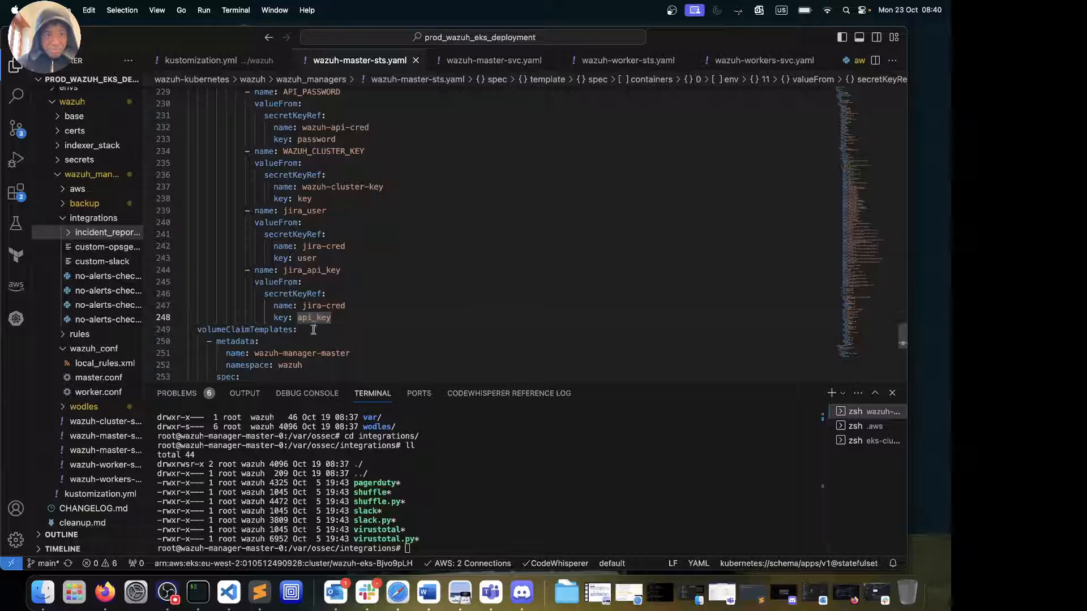
scroll(301, 289, up, 2)
scroll(303, 287, up, 10)
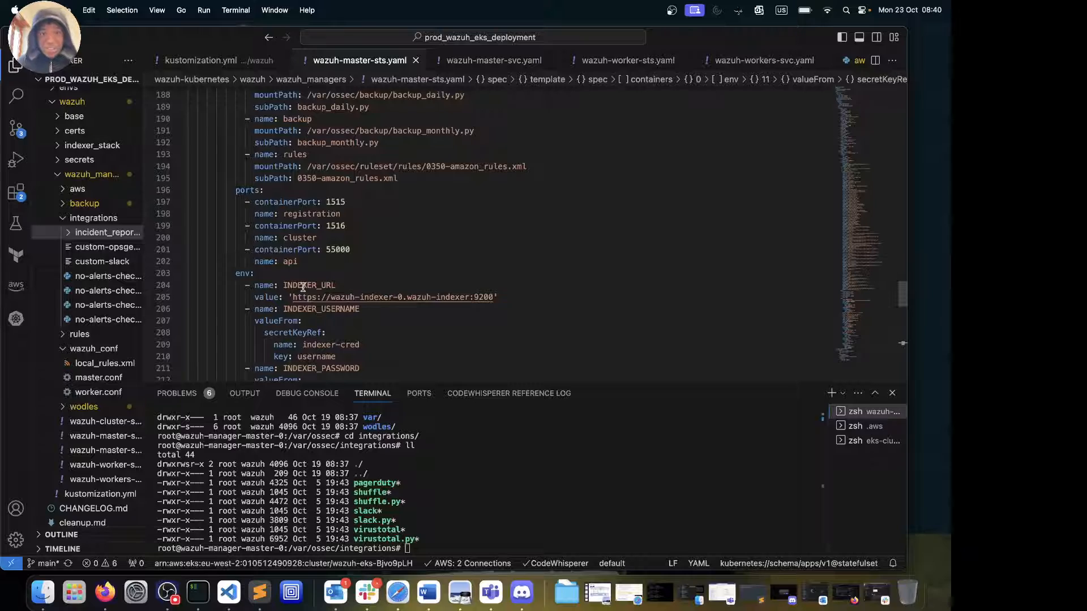
scroll(303, 287, down, 2)
scroll(303, 287, down, 2)
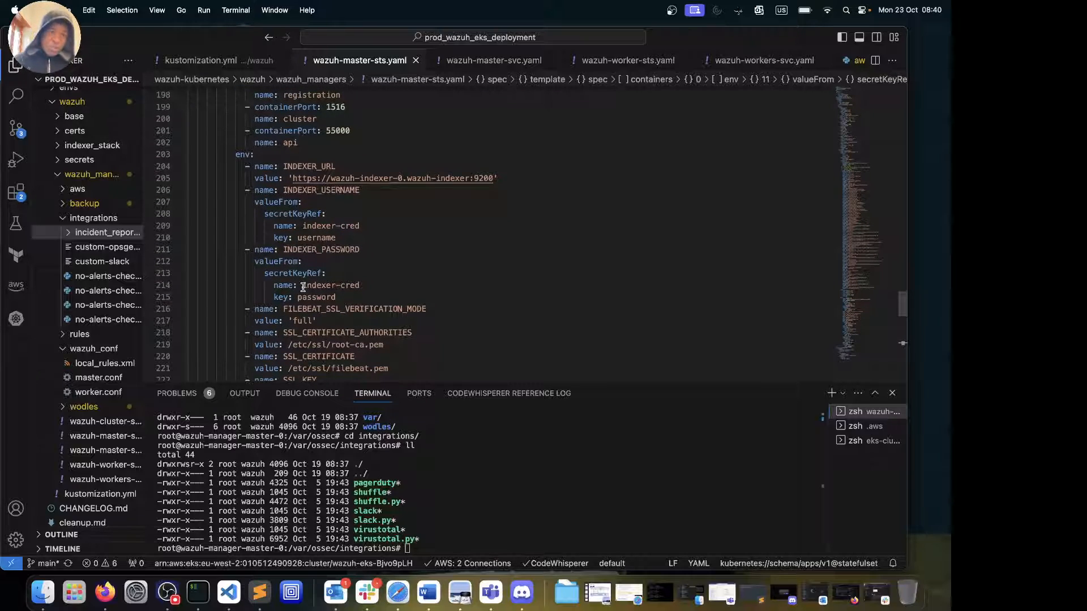
scroll(303, 287, down, 4)
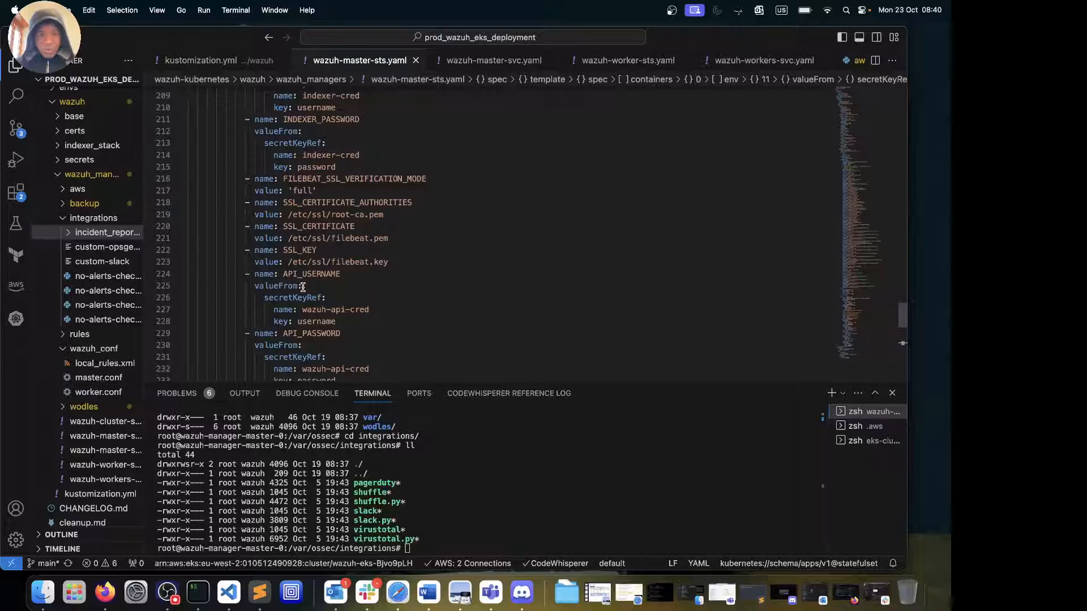
scroll(303, 287, down, 4)
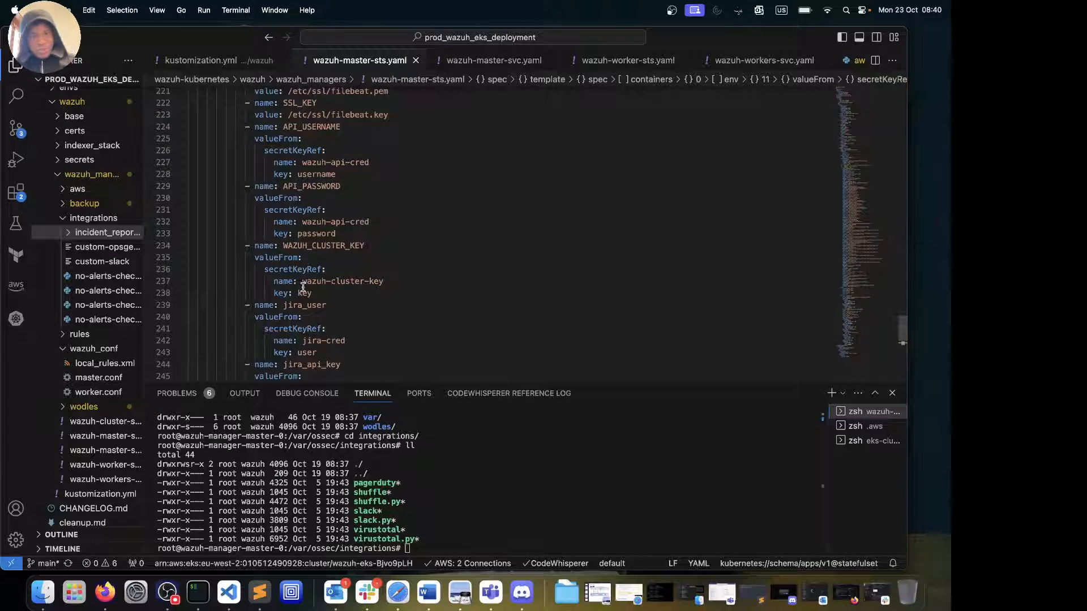
scroll(303, 287, down, 3)
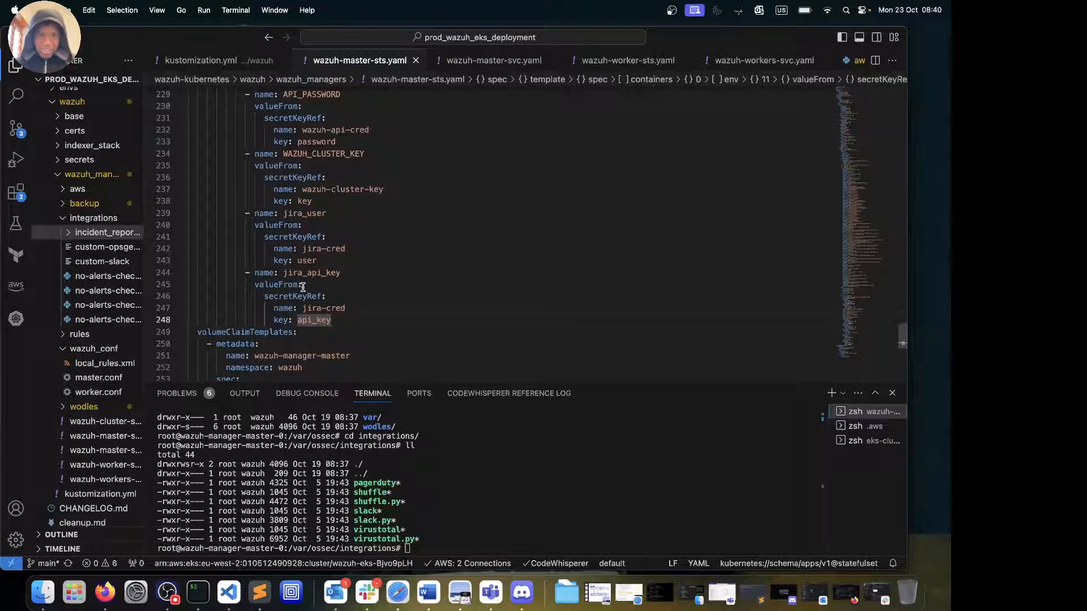
scroll(303, 287, down, 4)
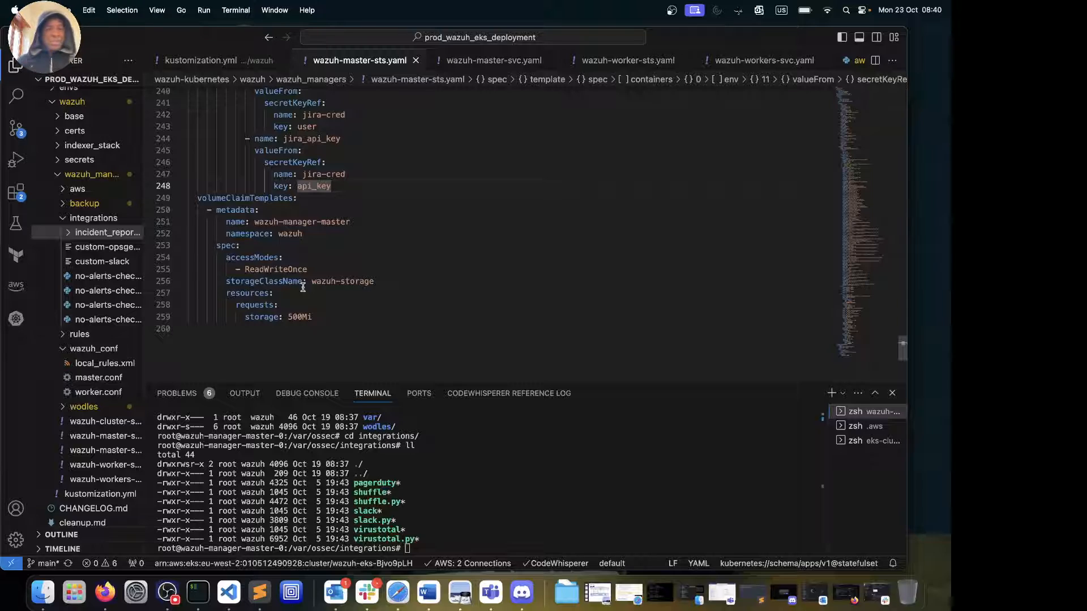
mouse_move(354, 284)
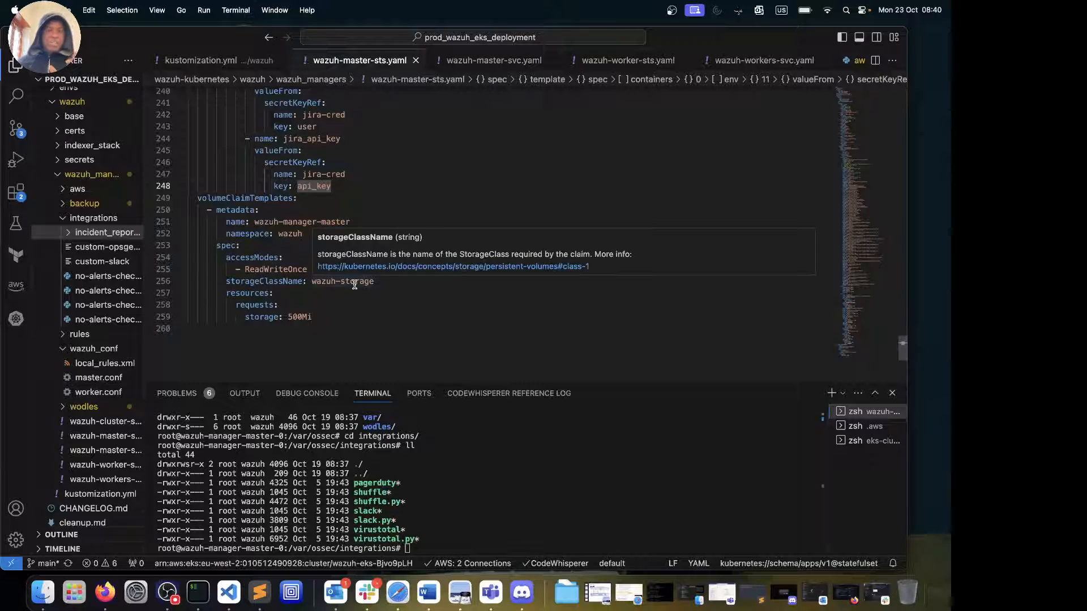
Open wazuh-master-svc.yaml, wazuh-worker-sts.yaml, wazuh-workers-svc.yaml and finally kustomization.yml
click(107, 452)
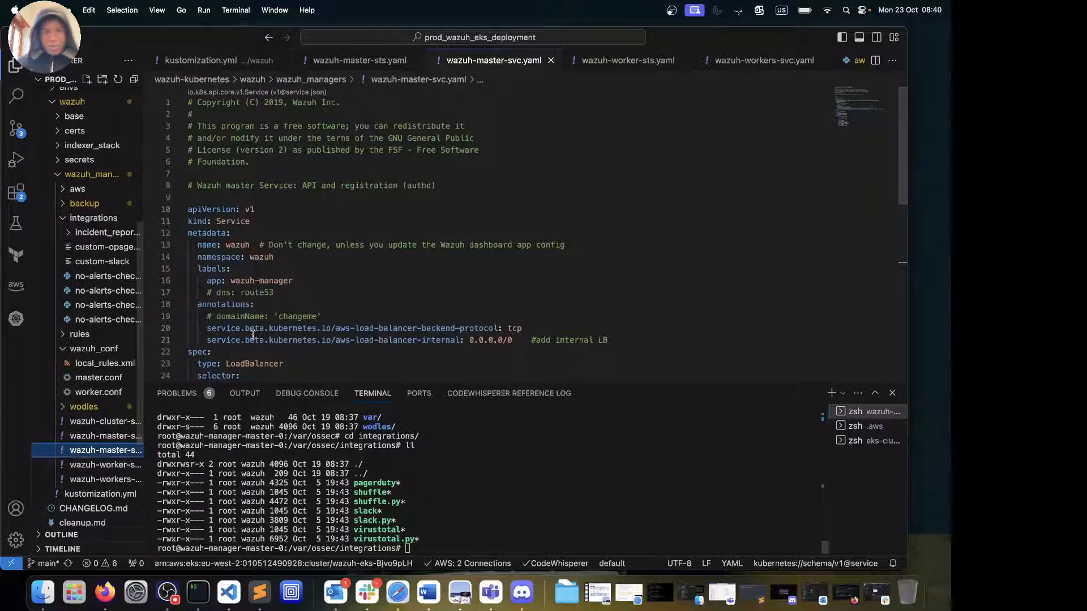
scroll(260, 328, down, 5)
scroll(243, 306, up, 3)
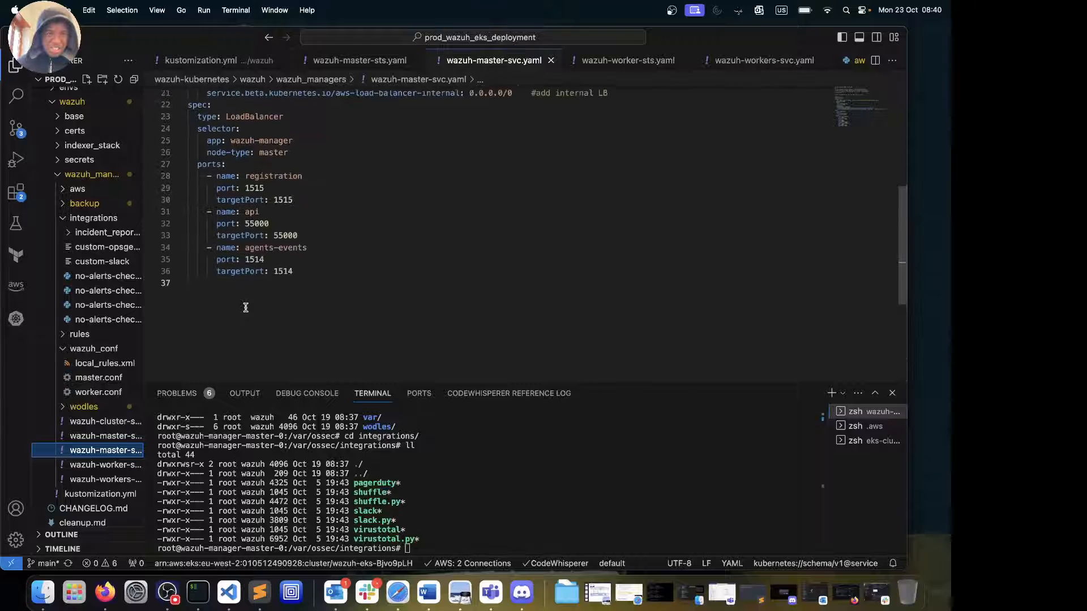
scroll(232, 314, down, 3)
click(105, 463)
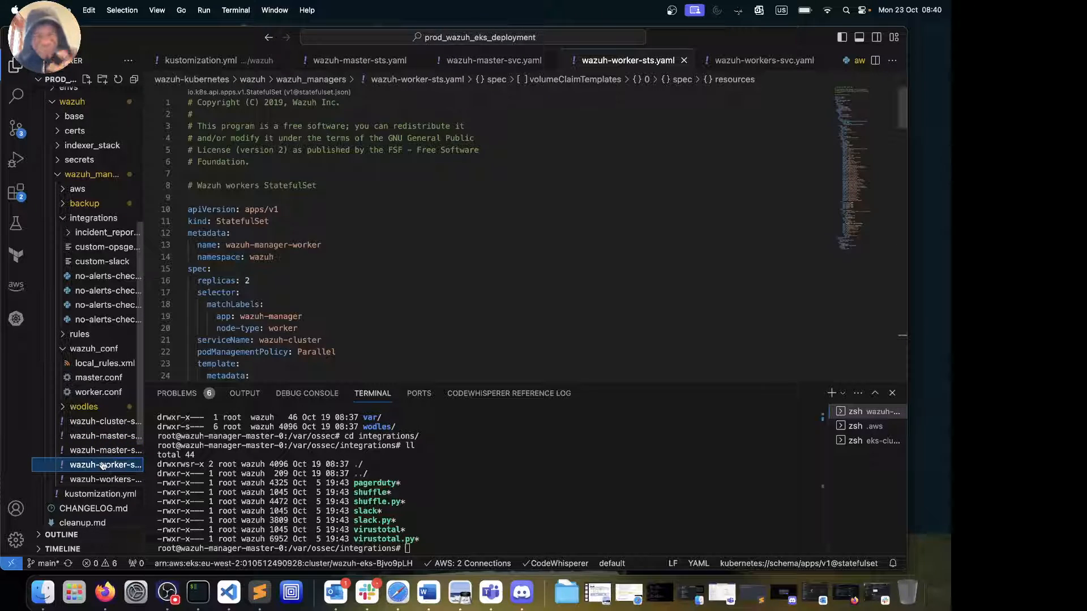
scroll(266, 232, down, 10)
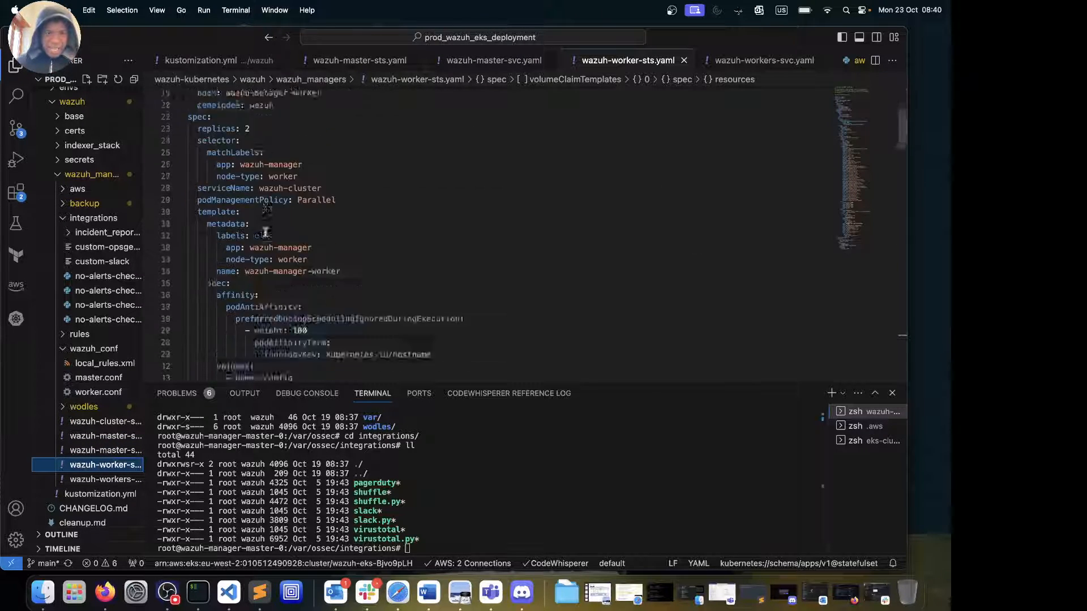
scroll(265, 232, down, 20)
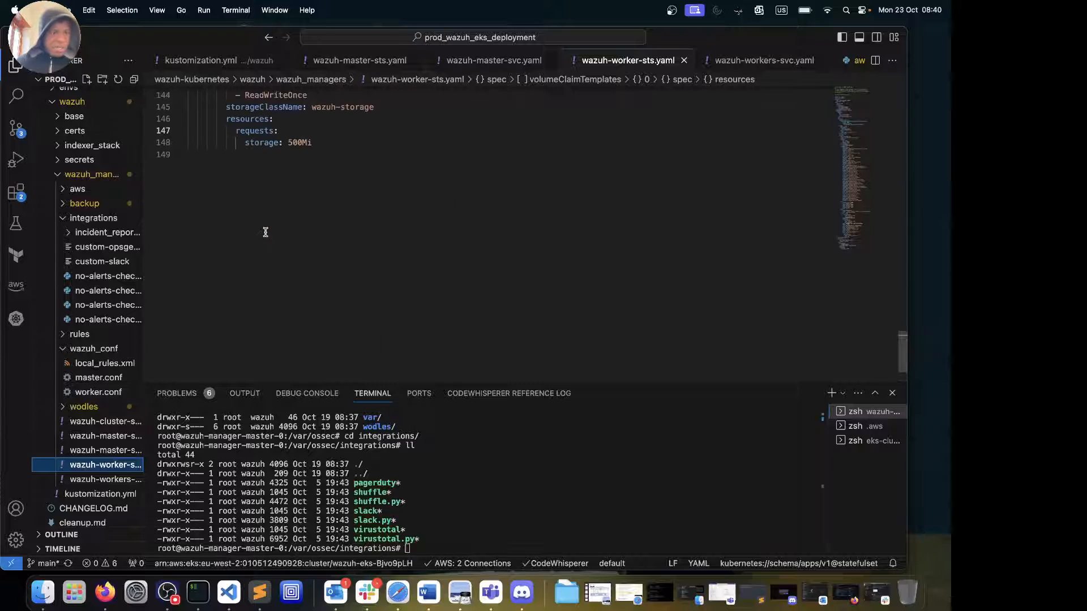
click(88, 479)
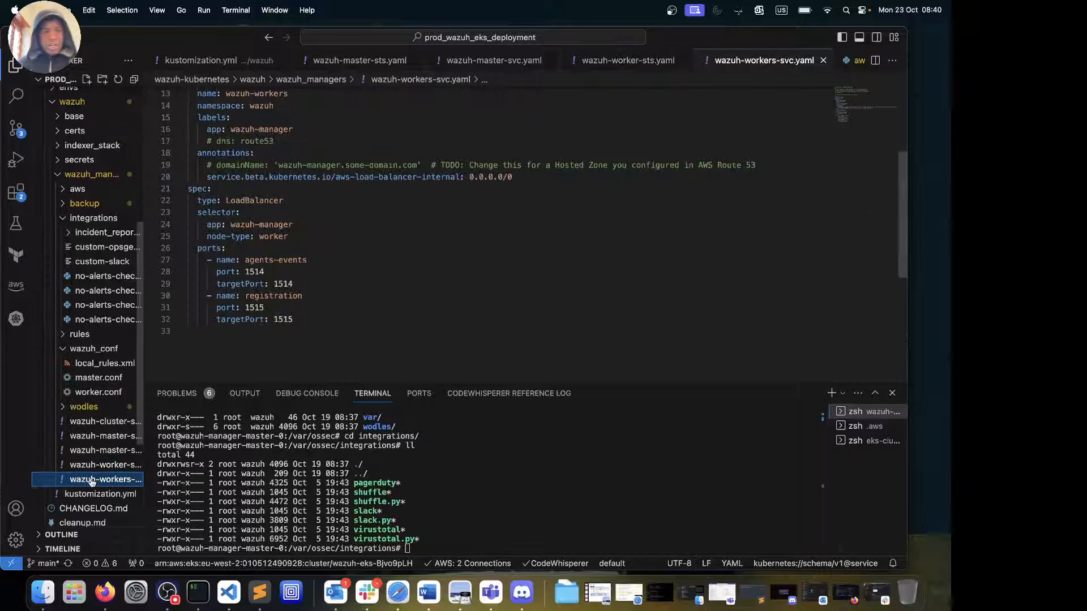
click(96, 495)
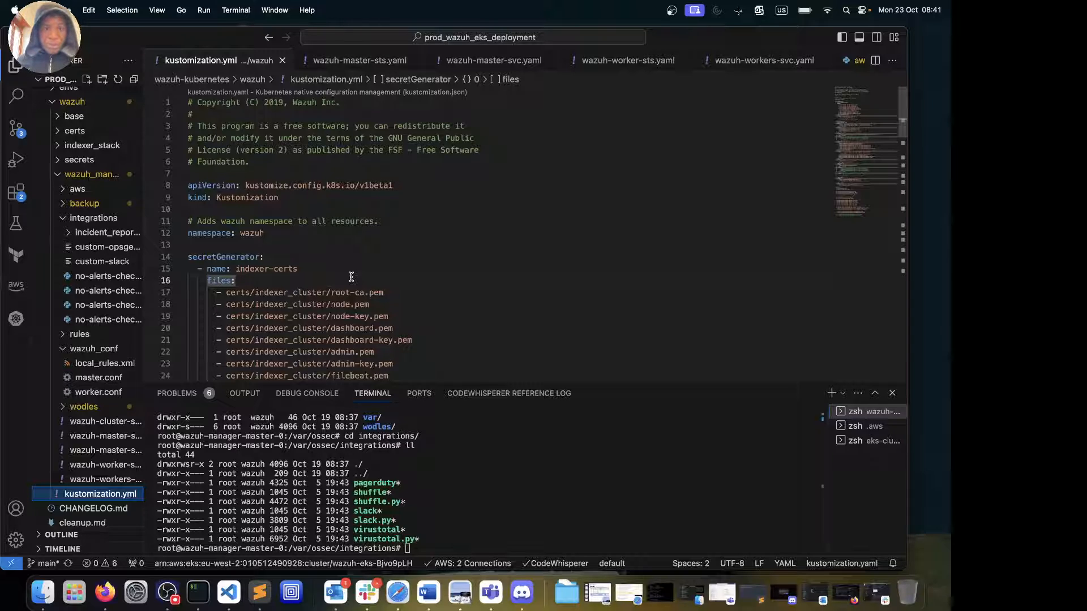
scroll(351, 276, down, 5)
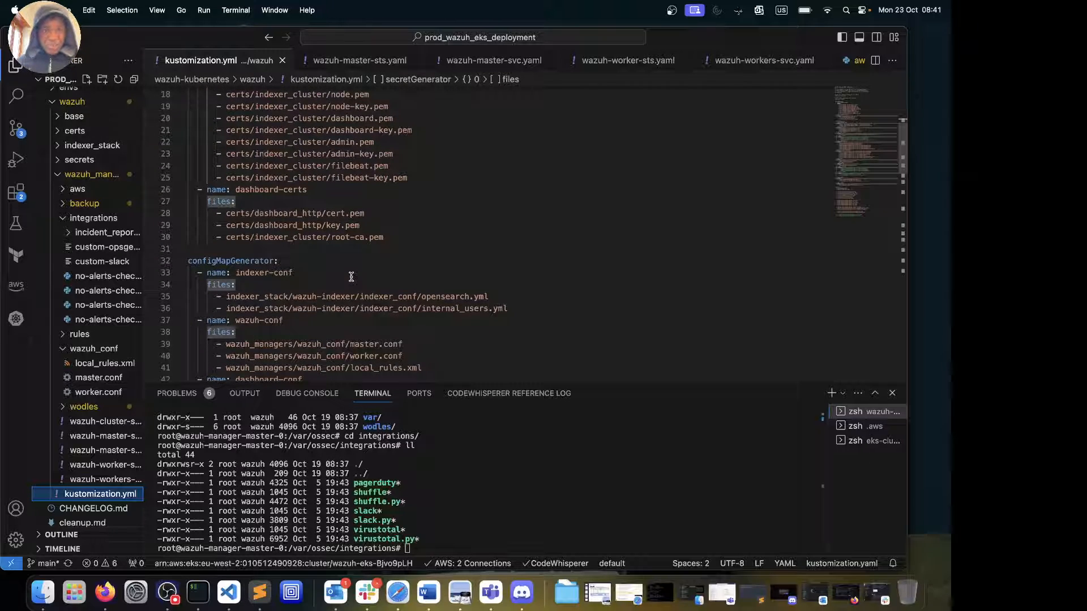
scroll(351, 276, down, 5)
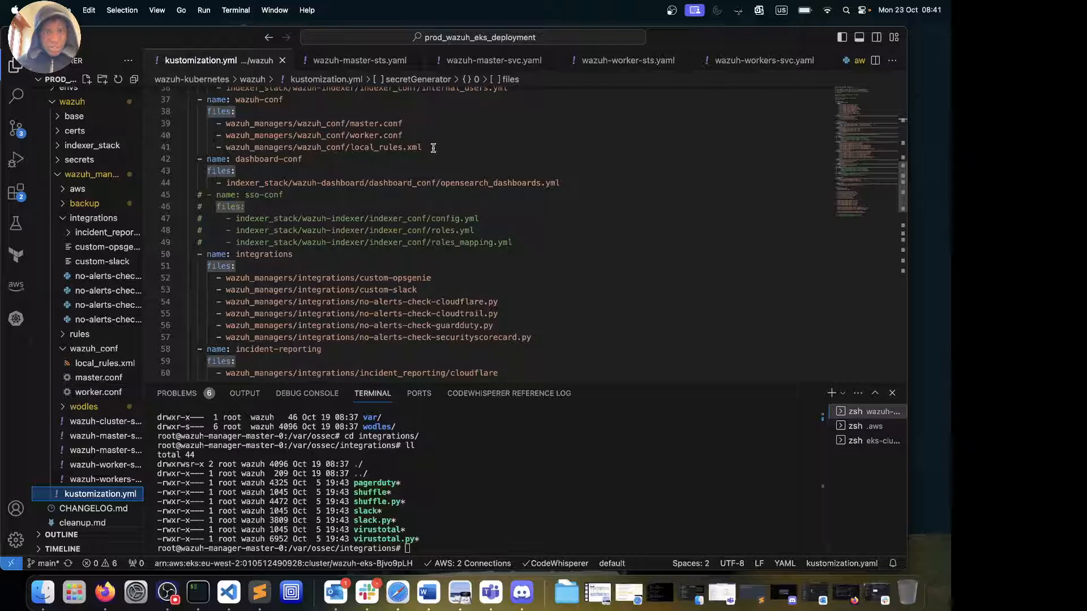
drag(423, 147, 207, 149)
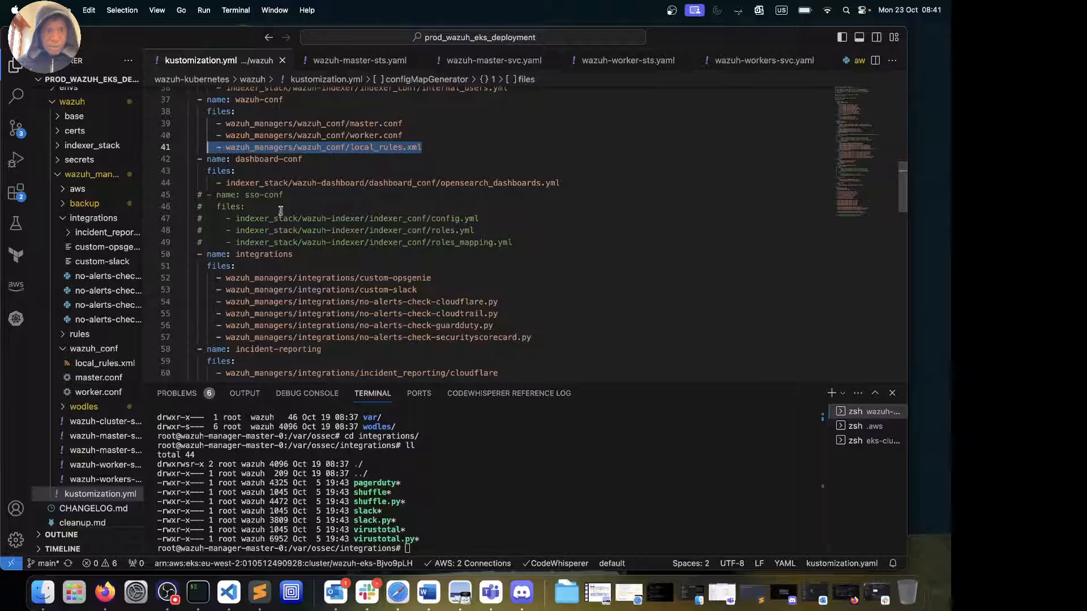
drag(284, 195, 207, 195)
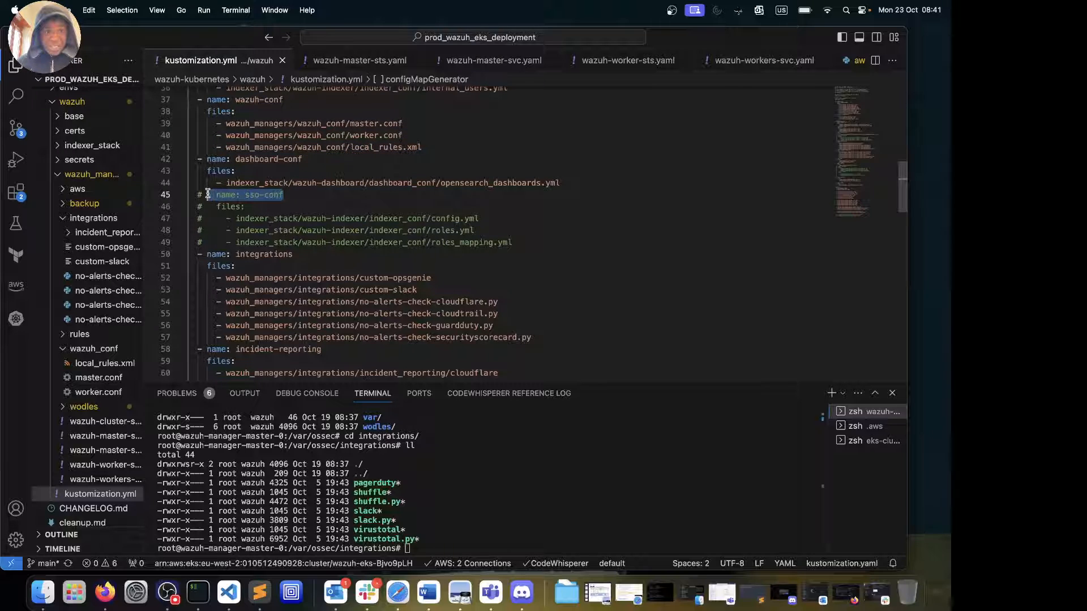
click(523, 242)
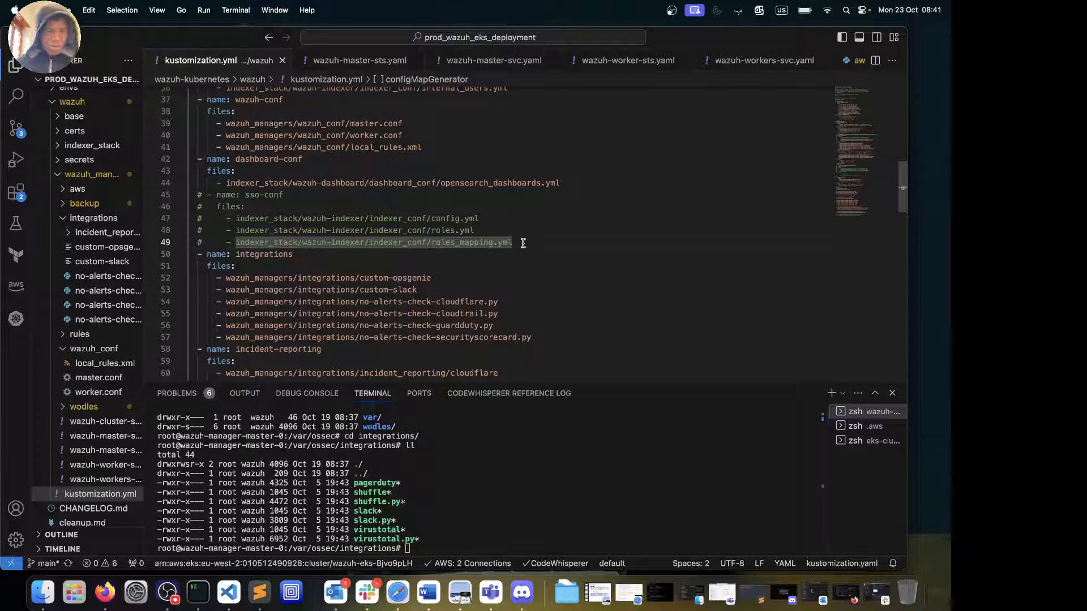
scroll(523, 242, down, 3)
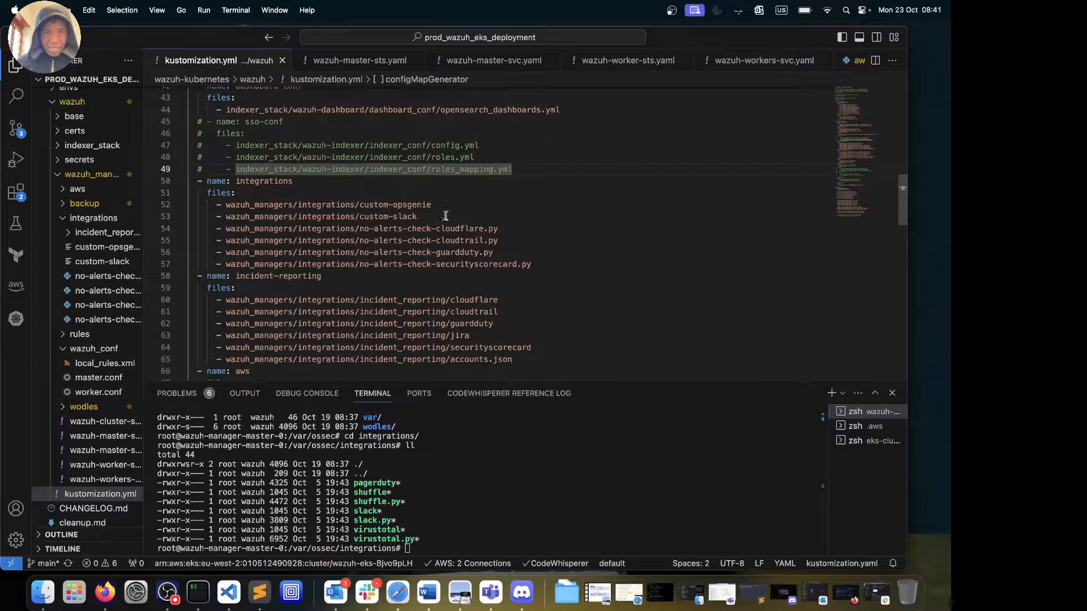
drag(293, 182, 202, 184)
scroll(202, 184, up, 10)
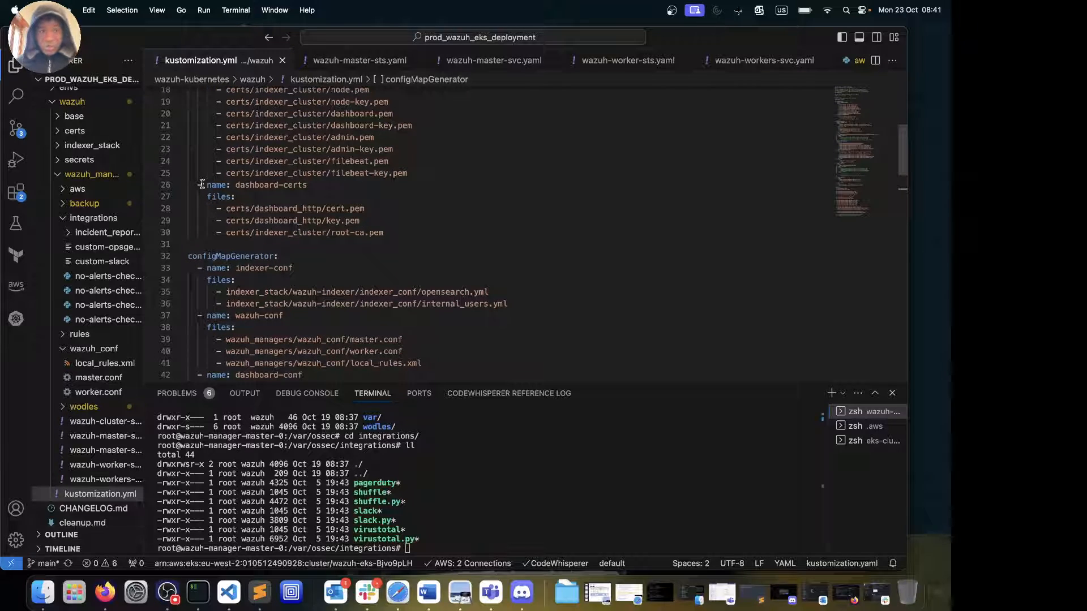
scroll(202, 184, up, 3)
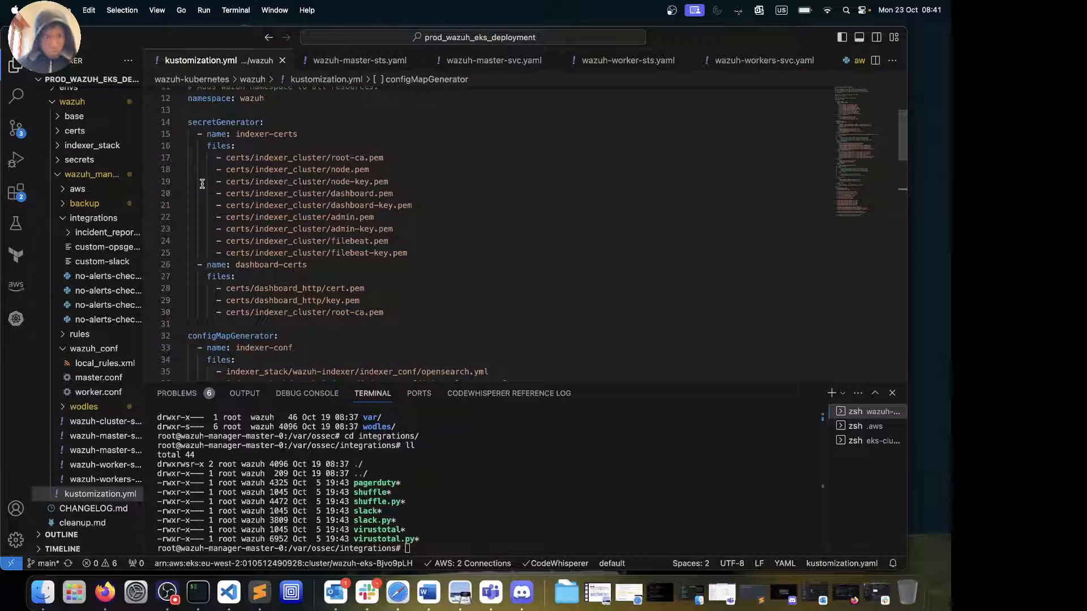
scroll(202, 184, down, 11)
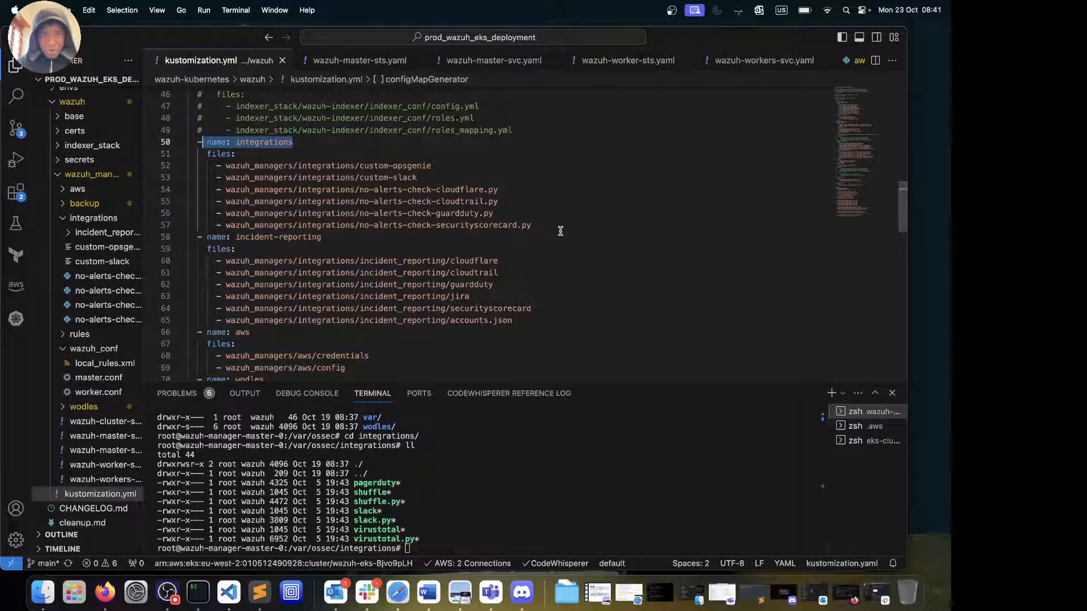
drag(560, 226, 240, 177)
scroll(488, 224, down, 2)
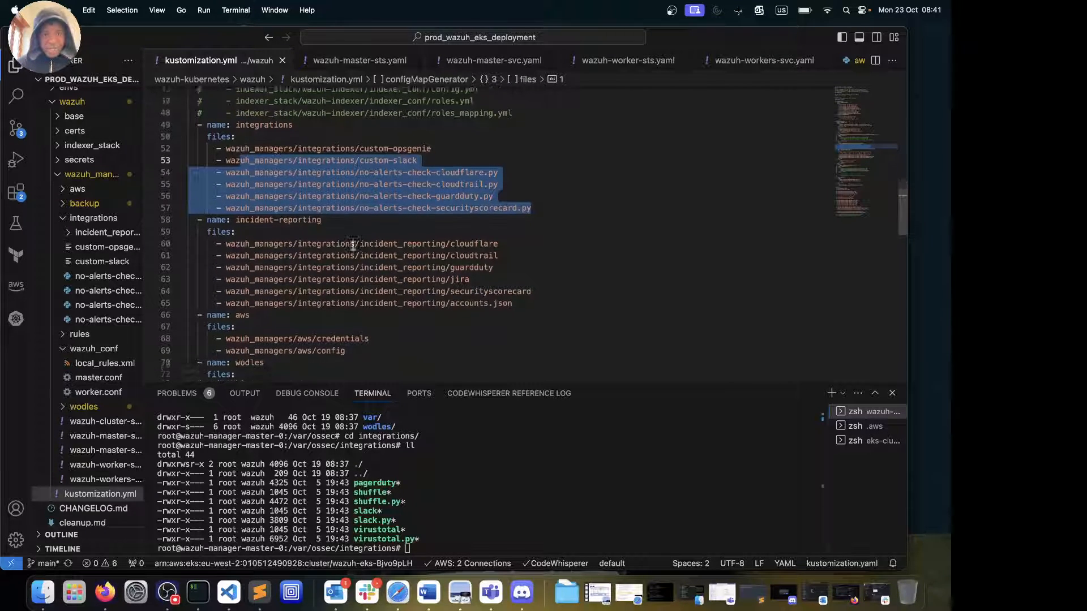
drag(516, 249, 291, 177)
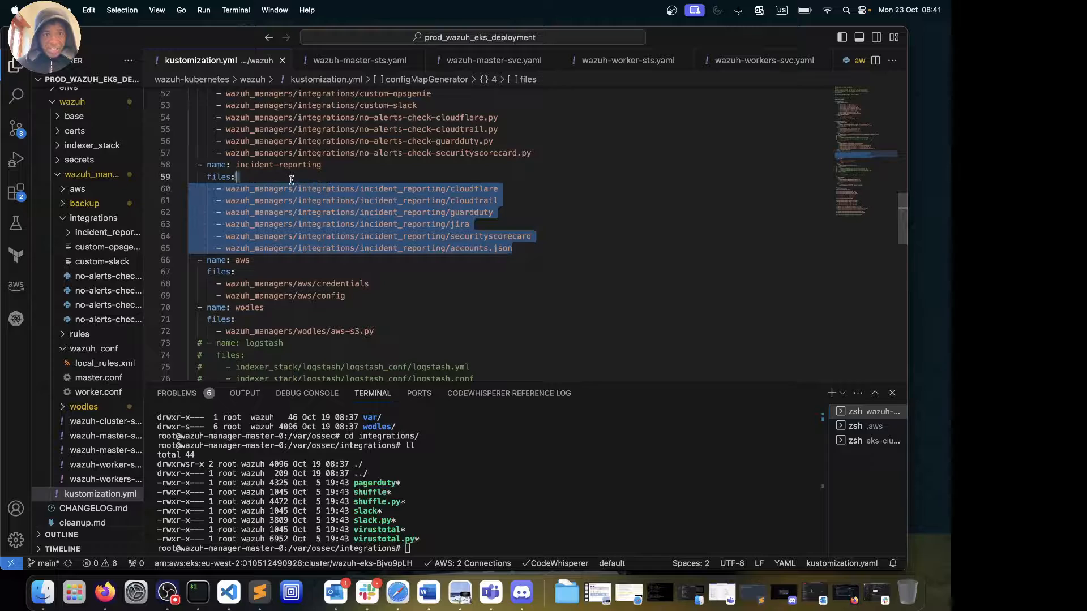
drag(357, 297, 204, 249)
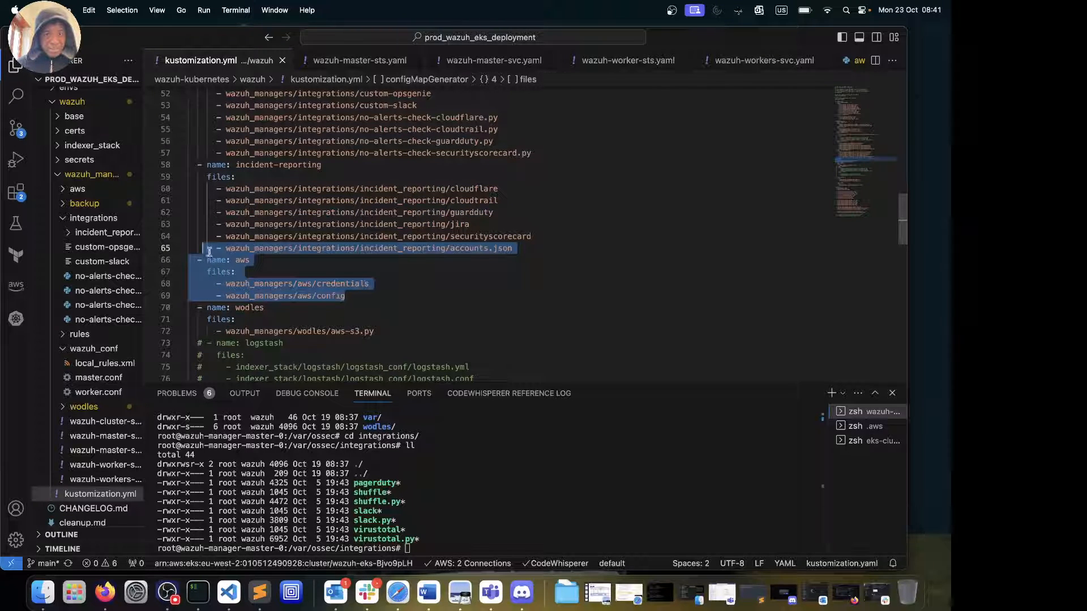
drag(380, 333, 299, 311)
scroll(299, 311, down, 5)
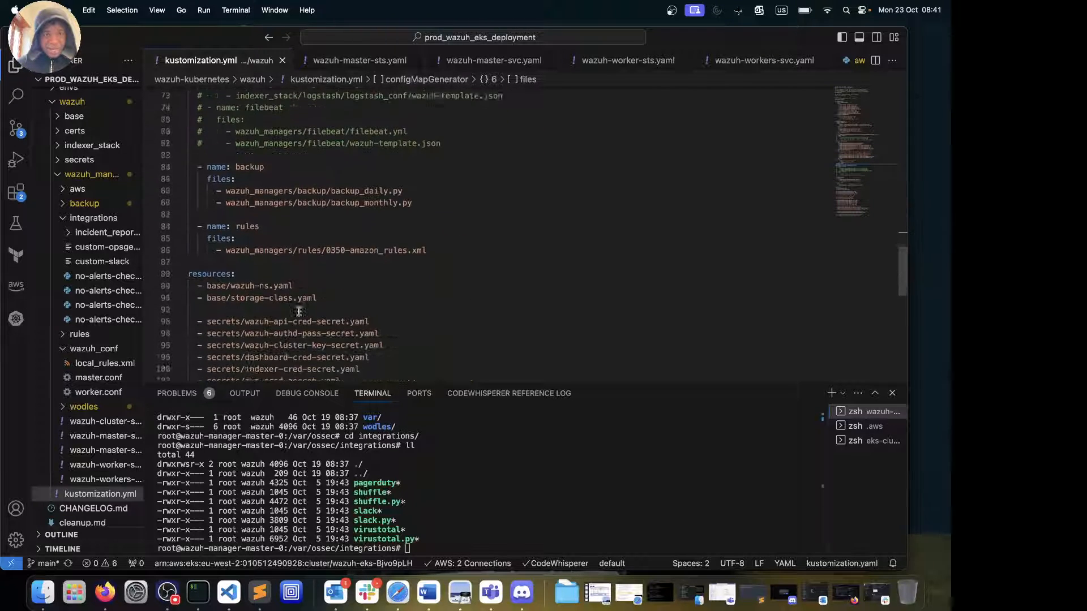
scroll(335, 255, down, 3)
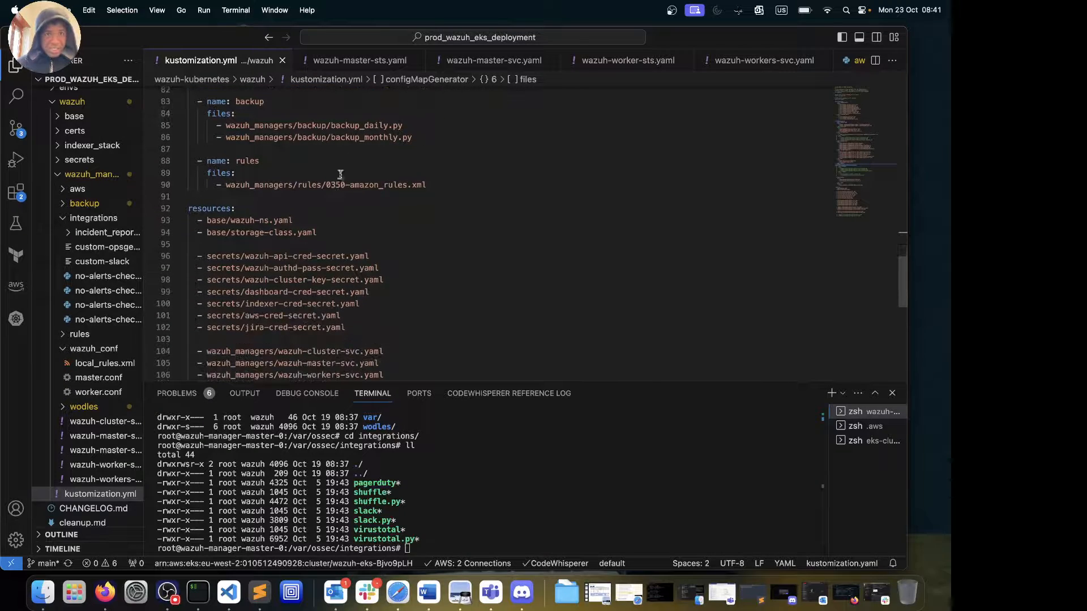
mouse_move(413, 138)
drag(413, 138, 221, 113)
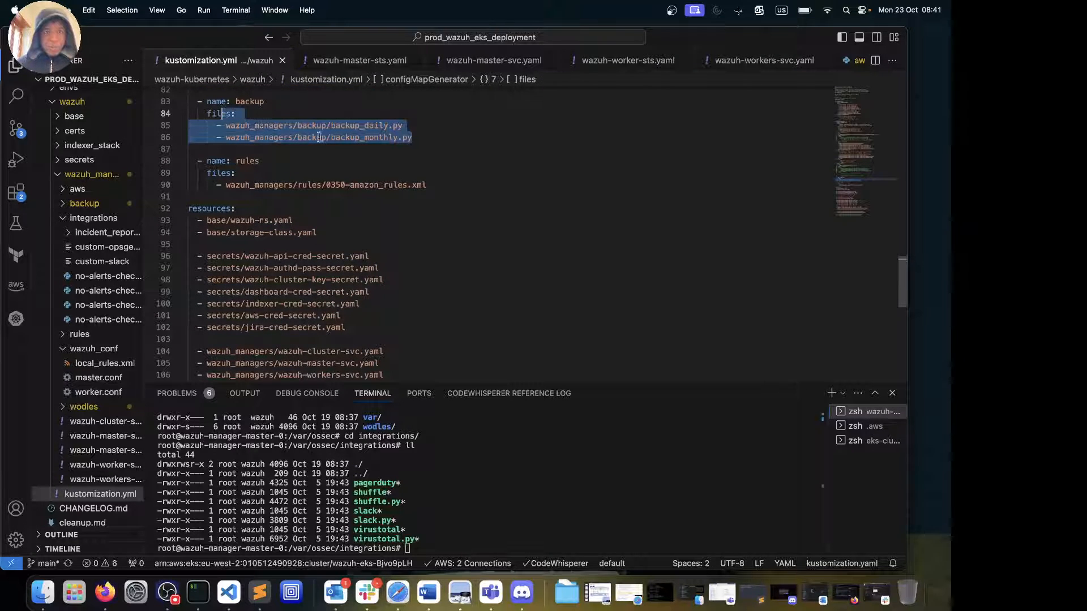
drag(445, 185, 188, 150)
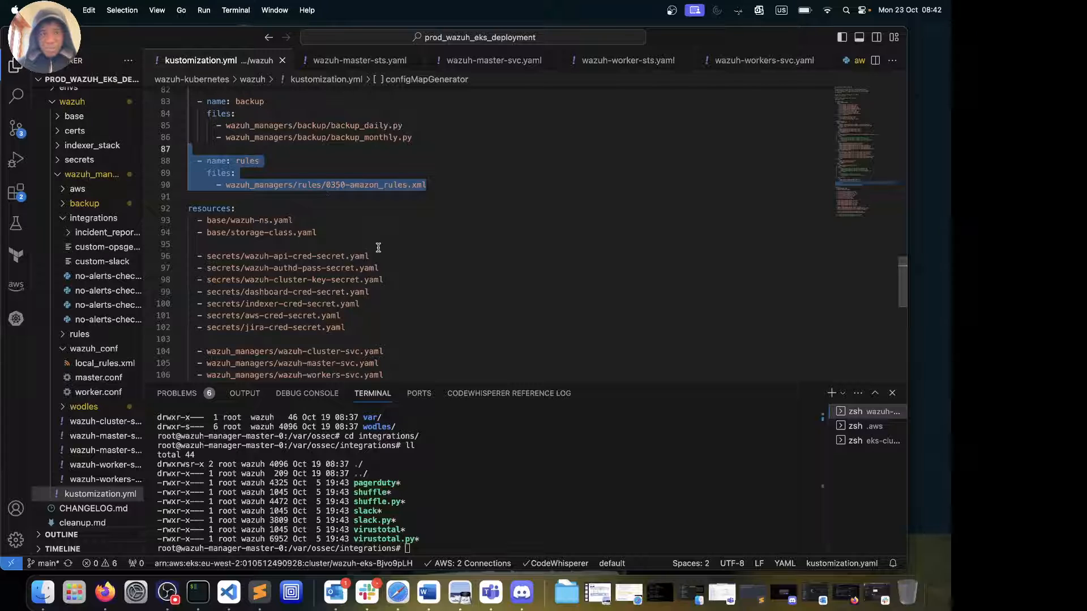
click(357, 328)
drag(356, 328, 179, 303)
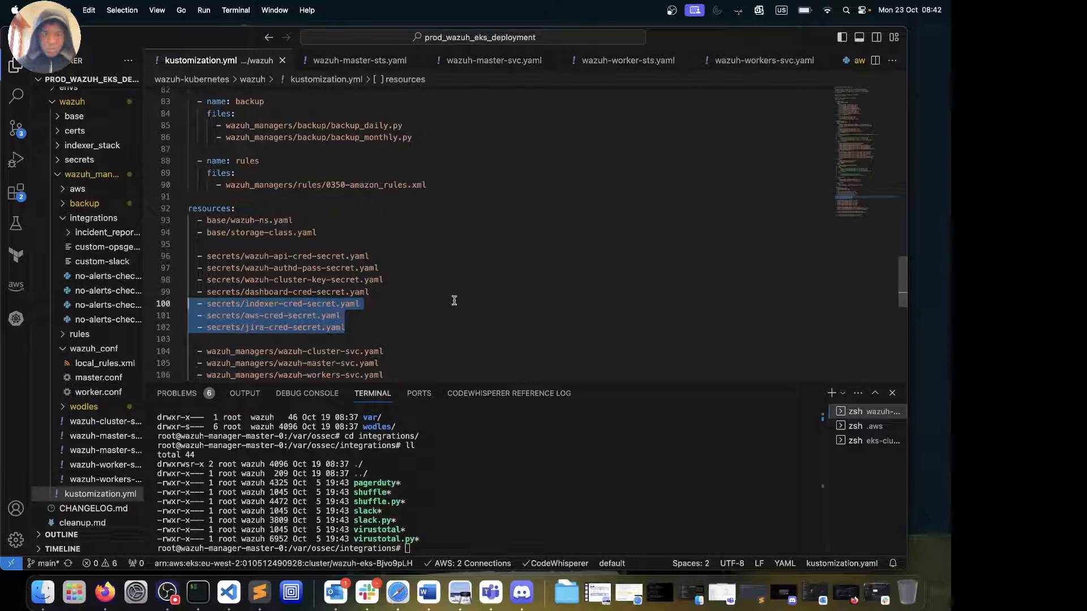
scroll(454, 300, down, 3)
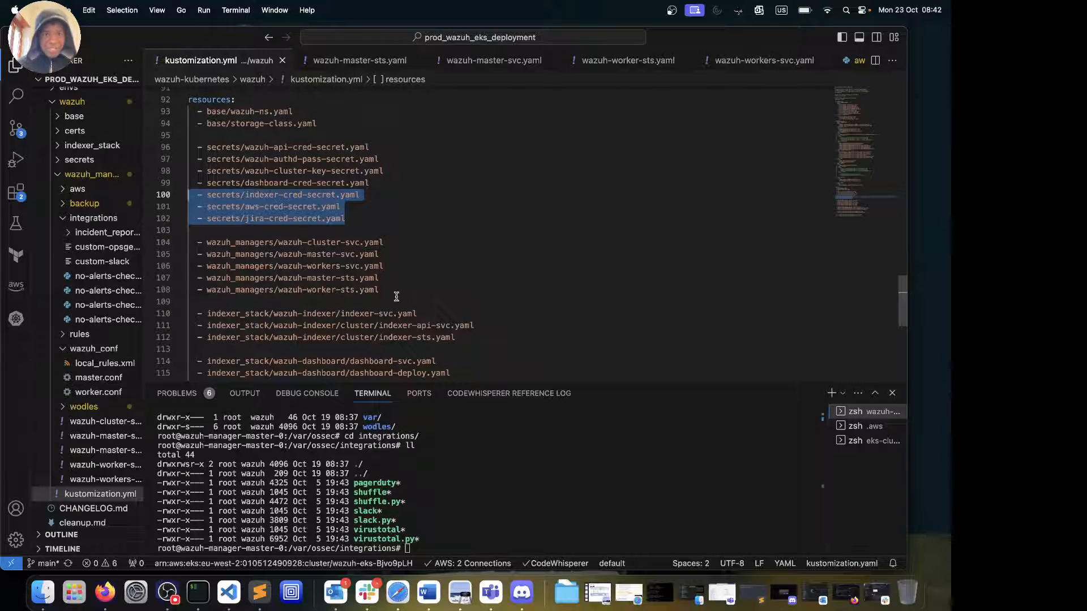
drag(387, 290, 236, 234)
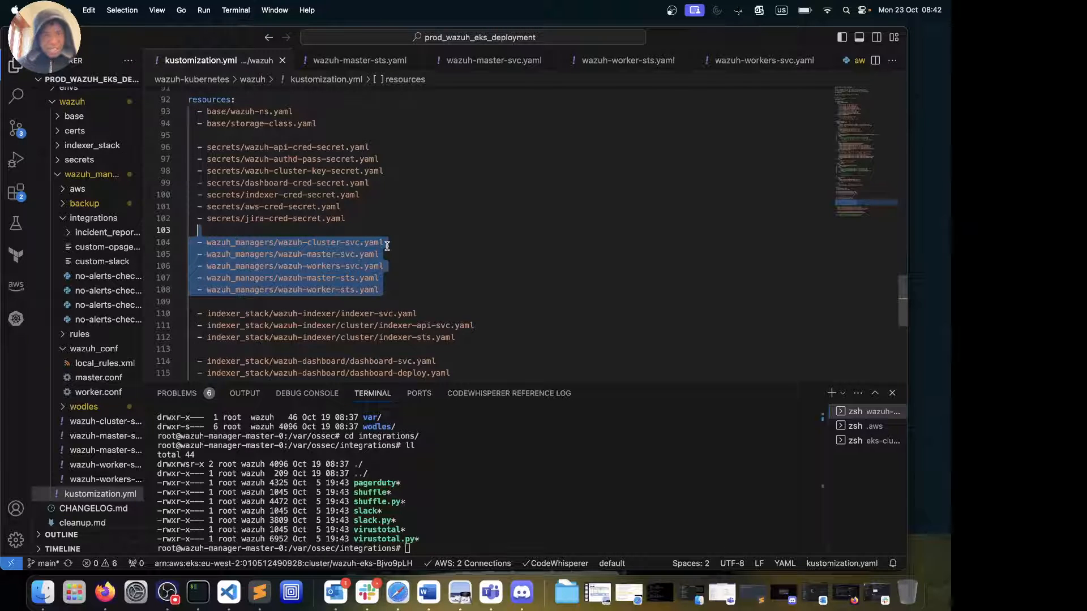
scroll(388, 246, down, 3)
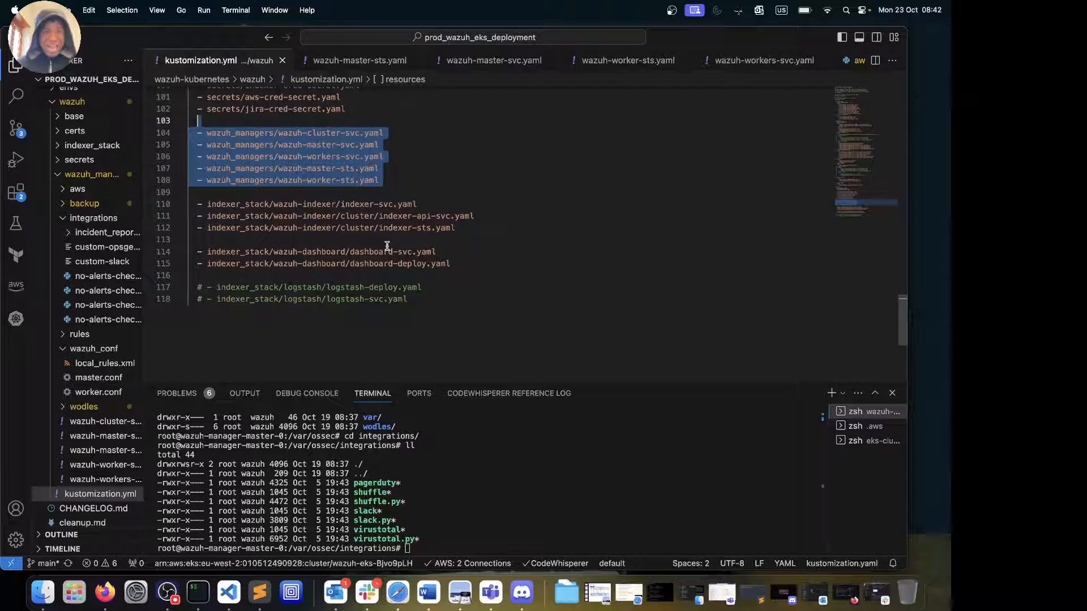
scroll(387, 245, up, 12)
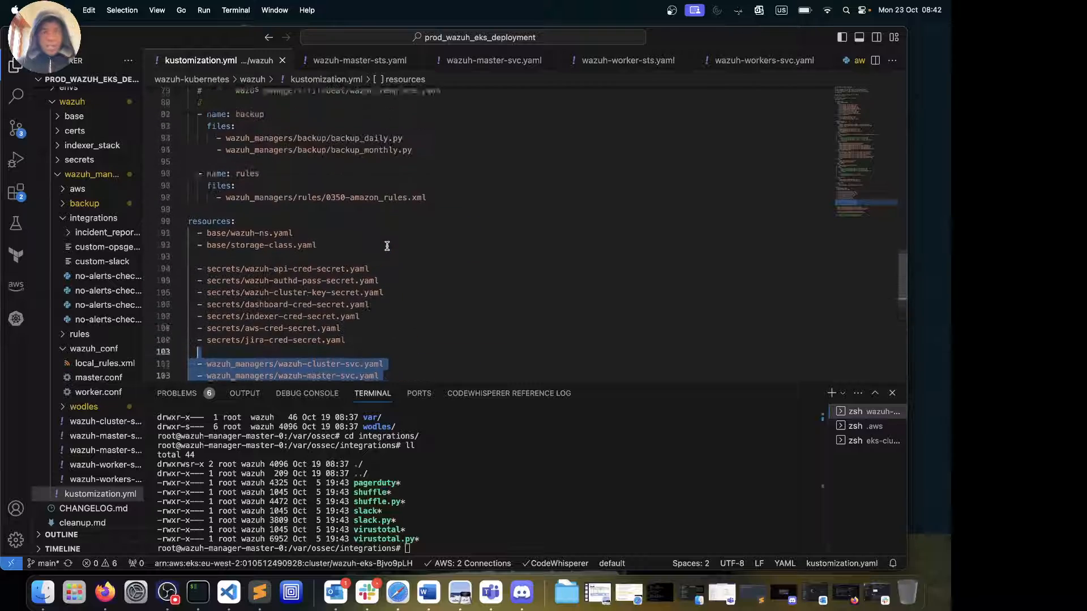
scroll(387, 245, up, 9)
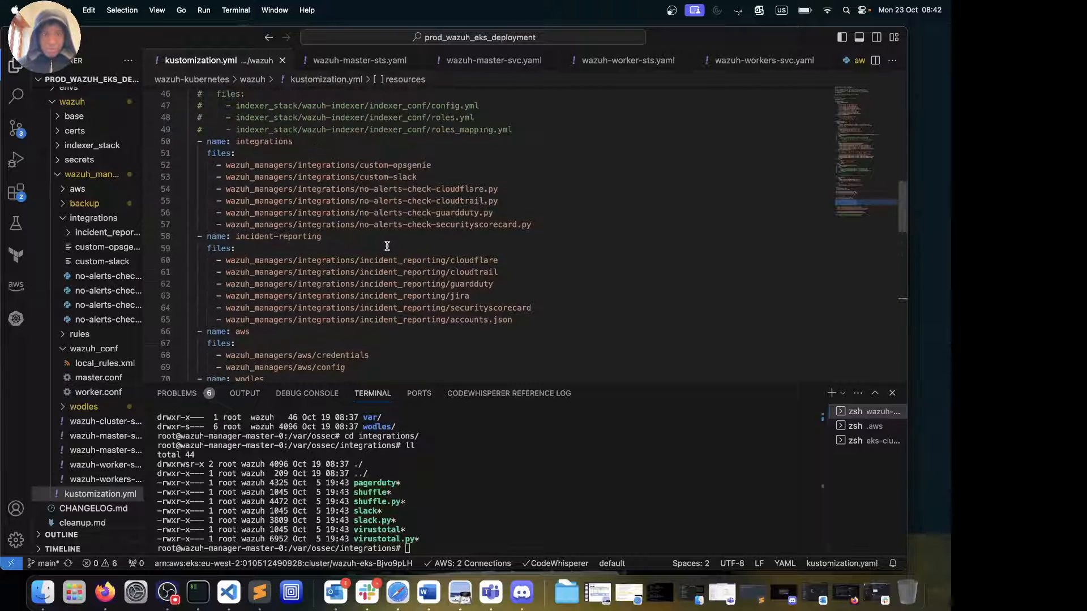
scroll(387, 245, up, 4)
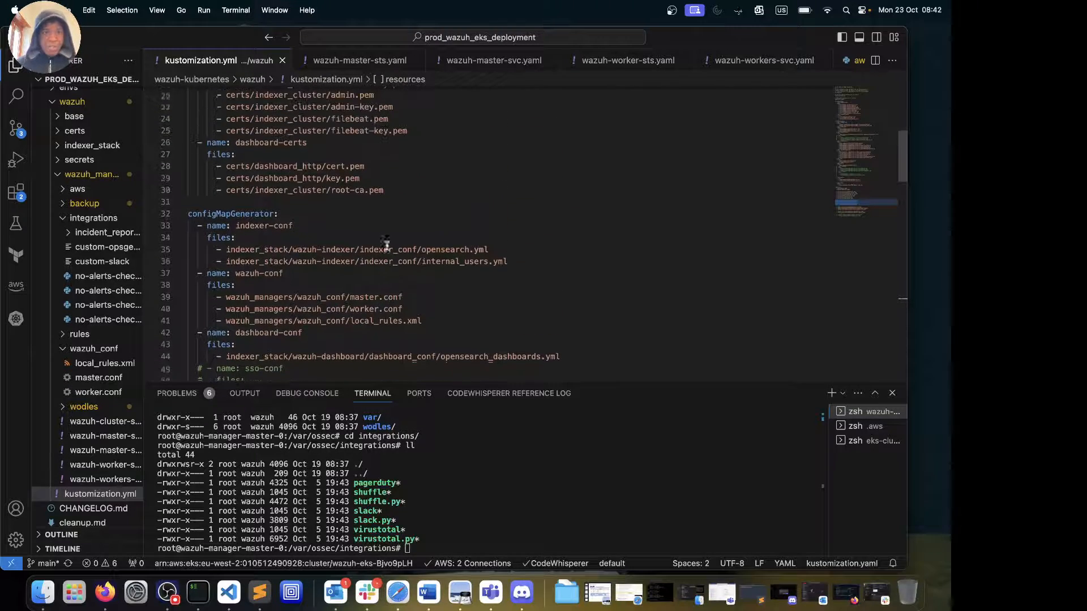
drag(282, 216, 187, 215)
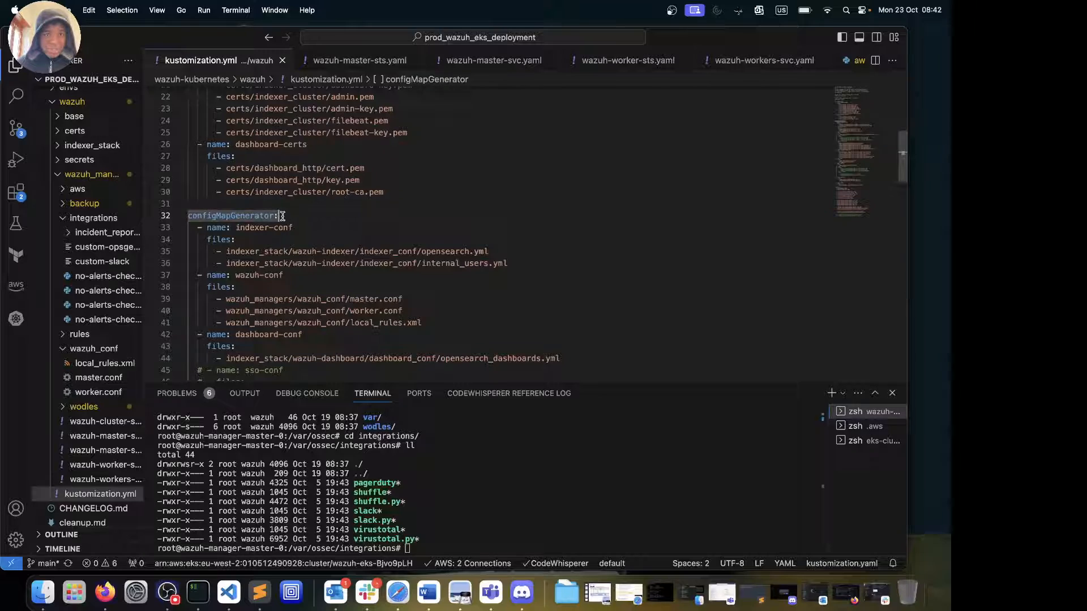
click(180, 215)
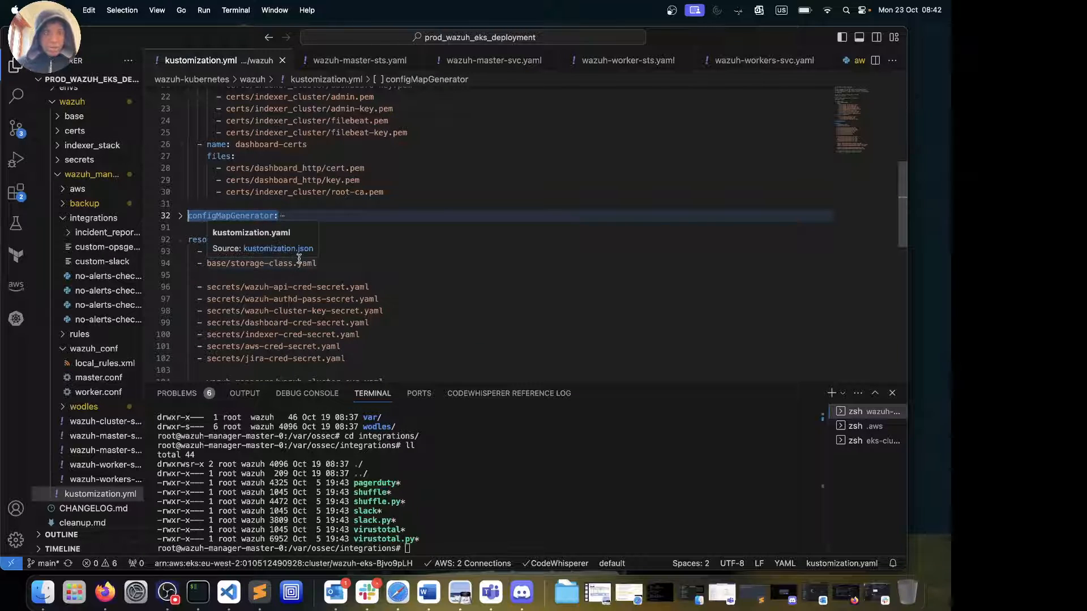
click(180, 215)
scroll(404, 271, down, 8)
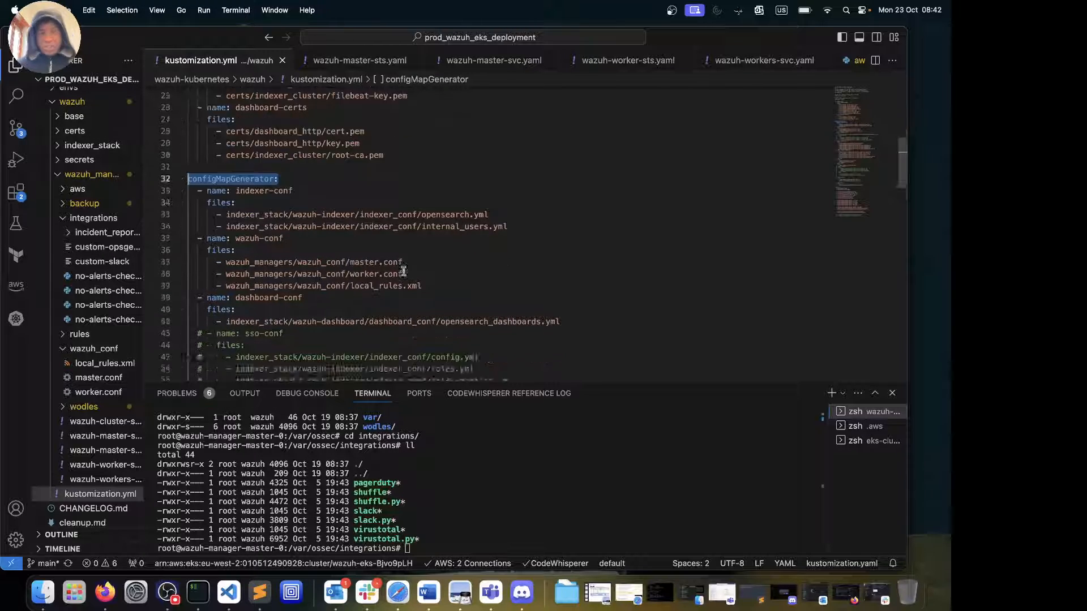
scroll(403, 271, down, 6)
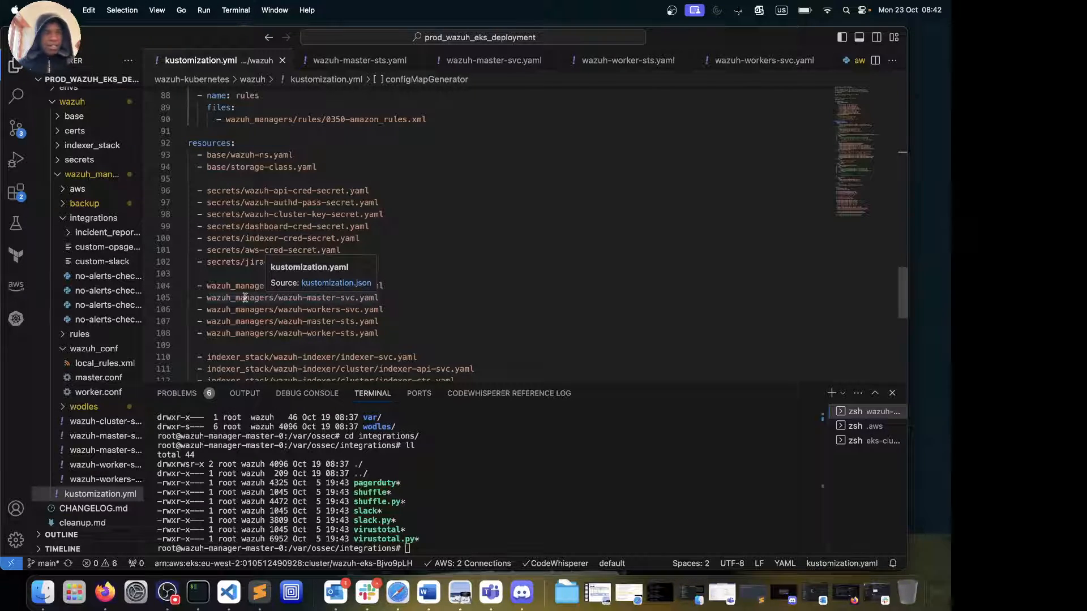
Open wazuh_conf/master.conf and scroll to the backup_daily and backup_monthly wodles
click(94, 378)
scroll(320, 238, up, 10)
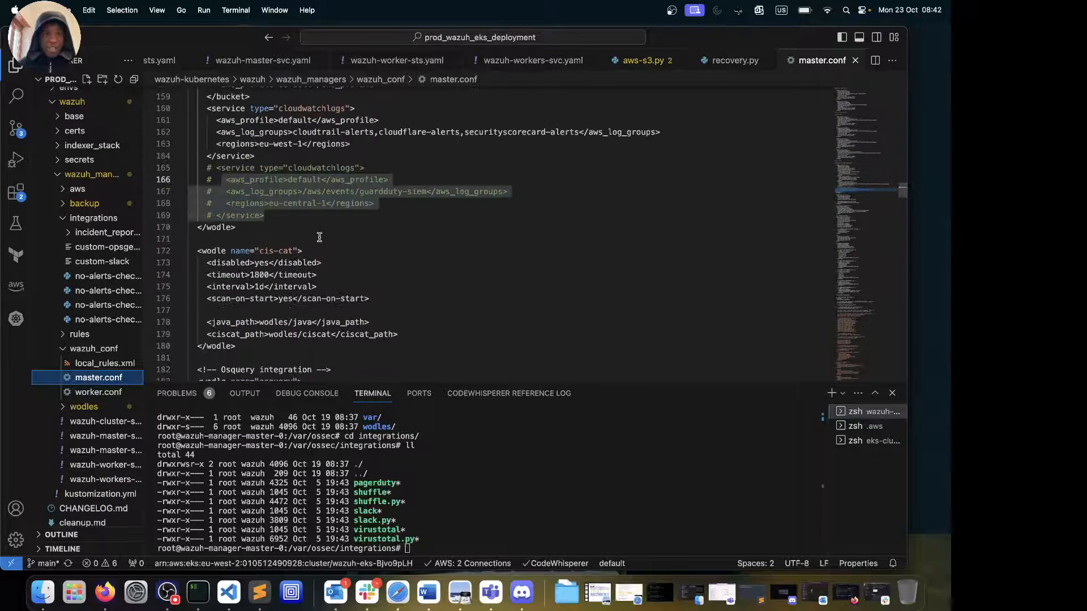
scroll(319, 238, up, 8)
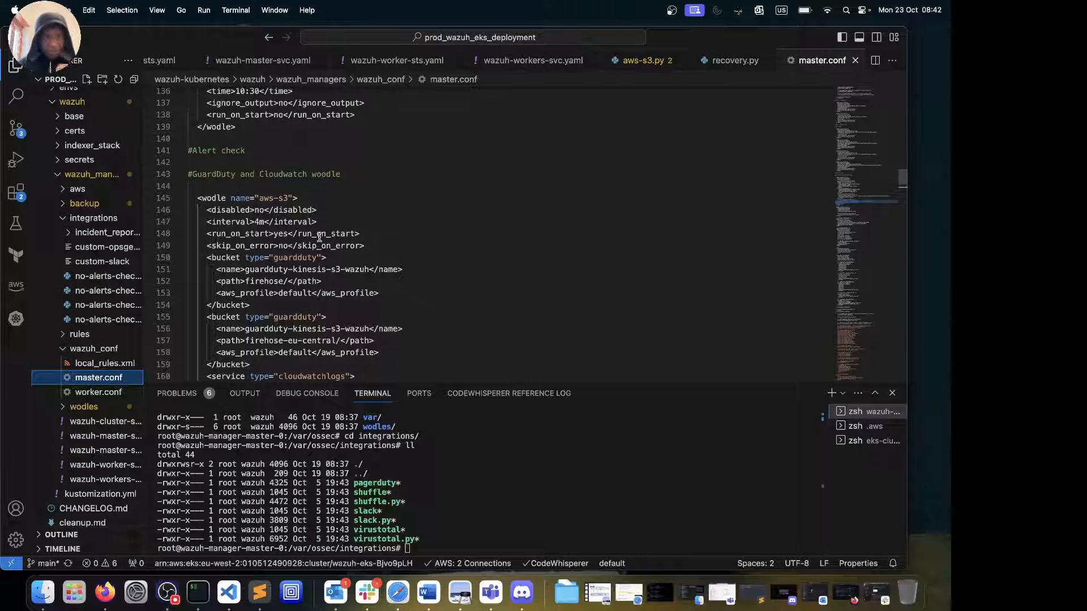
scroll(319, 238, up, 20)
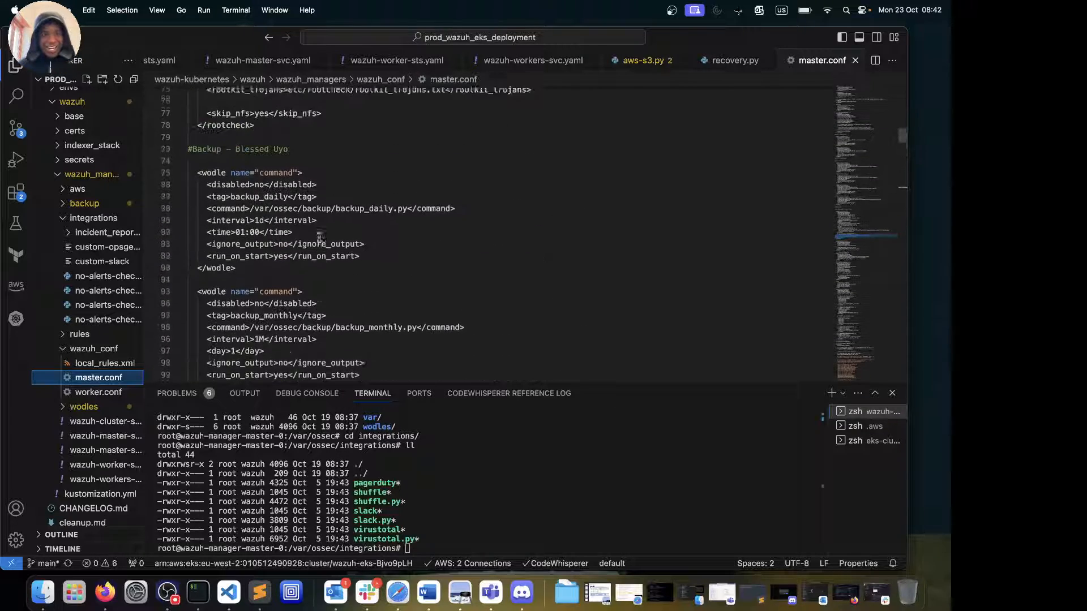
scroll(319, 237, up, 2)
scroll(319, 237, down, 5)
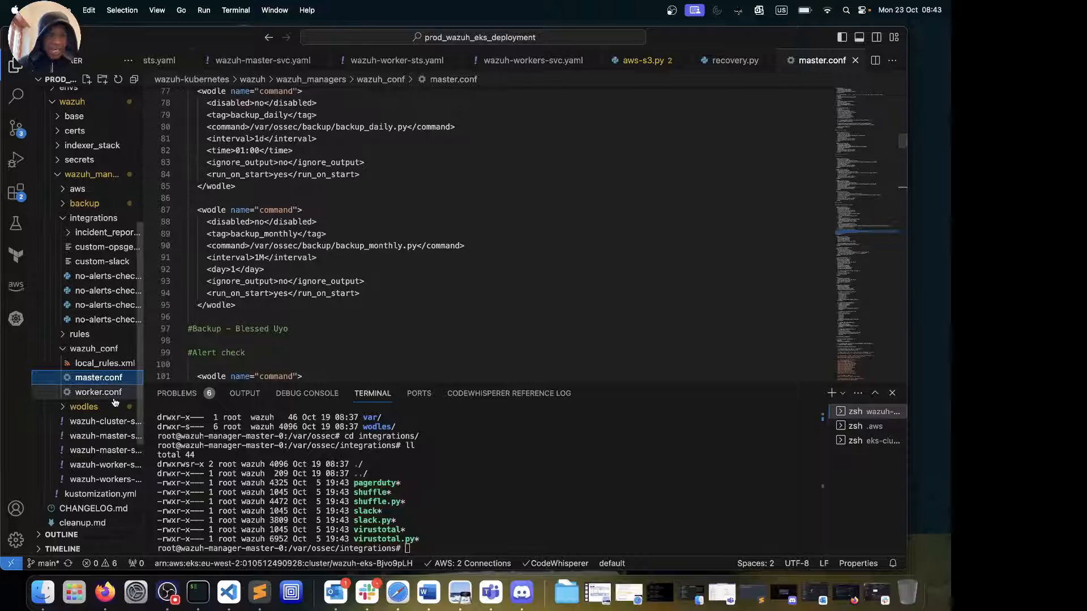
click(100, 448)
scroll(299, 189, up, 7)
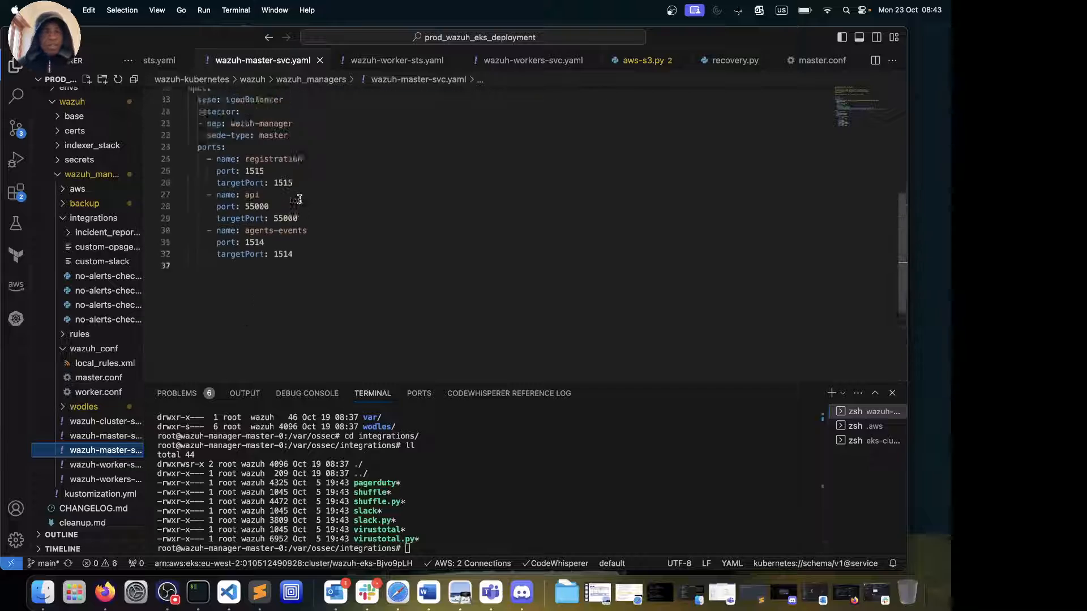
click(103, 436)
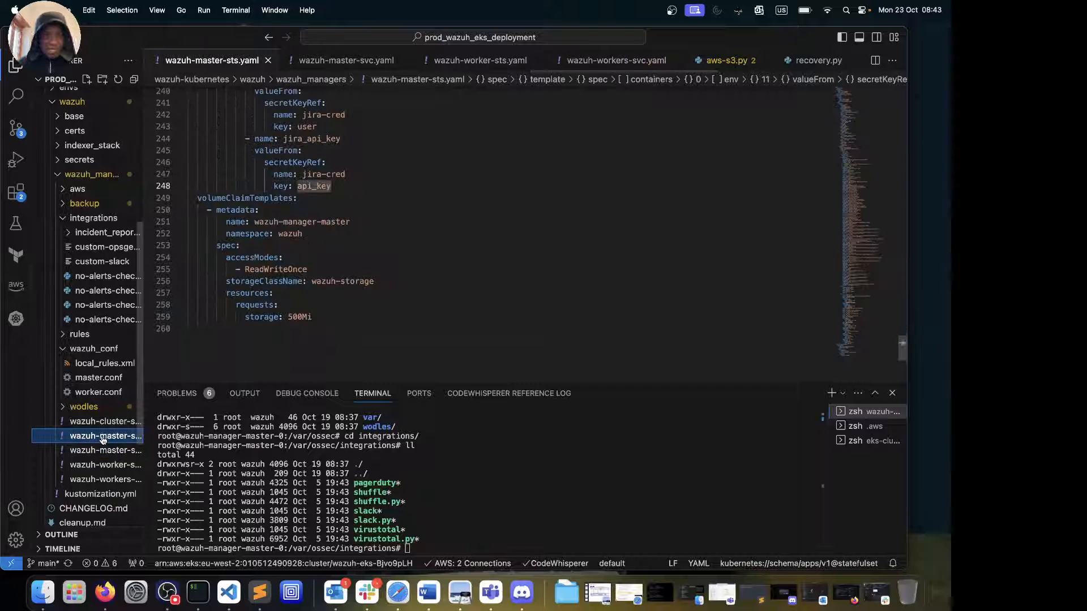
click(103, 453)
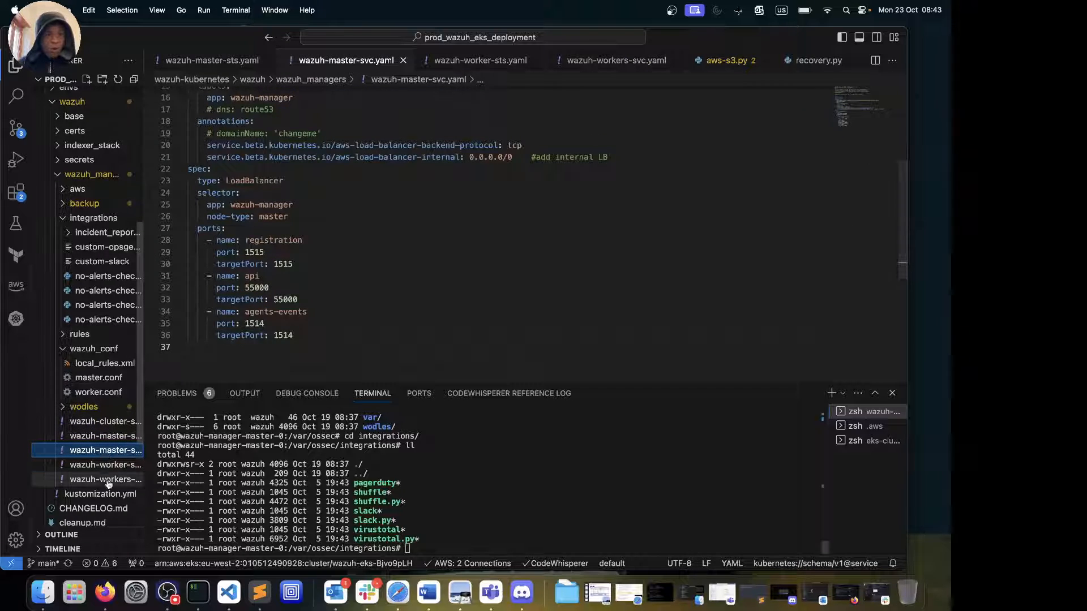
click(103, 466)
click(103, 436)
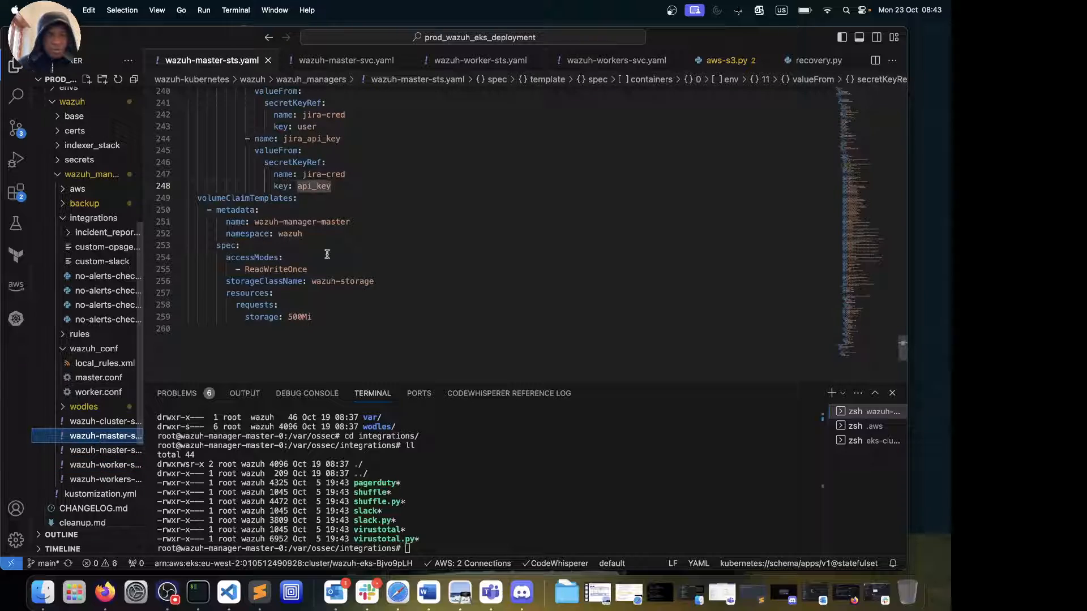
scroll(327, 254, down, 5)
scroll(327, 254, up, 20)
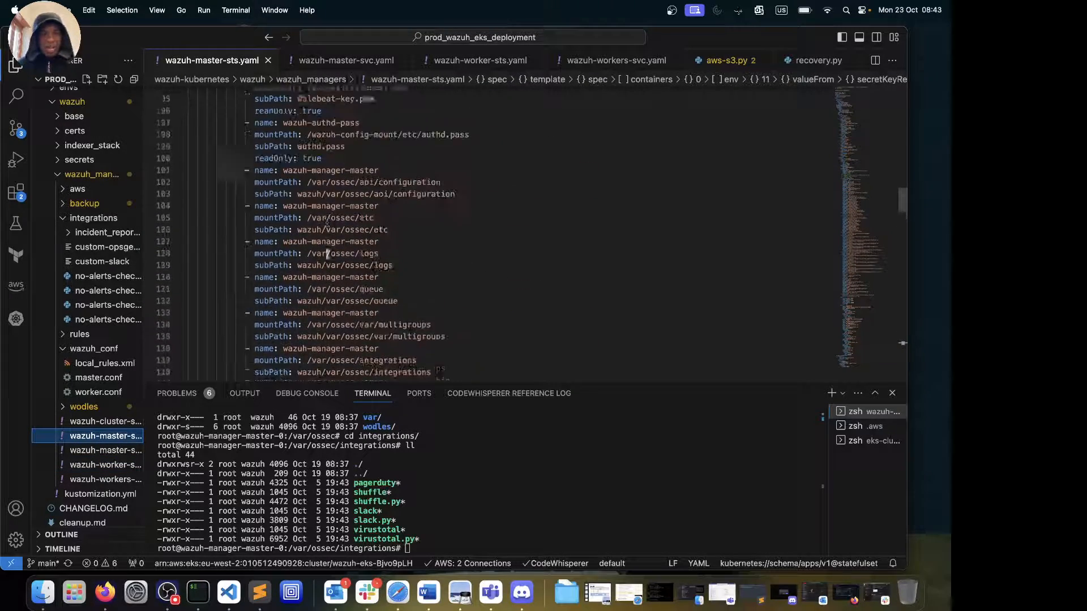
scroll(326, 254, up, 15)
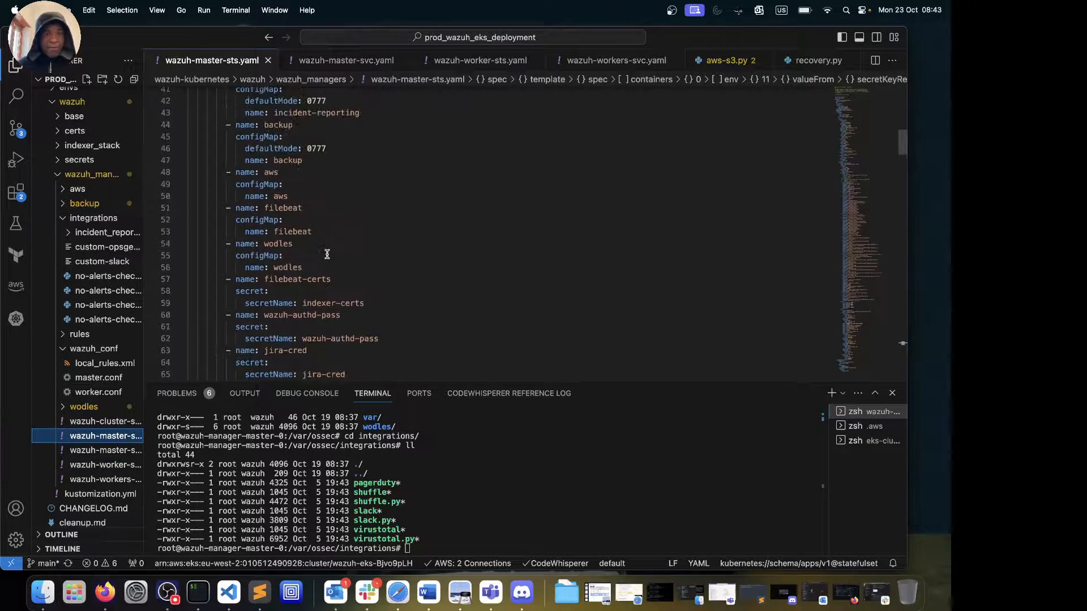
scroll(327, 254, up, 1)
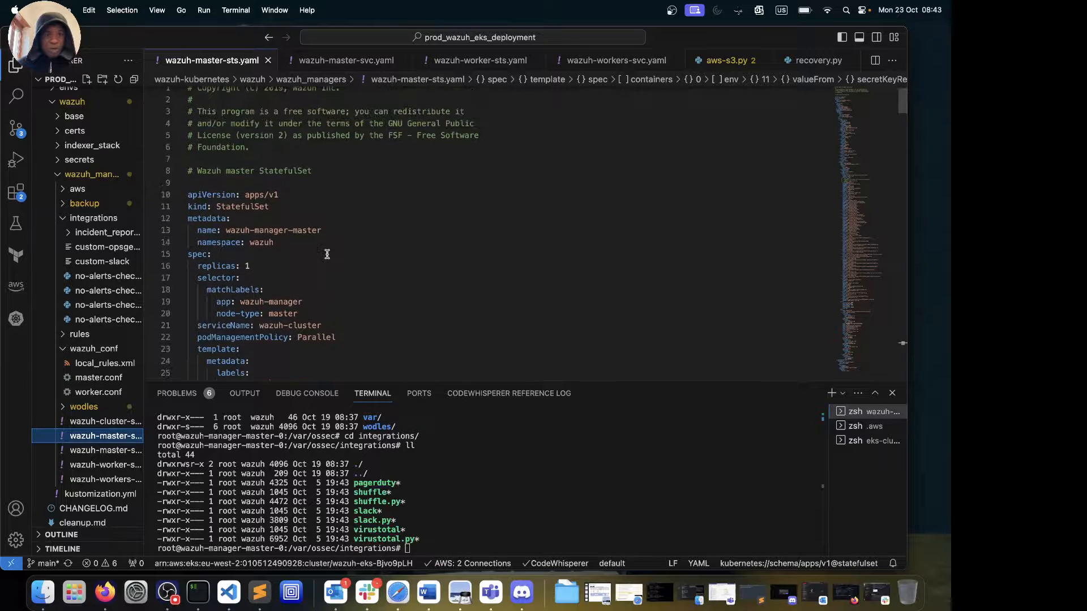
scroll(326, 253, down, 5)
click(327, 251)
scroll(327, 251, down, 2)
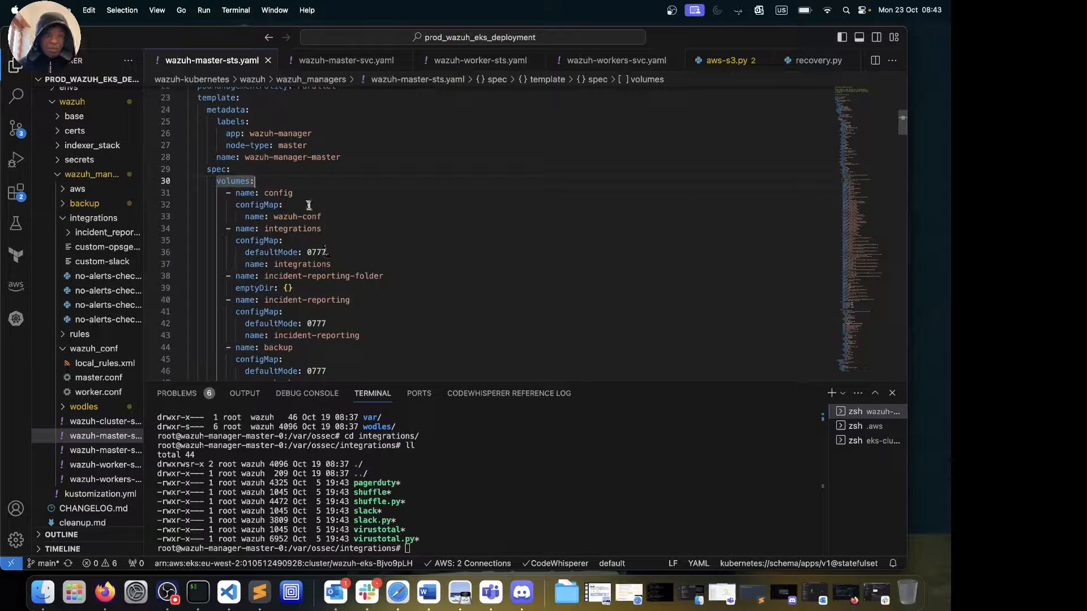
scroll(308, 205, down, 13)
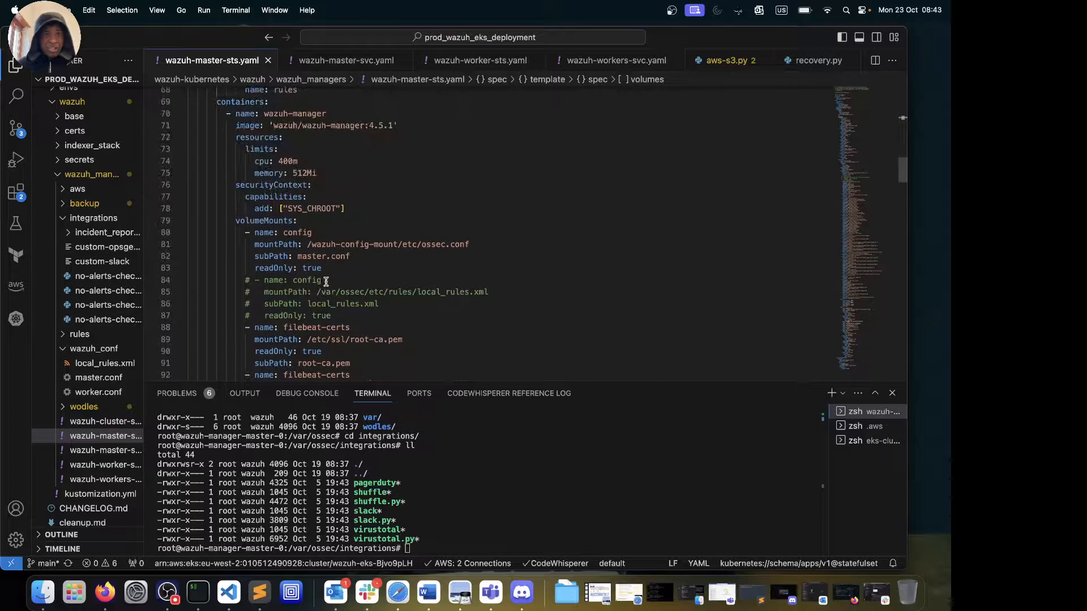
scroll(326, 282, down, 1)
scroll(326, 281, down, 12)
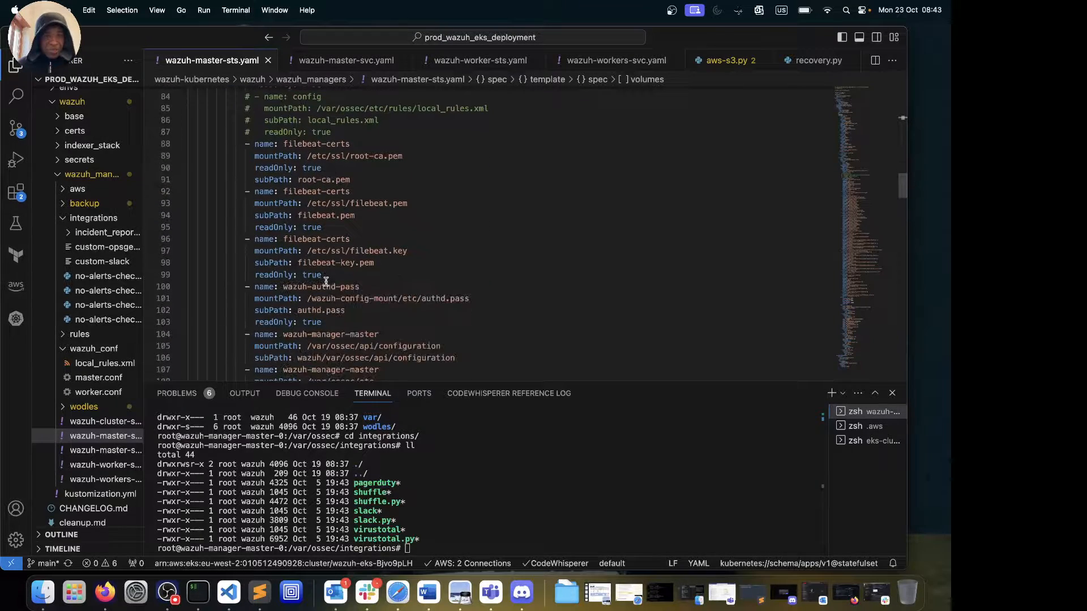
scroll(326, 281, down, 20)
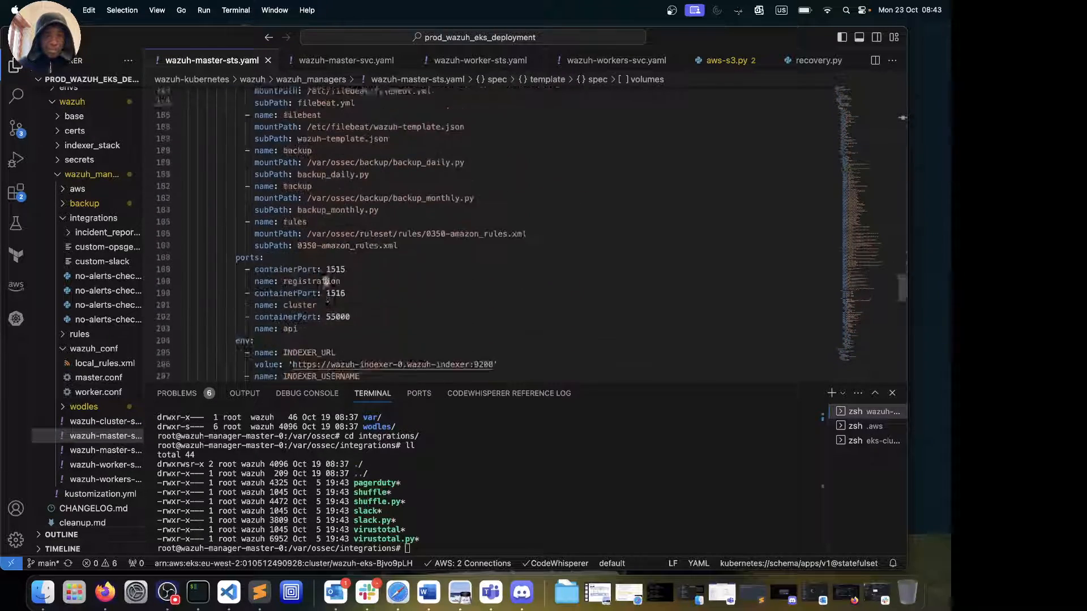
scroll(326, 282, up, 3)
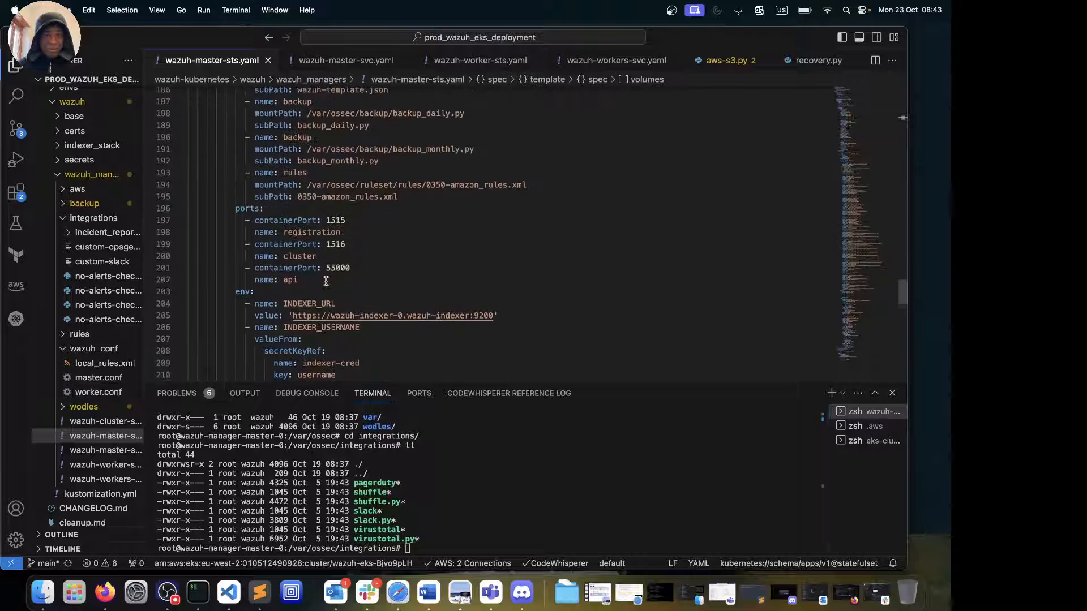
scroll(327, 281, down, 8)
scroll(326, 282, down, 9)
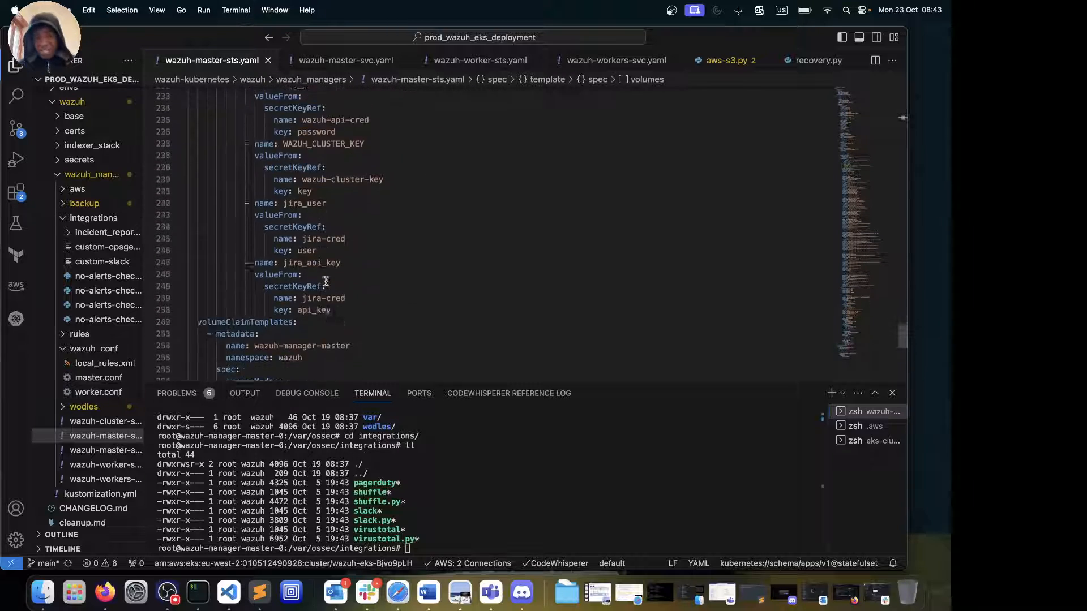
scroll(326, 281, up, 10)
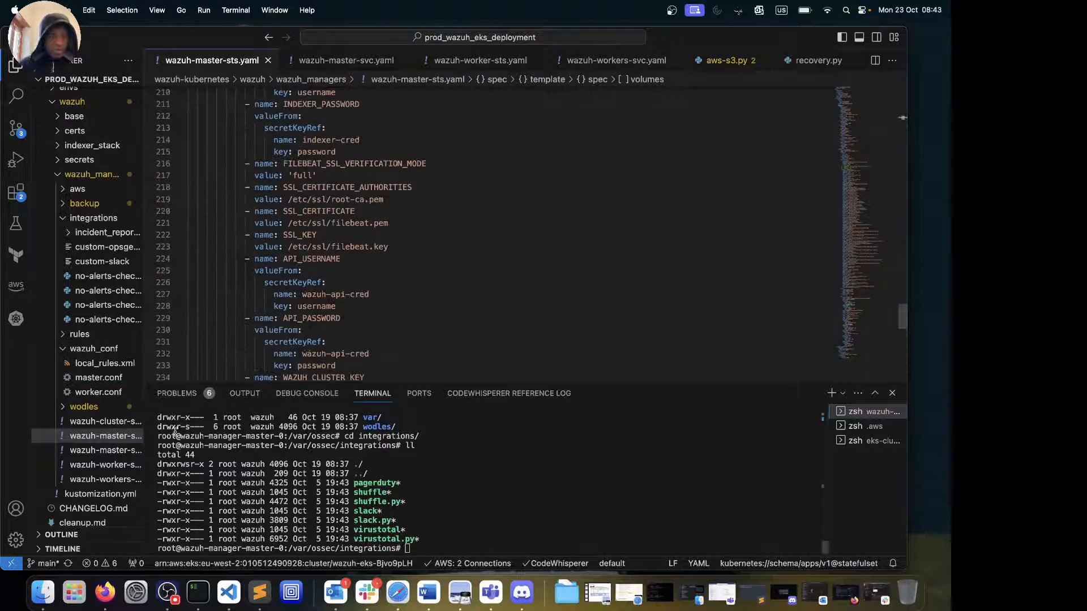
Review kustomization.yml, then switch to Firefox showing the AWS-youtube-resources GitHub repository
click(113, 495)
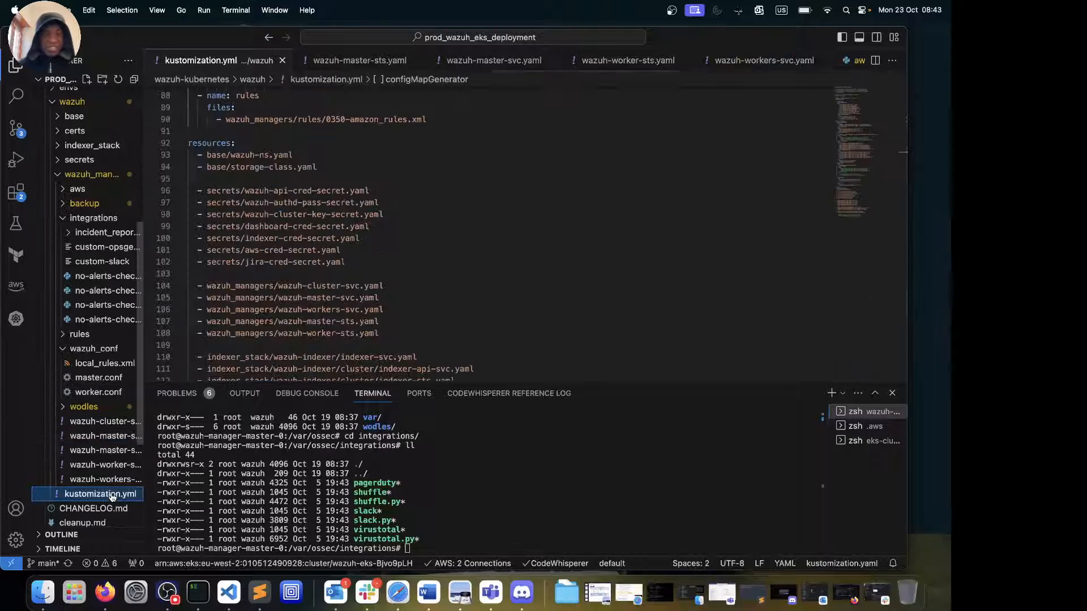
scroll(338, 266, down, 8)
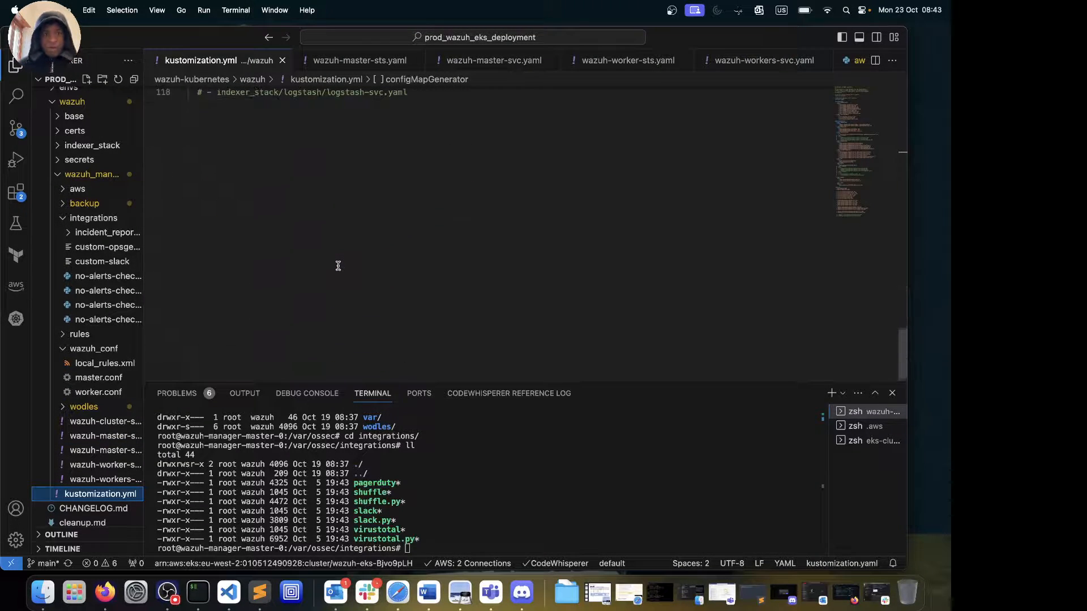
scroll(338, 265, up, 20)
scroll(338, 266, up, 5)
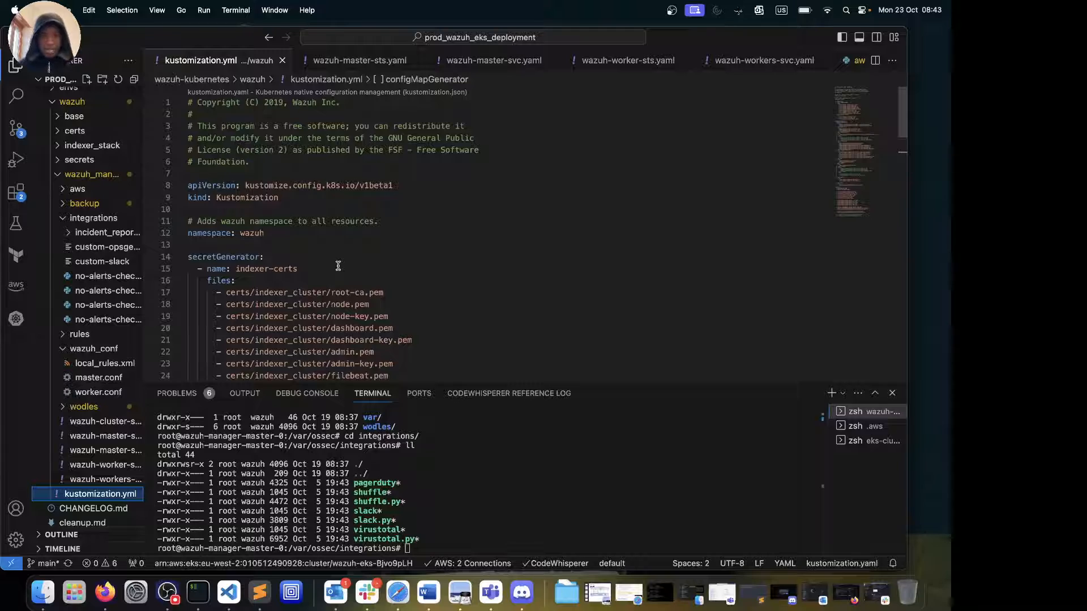
scroll(338, 265, down, 4)
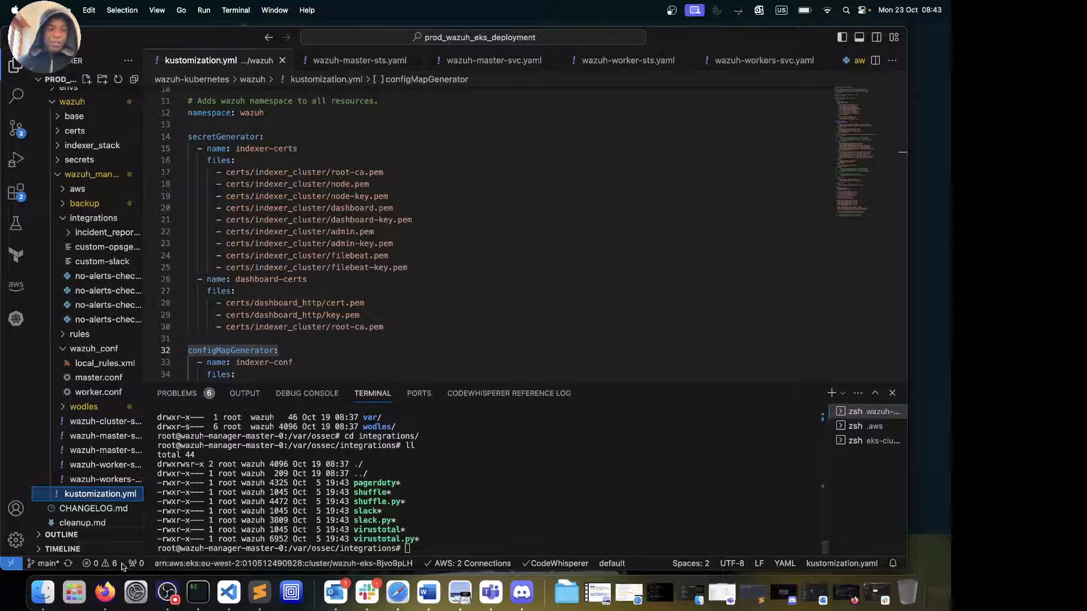
click(108, 597)
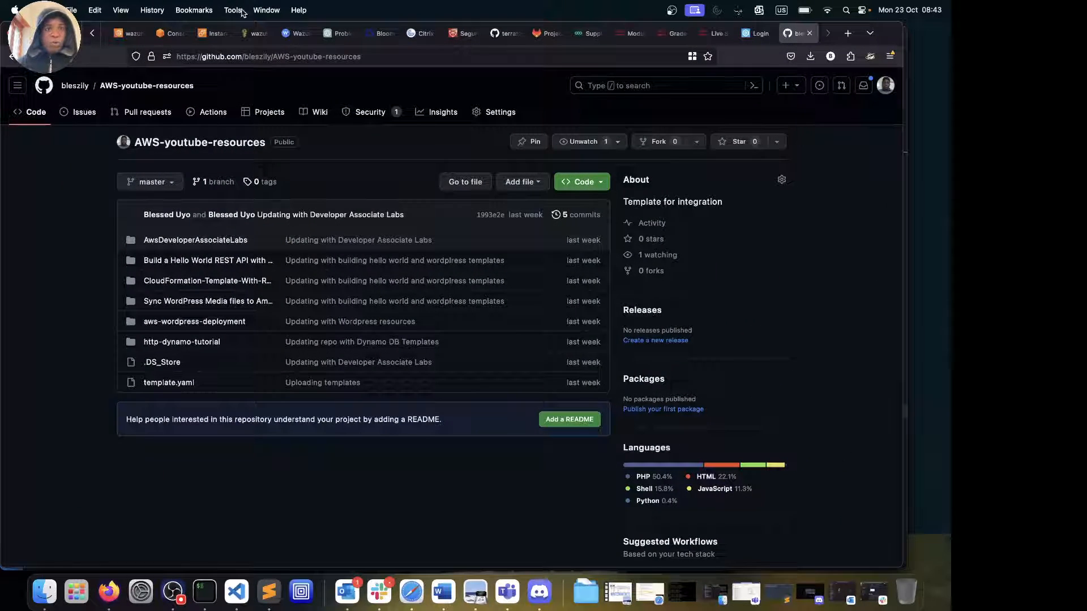
Enter admin as the Wazuh Dashboard login username, then return to Visual Studio Code
click(295, 33)
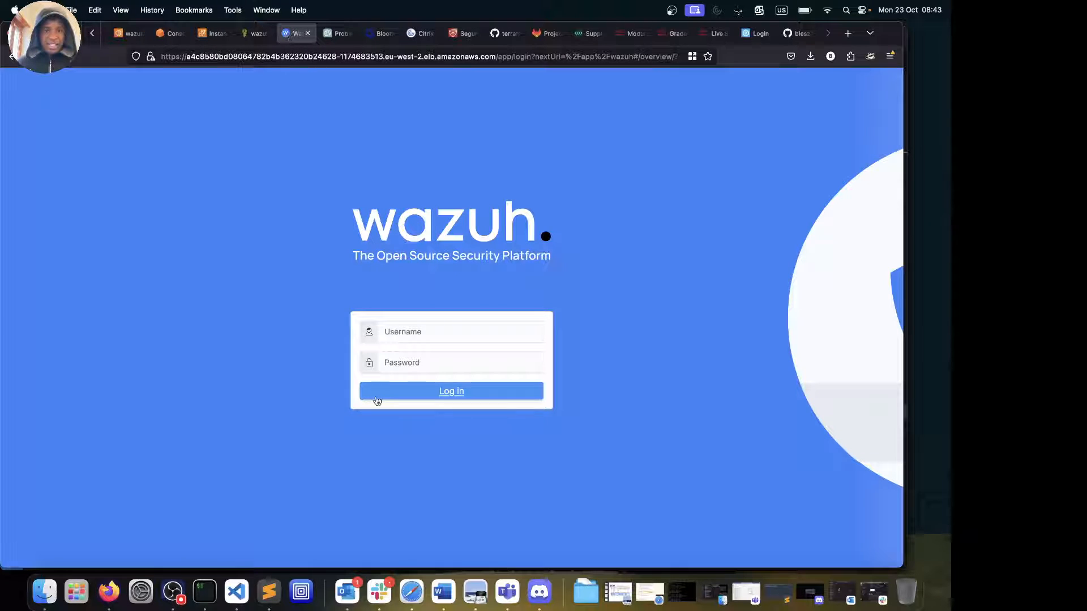
click(445, 331)
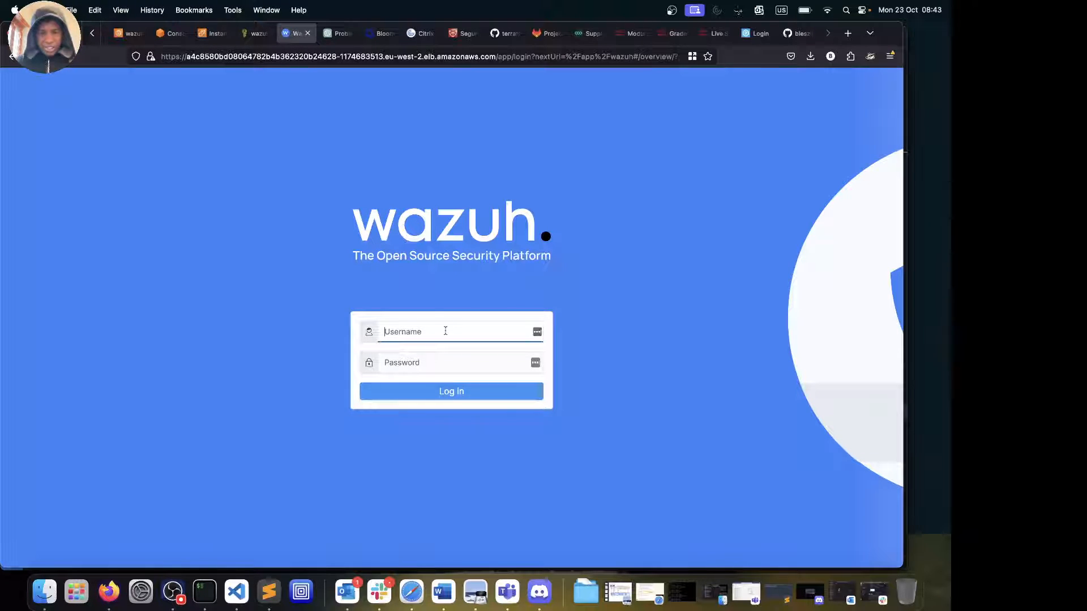
text(admin)
key(Tab)
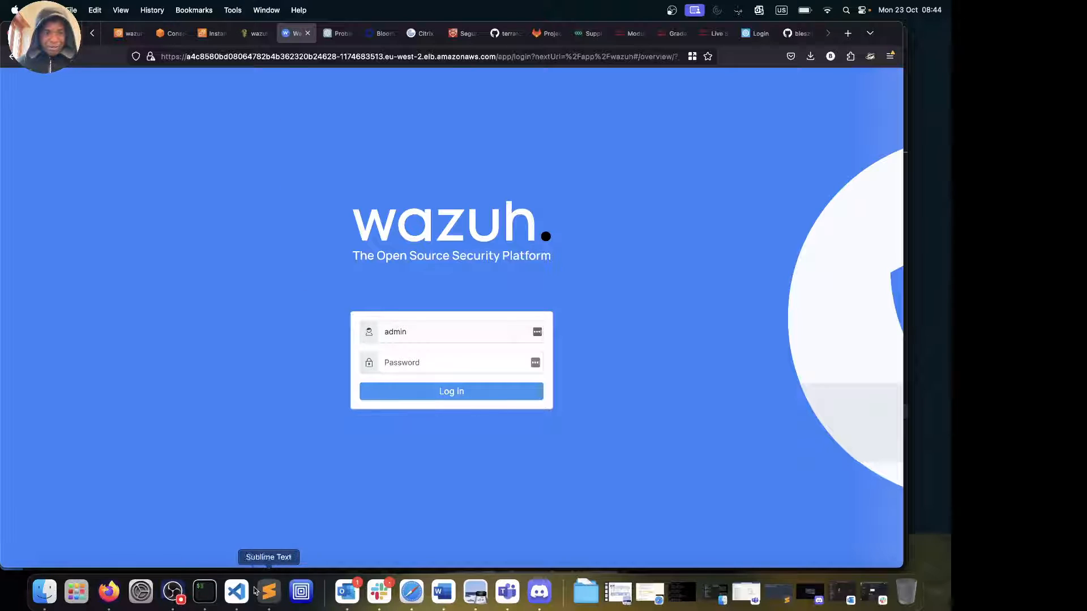
click(237, 592)
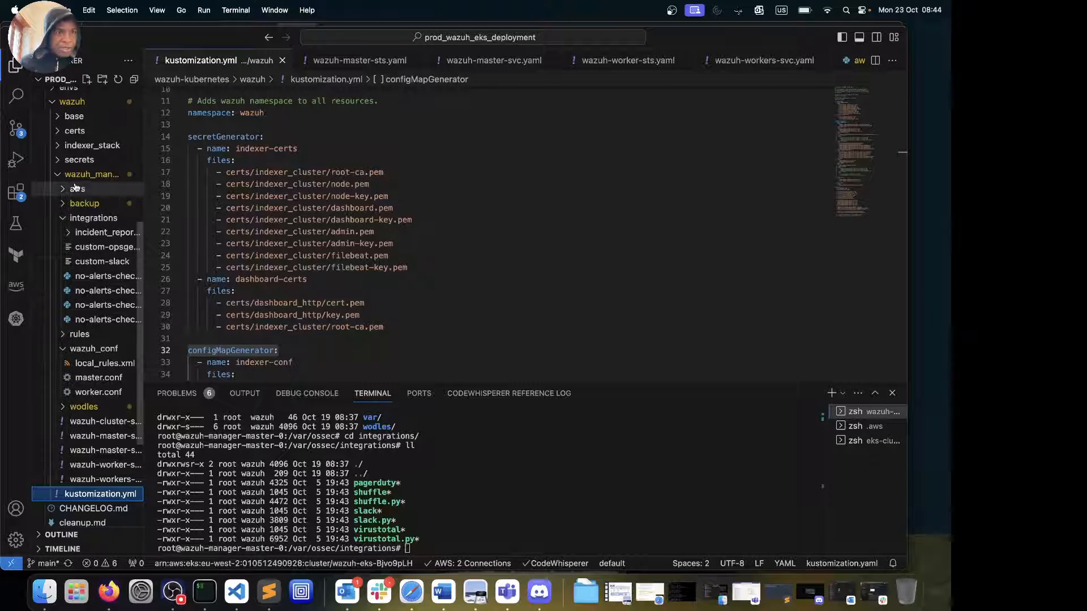
Open indexer-cred-secret.yaml from the secrets folder and select the indexer's plain-text password
click(65, 161)
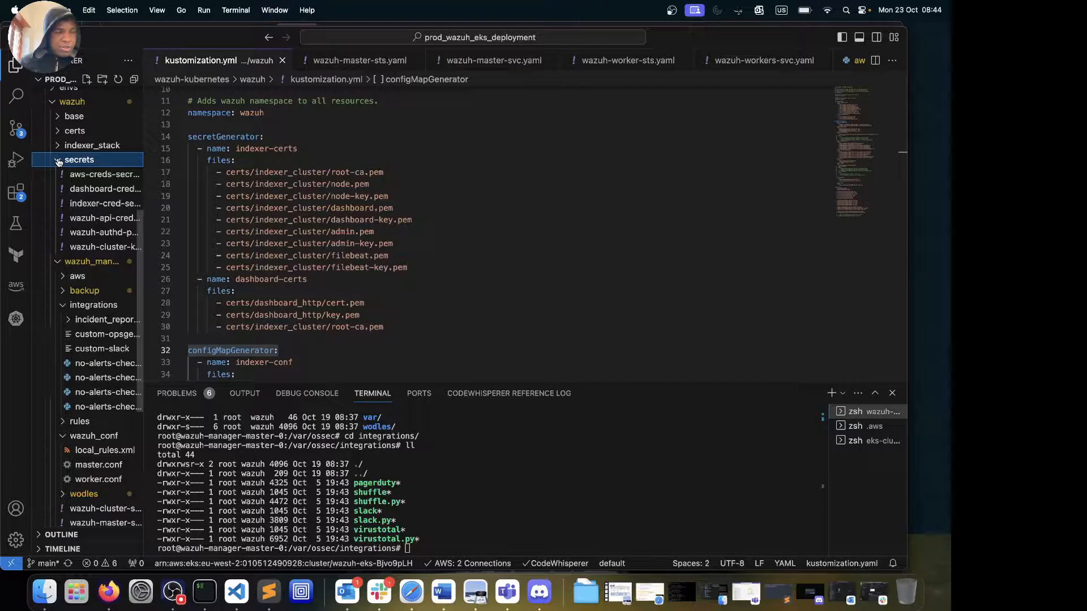
click(78, 202)
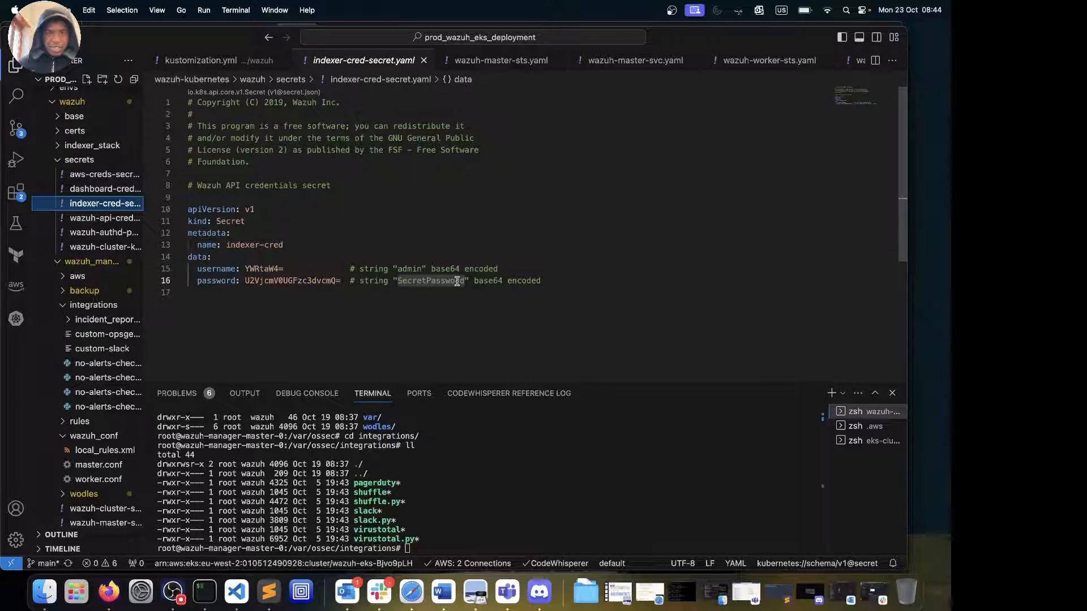
double_click(457, 281)
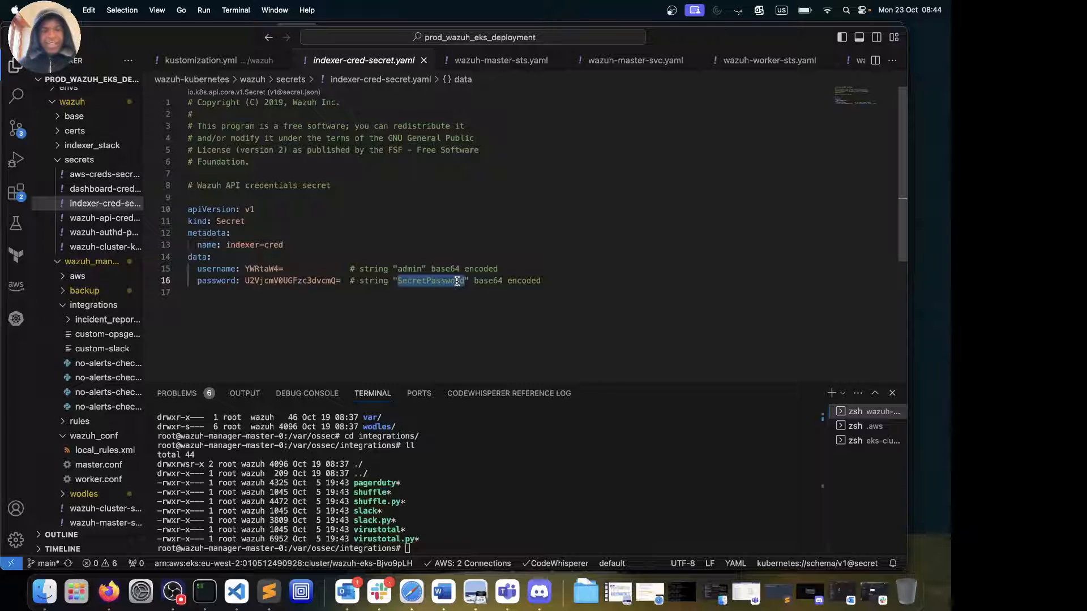
Paste the indexer password into the Wazuh login in Firefox, log in, and decline saving the login
click(108, 592)
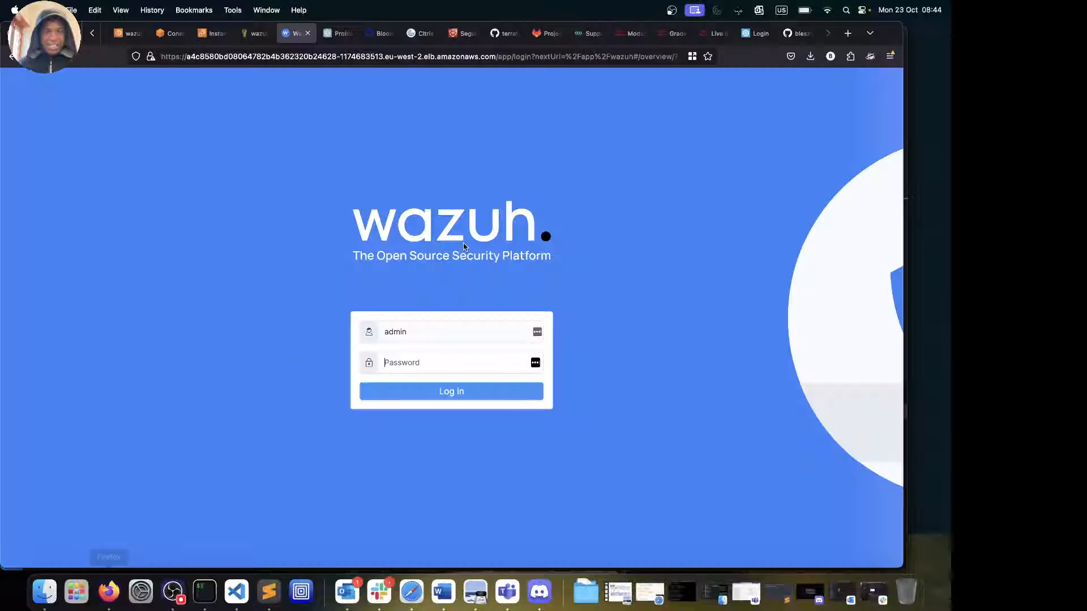
key(super+v)
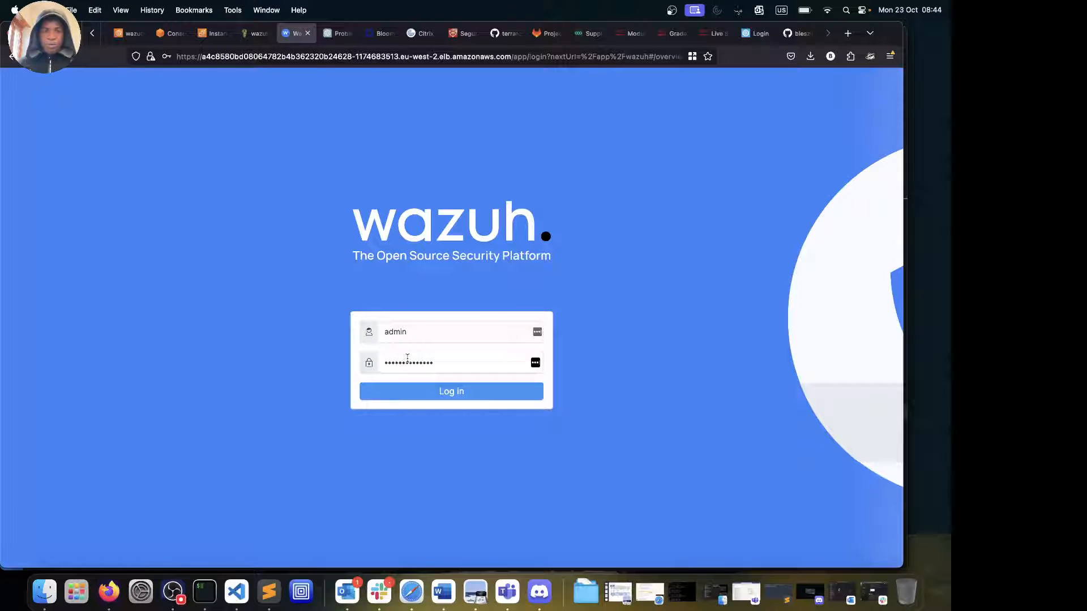
click(486, 401)
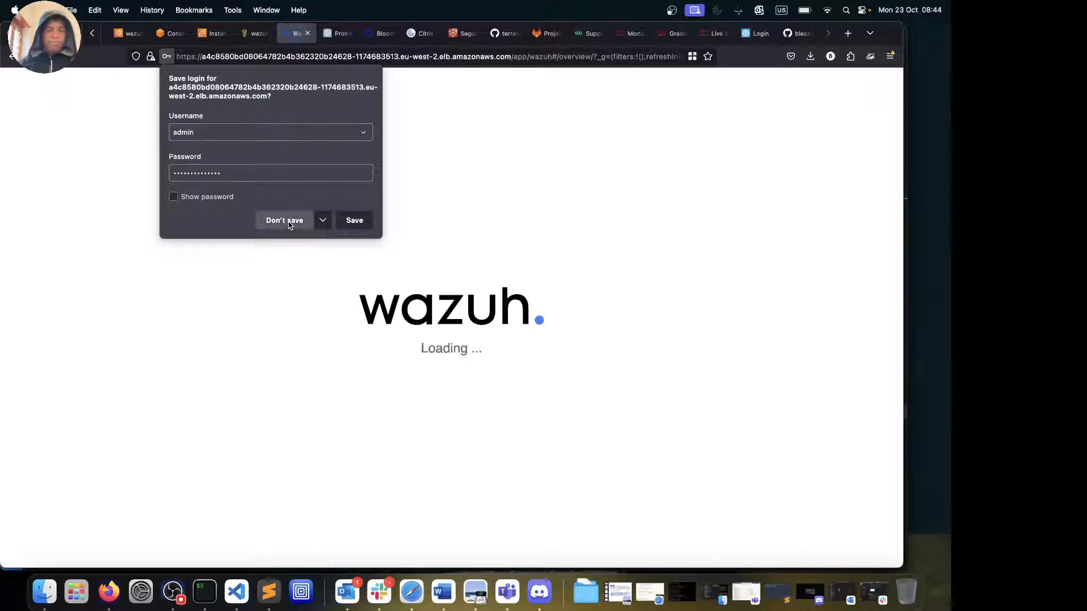
click(289, 221)
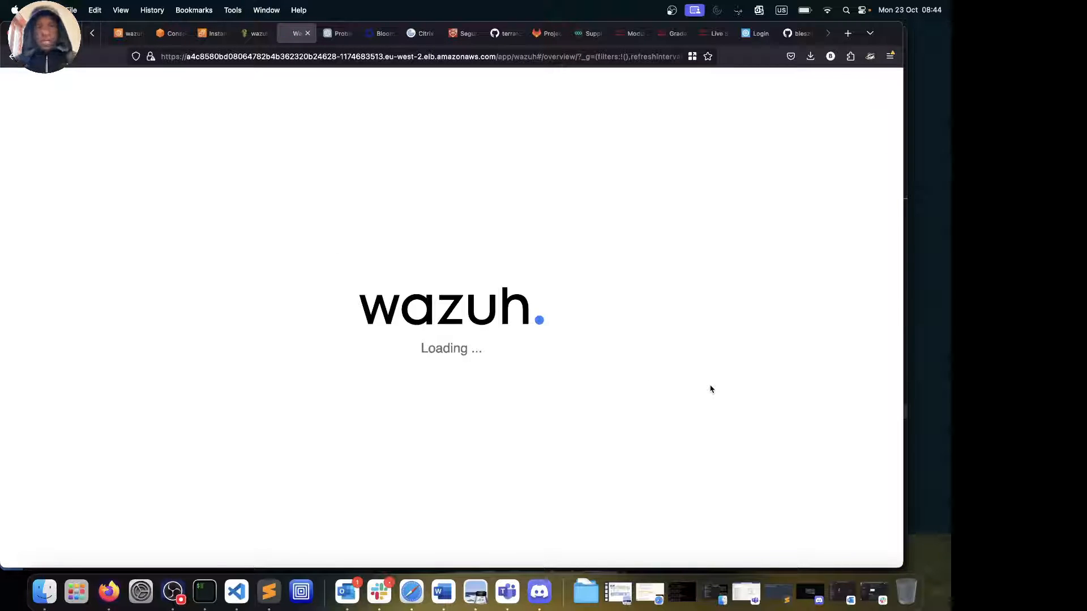
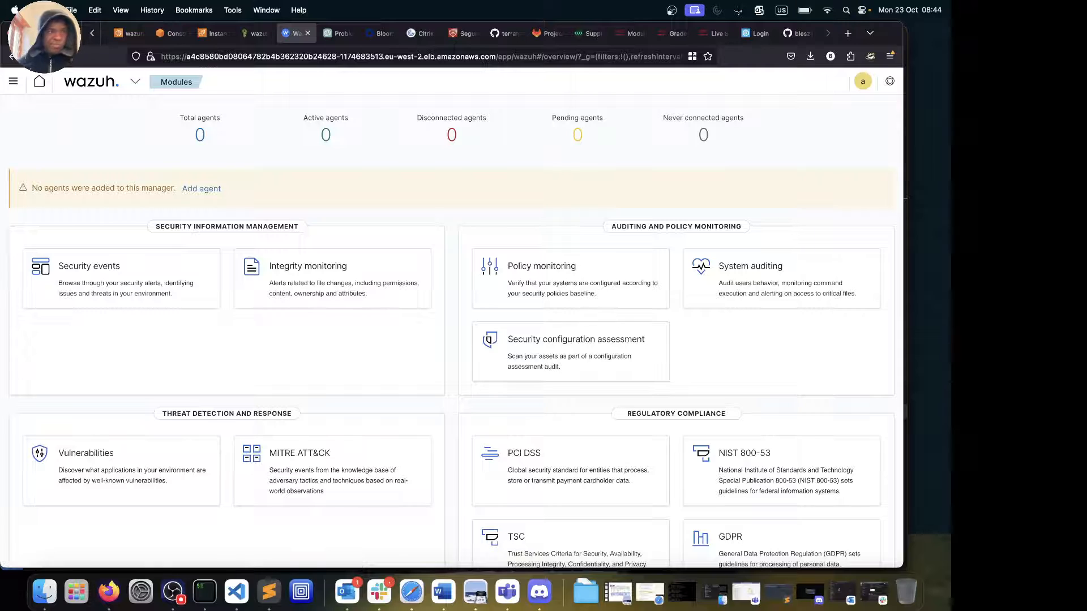
Minimize the Firefox Wazuh dashboard window to bring Visual Studio Code back into view
click(24, 33)
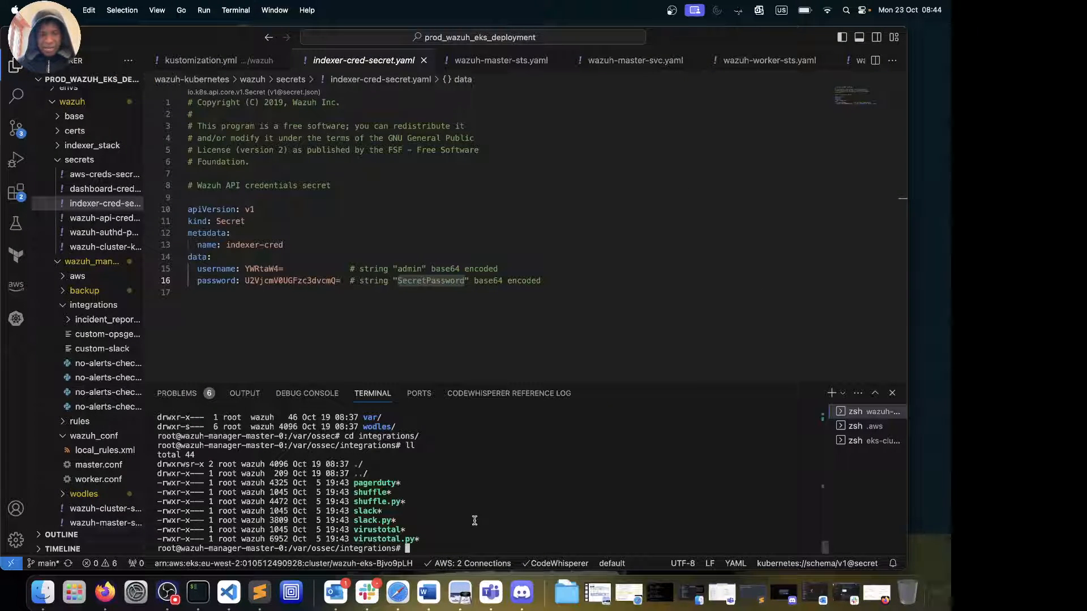
Exit the manager pod shell, list the wazuh-kubernetes checkout, and run kubectl apply -k envs/eks/
text(exit)
key(Return)
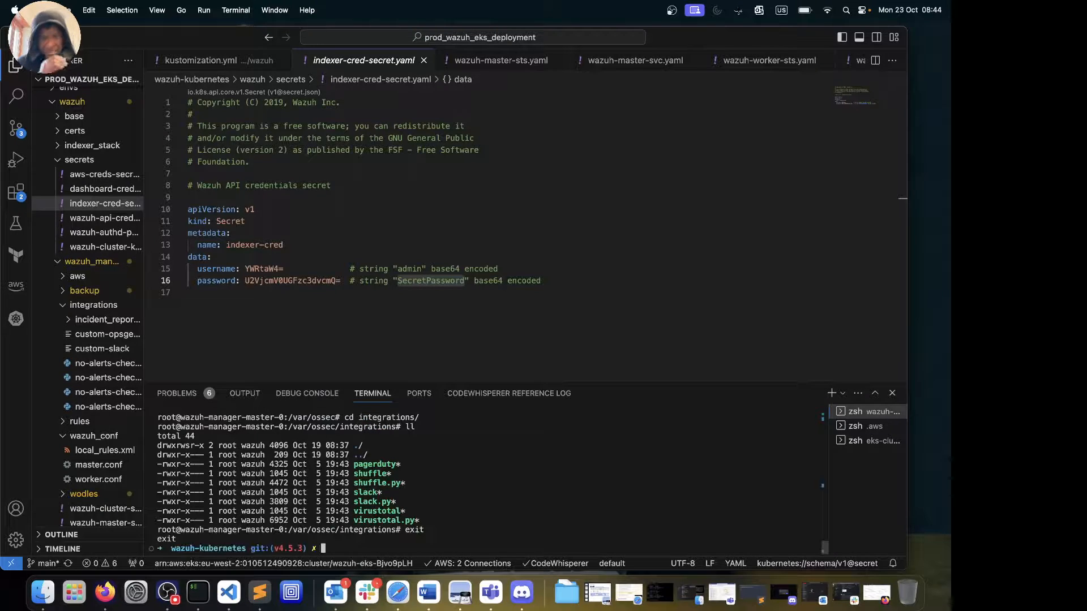
text(ll)
key(Return)
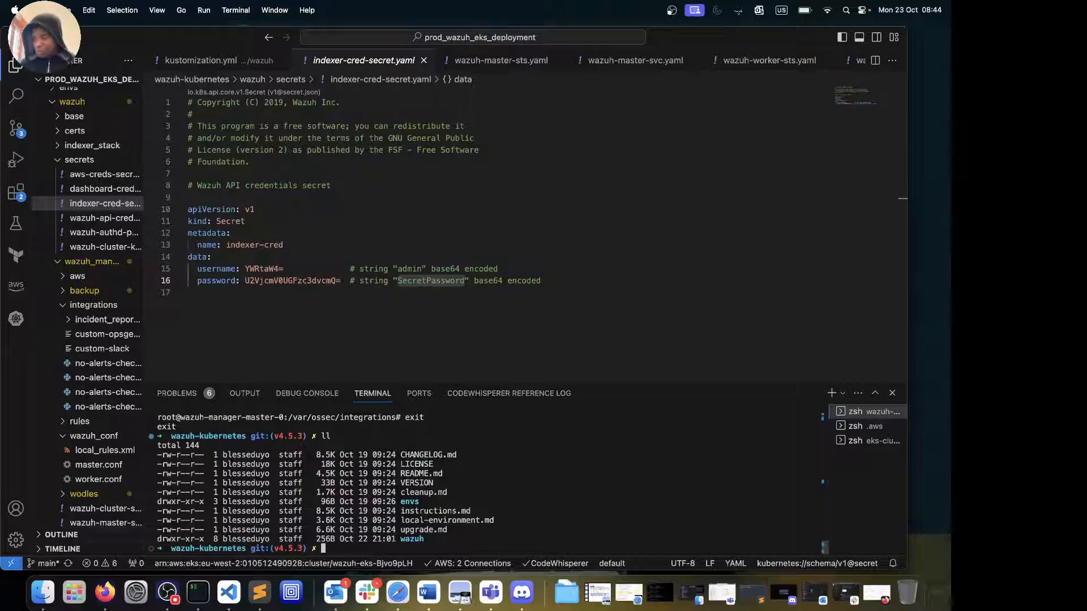
text(ku)
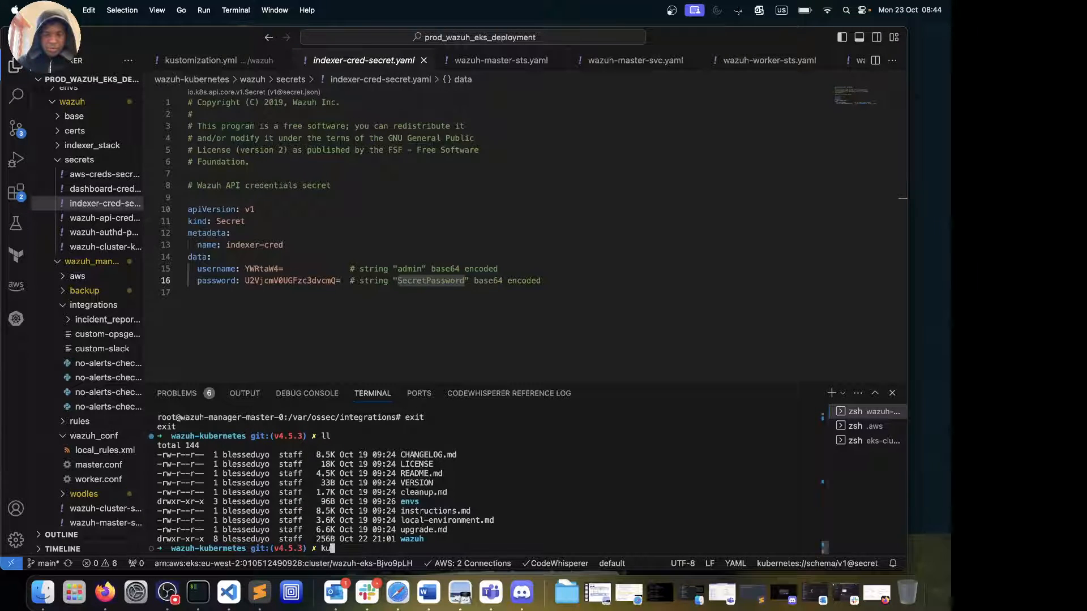
text(bectl )
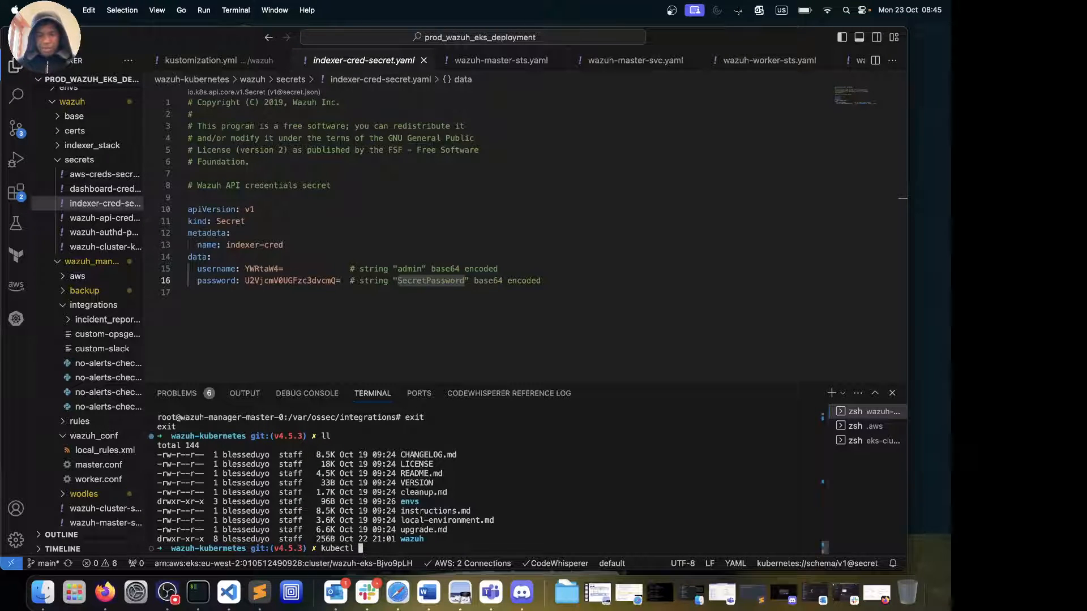
text(apply -k )
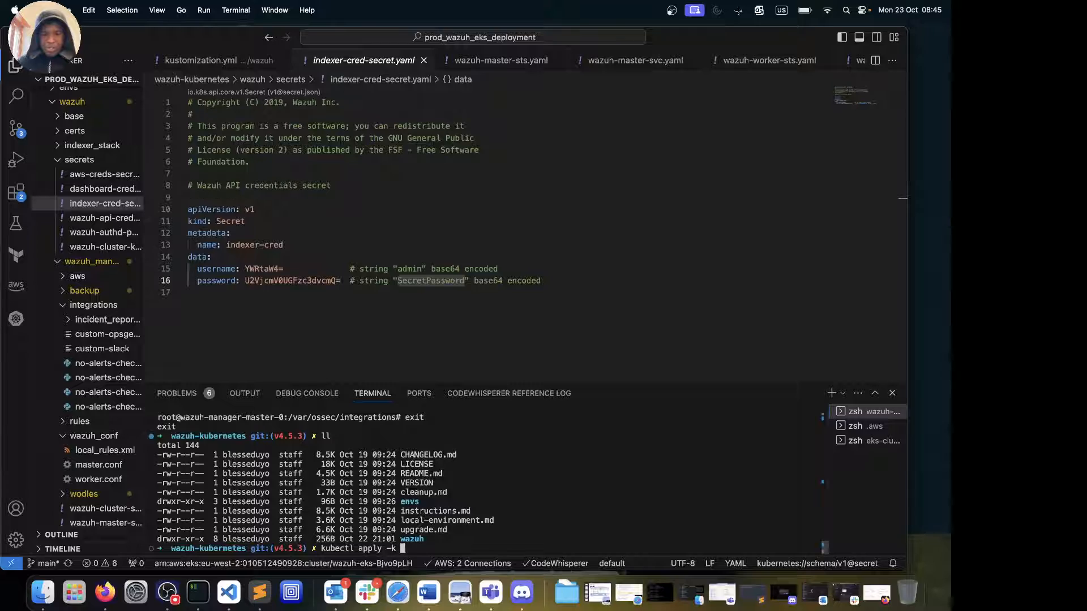
text(envs/)
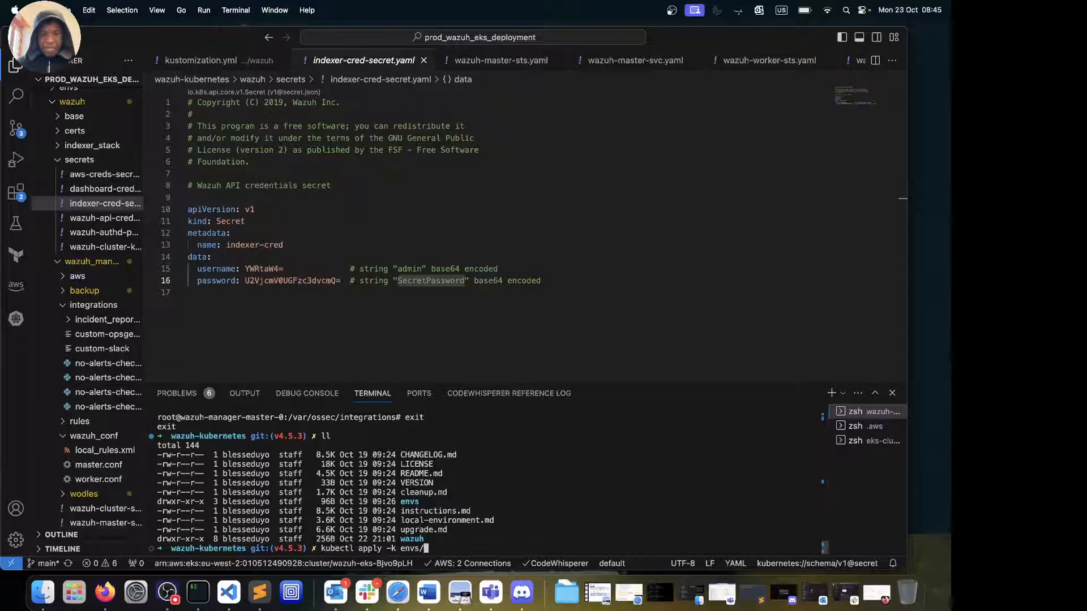
text(eks/)
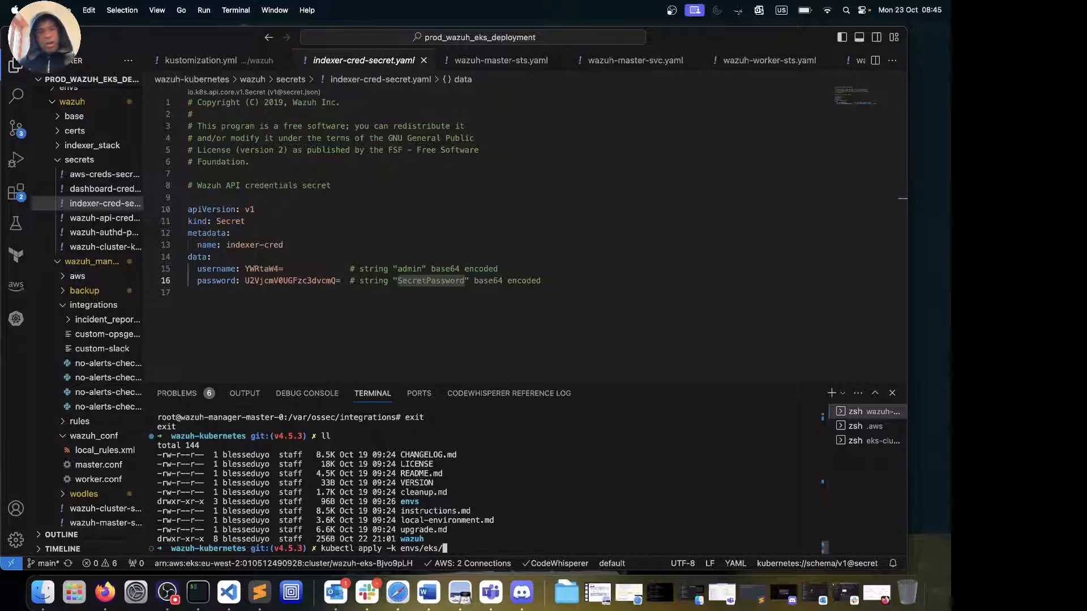
key(Return)
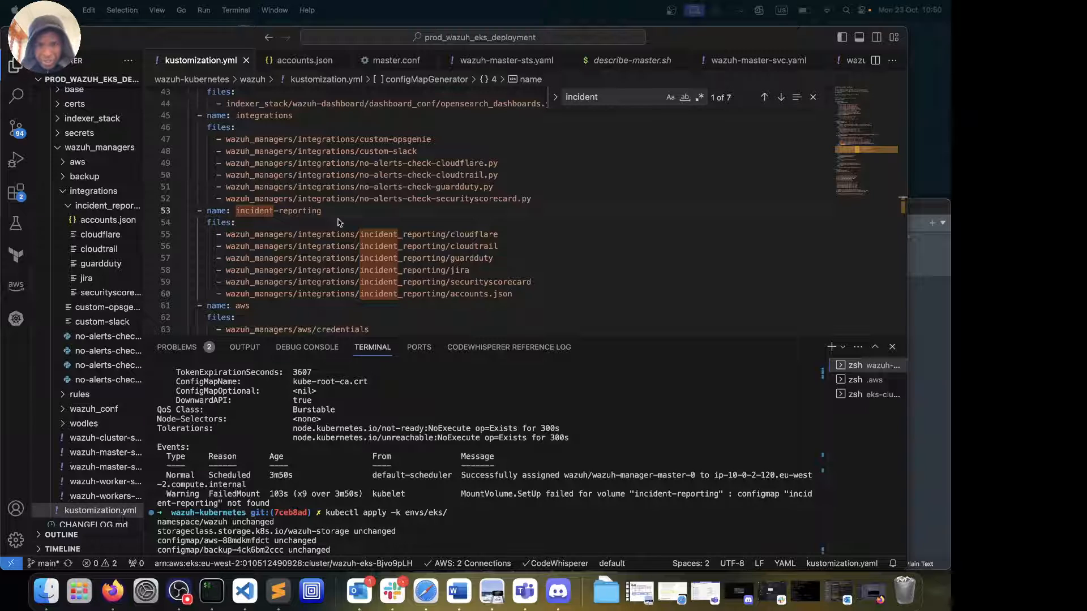
Check the incident-reporting ConfigMap name on kustomization.yml line 53, then describe pod wazuh-manager-master-0
double_click(636, 494)
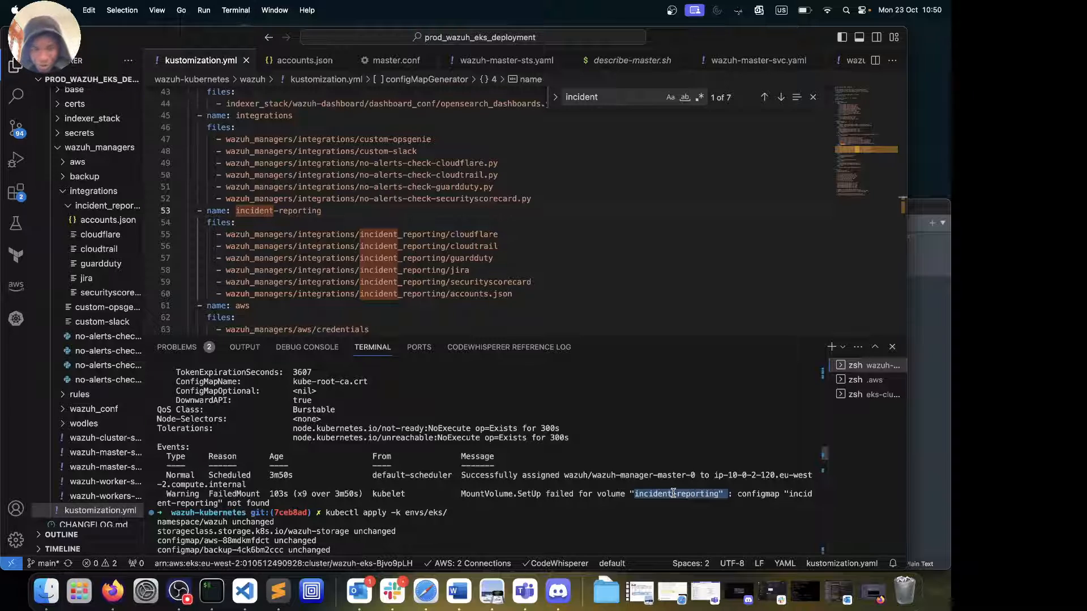
click(279, 211)
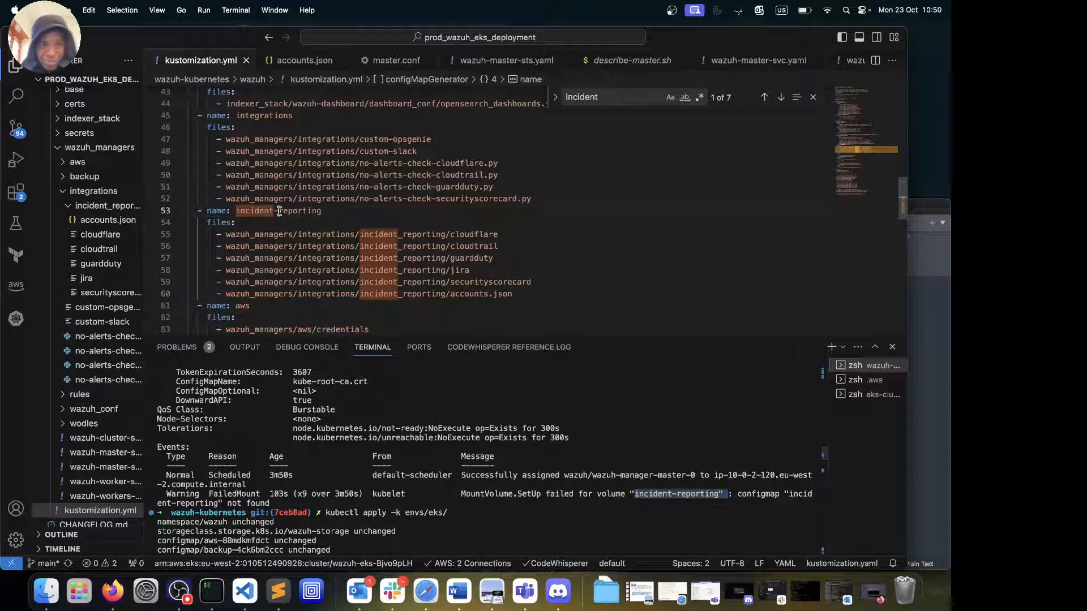
key(BackSpace)
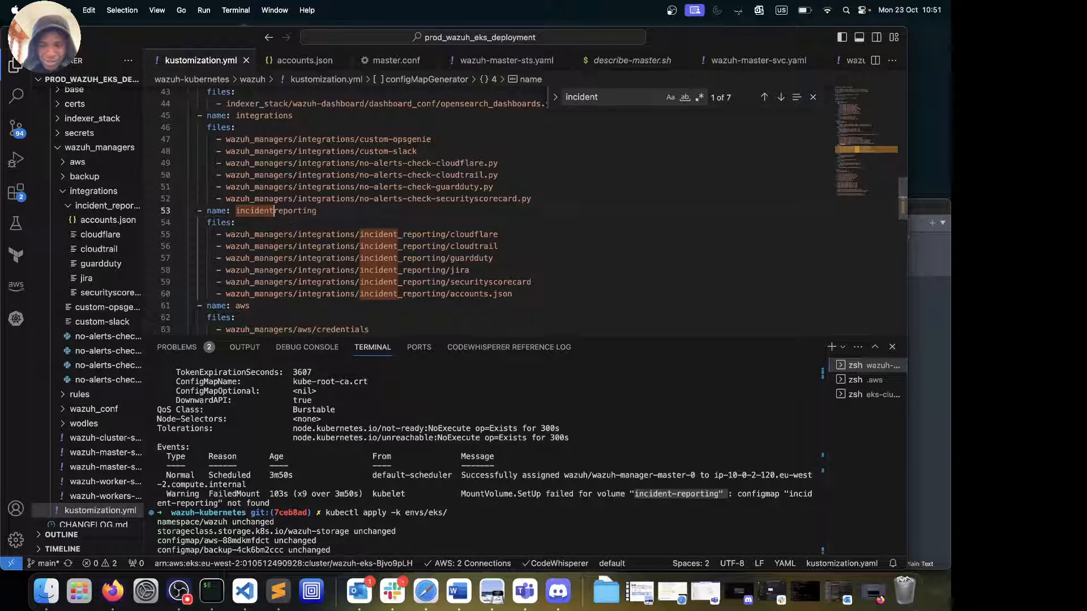
text(_)
key(BackSpace)
text(-)
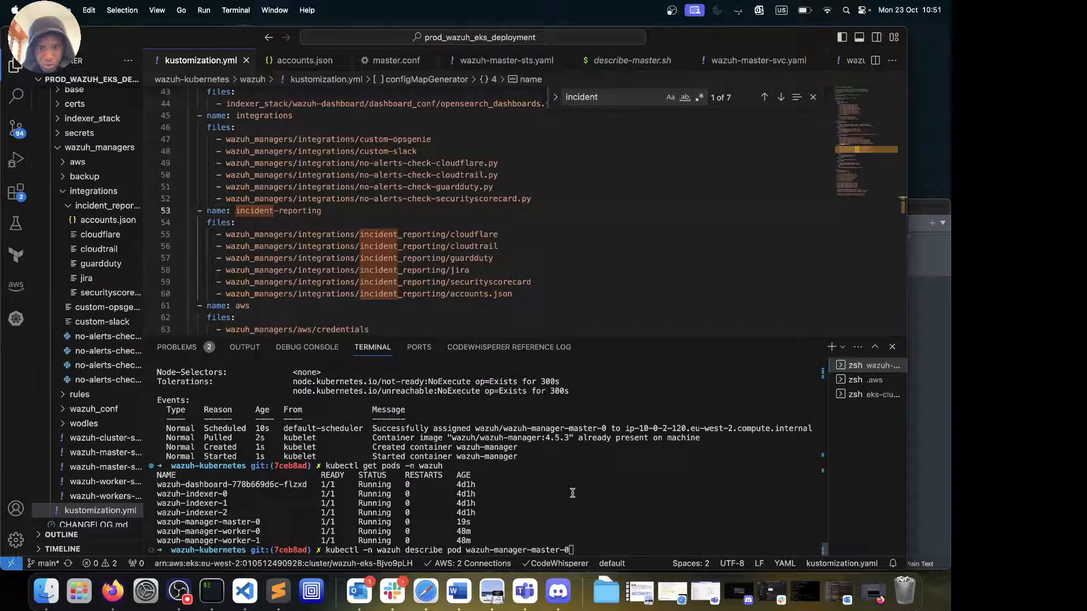
key(Return)
scroll(572, 493, up, 10)
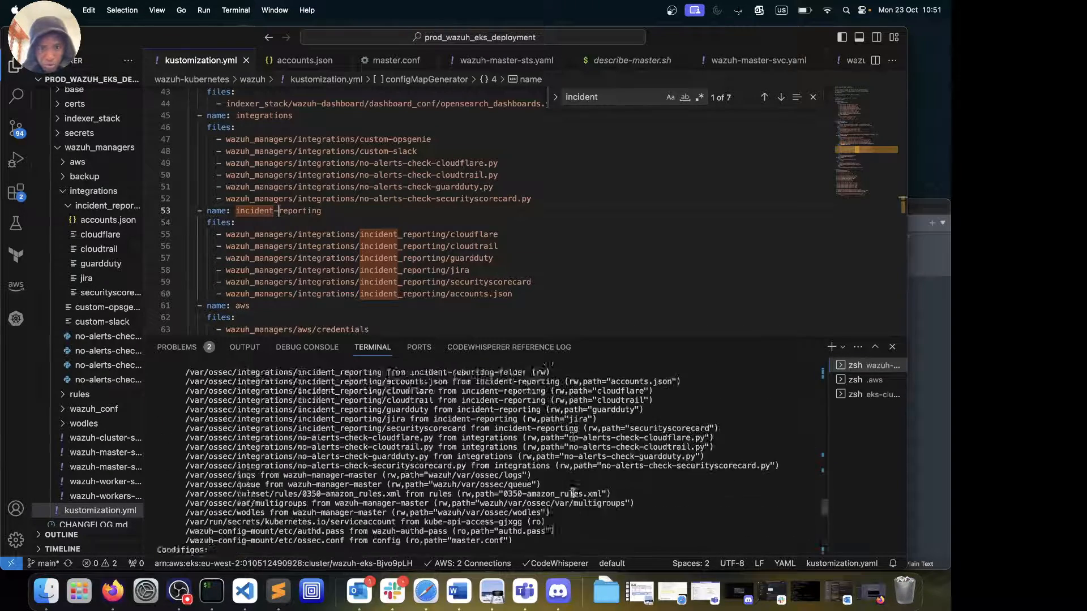
Scroll through the manager pod description and highlight the incident_reporting mount lines
scroll(572, 493, up, 2)
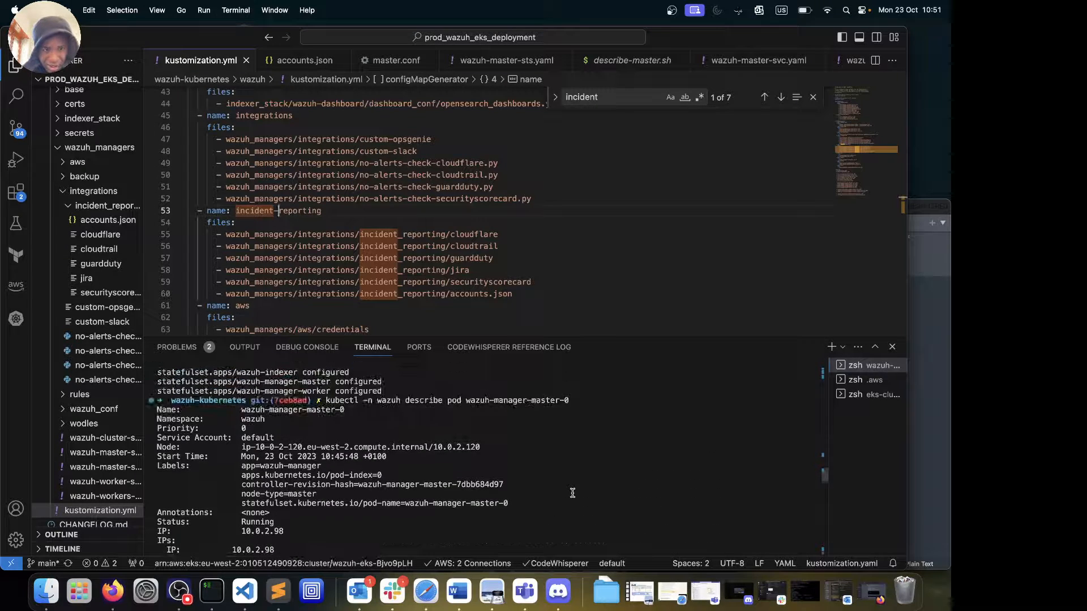
scroll(572, 493, down, 2)
scroll(572, 493, up, 2)
scroll(572, 493, down, 3)
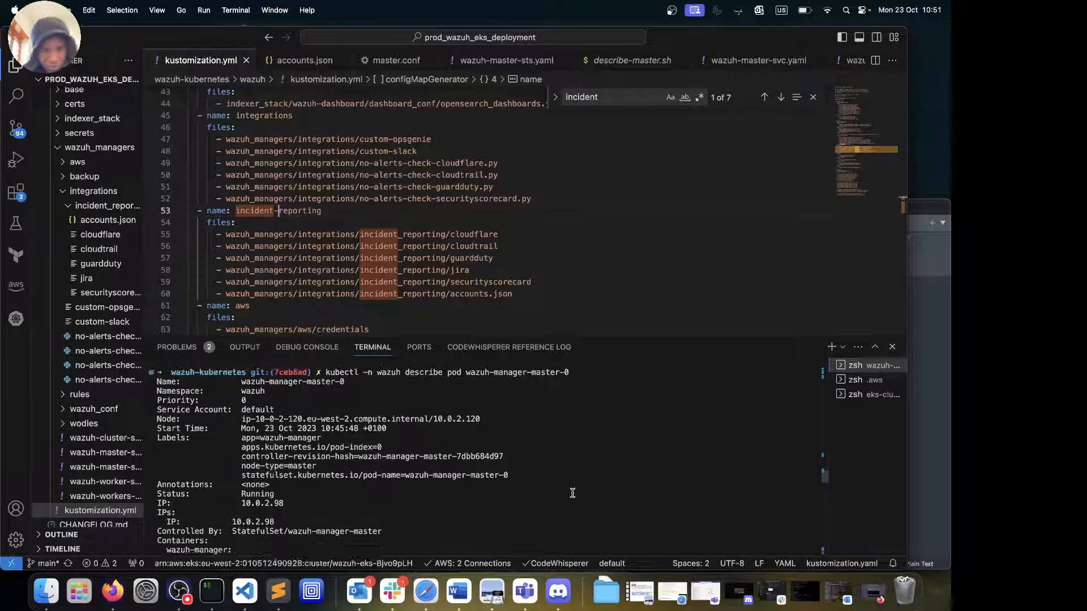
scroll(572, 493, down, 8)
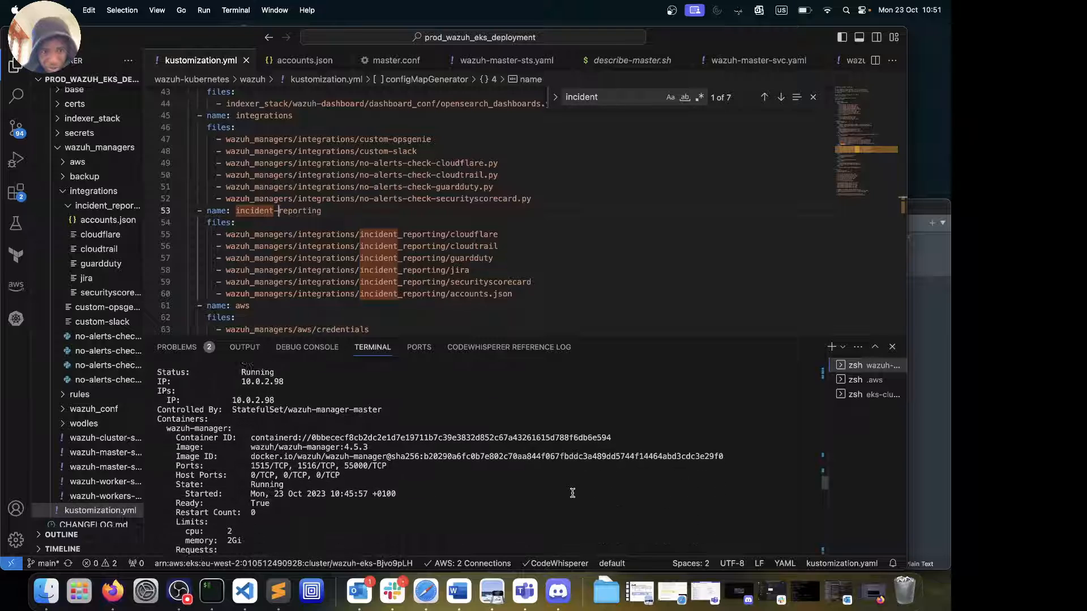
scroll(572, 493, down, 4)
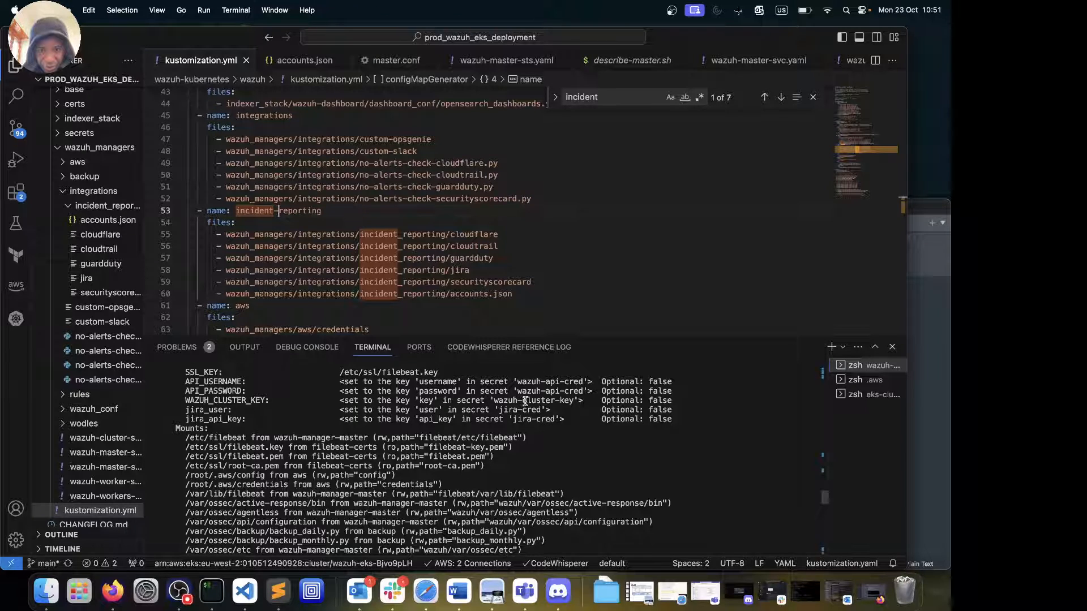
scroll(531, 417, down, 3)
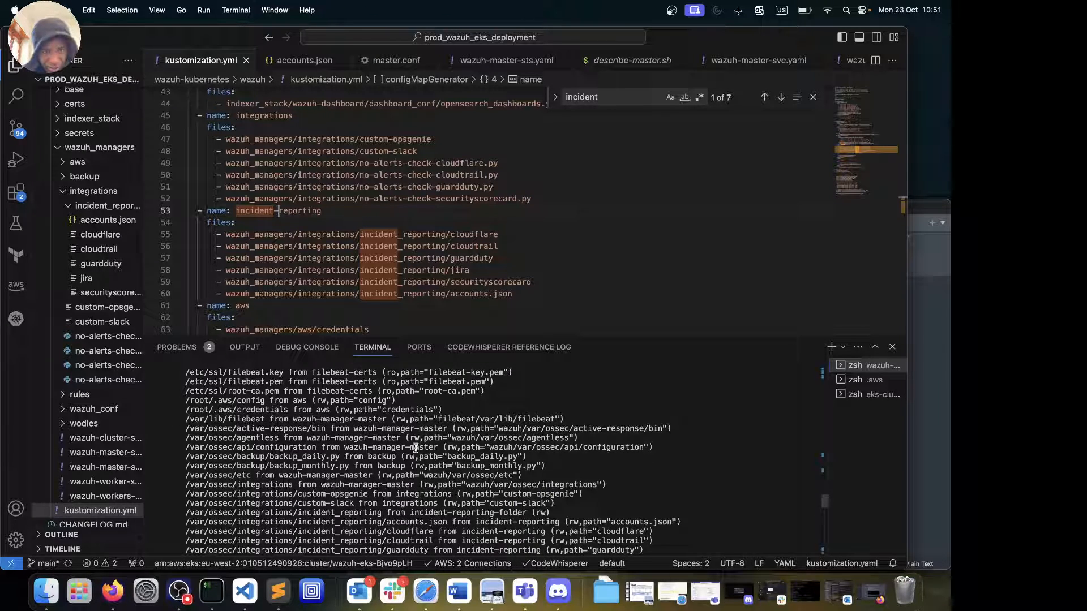
scroll(415, 451, down, 1)
scroll(416, 451, down, 3)
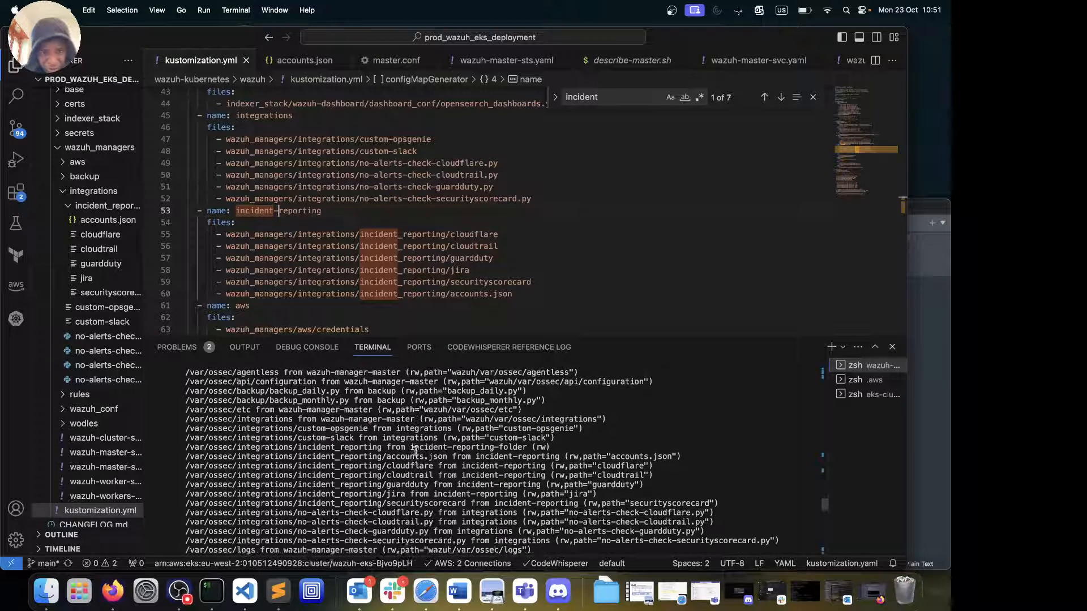
drag(326, 429, 476, 475)
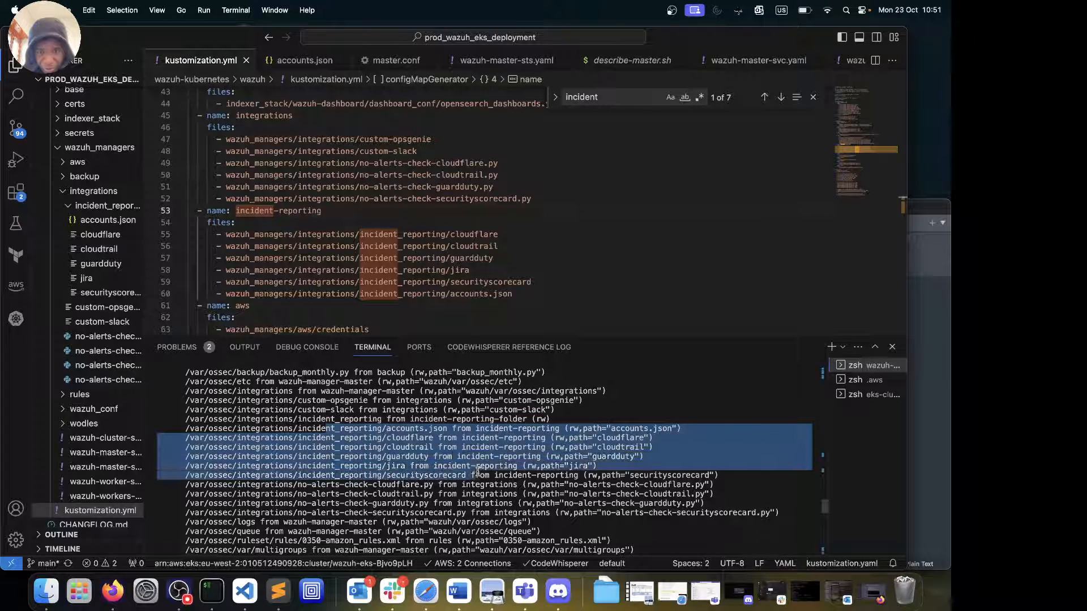
Highlight the cloudtrail mount line and the config volume entry in the Volumes section
scroll(475, 475, down, 4)
drag(353, 400, 405, 400)
scroll(380, 467, down, 10)
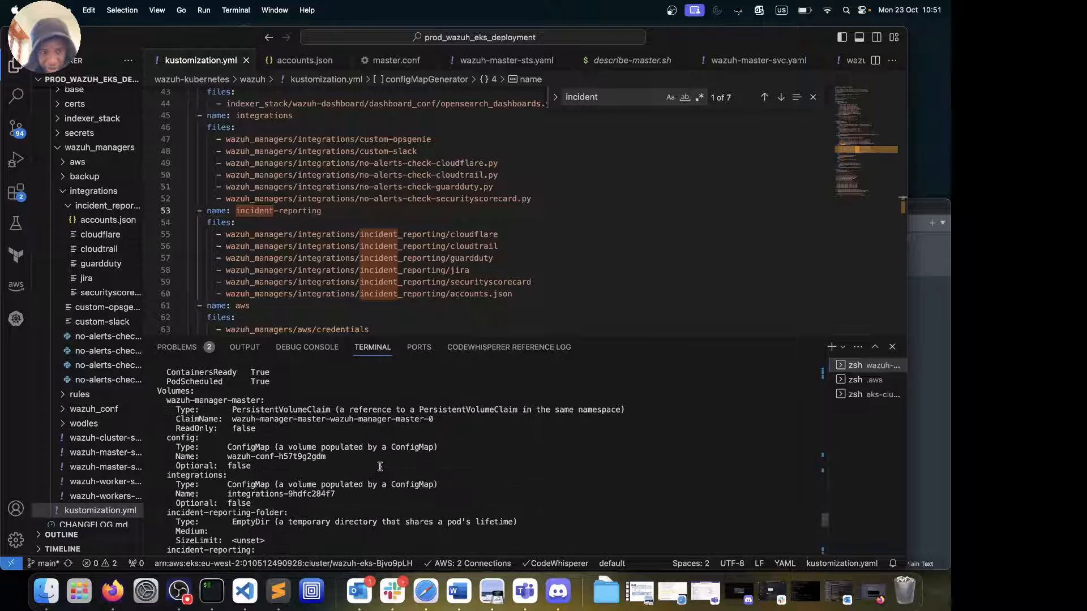
scroll(380, 466, up, 3)
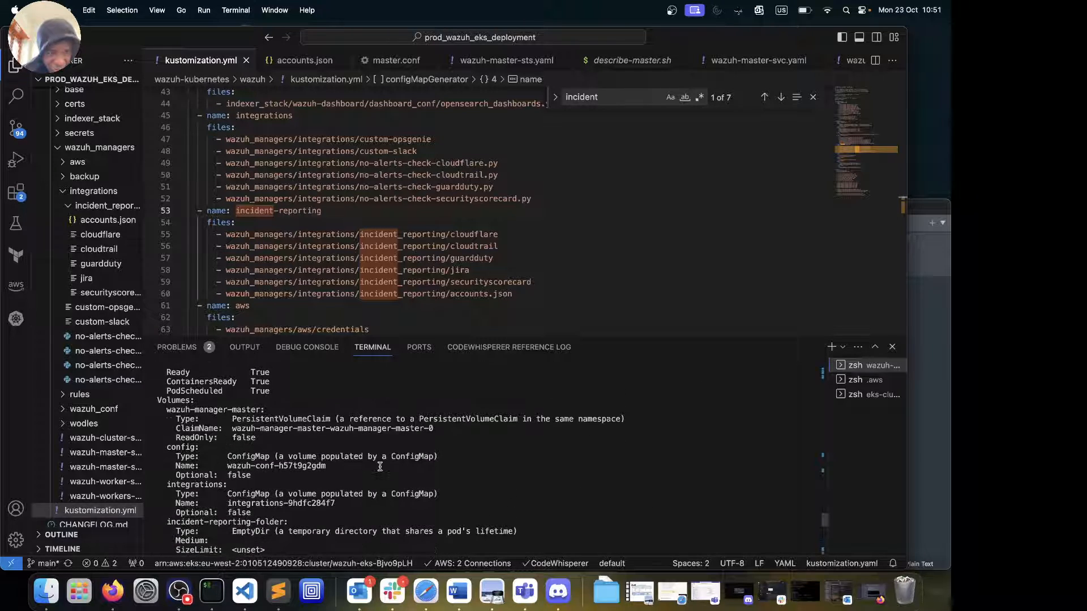
drag(236, 447, 219, 429)
scroll(257, 495, down, 8)
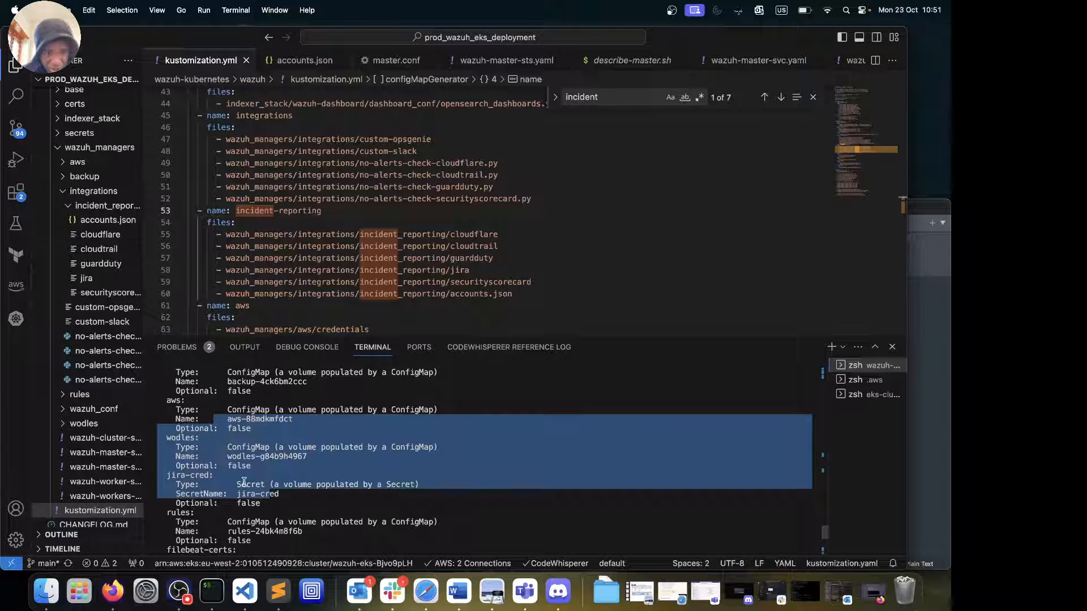
scroll(258, 503, down, 10)
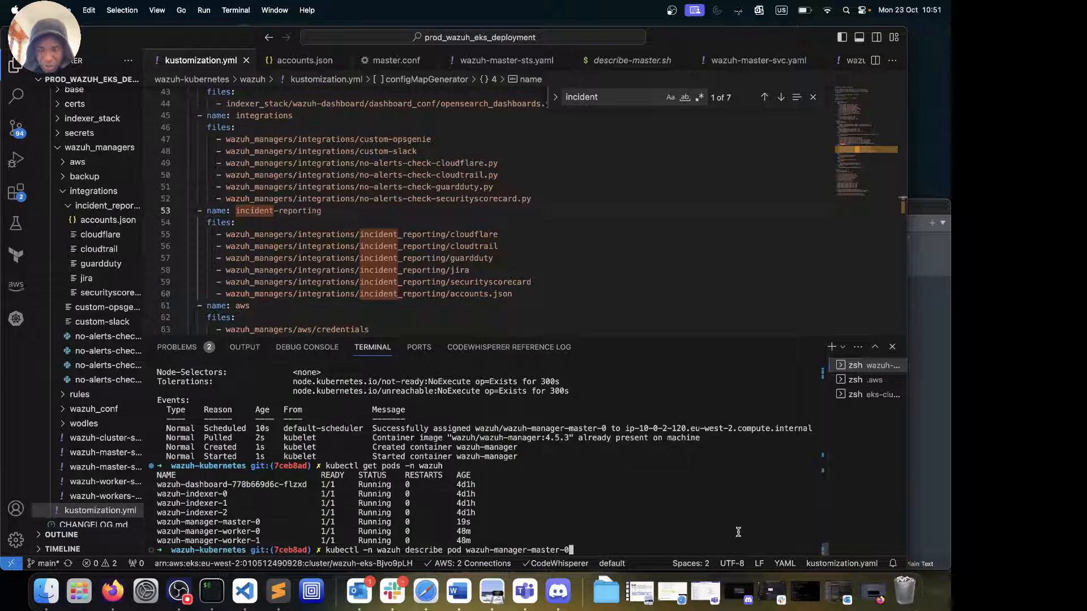
Rerun the pod description, then list the wazuh namespace pods to confirm all are Running
key(Return)
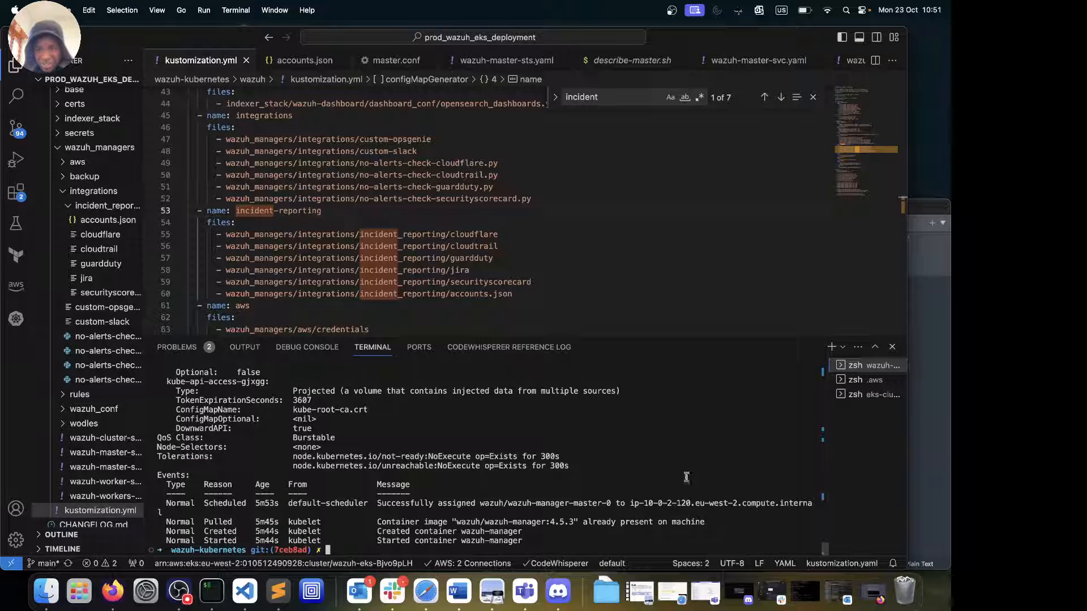
key(Up)
key(Up)
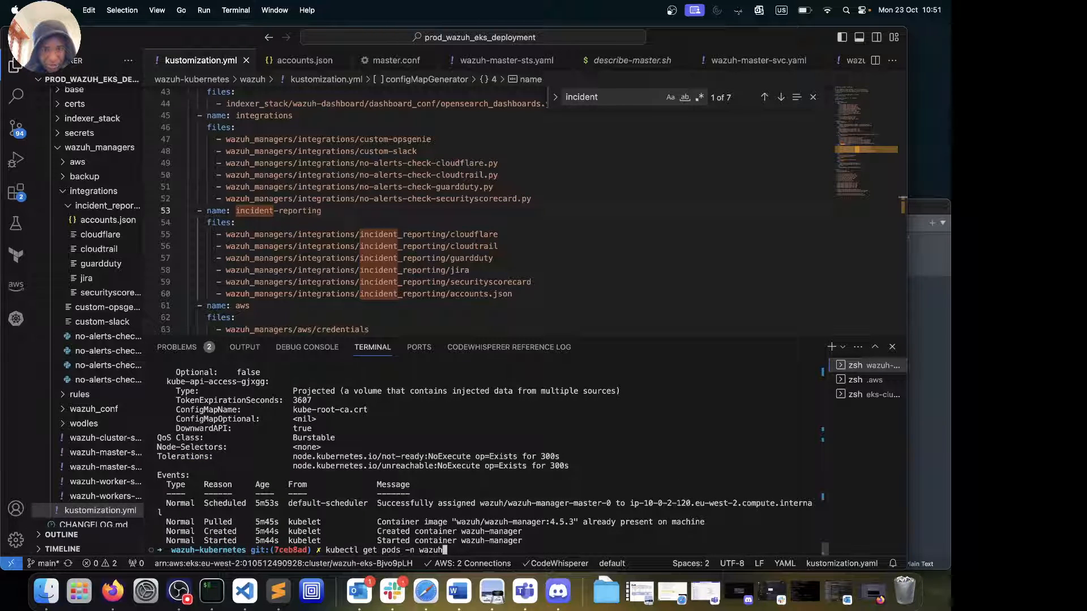
key(Return)
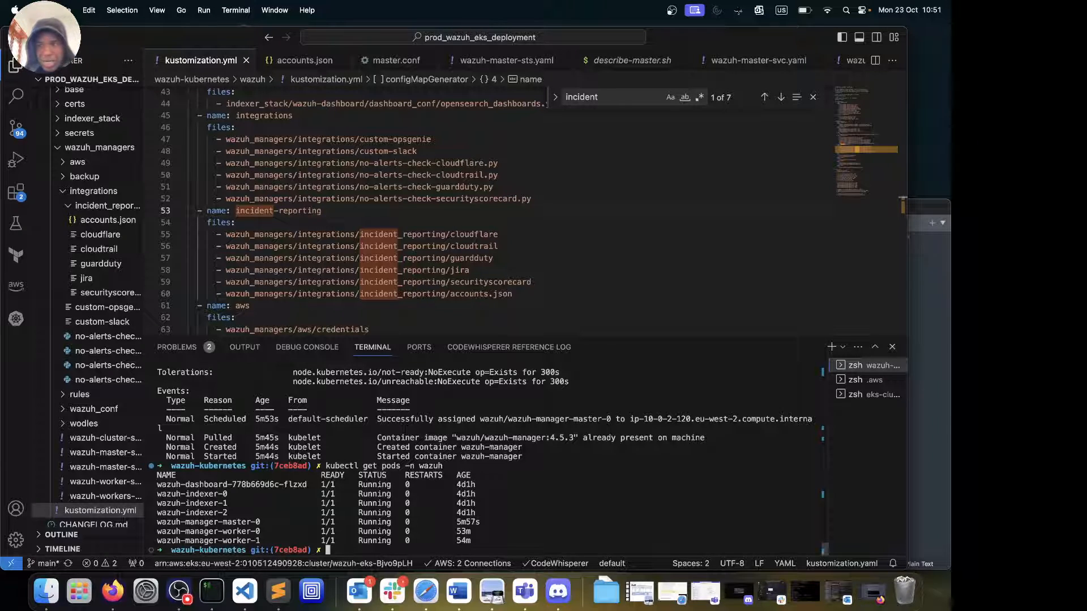
Open a shell in the wazuh-manager-master-0 pod and list the contents of /var/ossec
click(866, 394)
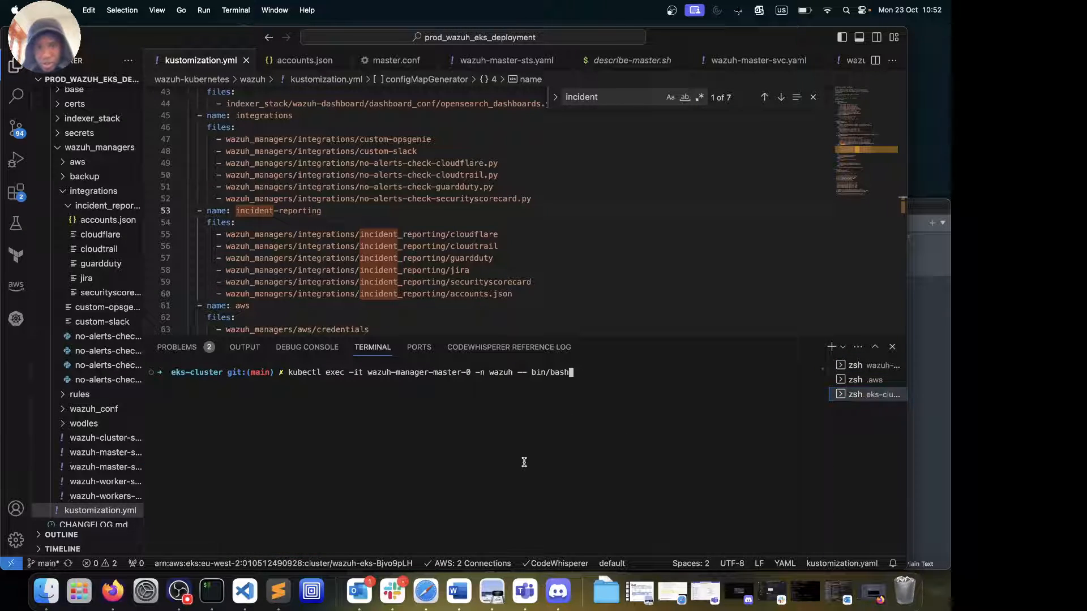
key(Return)
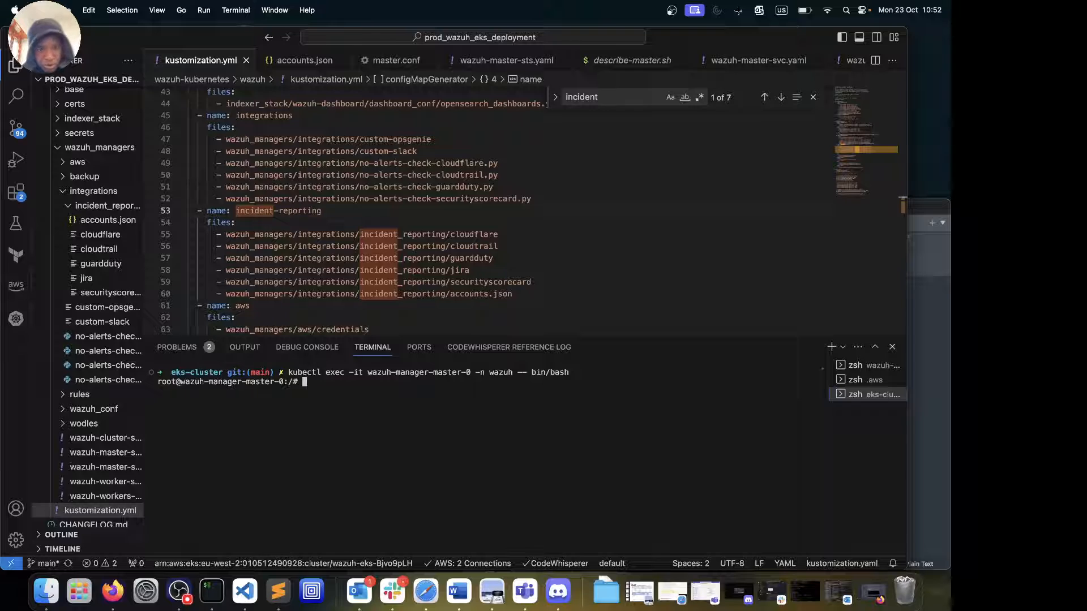
text(ll)
key(Return)
text(c)
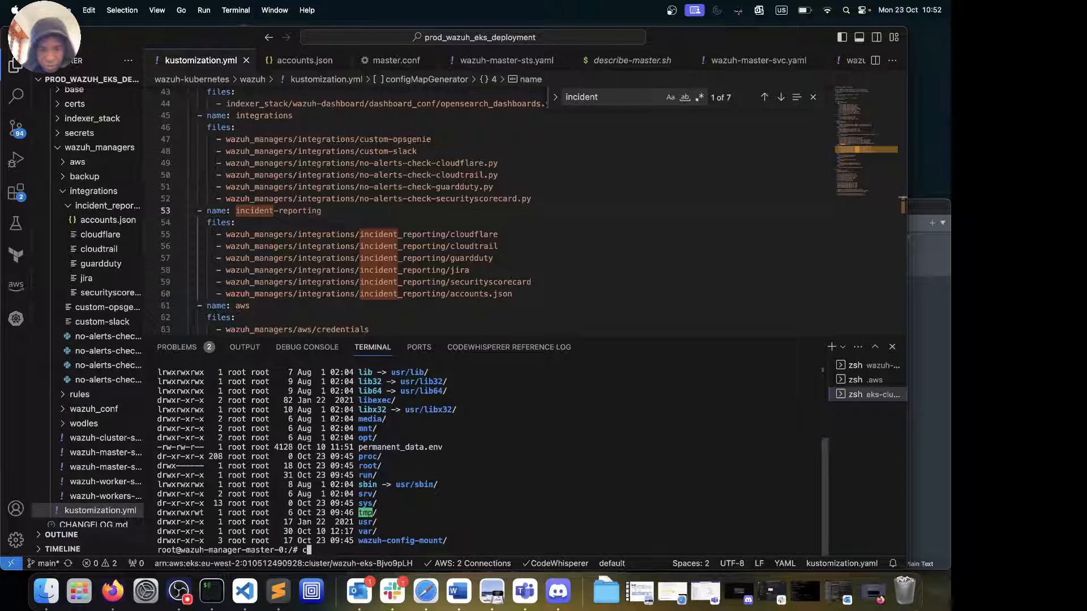
text(d /var/ossec/)
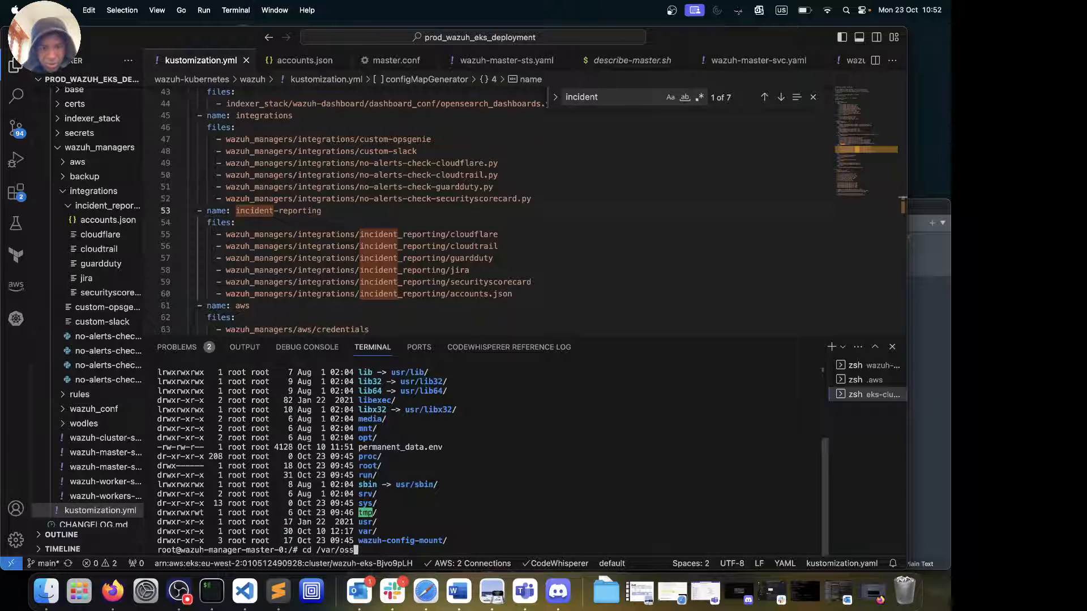
key(Return)
text(ll)
key(Return)
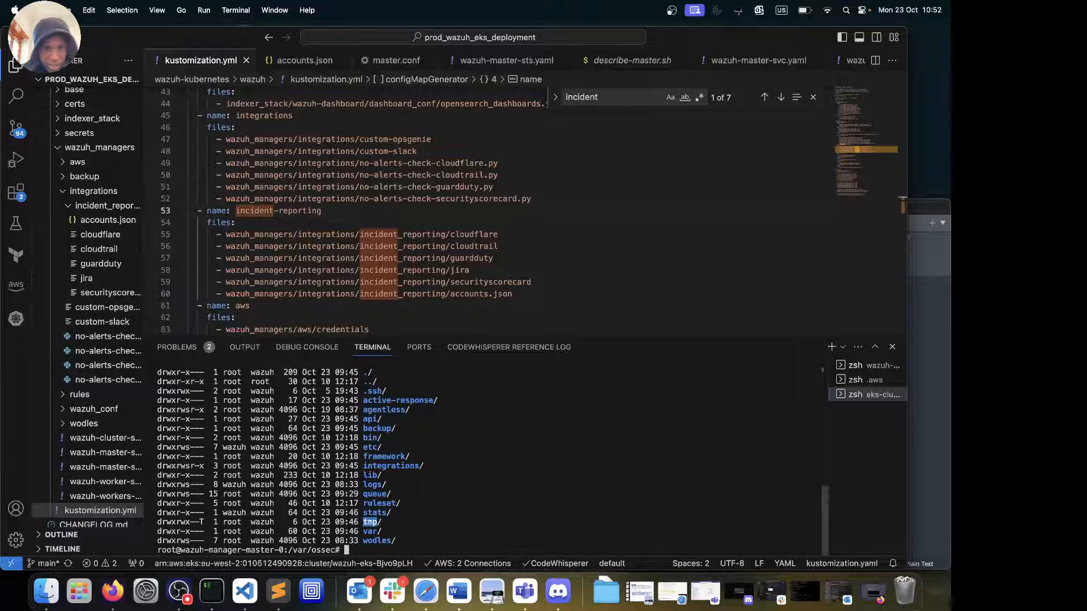
text(clearl)
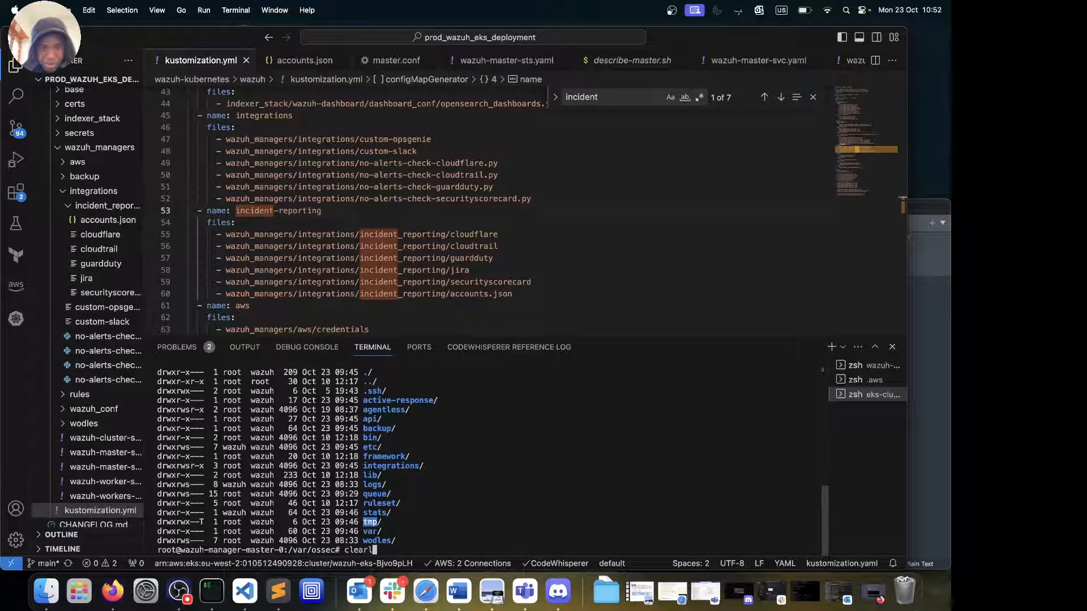
key(BackSpace)
key(BackSpace)
key(BackSpace)
key(BackSpace)
text(ls)
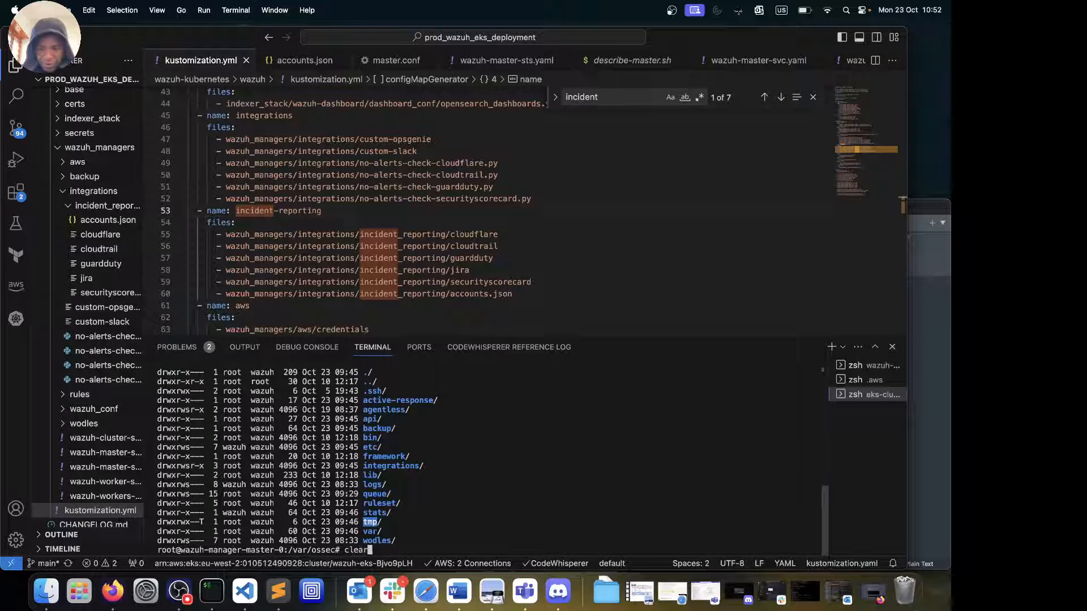
key(ctrl+l)
key(Return)
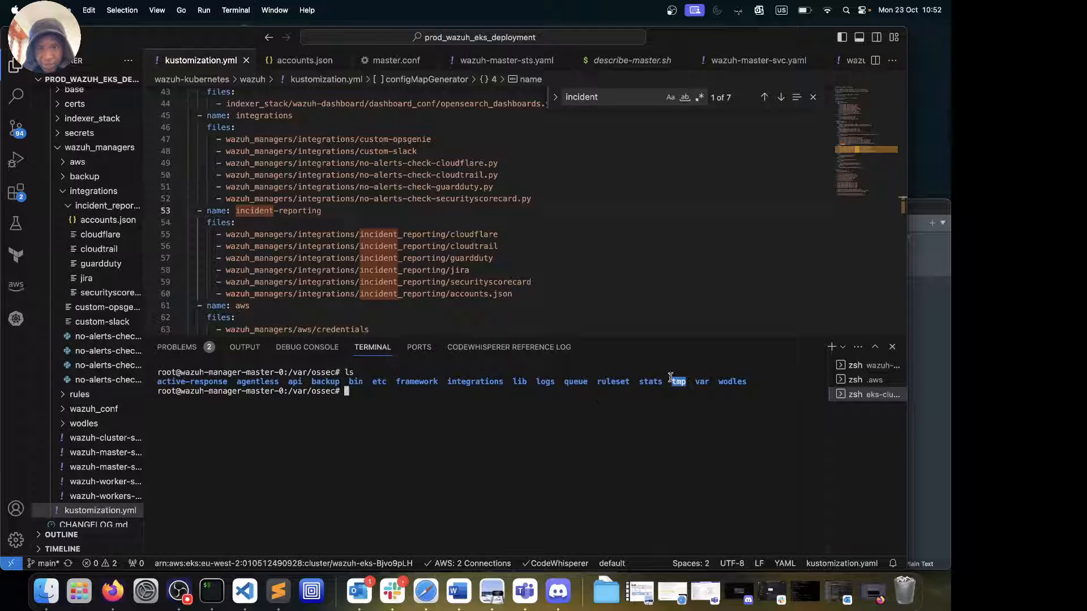
Move into /var/ossec/integrations and list its scripts, highlighting the cloudflare script name
text(cd in)
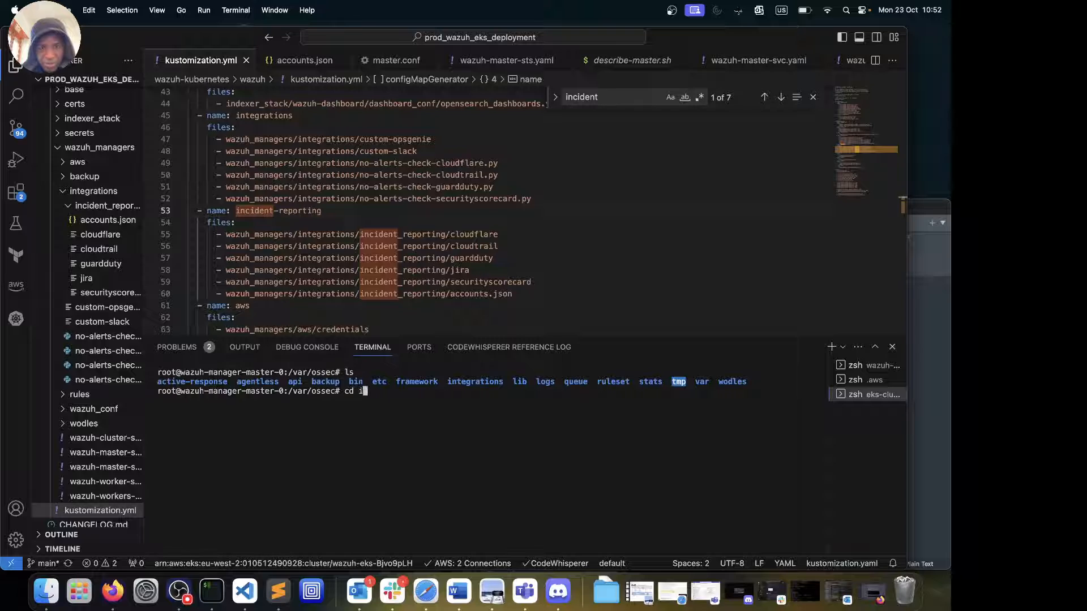
key(Tab)
key(Return)
text(])
key(BackSpace)
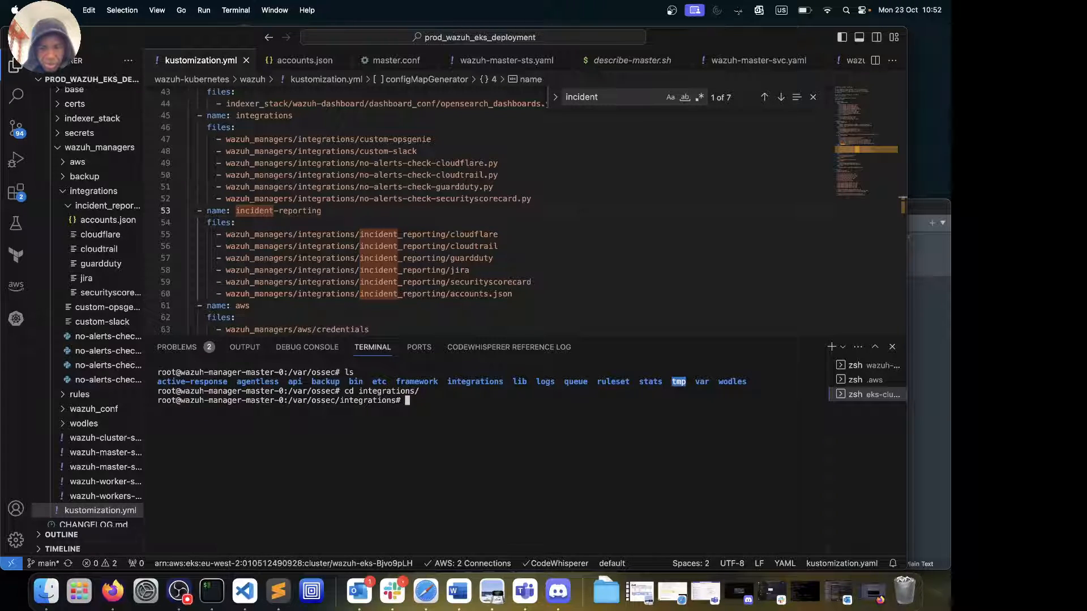
text(ls)
key(Return)
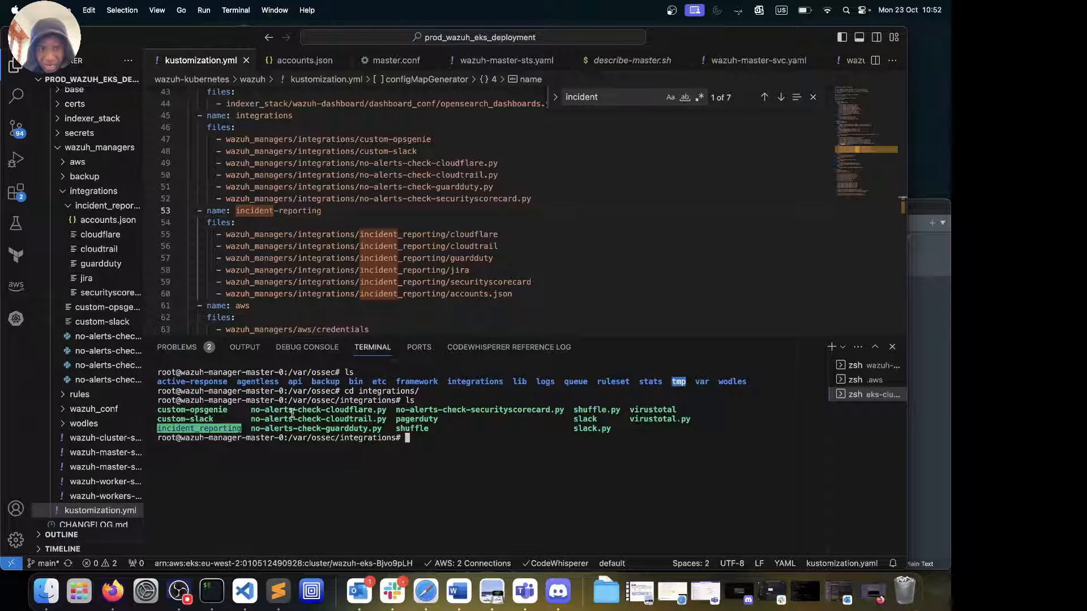
drag(265, 413, 362, 415)
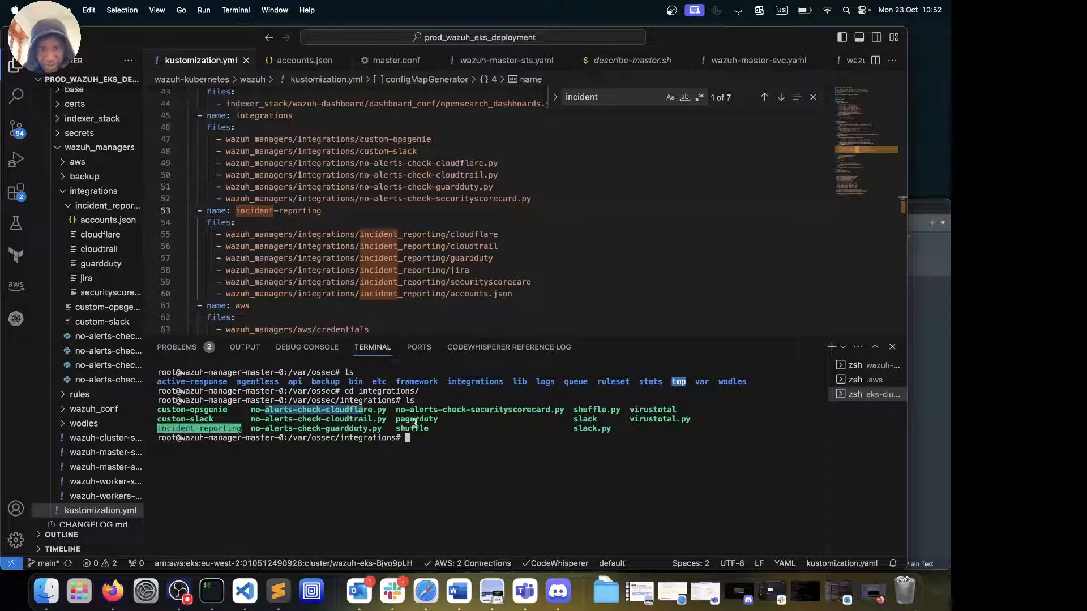
click(211, 429)
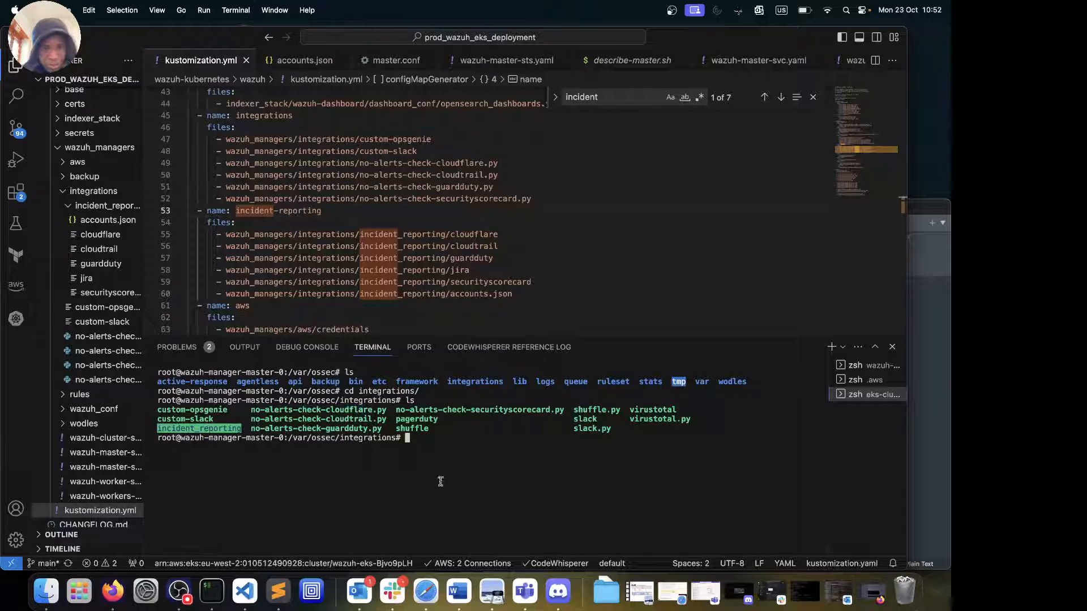
List incident_reporting: accounts.json, cloudflare, cloudtrail, guardduty, jira and securityscorecard
text(cd incident_reporting/)
key(Return)
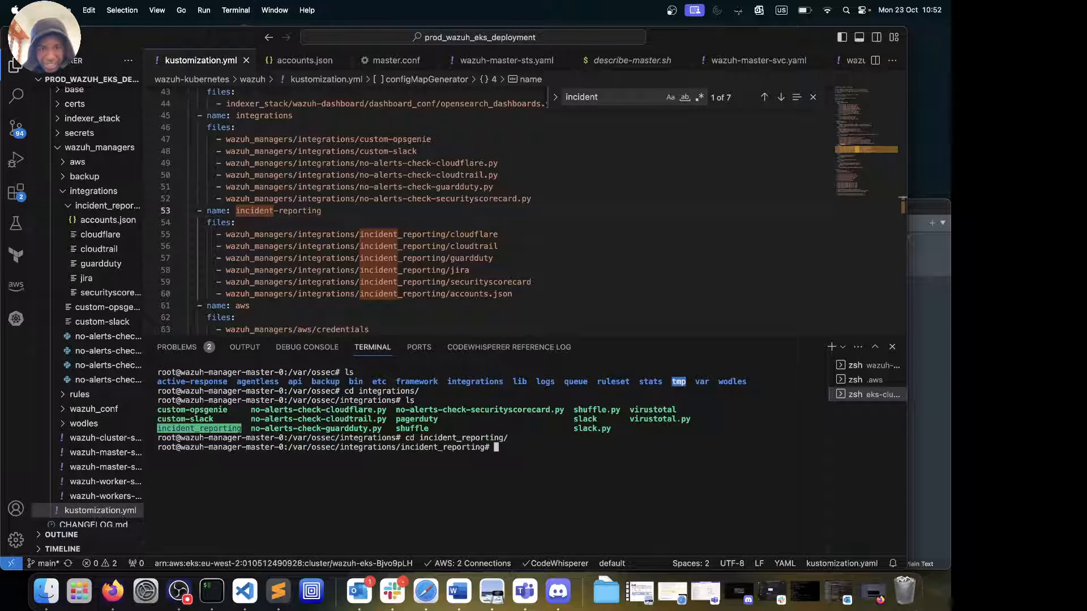
text(ls)
key(Return)
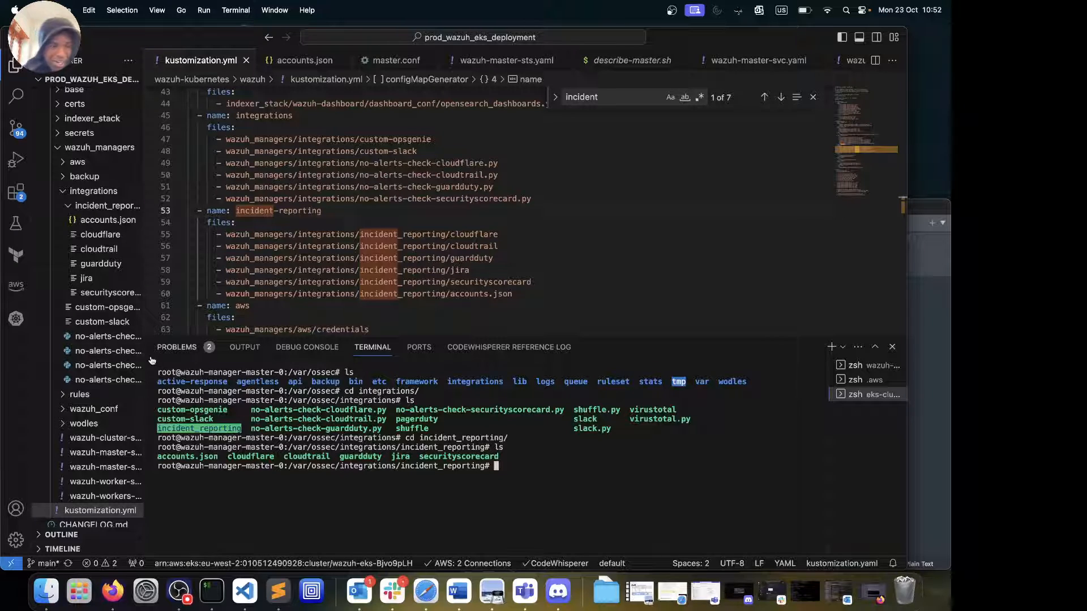
scroll(70, 324, up, 5)
scroll(71, 325, down, 4)
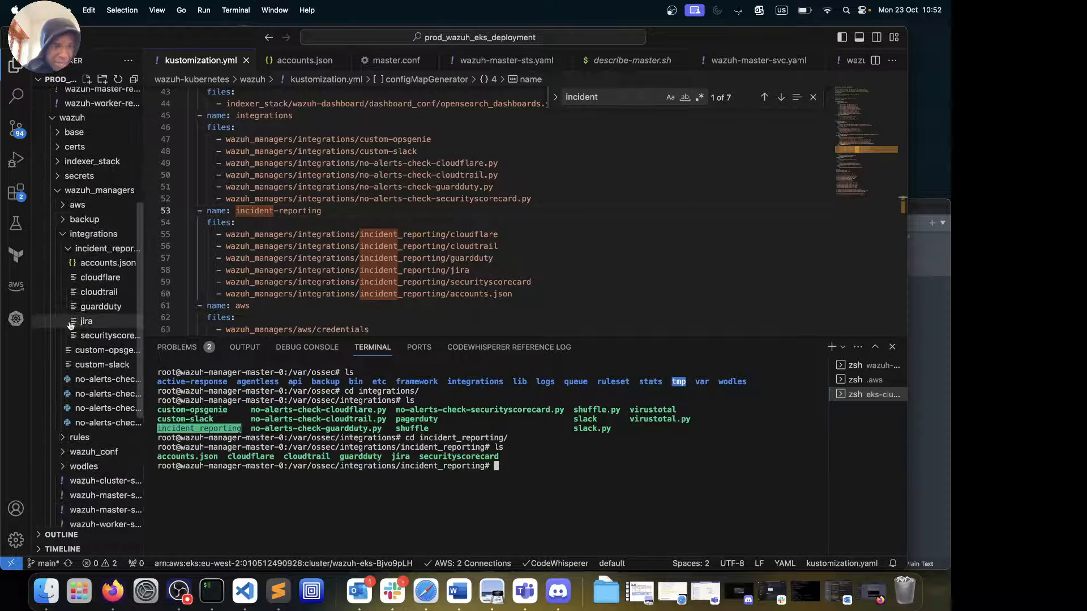
Collapse the integrations folders in Explorer, relist incident_reporting, then list integrations again
click(68, 248)
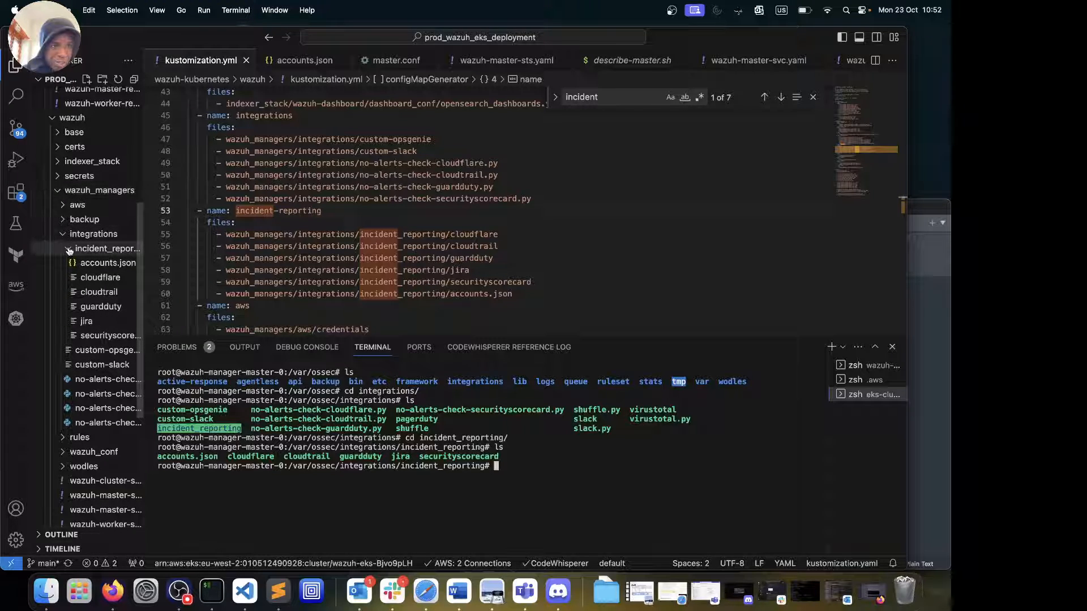
click(64, 234)
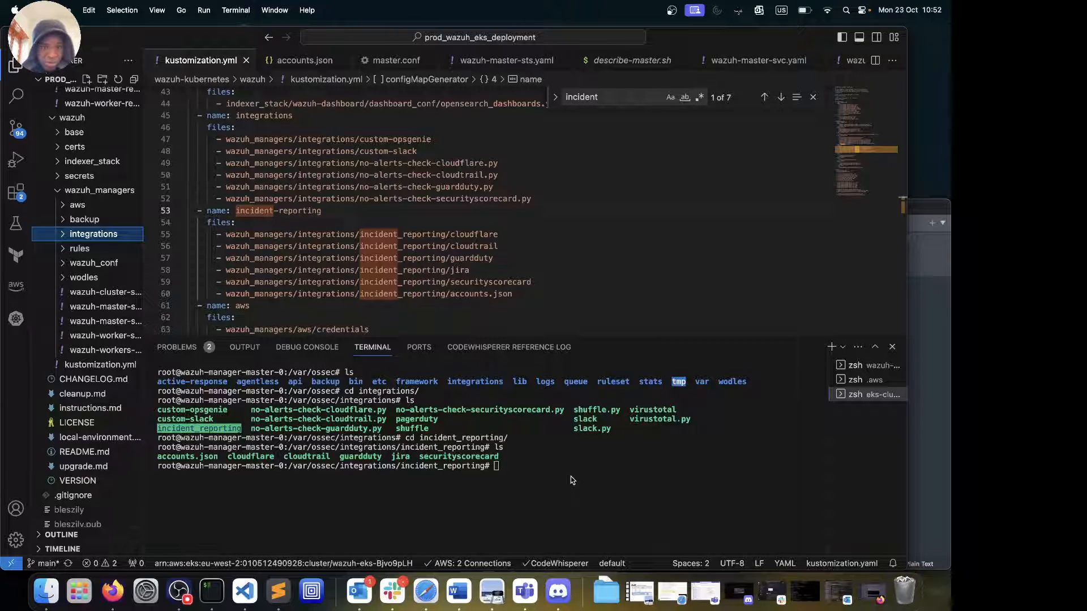
click(510, 474)
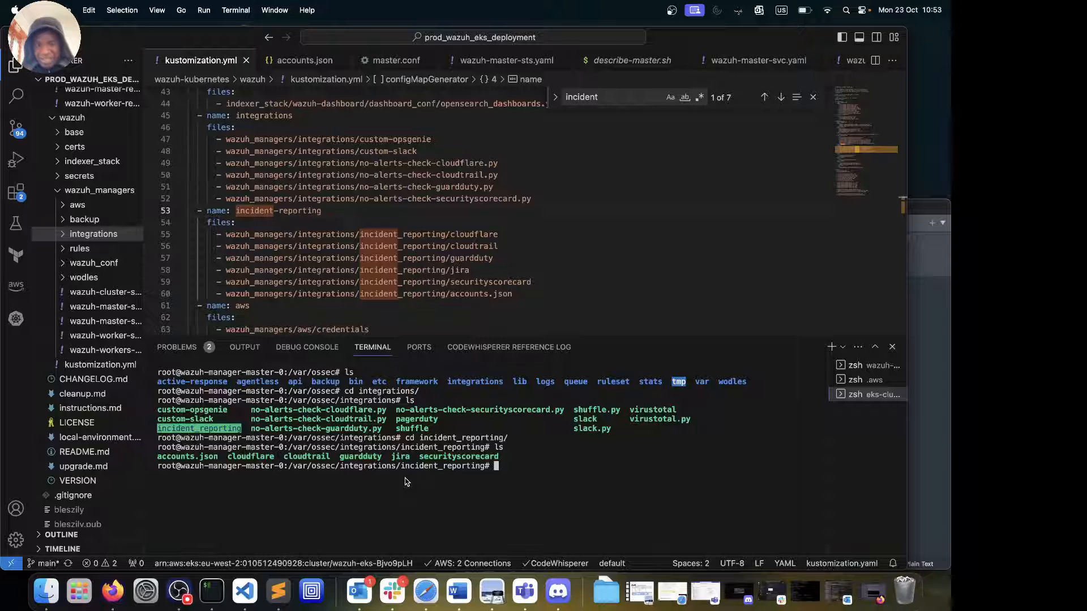
text(ls)
key(Return)
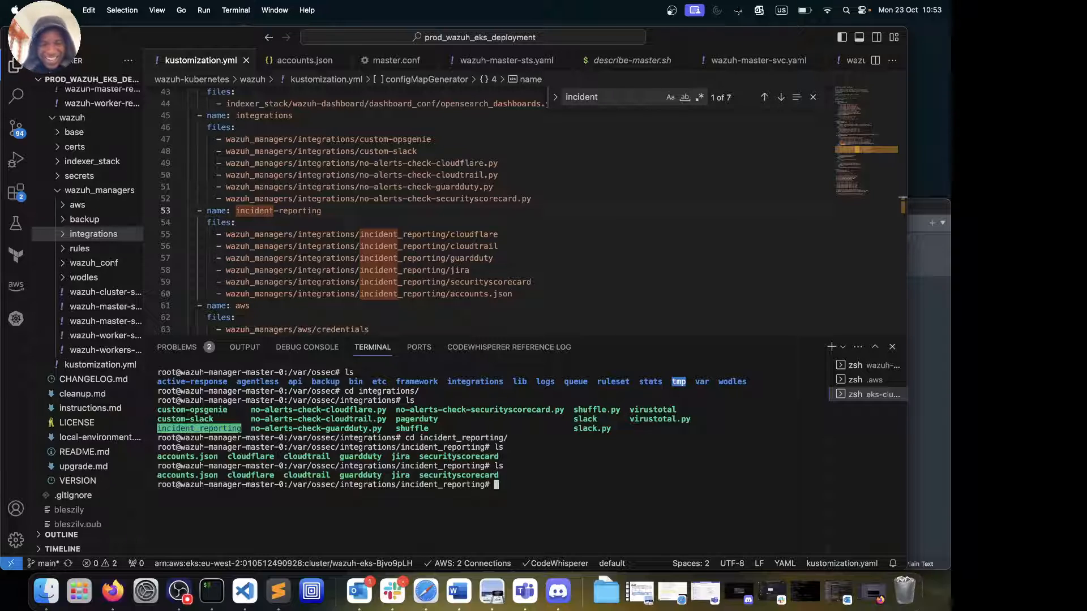
text(cd ..)
key(Return)
text(ls)
key(Return)
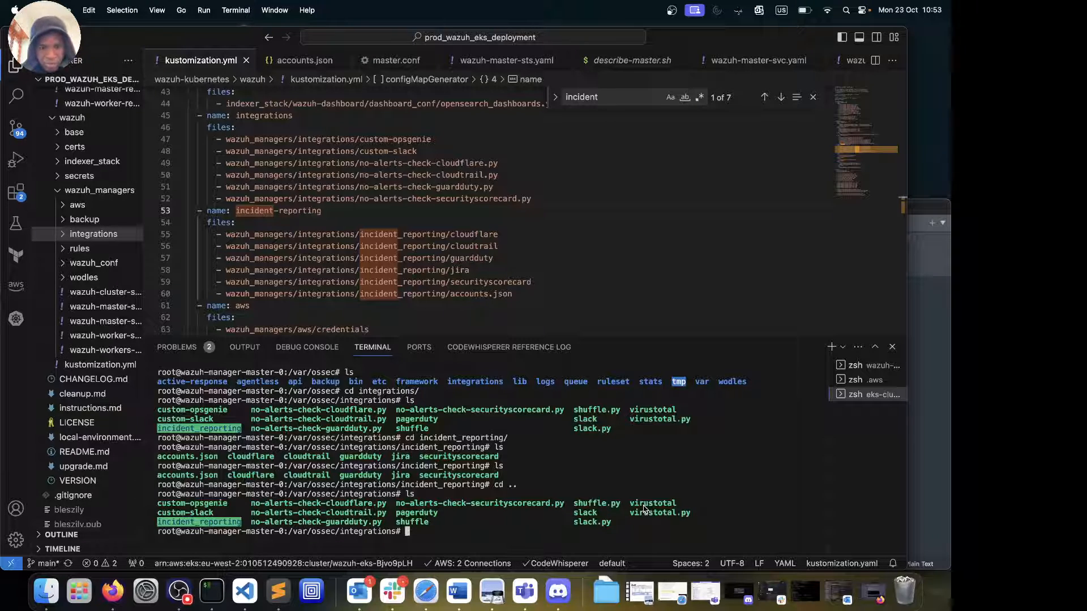
Go back up to /var/ossec and list the contents of the backup folder
text(pwd)
key(Return)
text(cd ..)
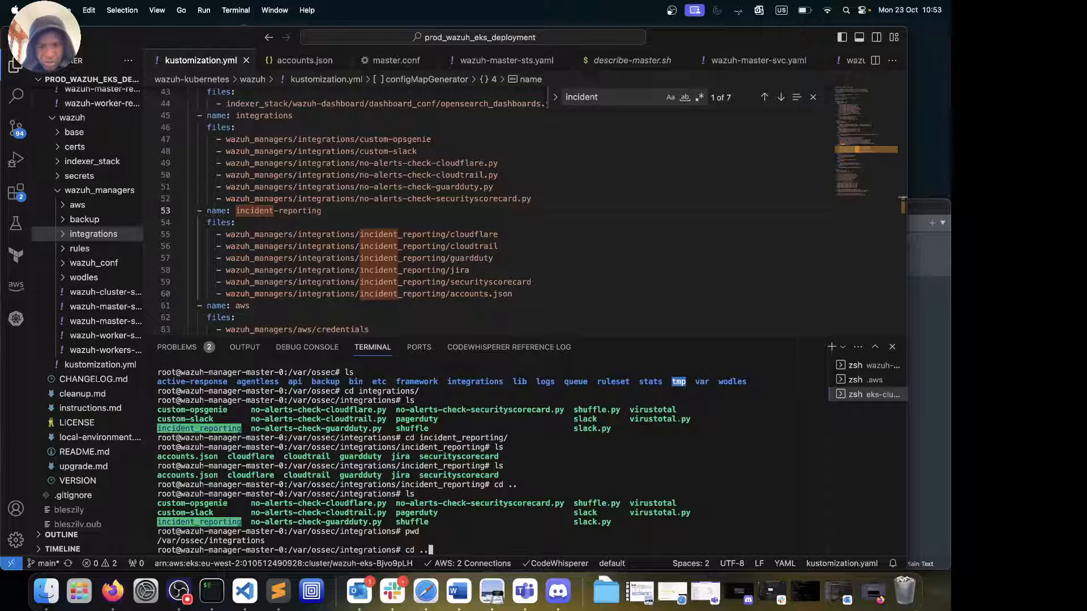
key(Return)
text(ls)
key(Return)
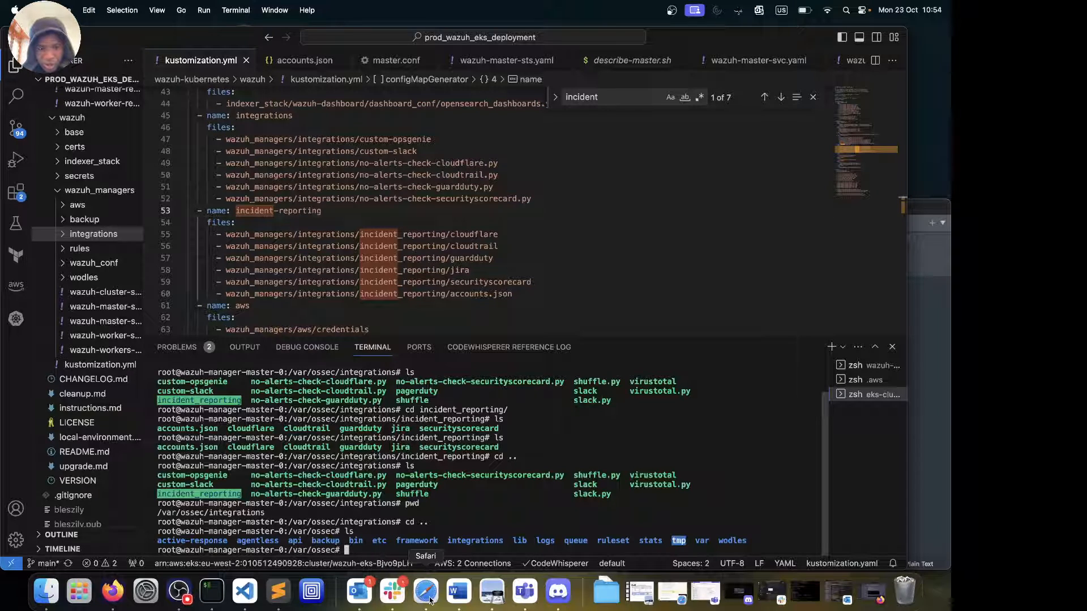
text(cd b)
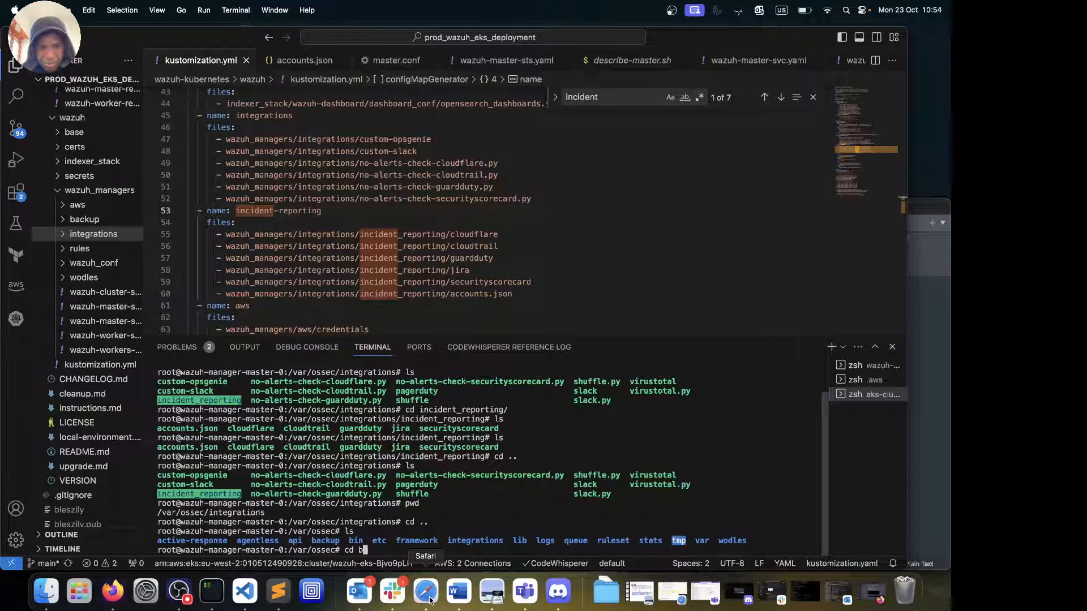
key(Return)
text(cd b)
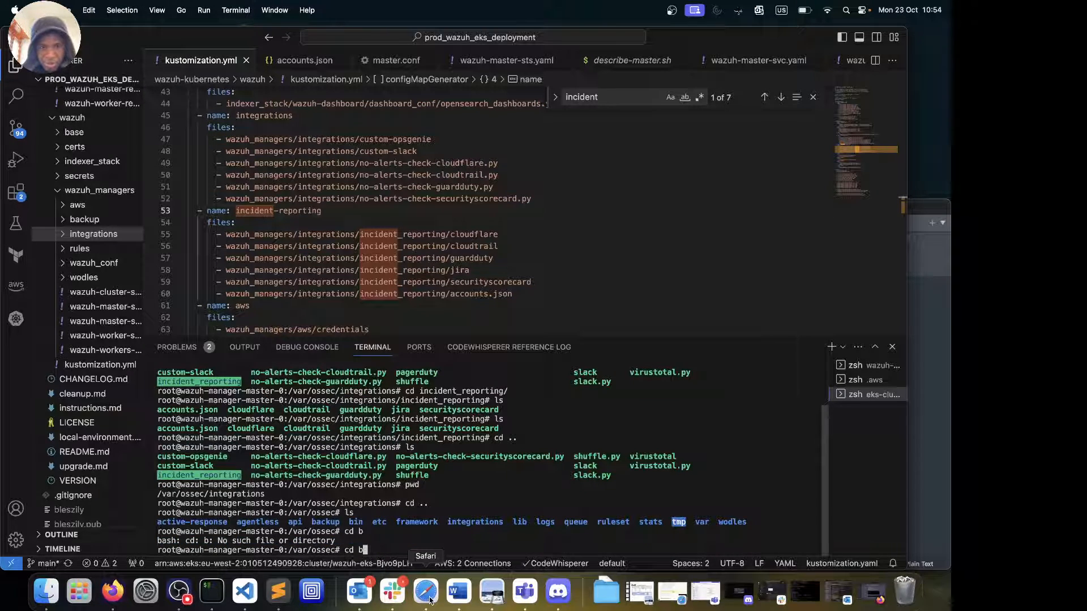
key(Tab)
key(Return)
text(ls)
key(Return)
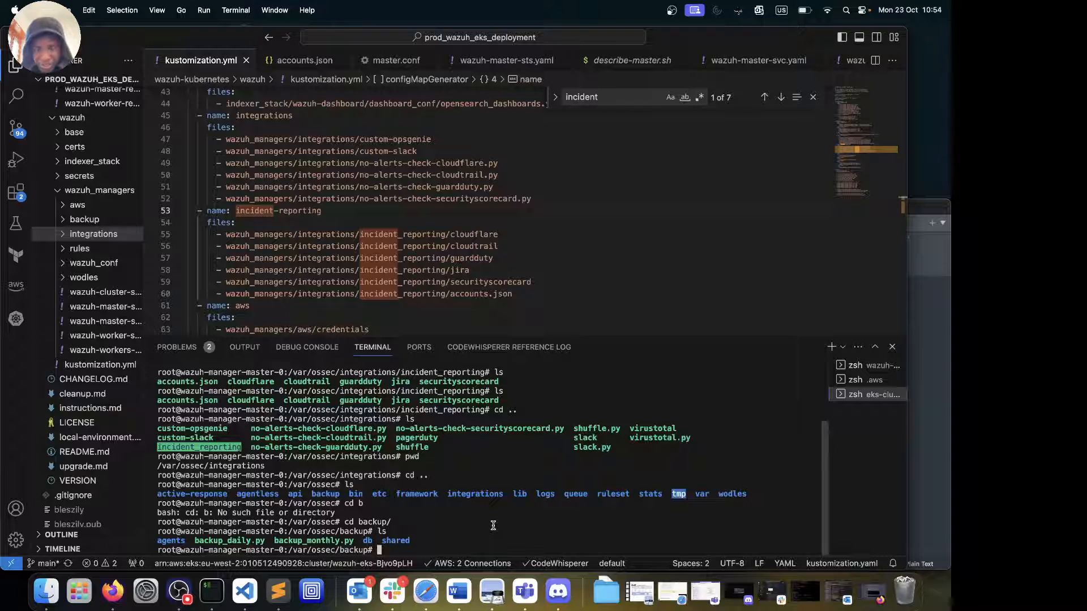
Move into /var/ossec/ruleset/rules and list all the rule XML files
text(cd ..)
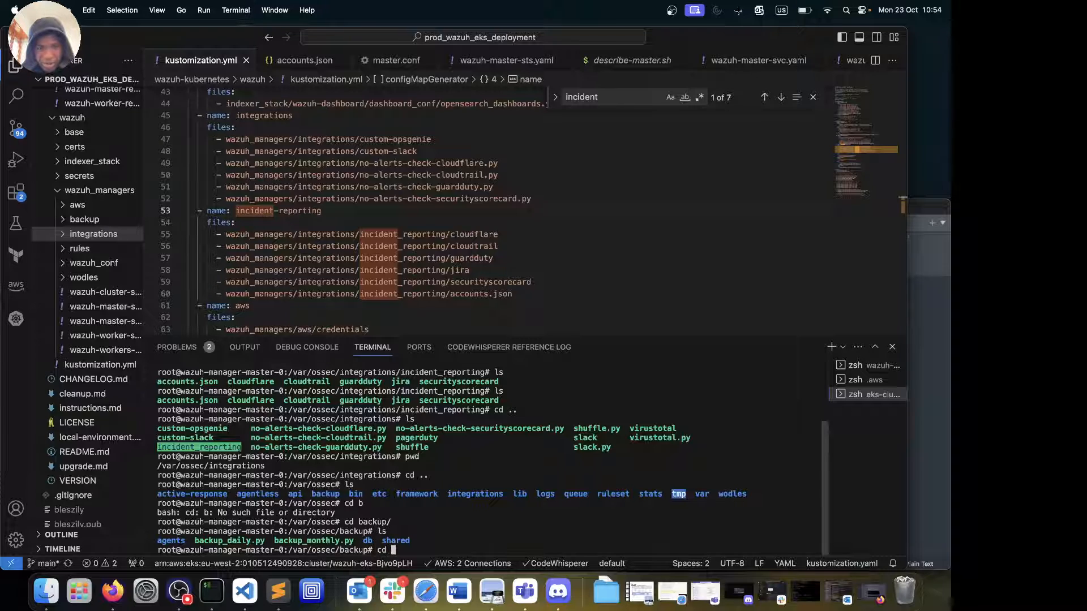
key(Return)
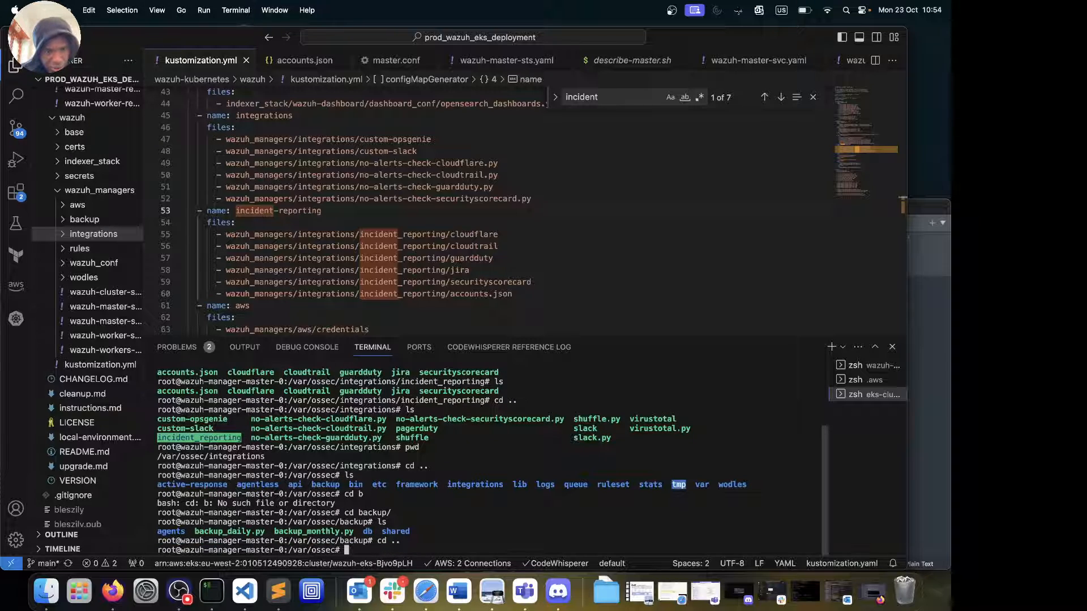
text(cd rul)
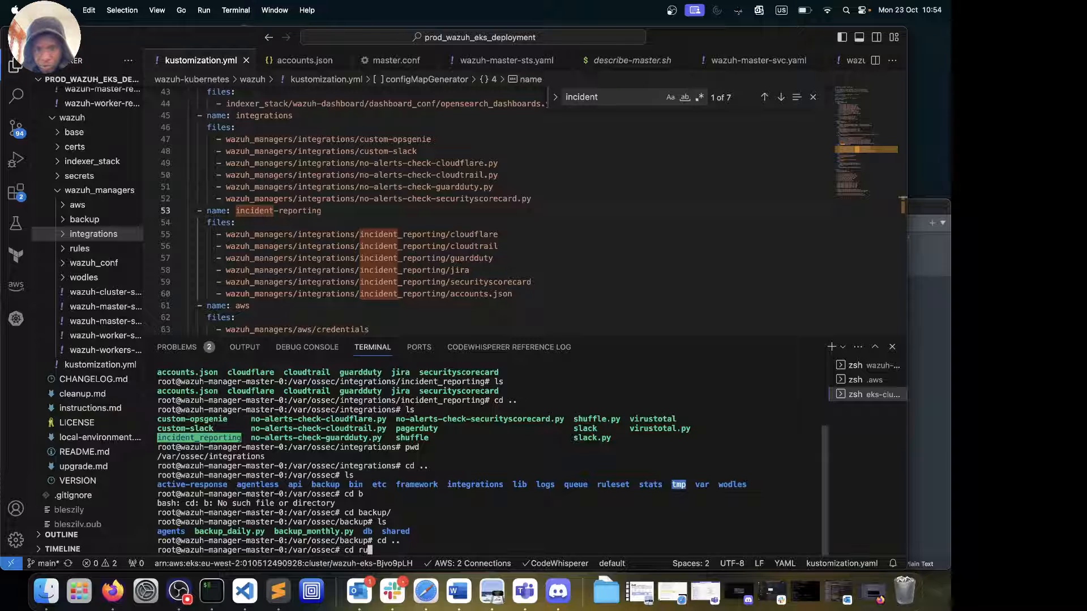
key(Tab)
key(Return)
text(ll)
key(Return)
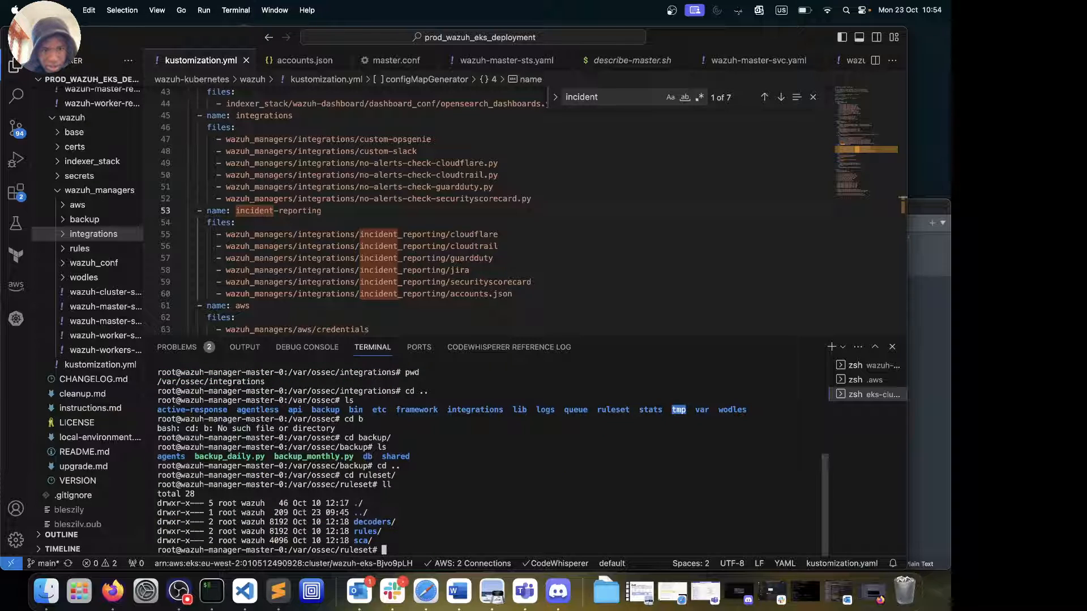
text(cd r)
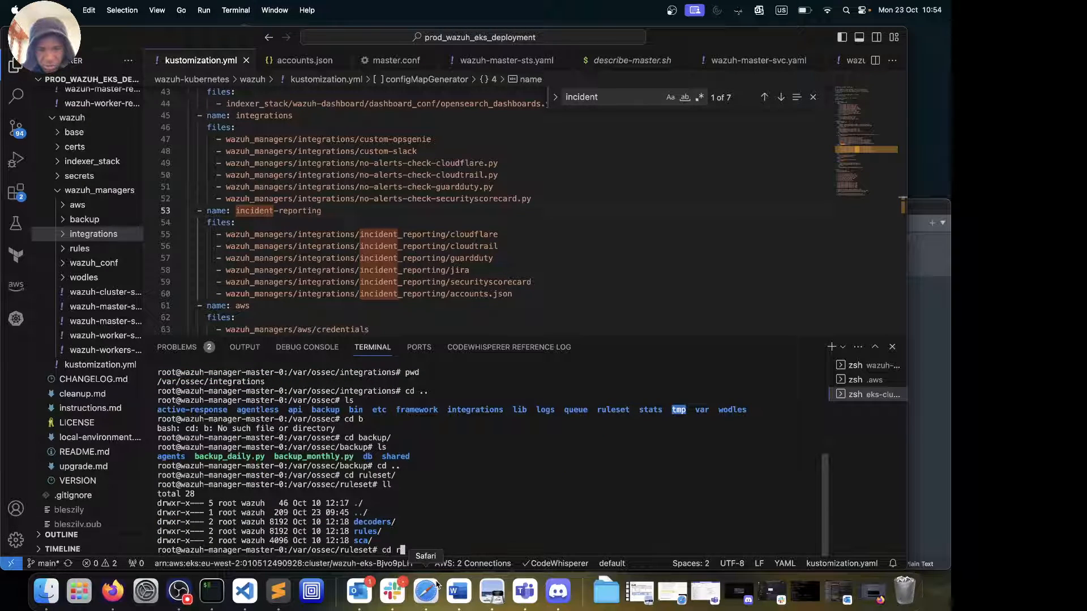
key(Tab)
key(Return)
key(BackSpace)
key(BackSpace)
key(BackSpace)
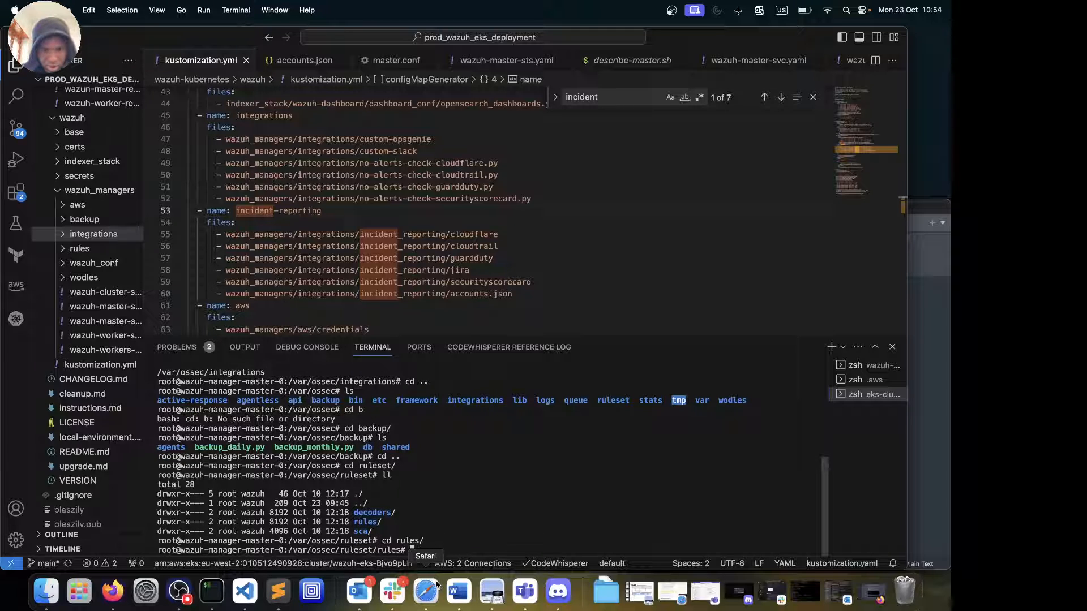
text(ls)
key(Return)
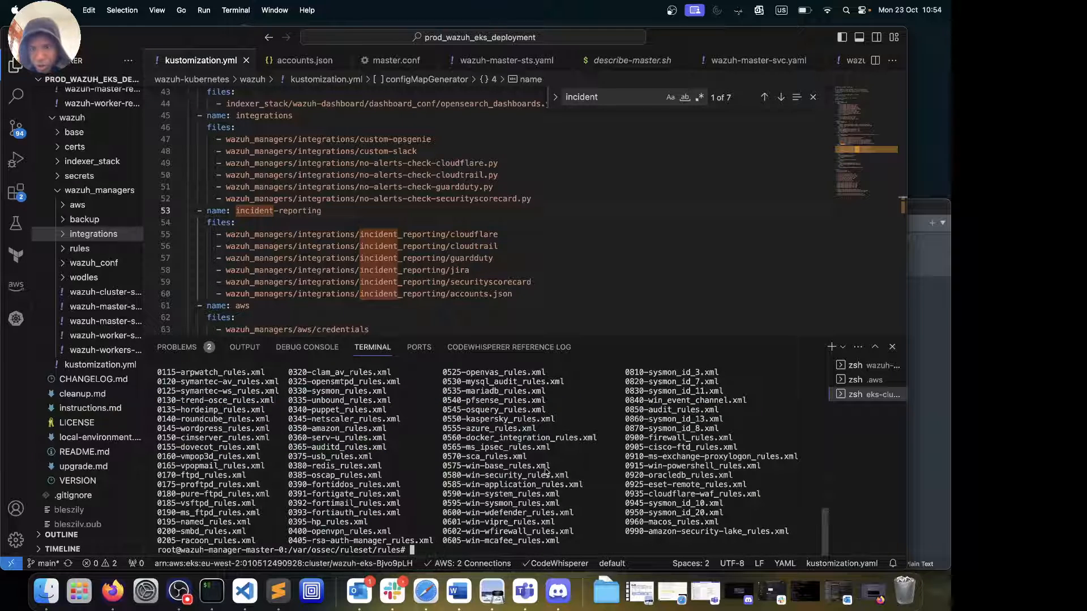
Scroll to the end of the rules listing and clear the terminal
scroll(551, 466, up, 3)
scroll(550, 465, up, 8)
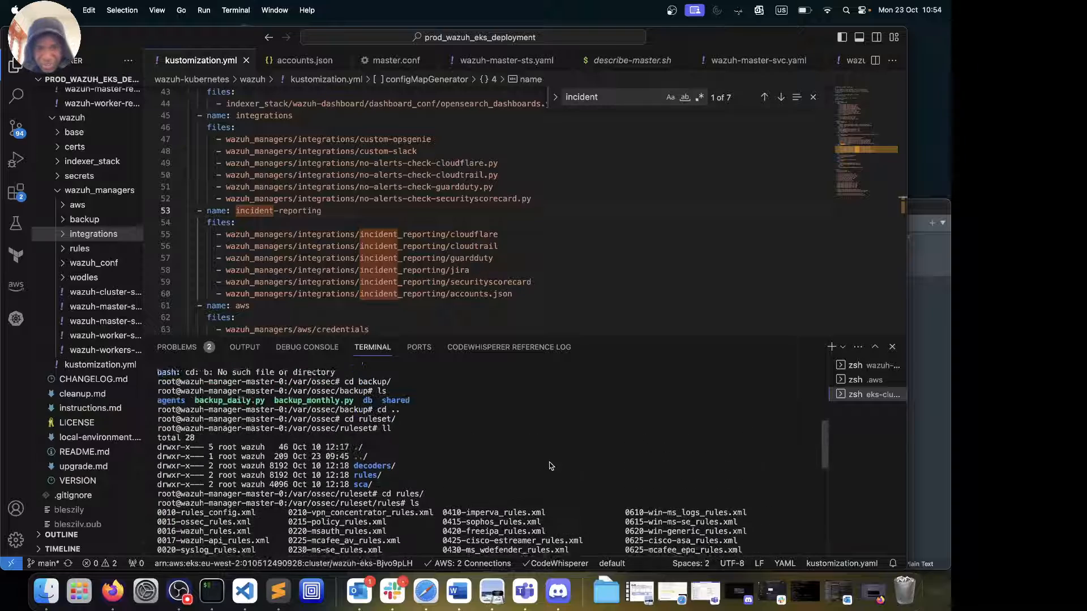
scroll(551, 465, down, 12)
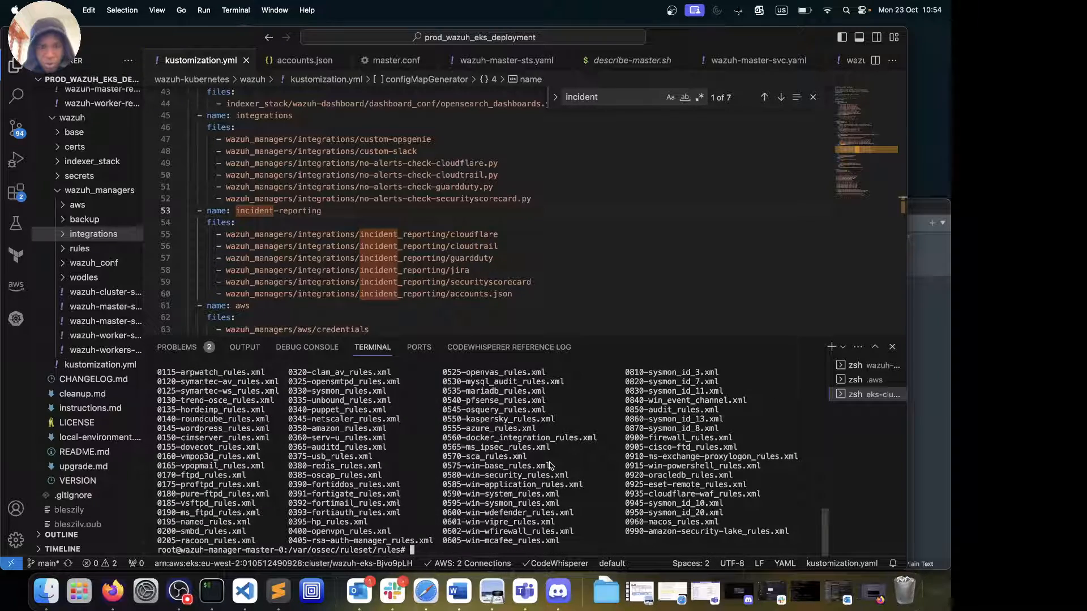
text(clear)
key(Return)
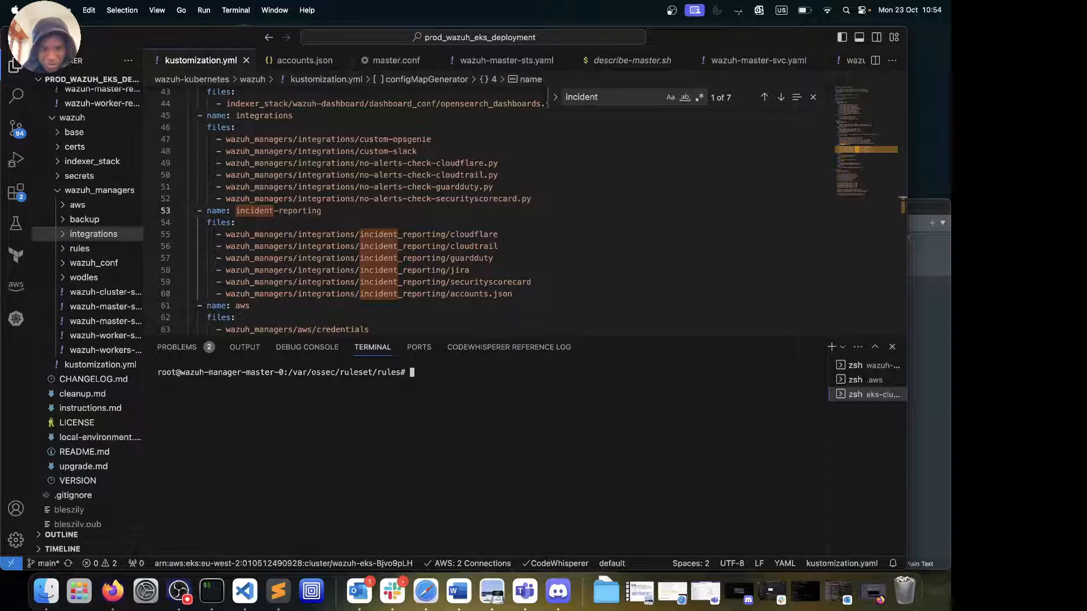
Go up to /var/ossec, enter logs/ and list the manager's log files
text(cd ..)
key(Return)
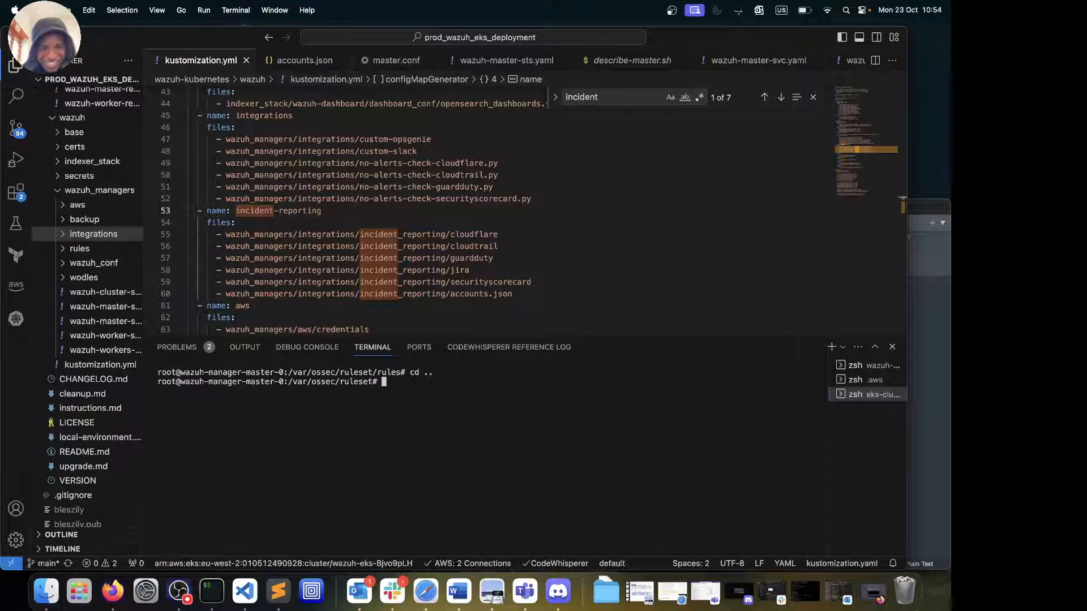
text(cd ..)
key(Return)
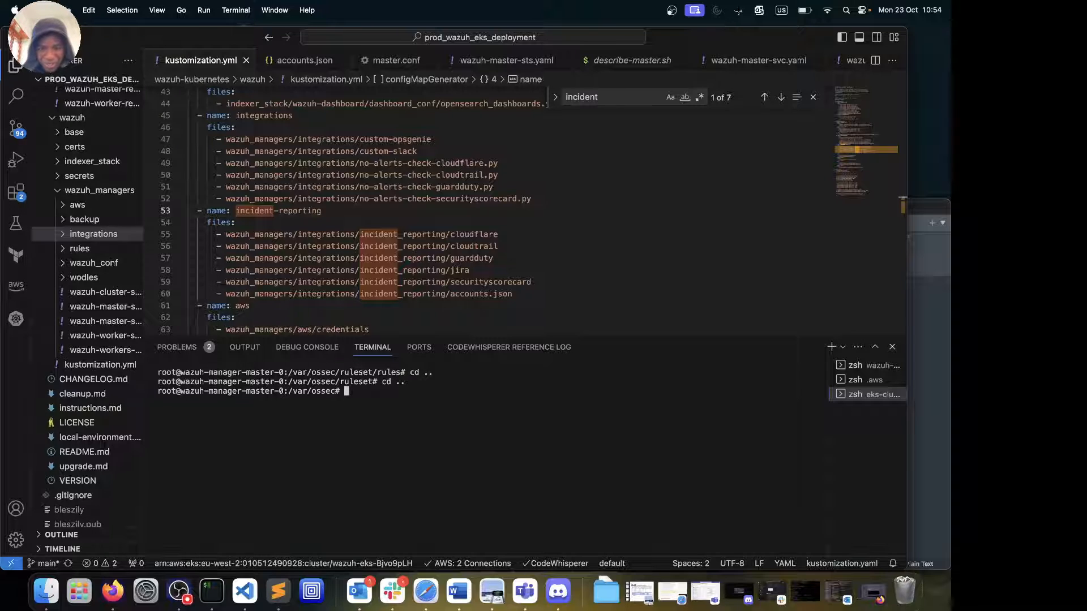
text(ls)
key(Return)
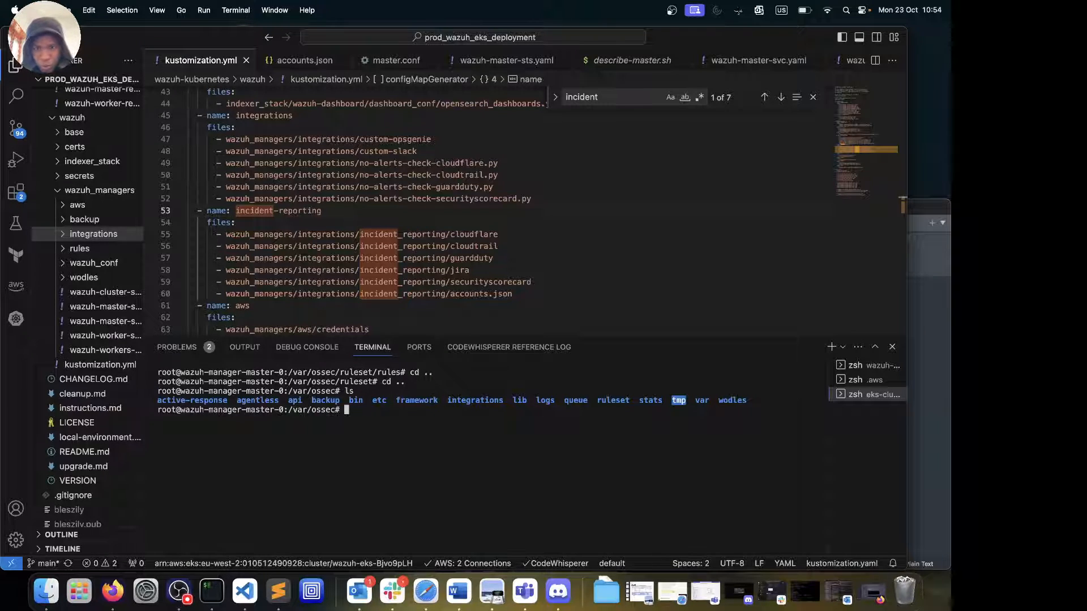
text(cd logs/)
key(Return)
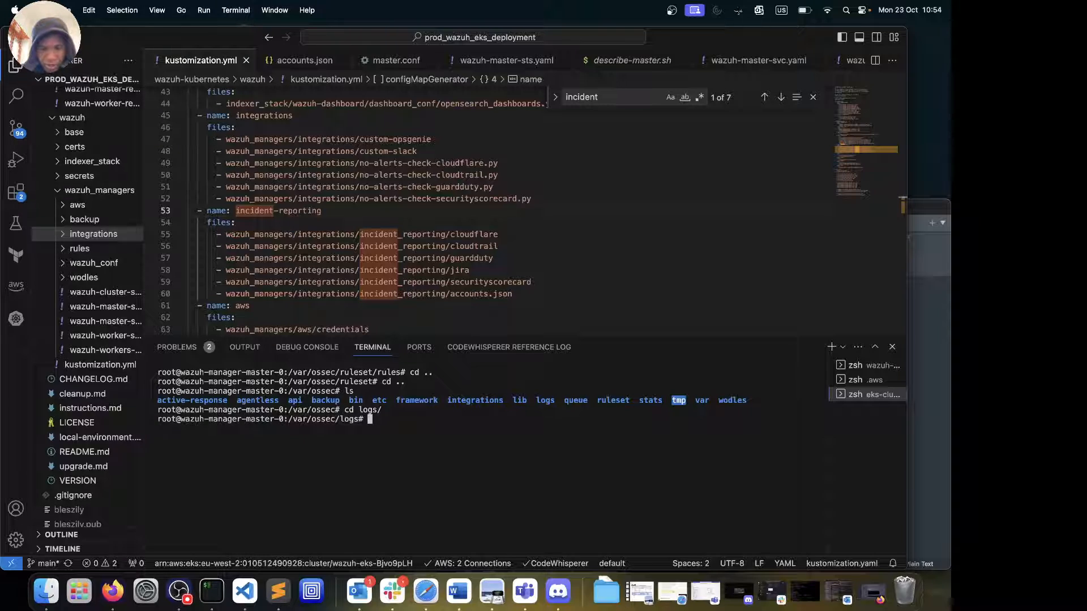
text(ls)
key(Return)
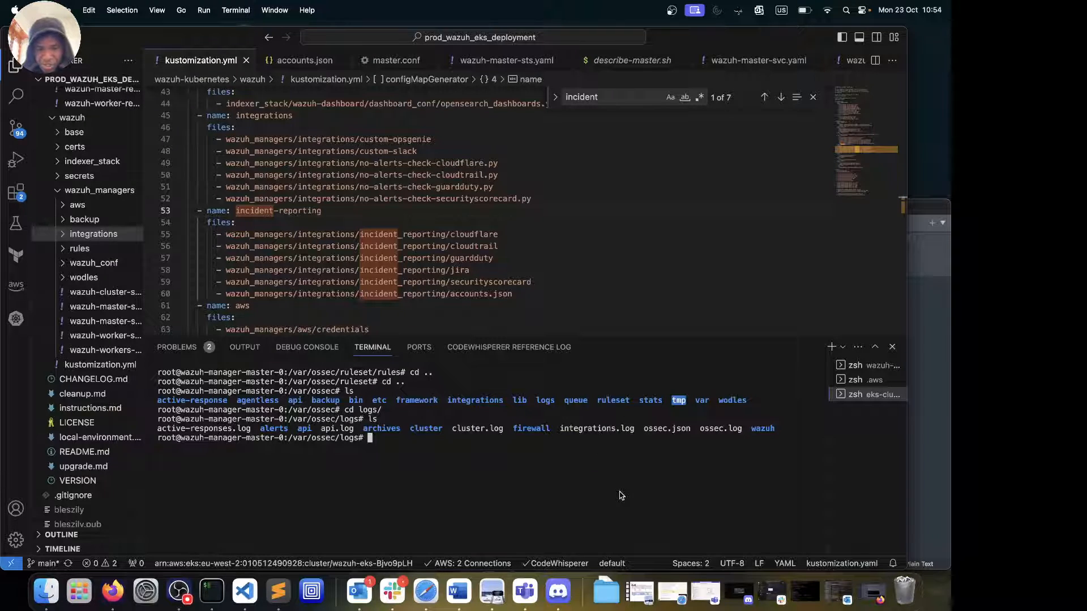
Follow integrations.log with tail -f, then stop it with Ctrl+C
text(tail -f )
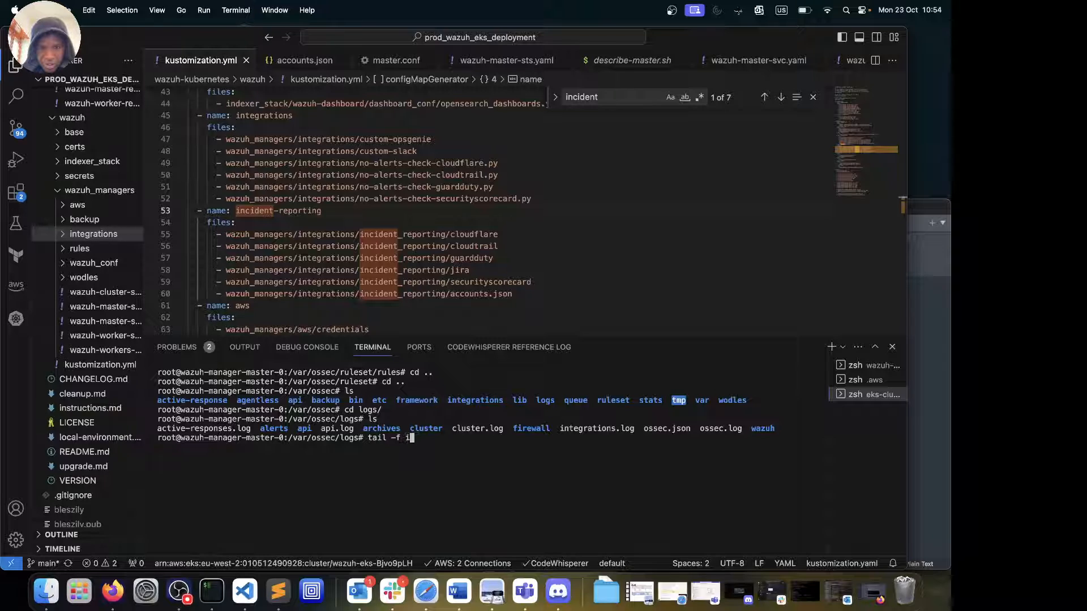
text(i)
key(Tab)
key(Return)
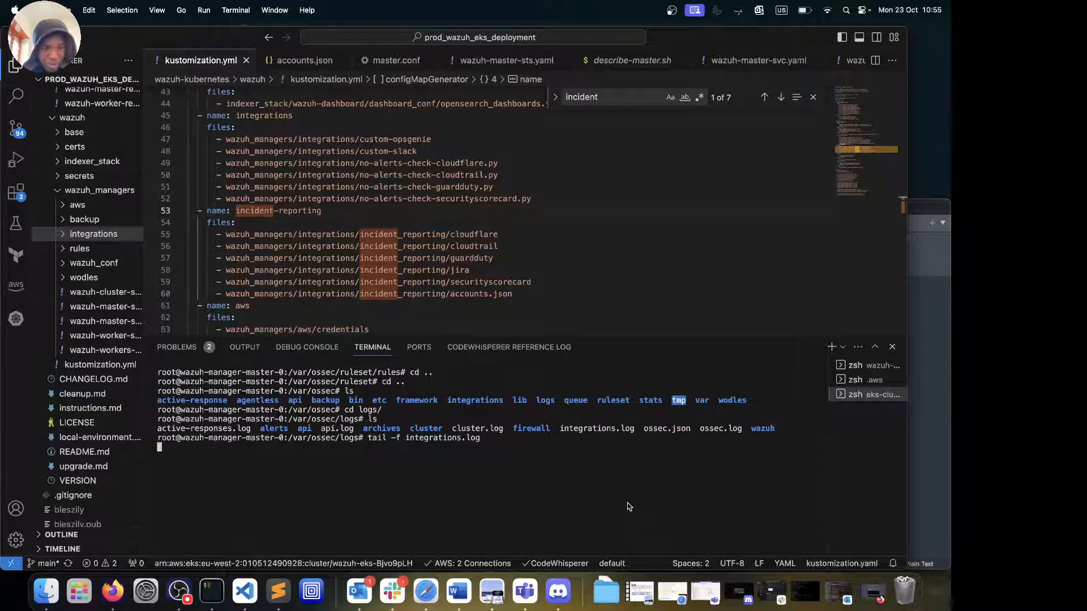
key(ctrl+c)
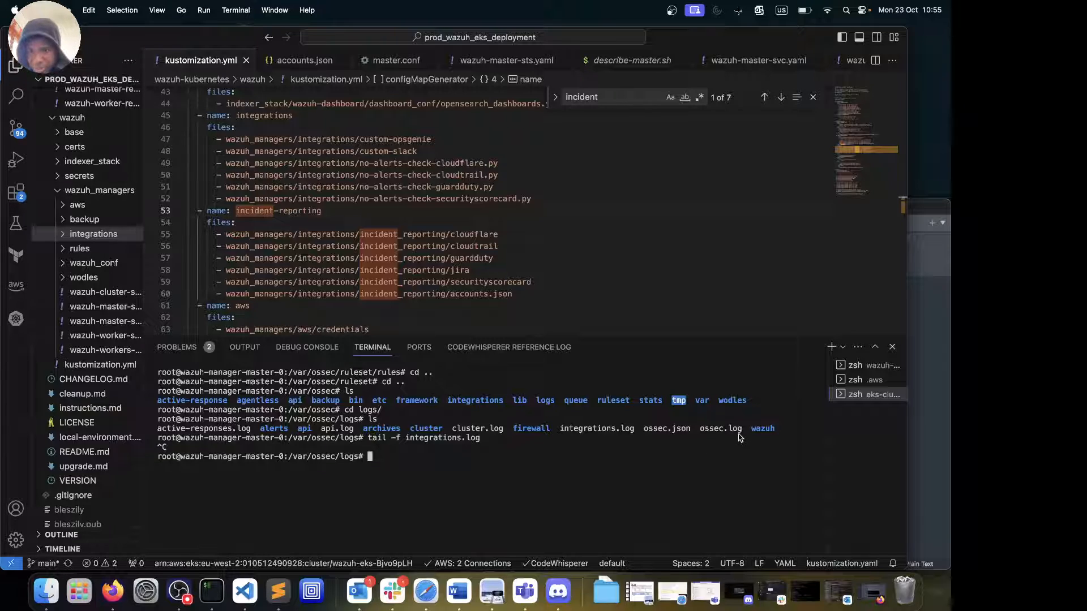
Enter the wazuh log folder and its 2023 subfolder, listing the contents of each
text(cd wazuh/)
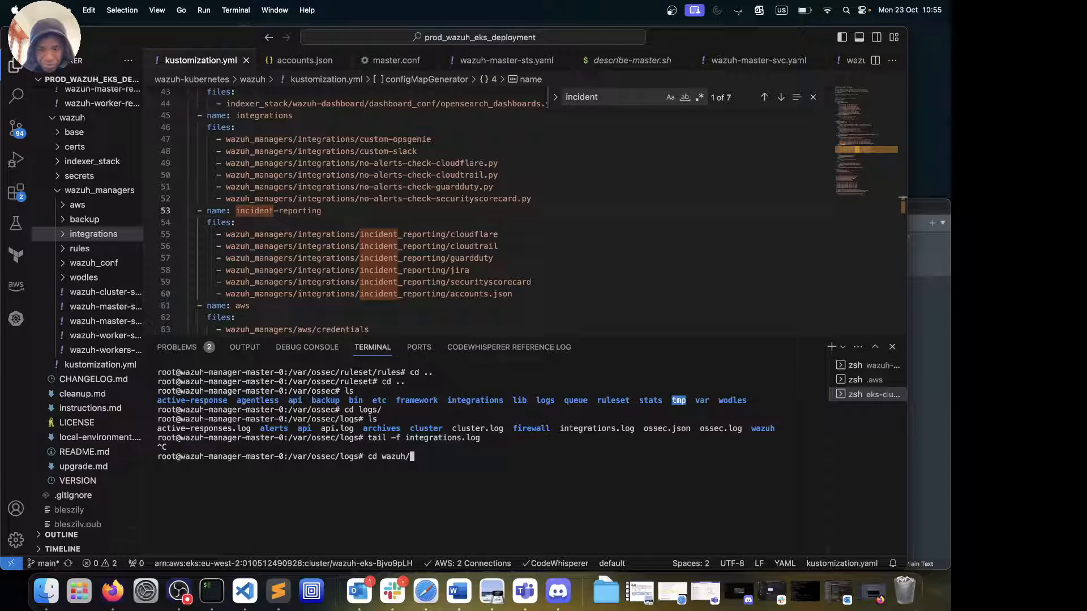
key(Return)
text(ls)
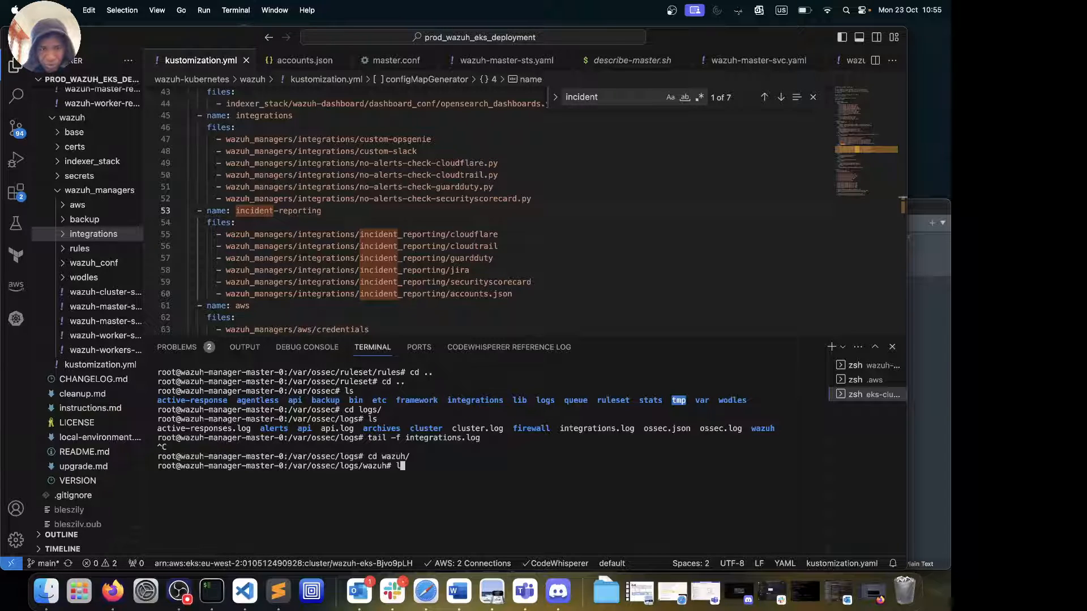
key(Return)
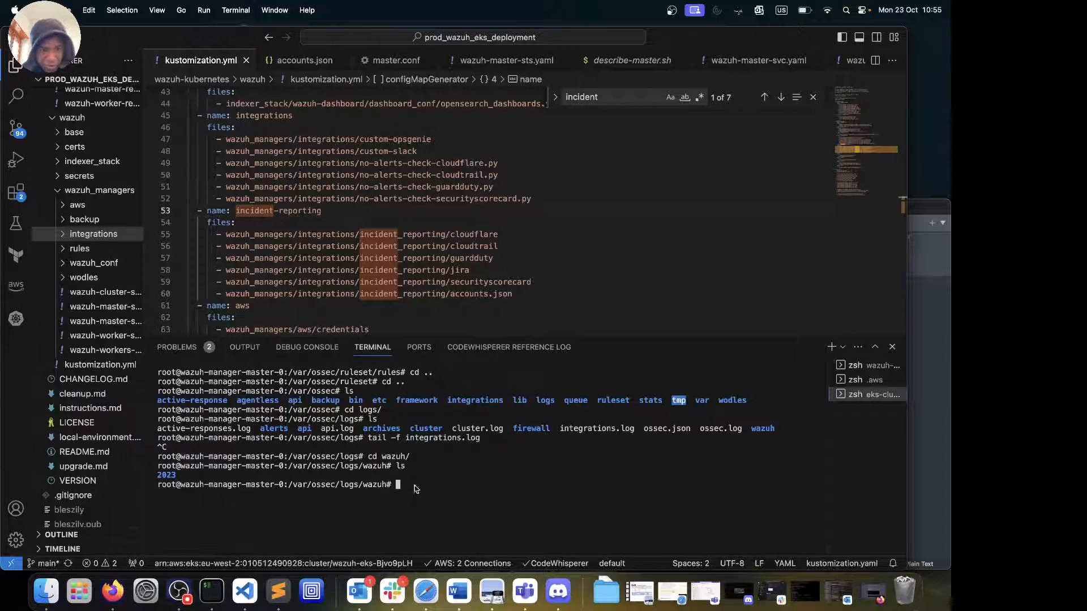
text(cd 2023/)
key(Return)
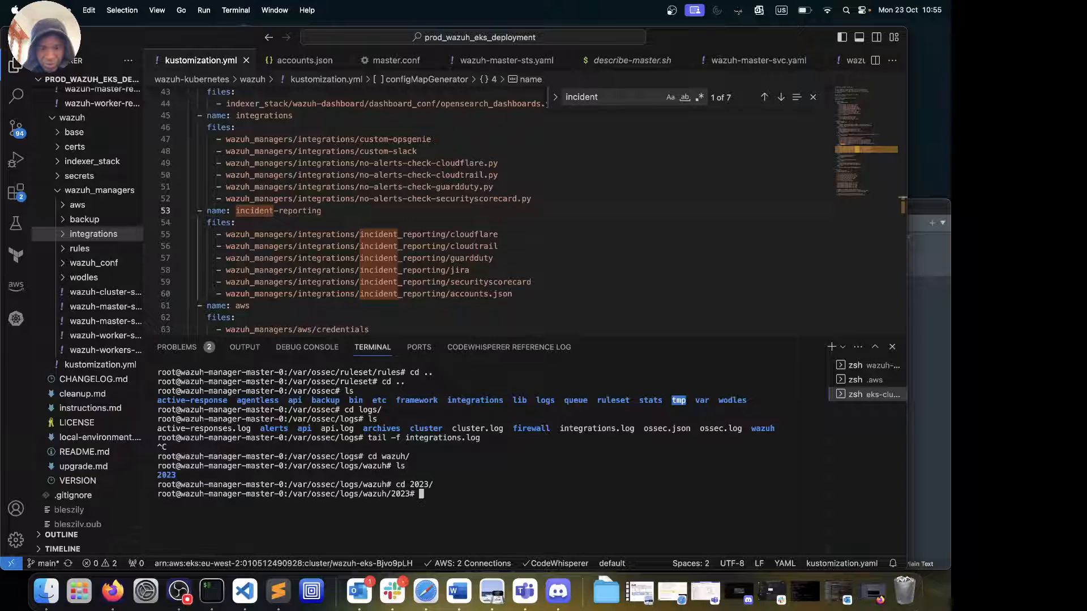
text(ls)
key(Return)
Move into the Oct folder and list its ossec-19 to ossec-22 .log.gz archives
text(cd )
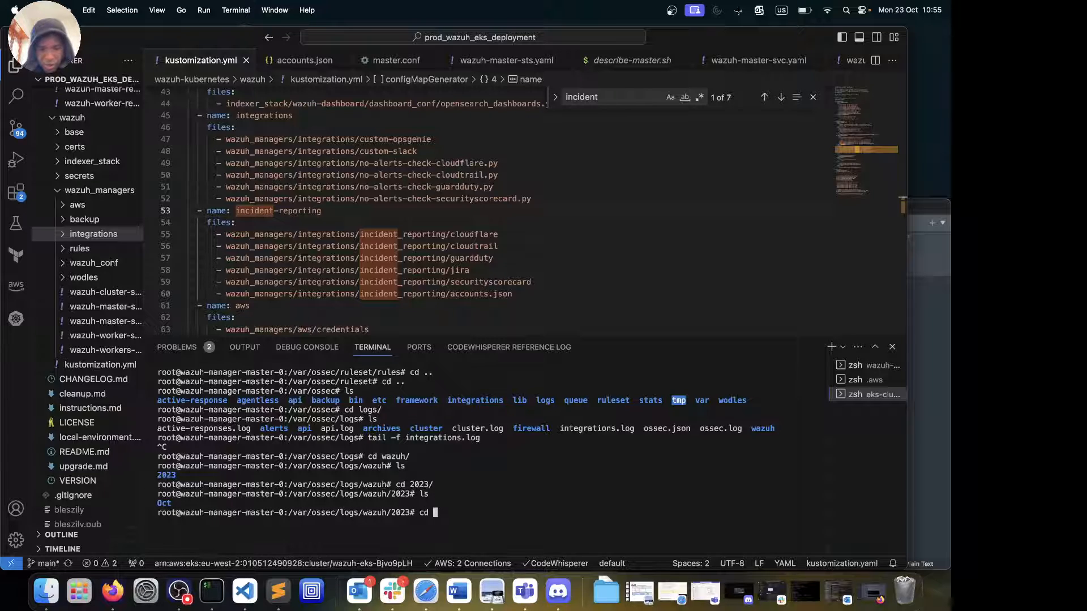
text(o)
key(Return)
key(Up)
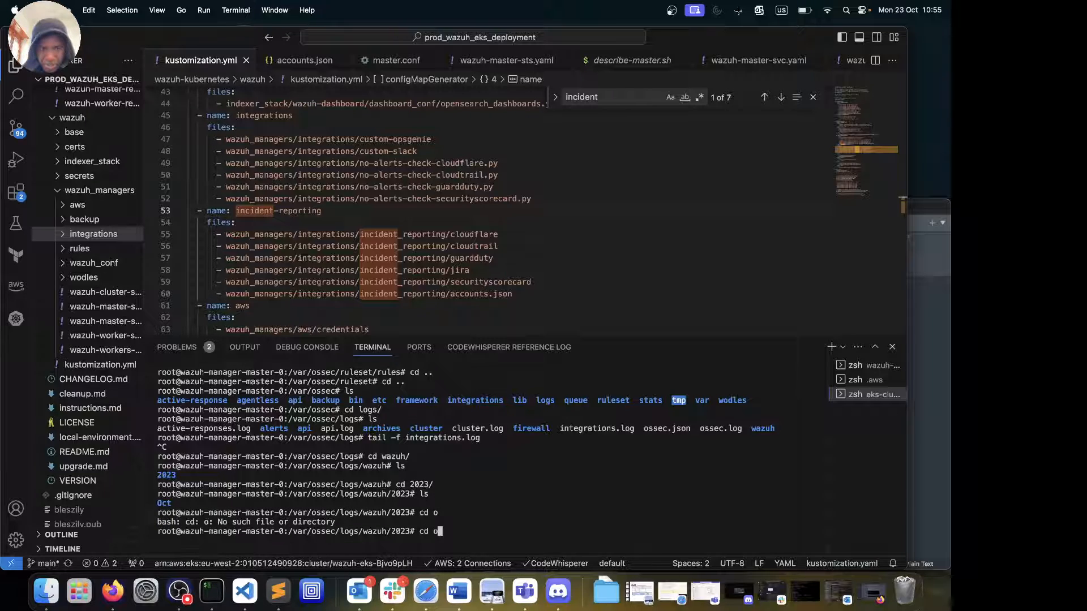
text(Oct/ossec-)
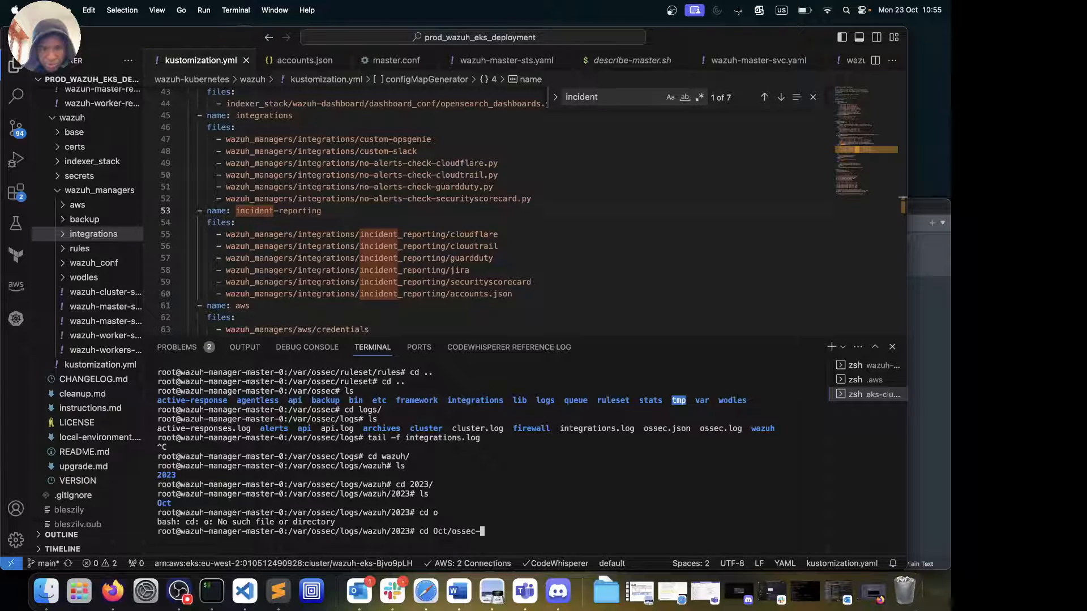
key(BackSpace)
key(BackSpace)
key(Return)
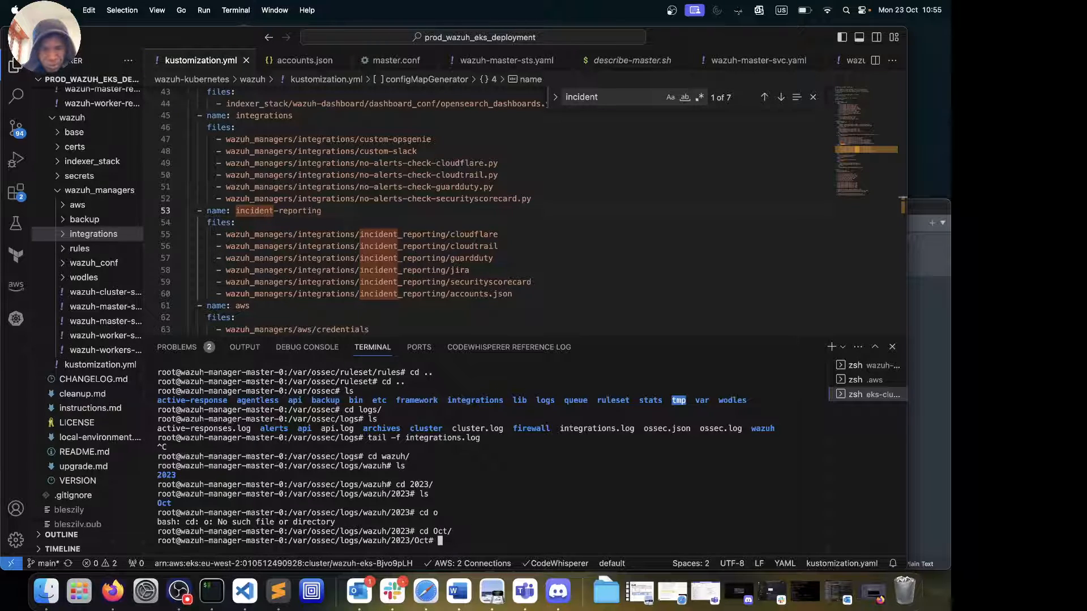
text(ls)
key(Return)
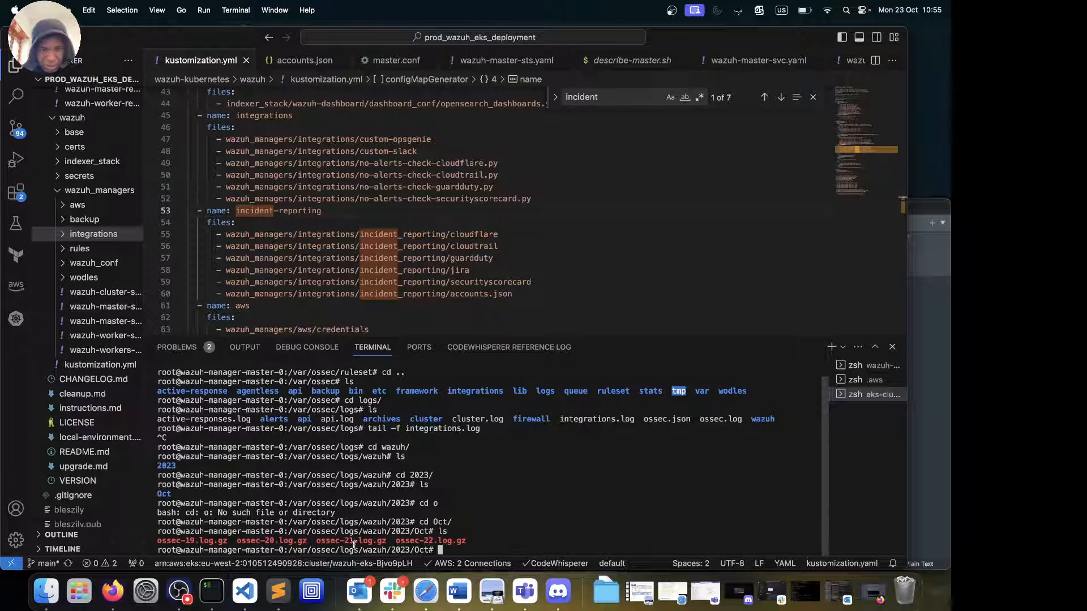
drag(330, 543, 388, 542)
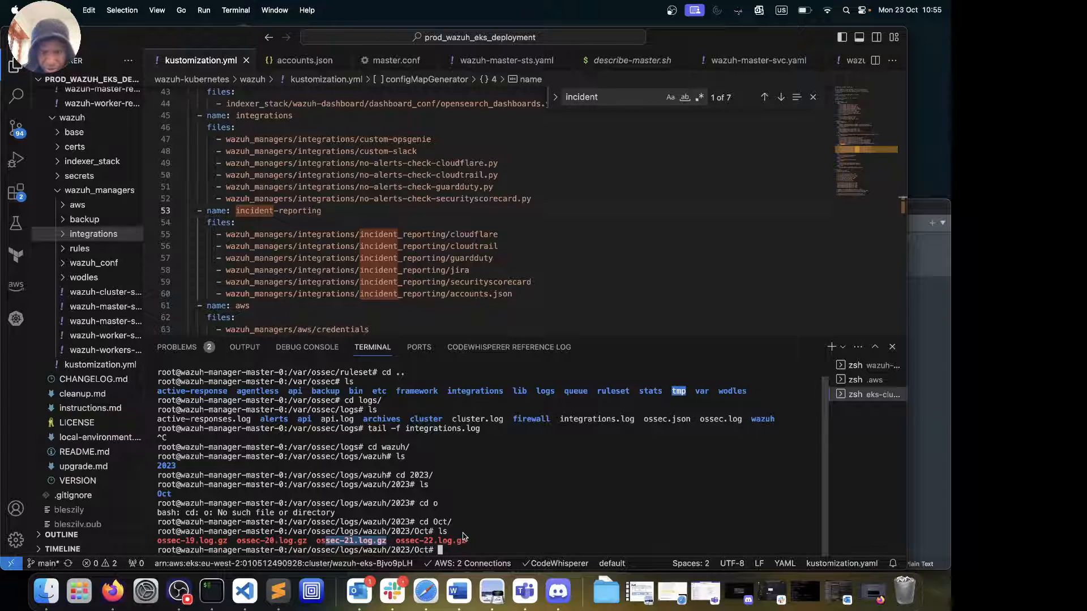
Relist Oct, then climb back through 2023 to /var/ossec/logs and list it
text(ls)
key(Return)
text(cd ..)
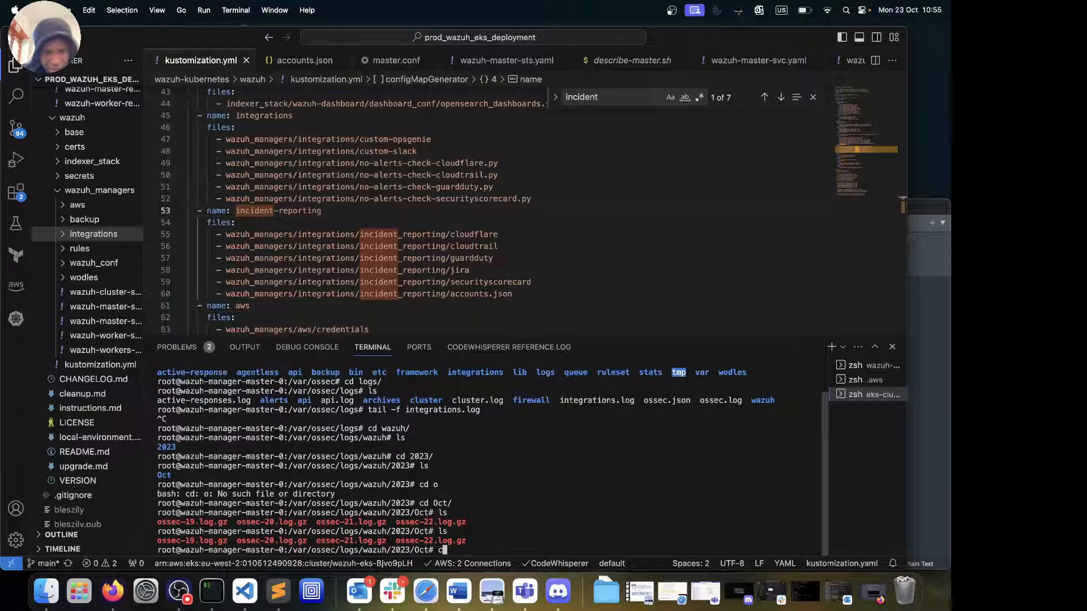
key(Return)
text(ls)
key(Return)
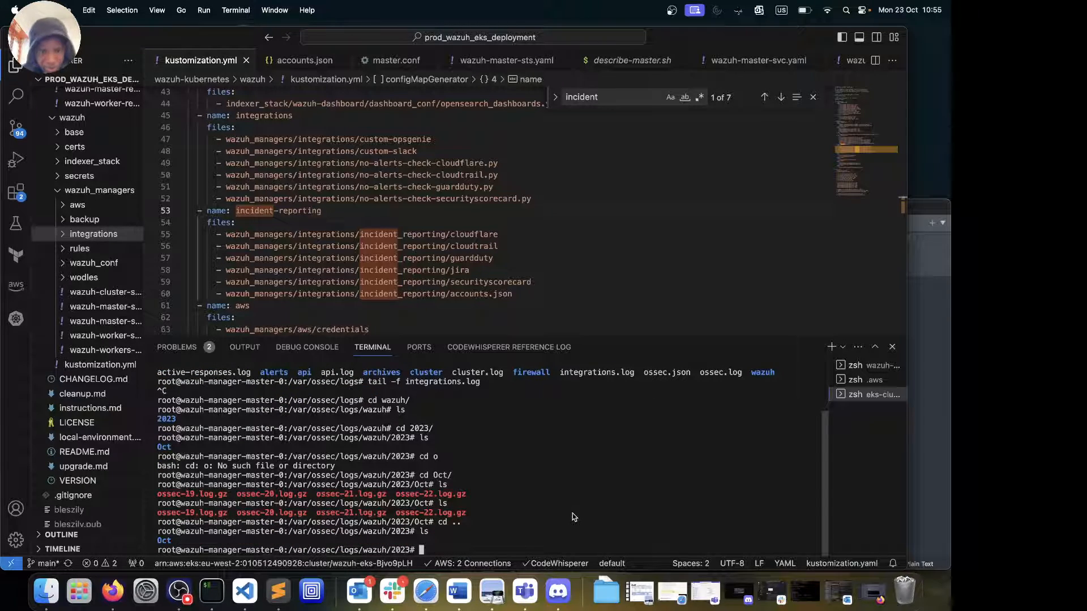
text(cd ../../)
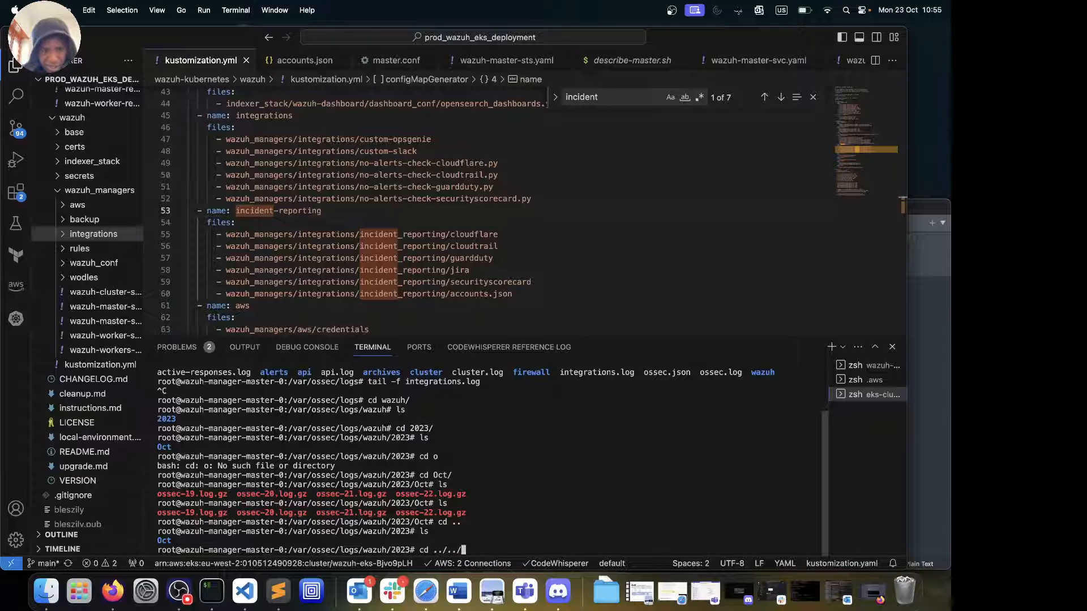
key(Return)
text(ls)
key(Return)
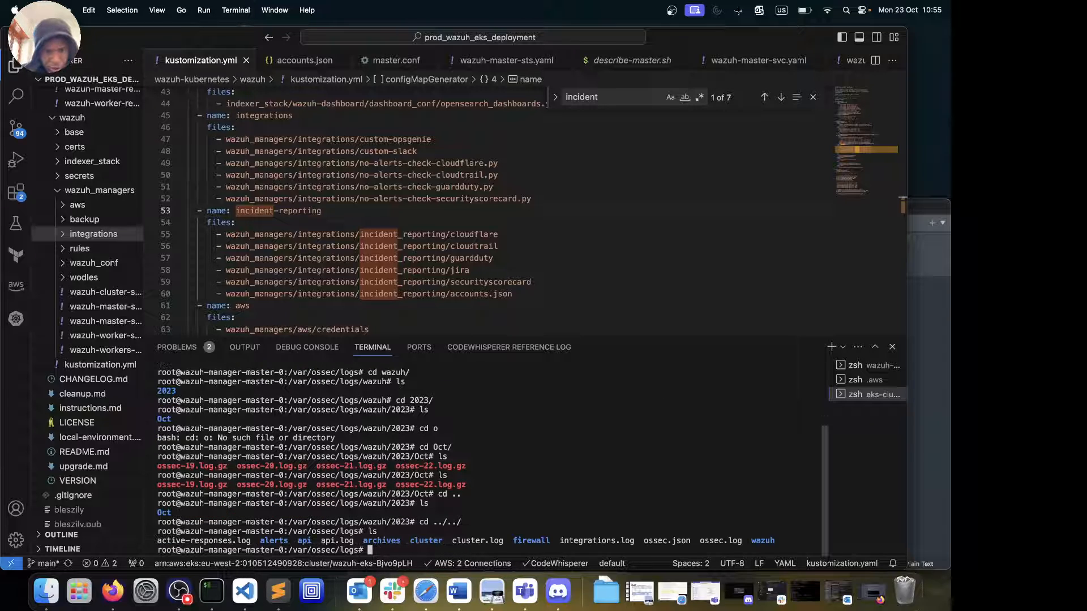
In the alerts folder, follow alerts.log live with tail -f and inspect the file-permission alert
text(cd alerts/)
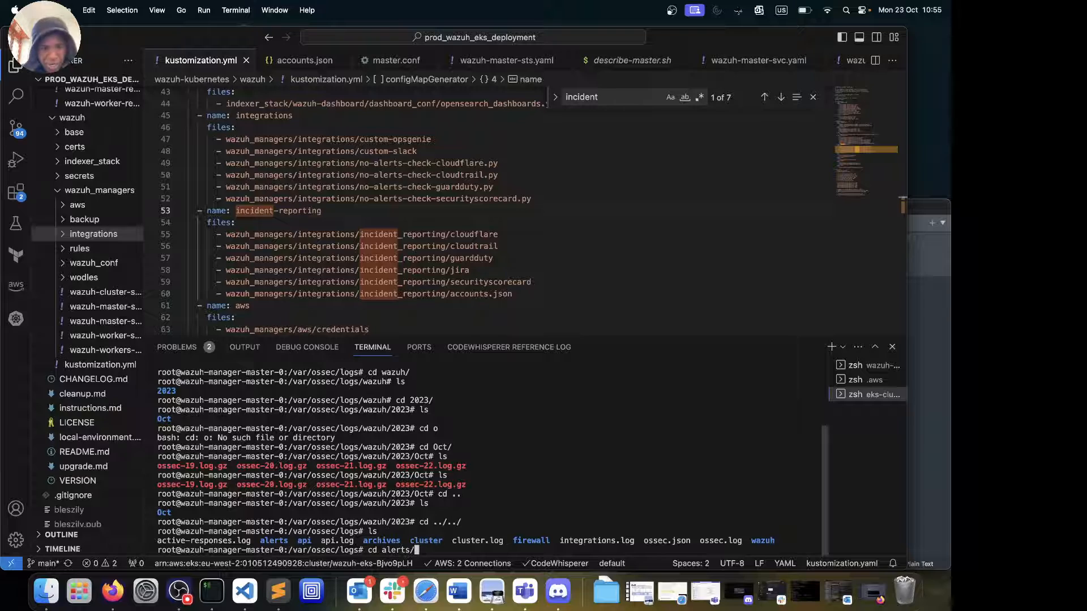
key(Return)
text(ls)
key(Return)
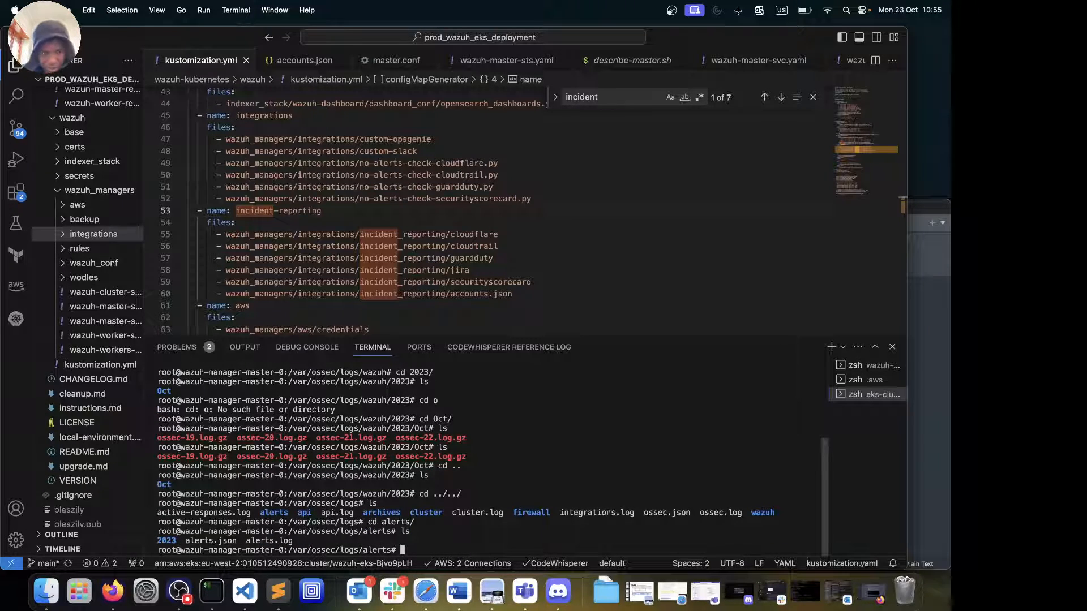
text(tail )
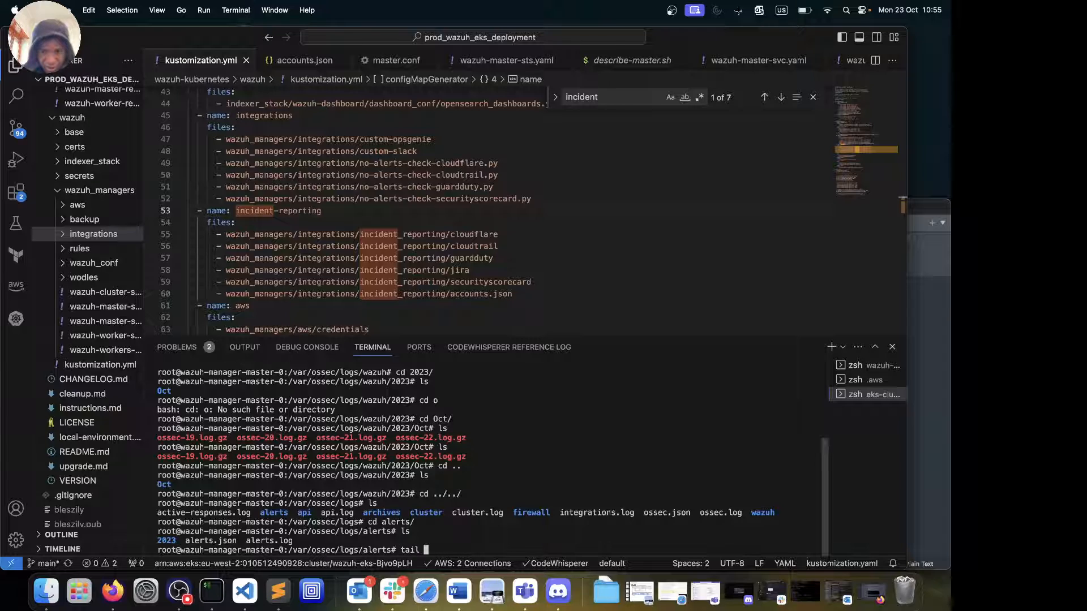
text(-f )
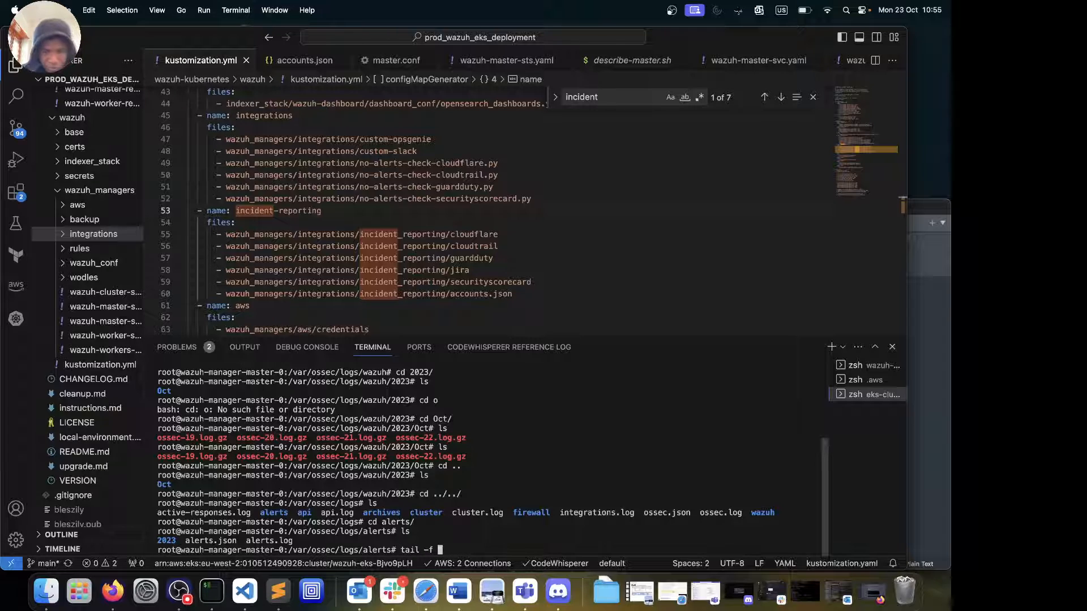
text(alerts.log)
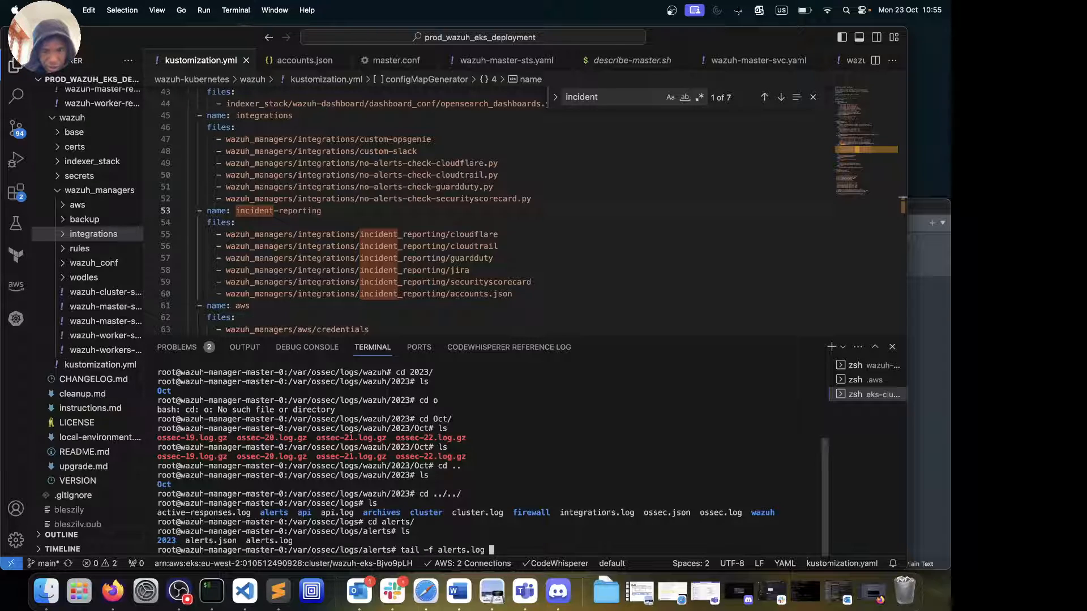
key(Return)
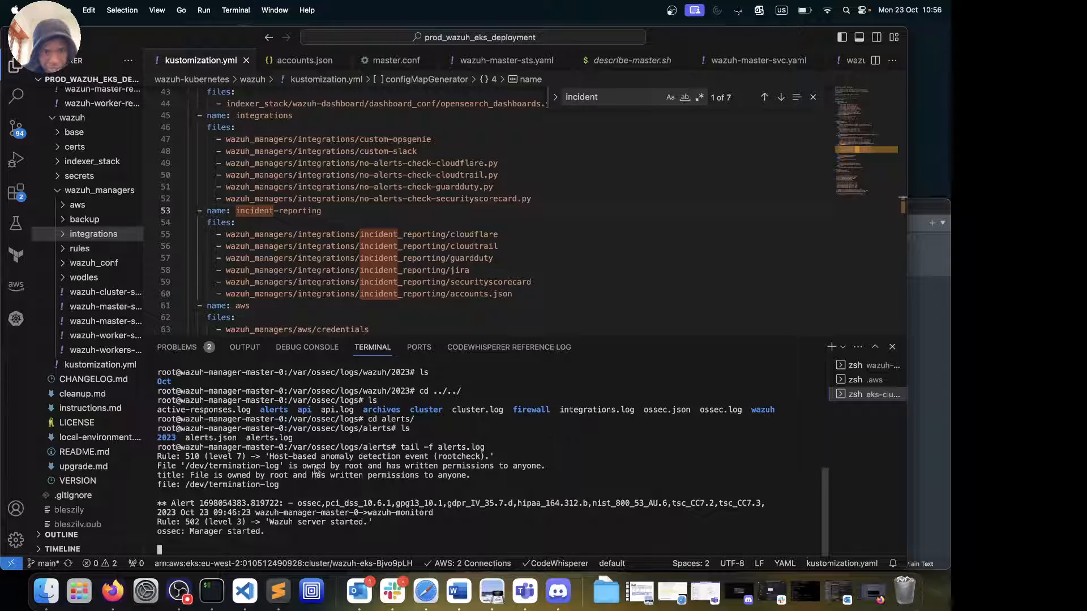
drag(290, 465, 490, 476)
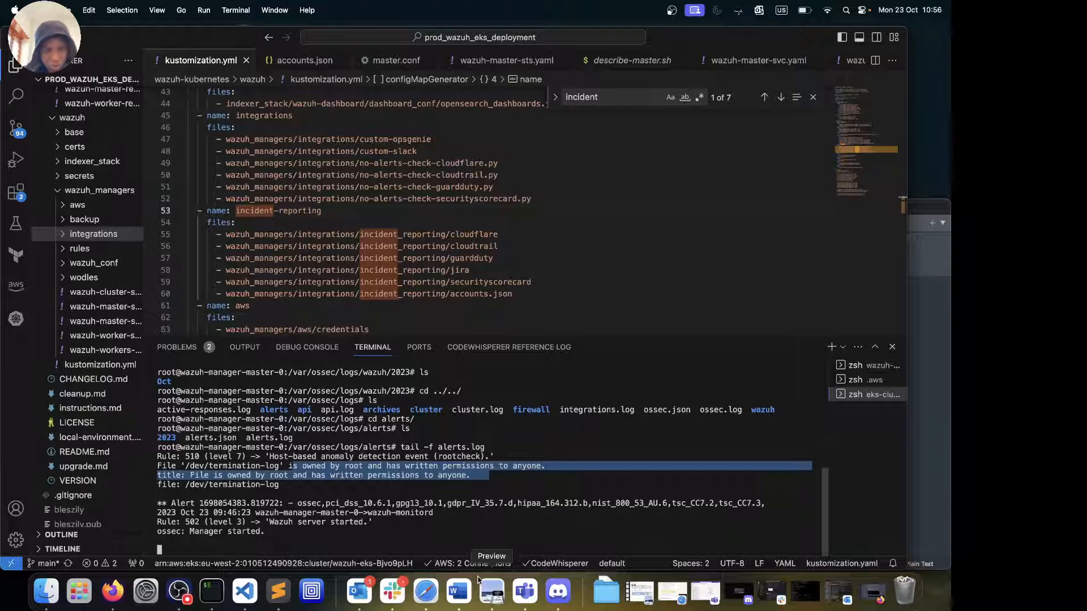
Stop following the log, list the alerts folder, then return to /var/ossec/logs and list it
key(ctrl+c)
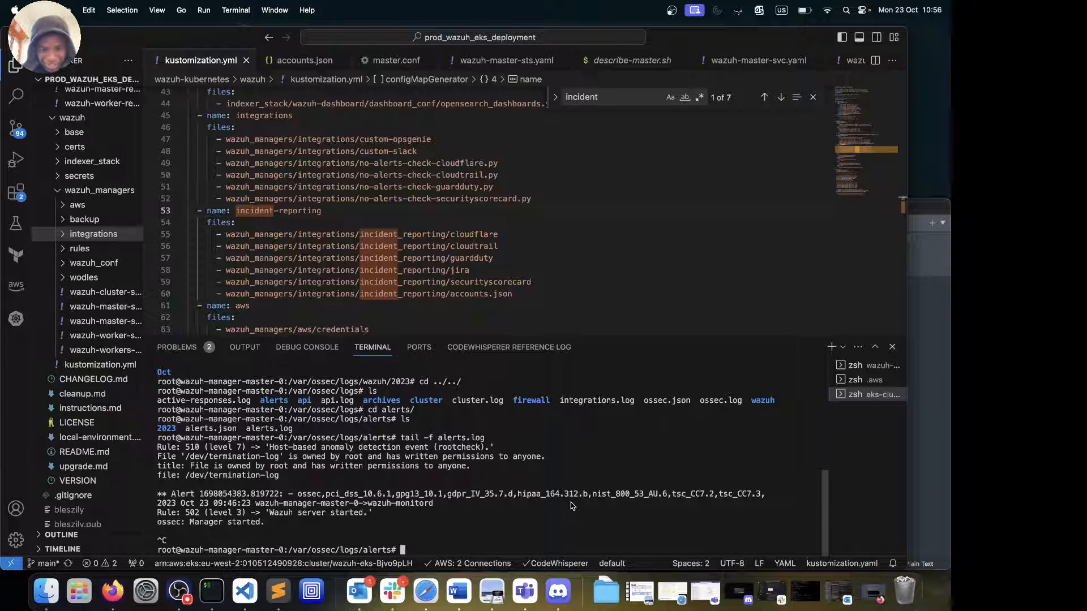
text(ls)
key(Return)
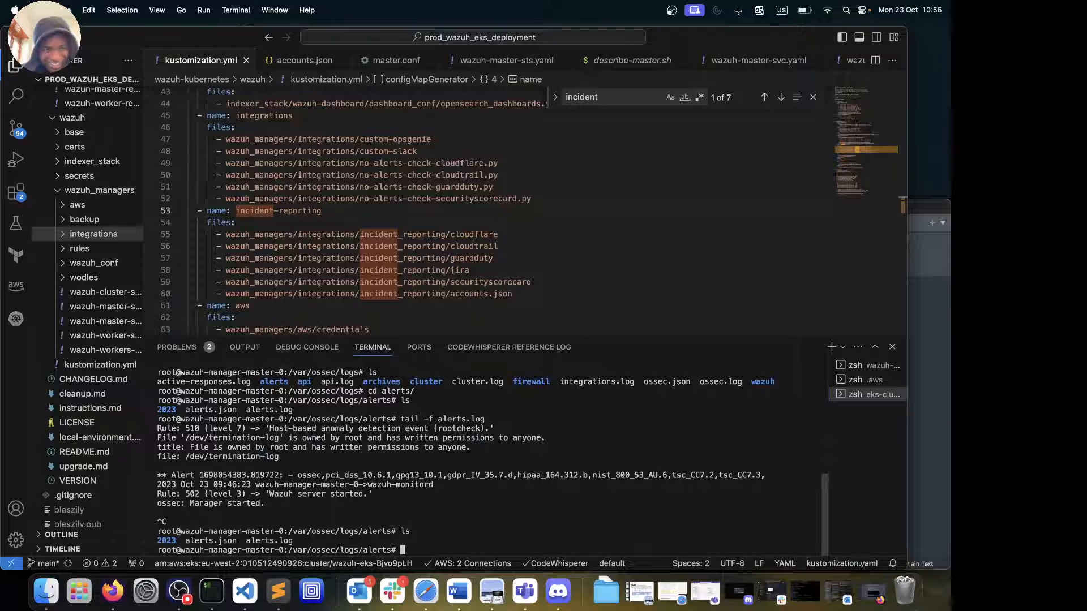
text(cd ..)
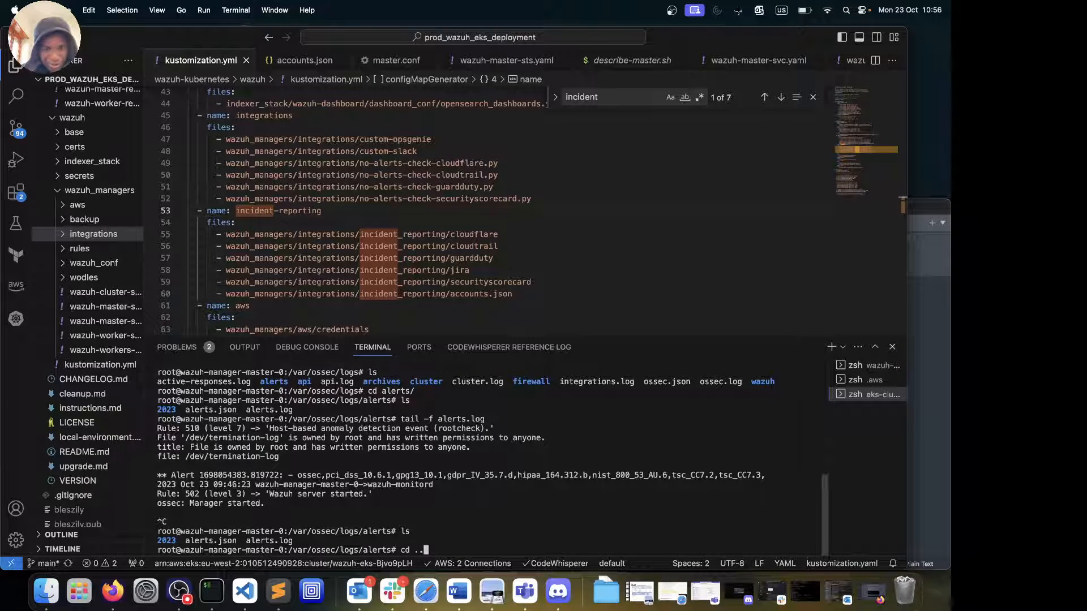
key(Return)
text(ls)
key(Return)
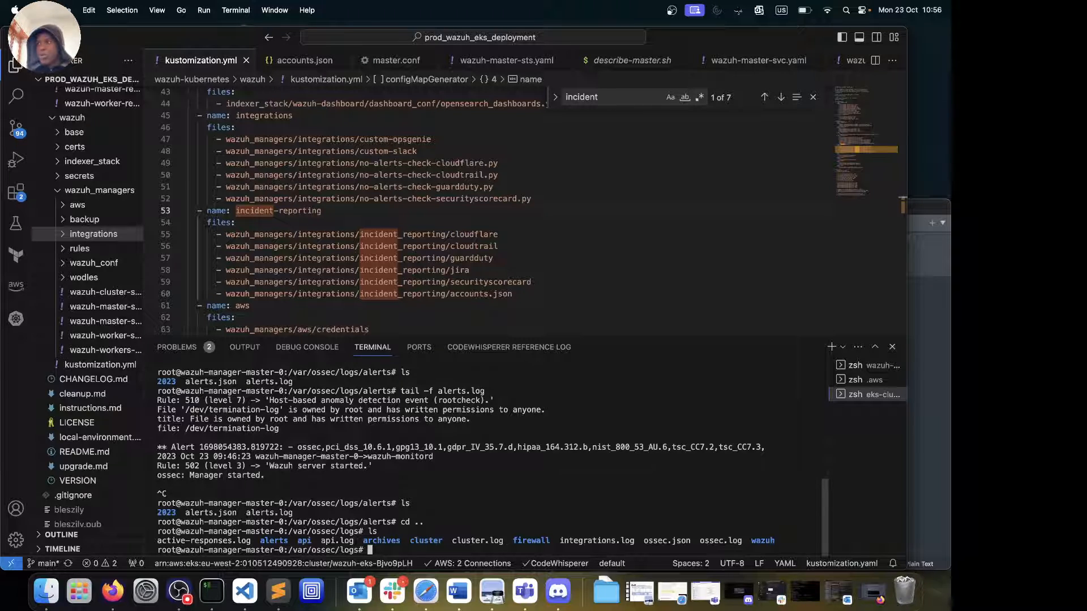
Retry the Wazuh API check until wazuh-manager-master-0 shows Online, then minimize Firefox
click(112, 590)
click(128, 32)
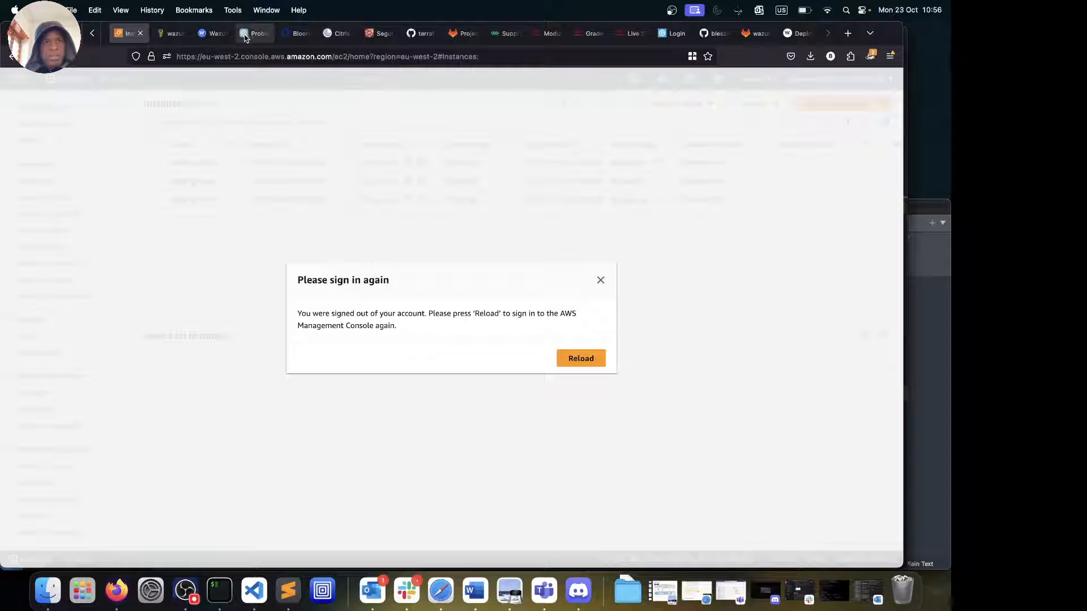
click(205, 34)
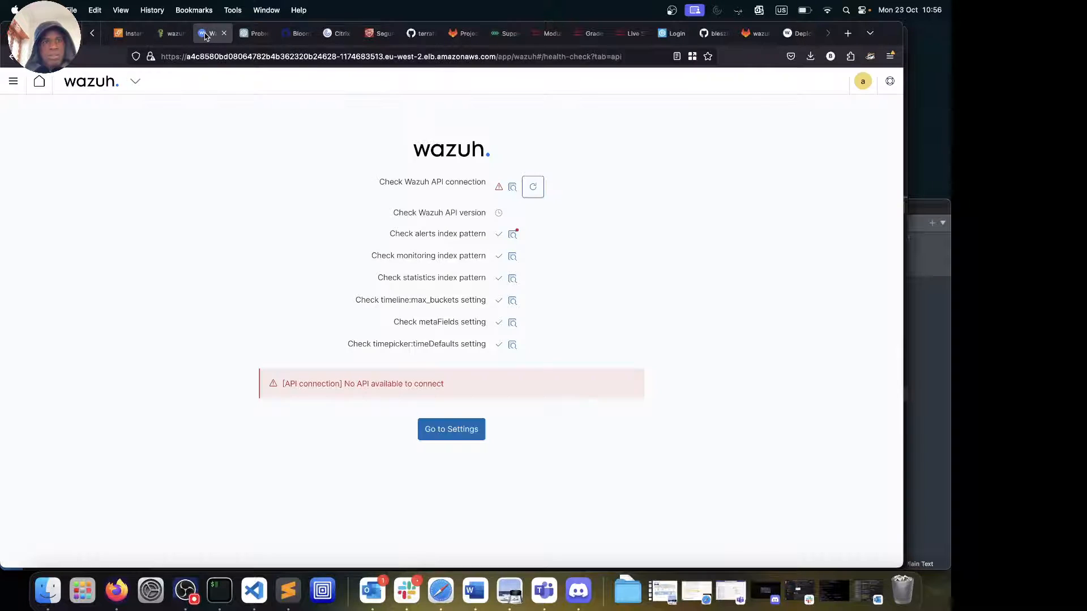
click(533, 188)
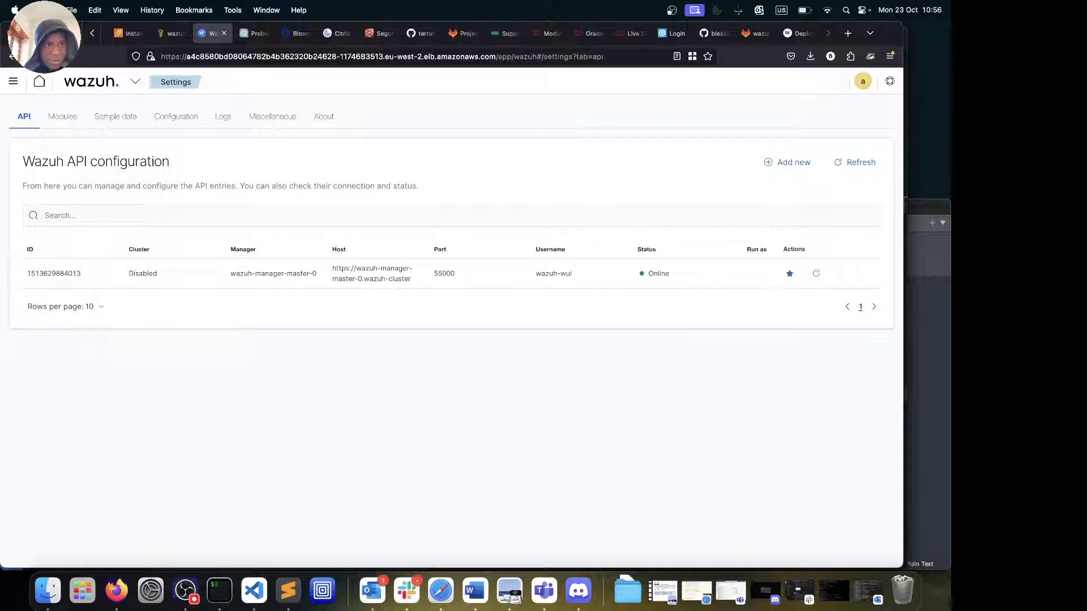
click(24, 33)
scroll(48, 185, up, 5)
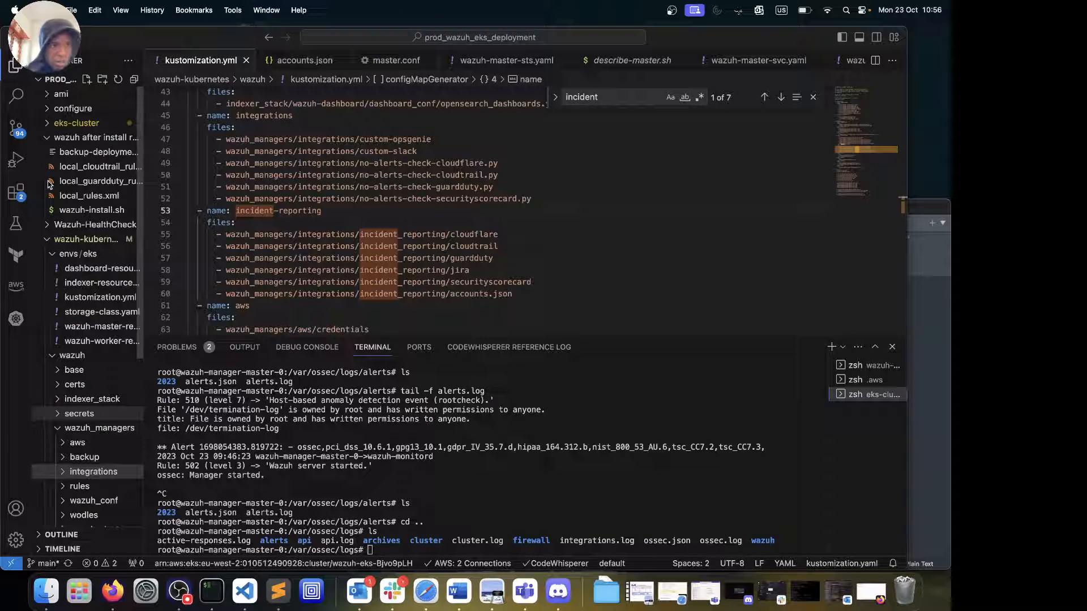
Review local_cloudtrail_rules.xml, local_guardduty_rules.xml and local_rules.xml, then minimize VS Code
click(78, 168)
click(86, 182)
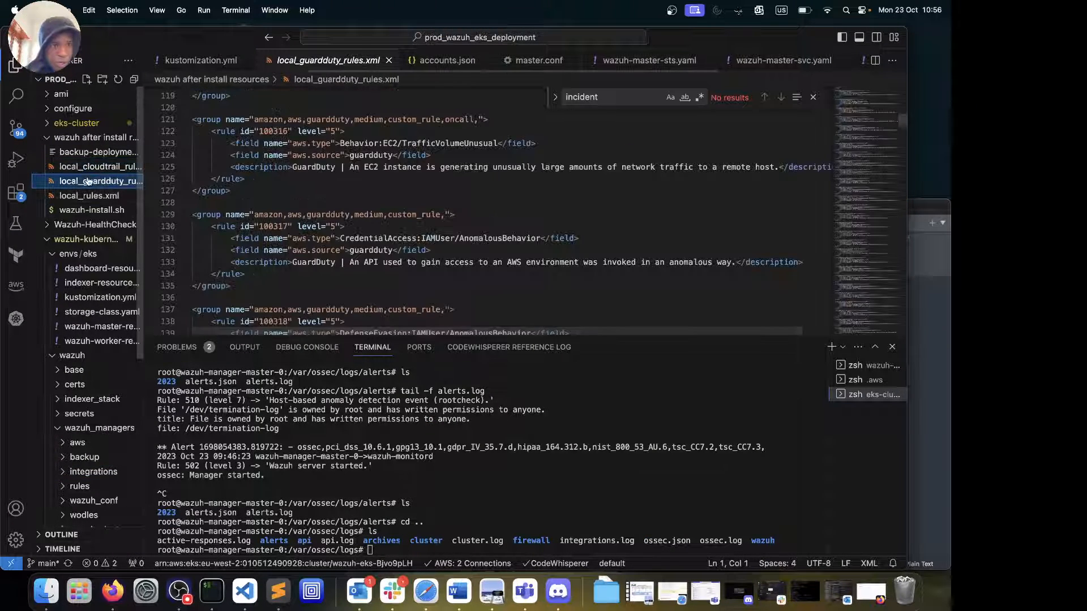
click(94, 198)
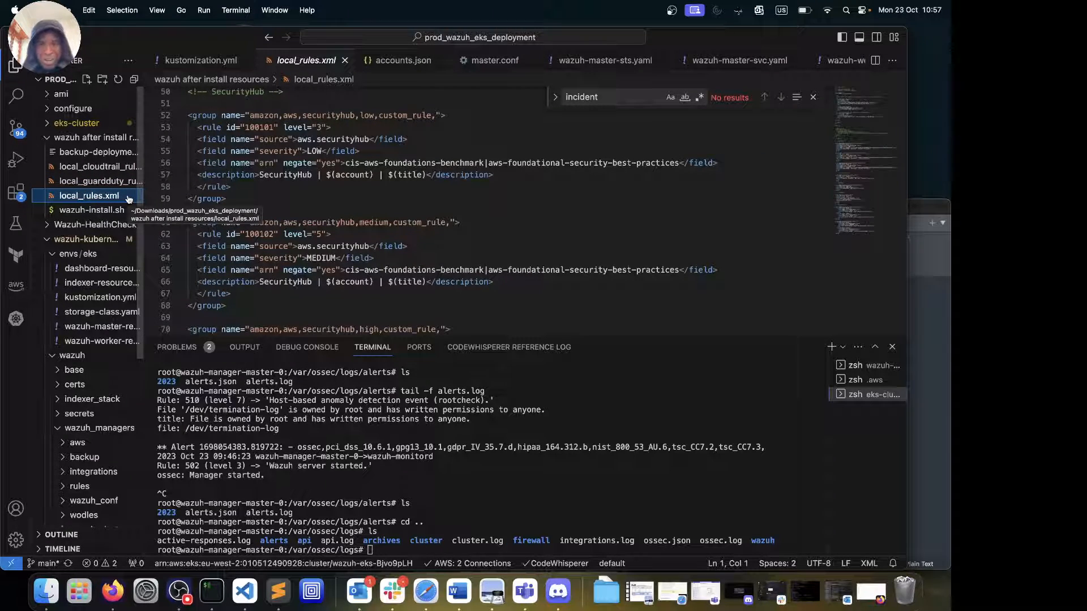
click(80, 166)
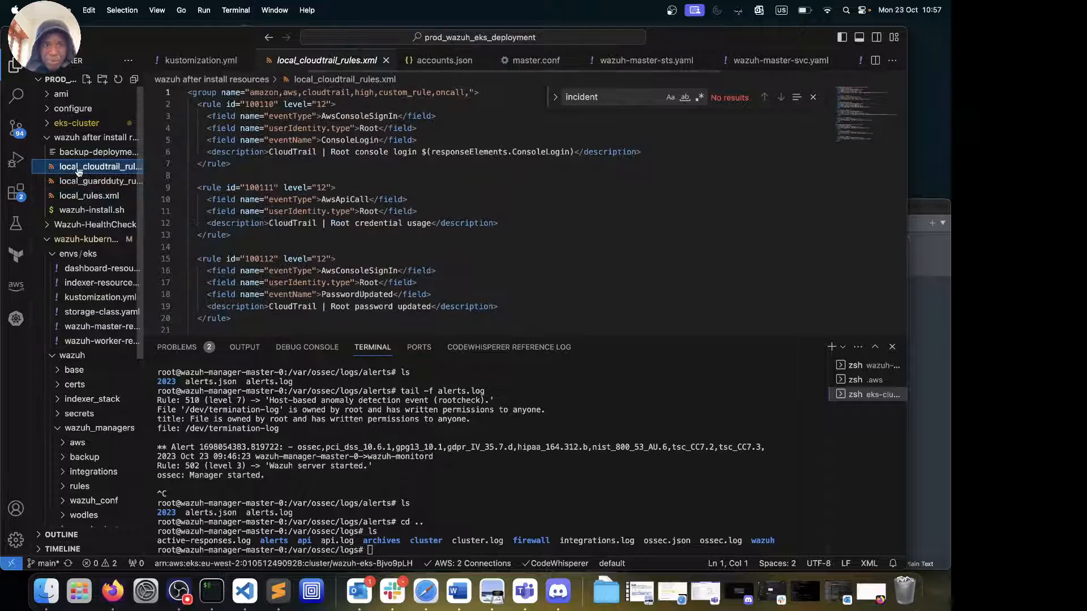
click(80, 182)
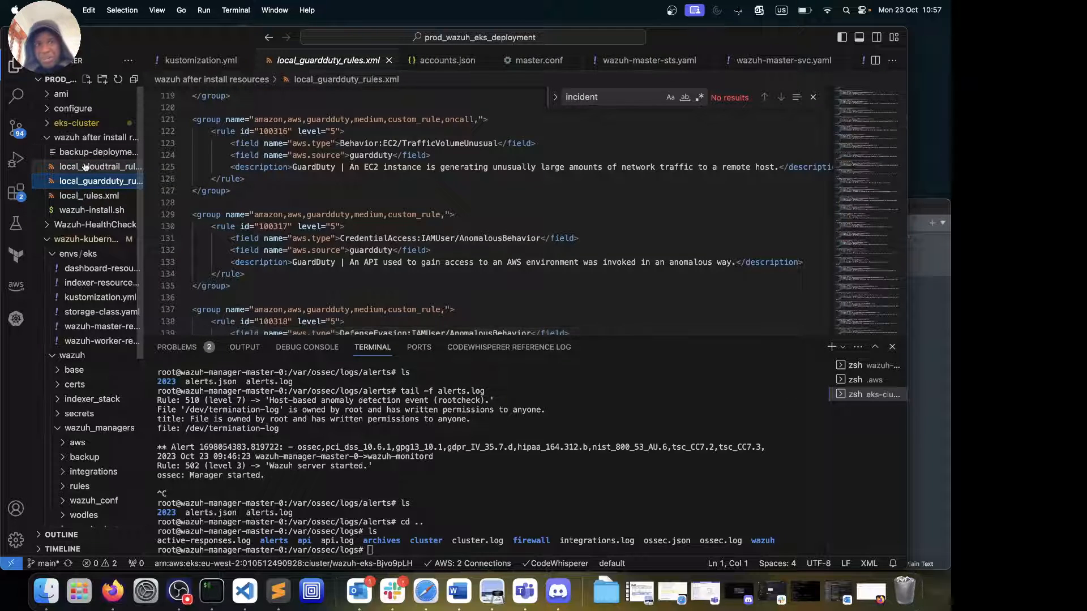
click(83, 171)
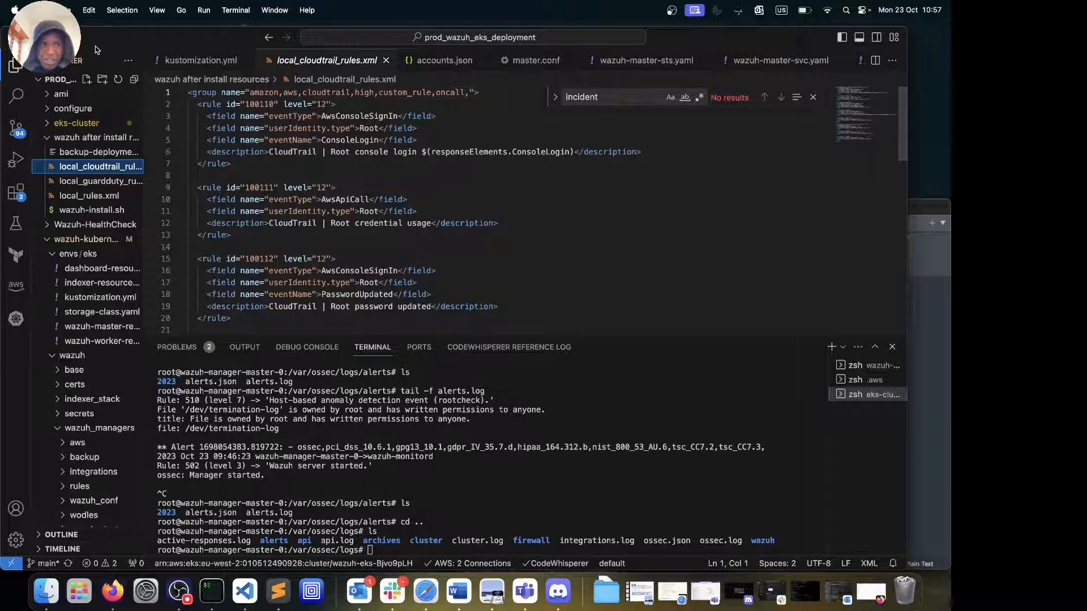
click(24, 37)
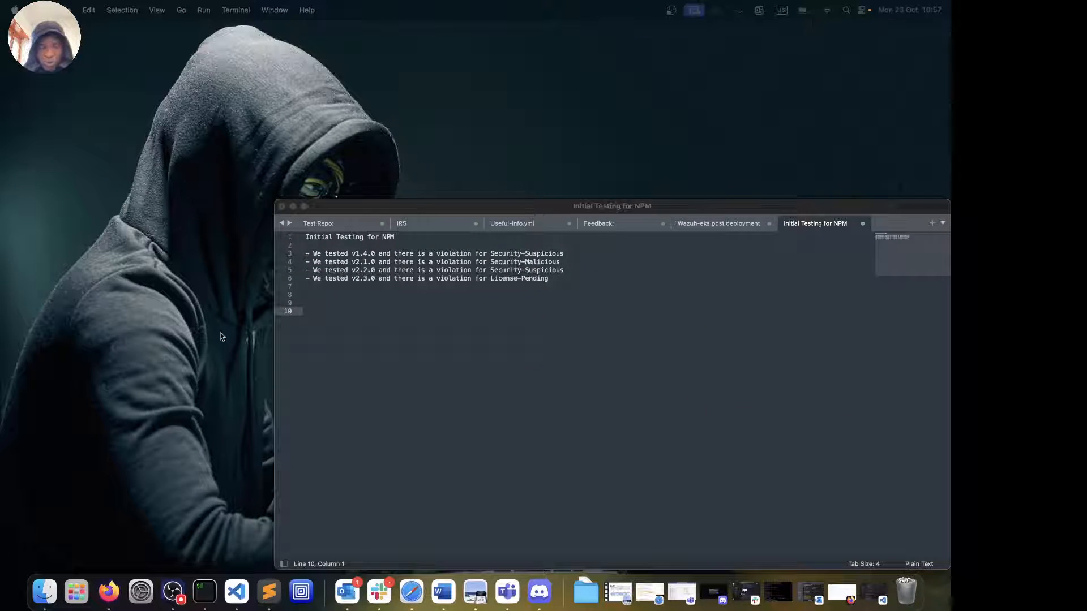
Open Wazuh Settings > Logs and scroll through the status code 400 and getaddrinfo ENOTFOUND errors
click(103, 604)
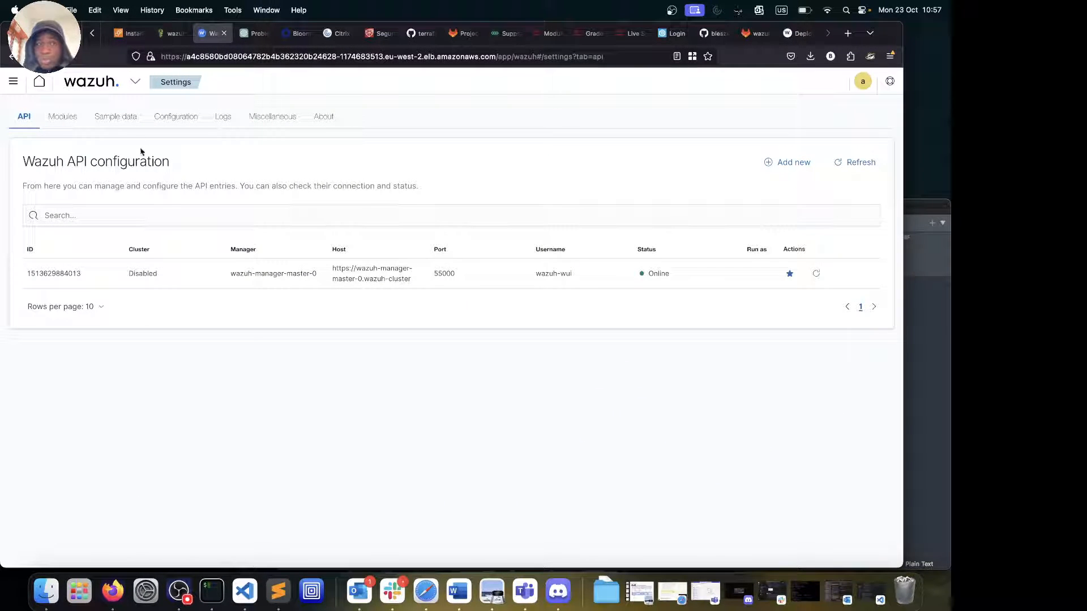
click(134, 83)
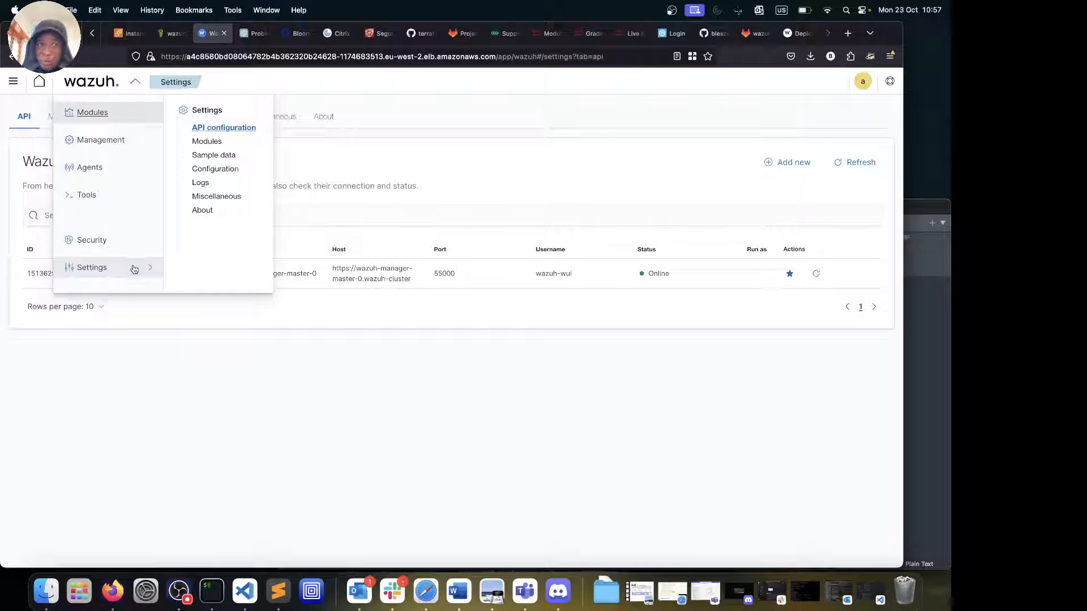
click(202, 183)
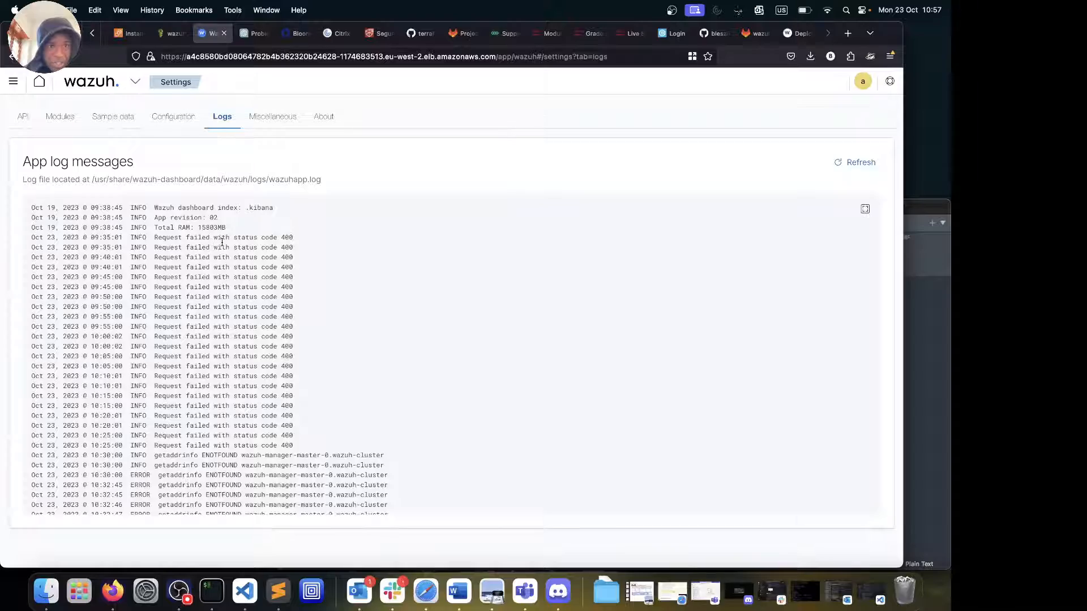
scroll(221, 243, down, 5)
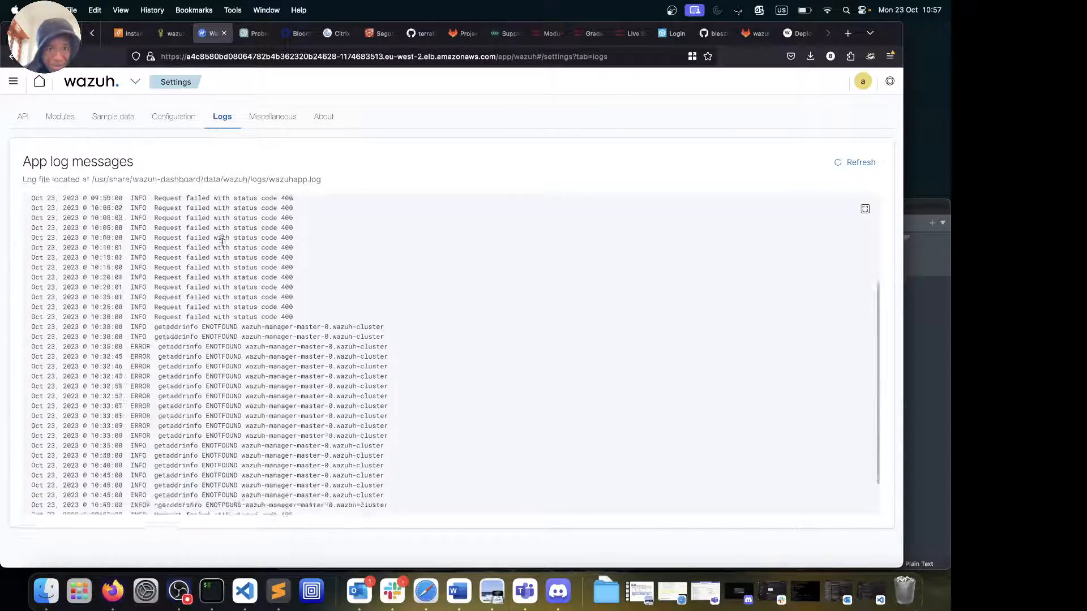
scroll(222, 243, down, 2)
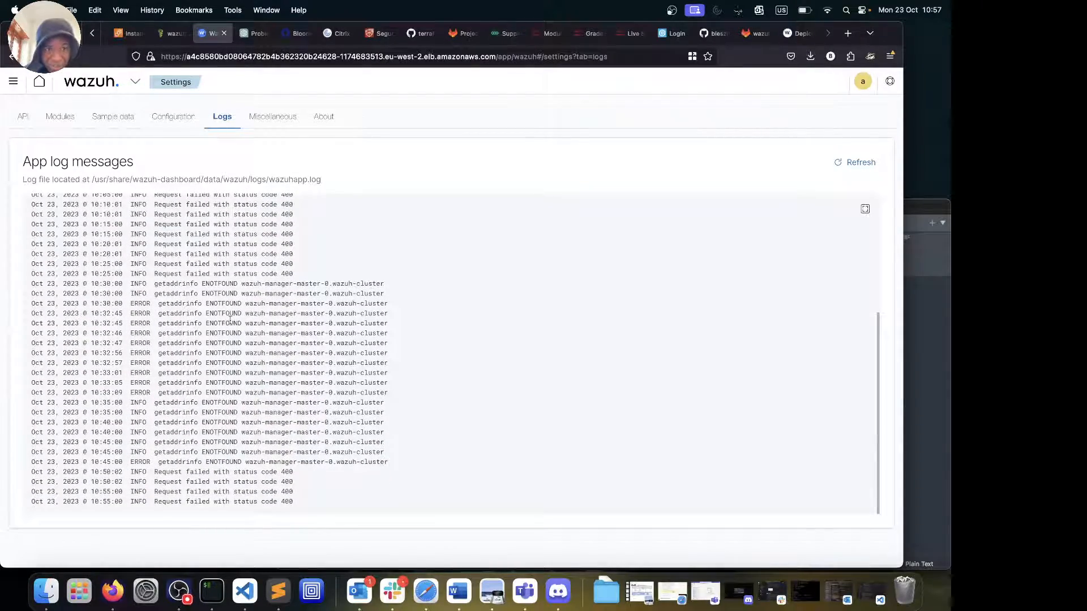
scroll(244, 324, up, 6)
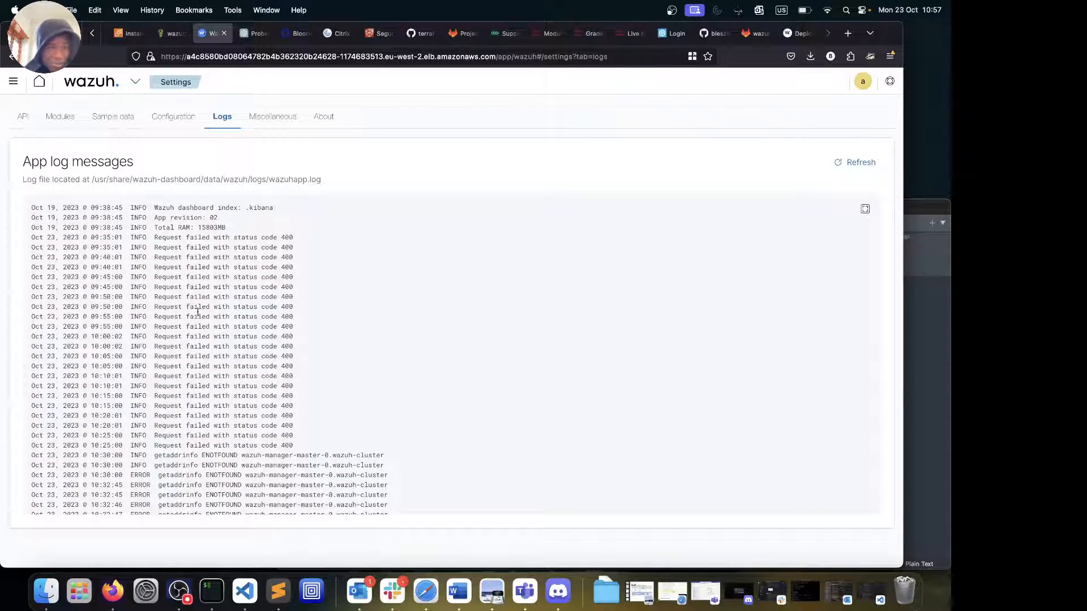
Run the debug-mode health check from Settings > Miscellaneous and continue once every check passes
click(172, 116)
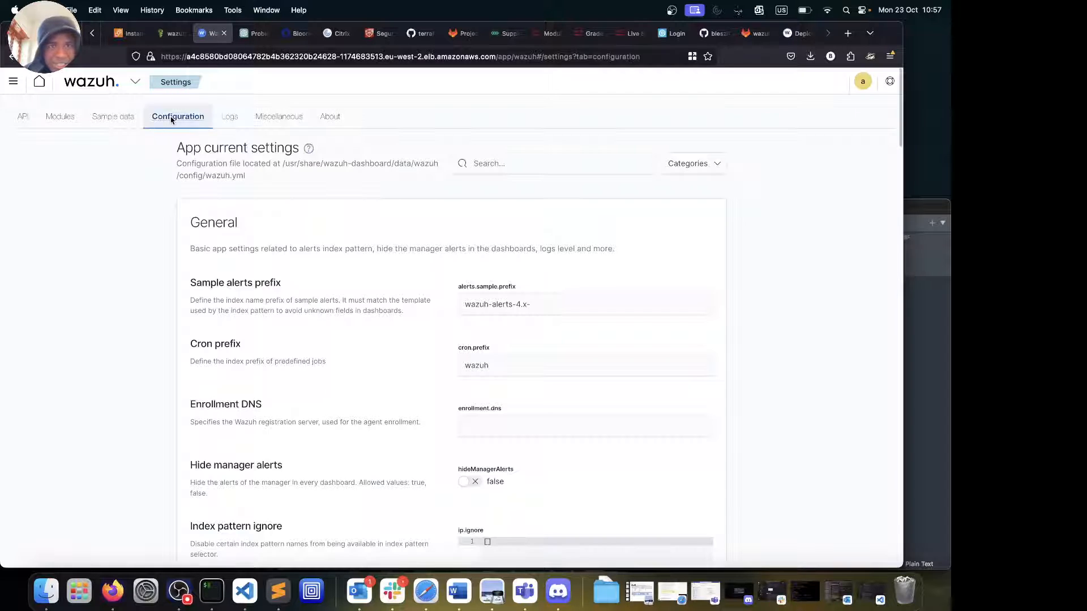
click(278, 117)
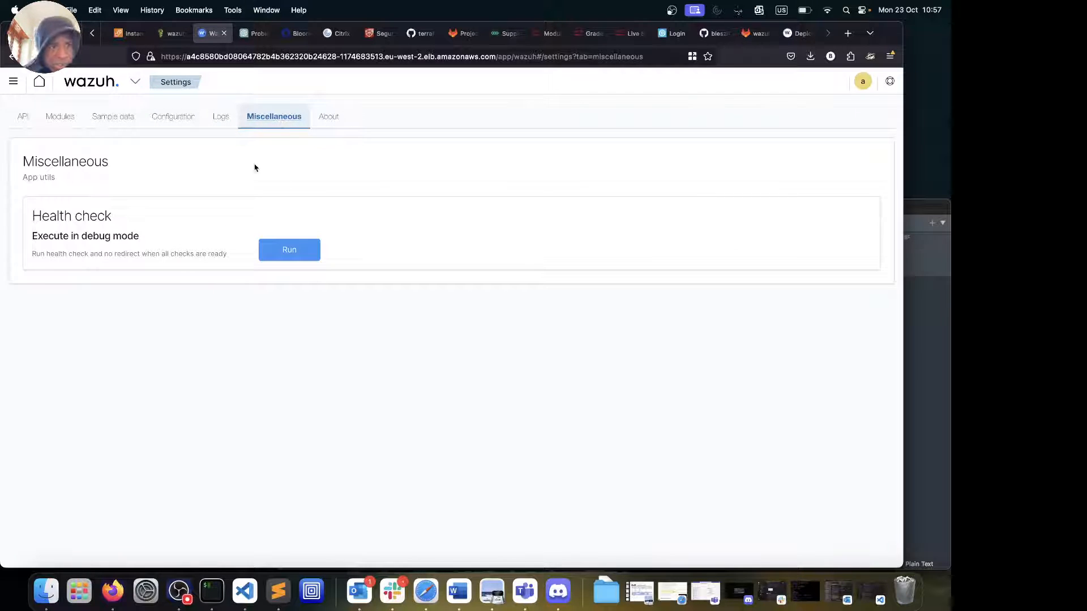
click(289, 249)
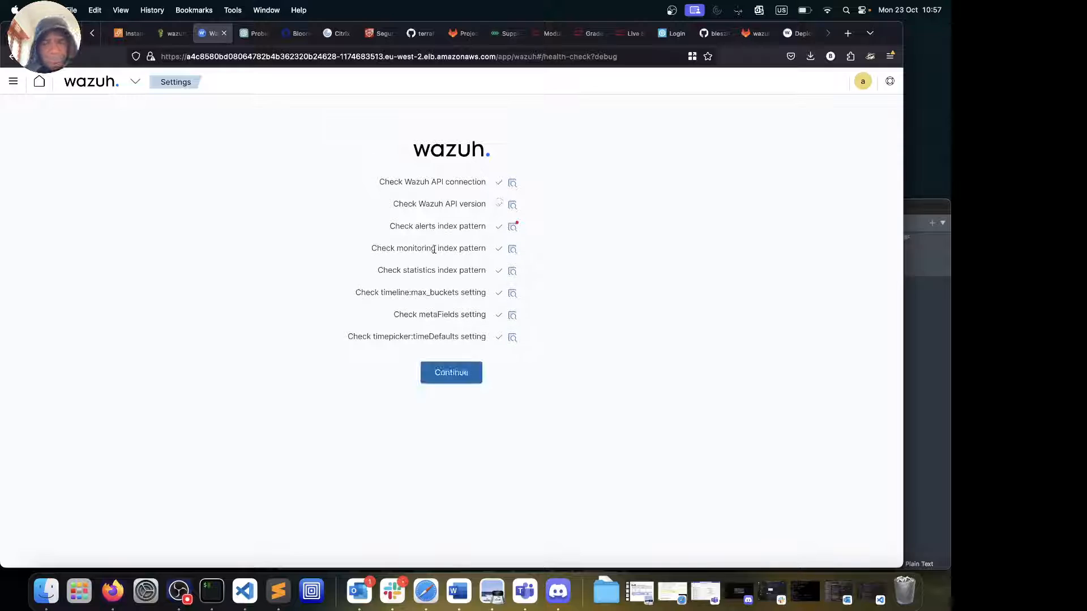
click(441, 371)
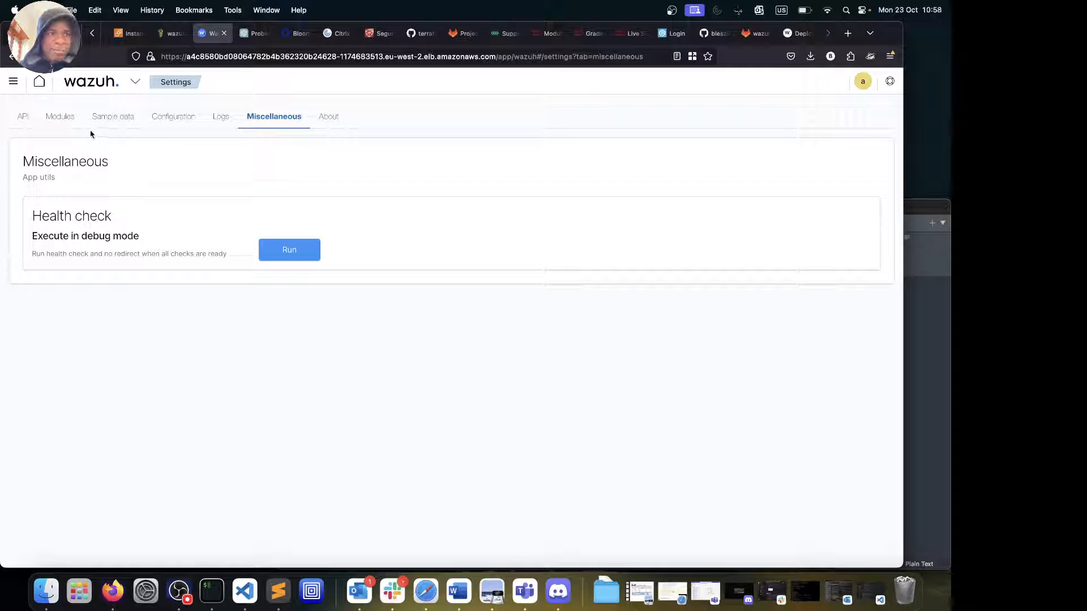
Browse the Sample data, Configuration, About and Miscellaneous tabs, then return to Logs
click(110, 116)
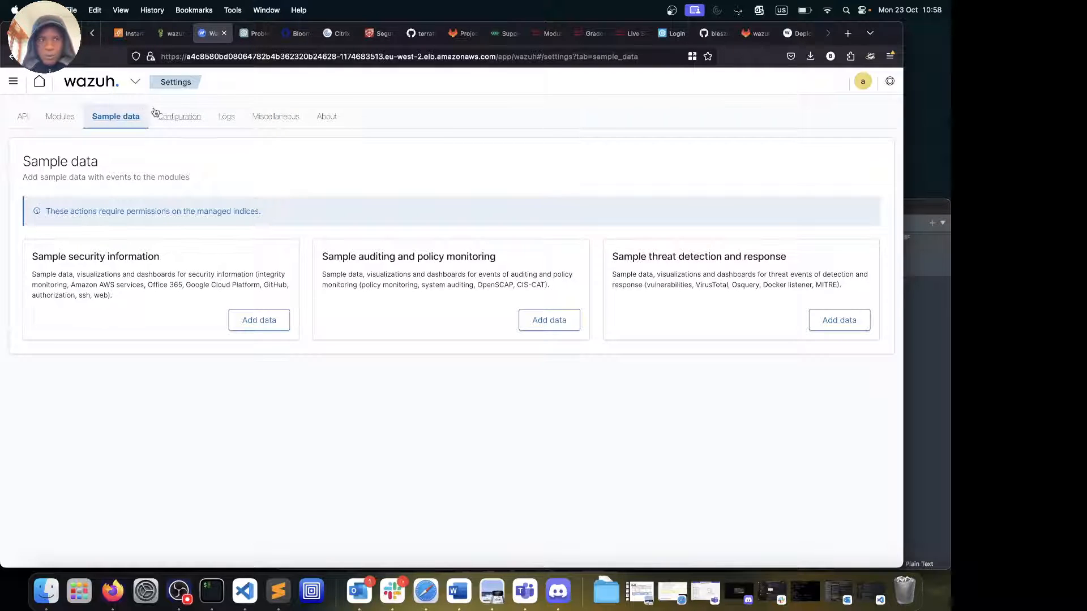
click(175, 118)
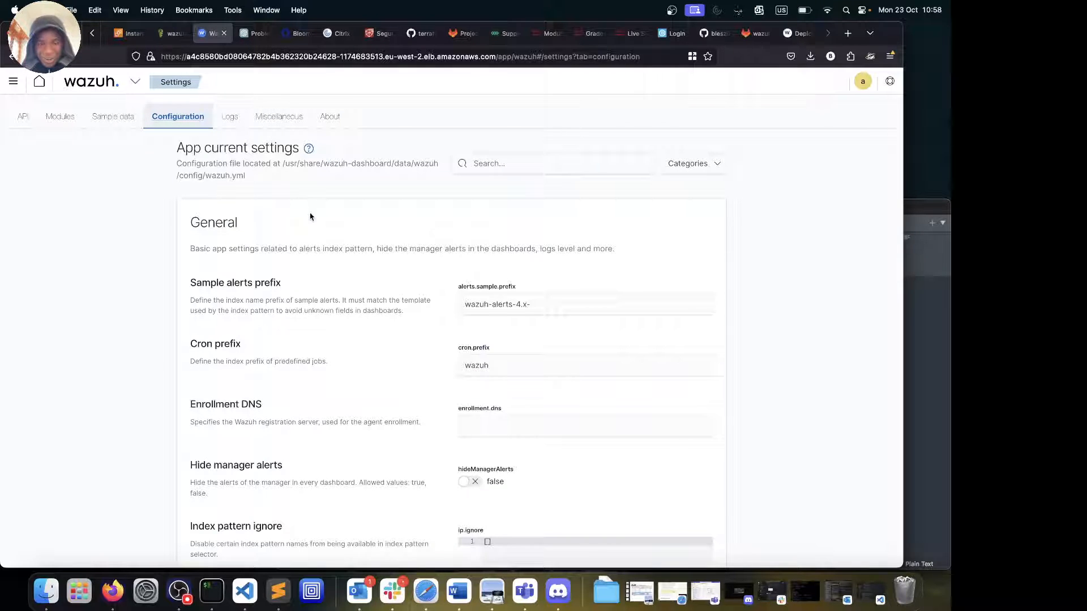
click(333, 117)
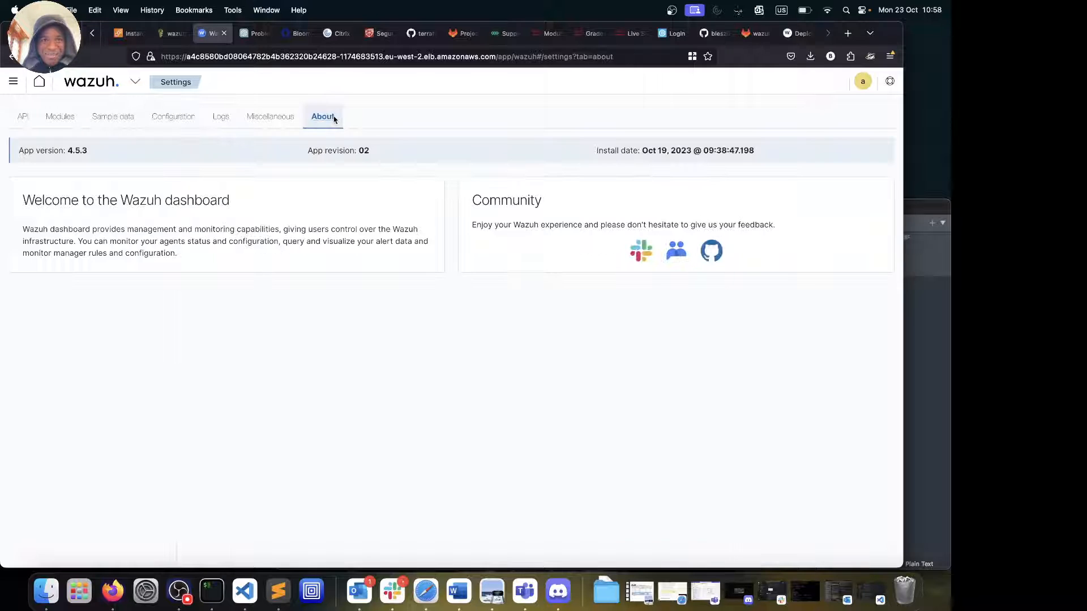
click(278, 118)
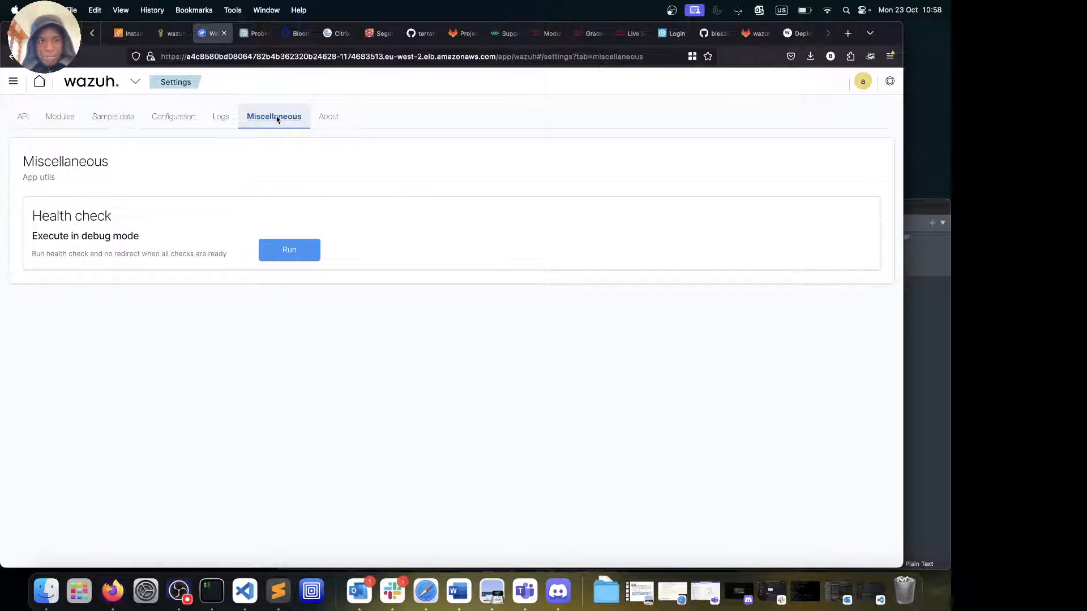
click(224, 119)
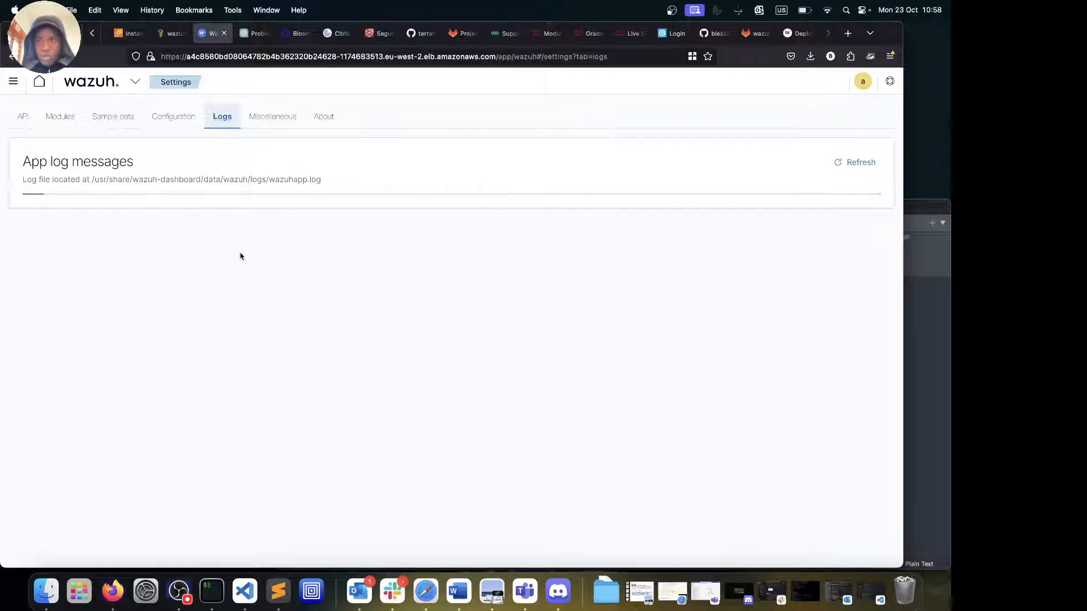